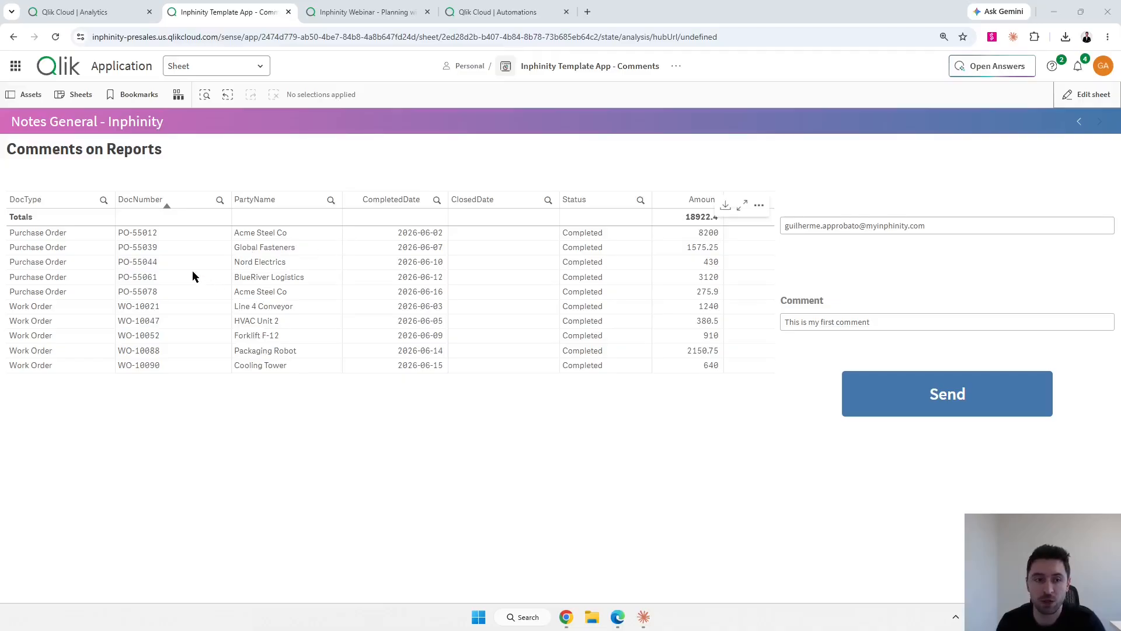
Filter the report to document PO-55044 in the DocNumber table.
click(188, 262)
click(214, 183)
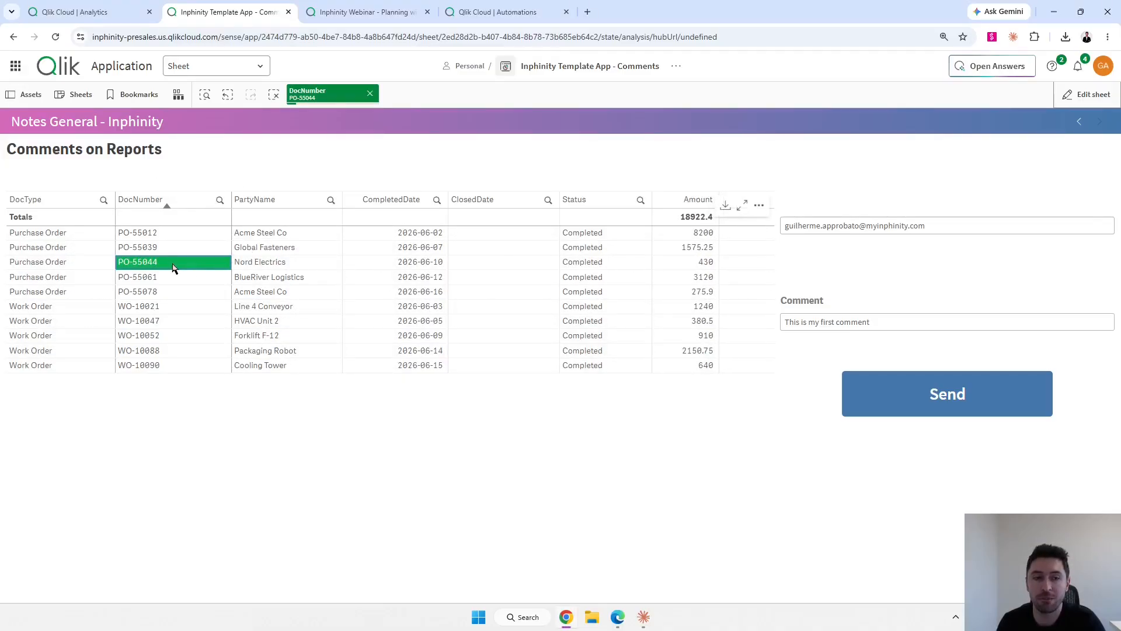
click(861, 323)
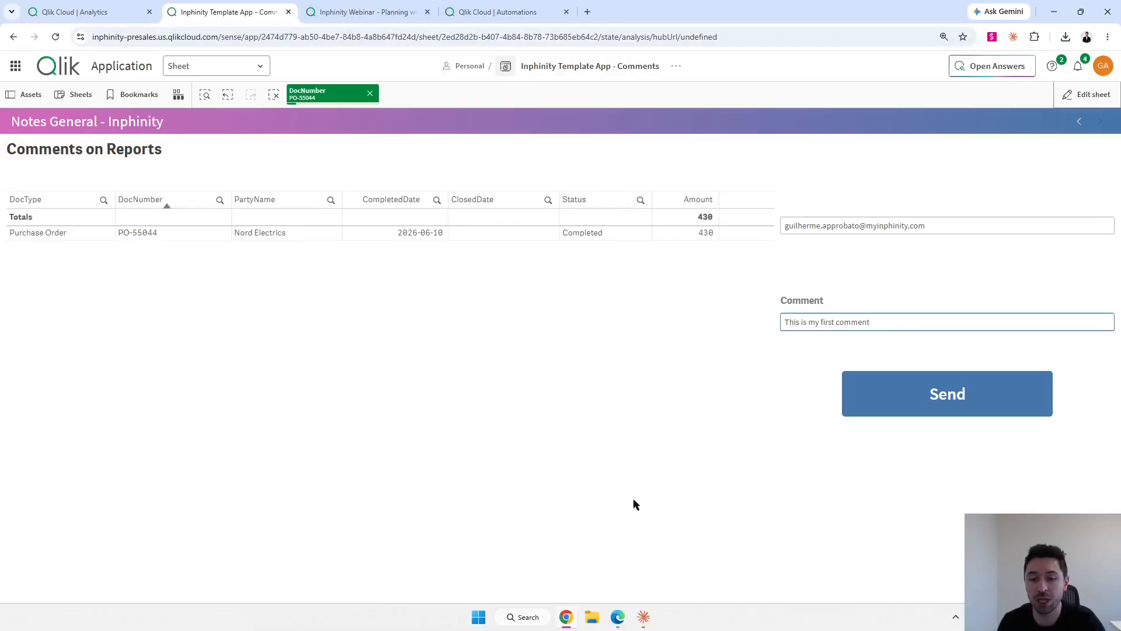
Check the notification email in Outlook, then go to the Comments on Reports - Forms General sheet.
click(618, 617)
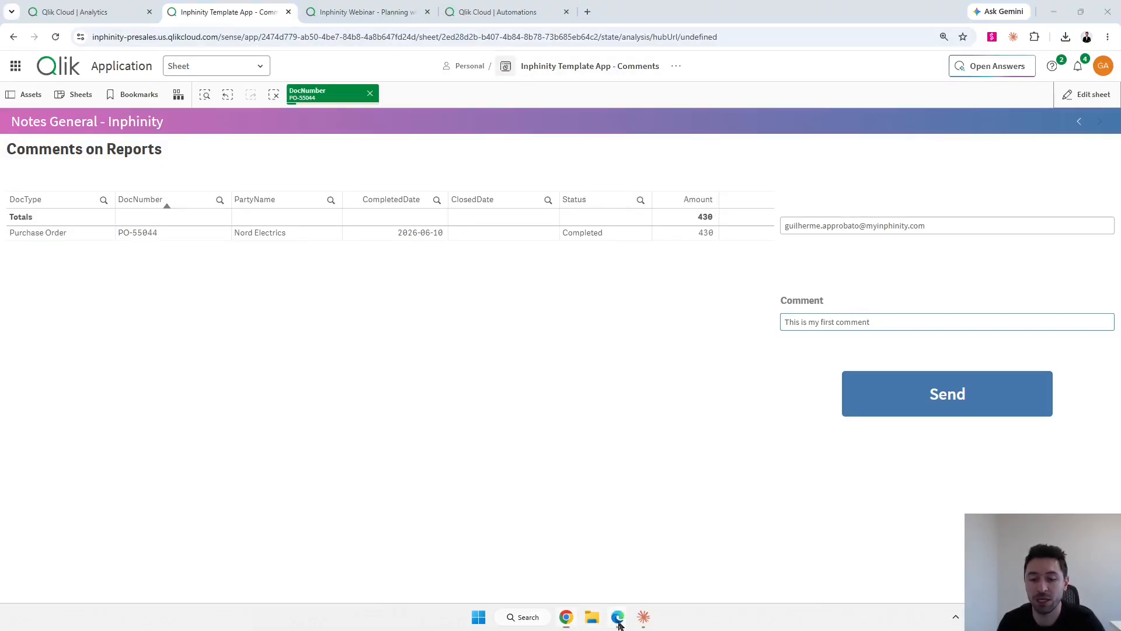
click(712, 570)
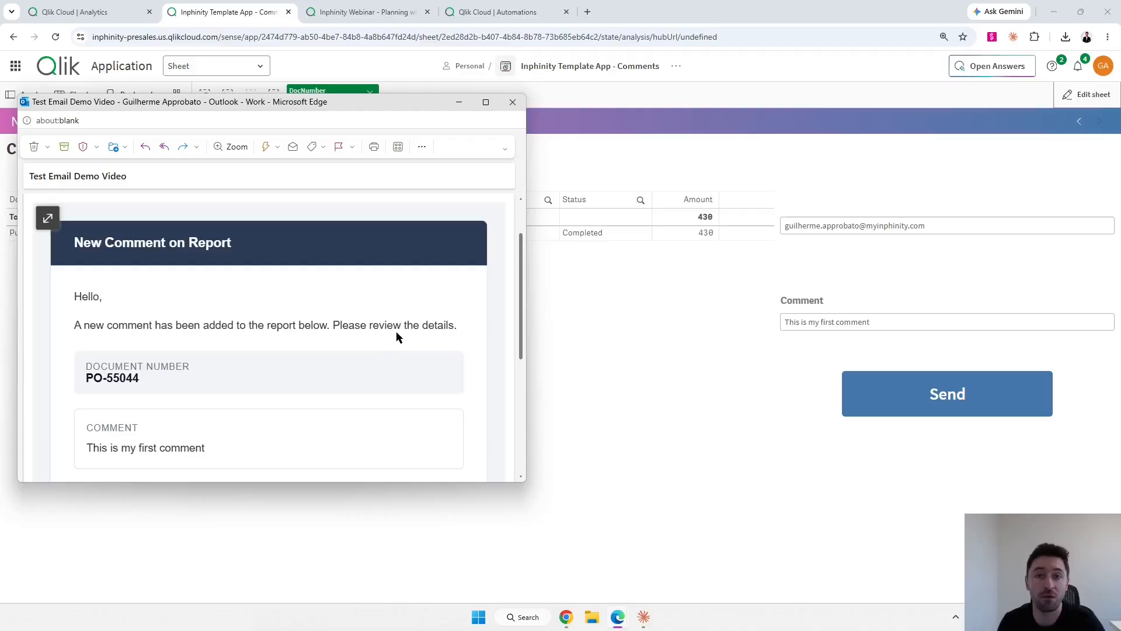
scroll(386, 358, down, 1)
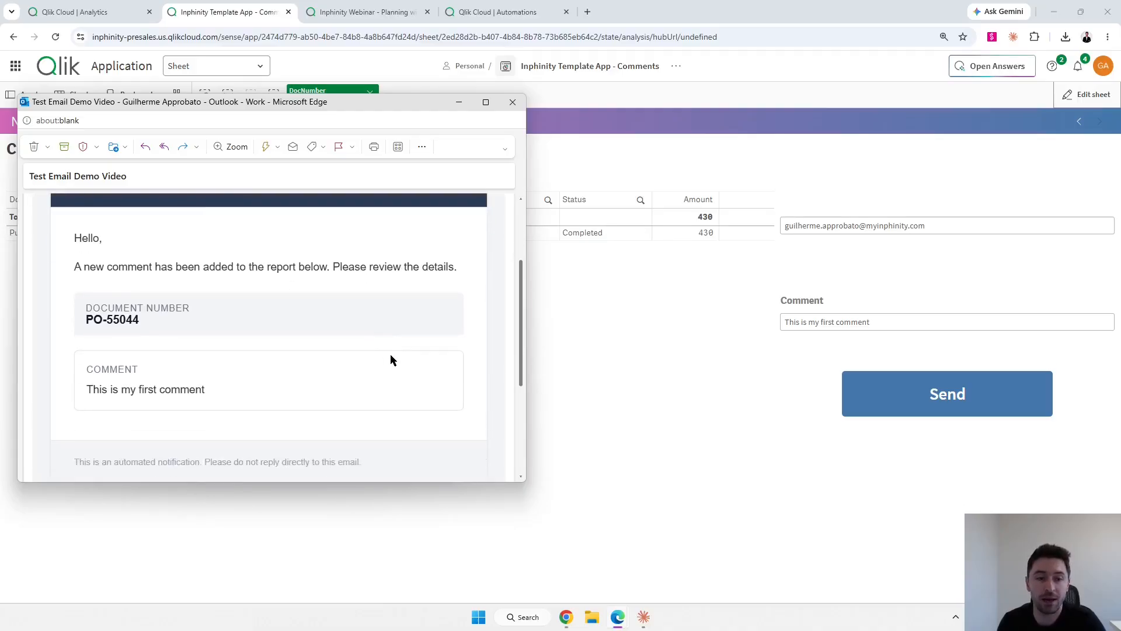
click(740, 170)
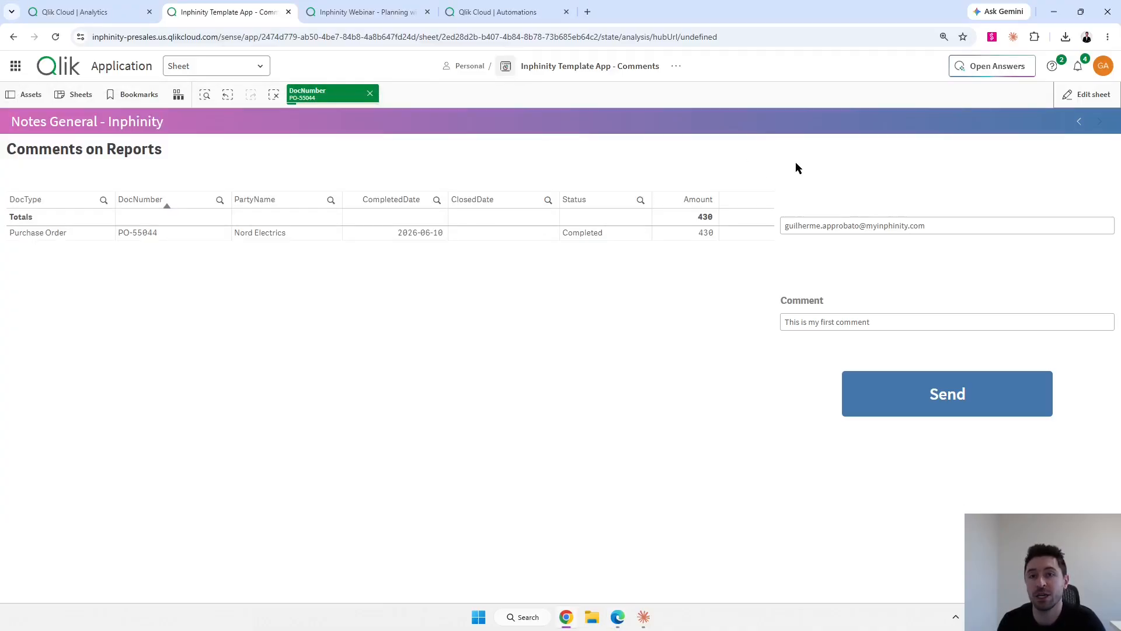
click(1077, 124)
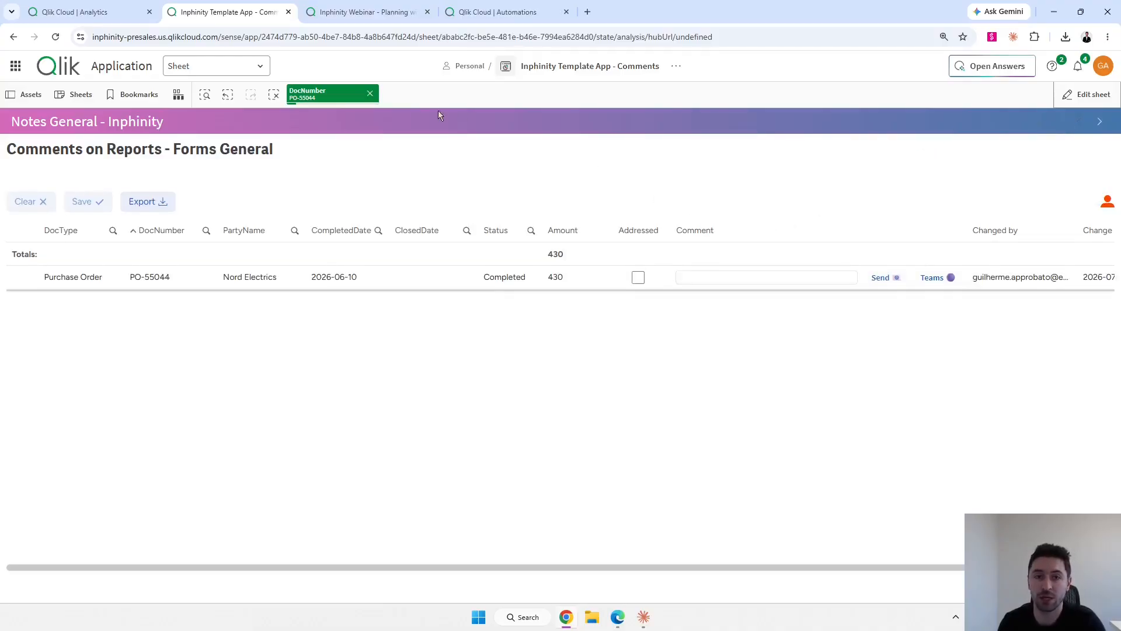
Clear the PO-55044 DocNumber selection and move to the next sheet listing all ten orders.
click(370, 94)
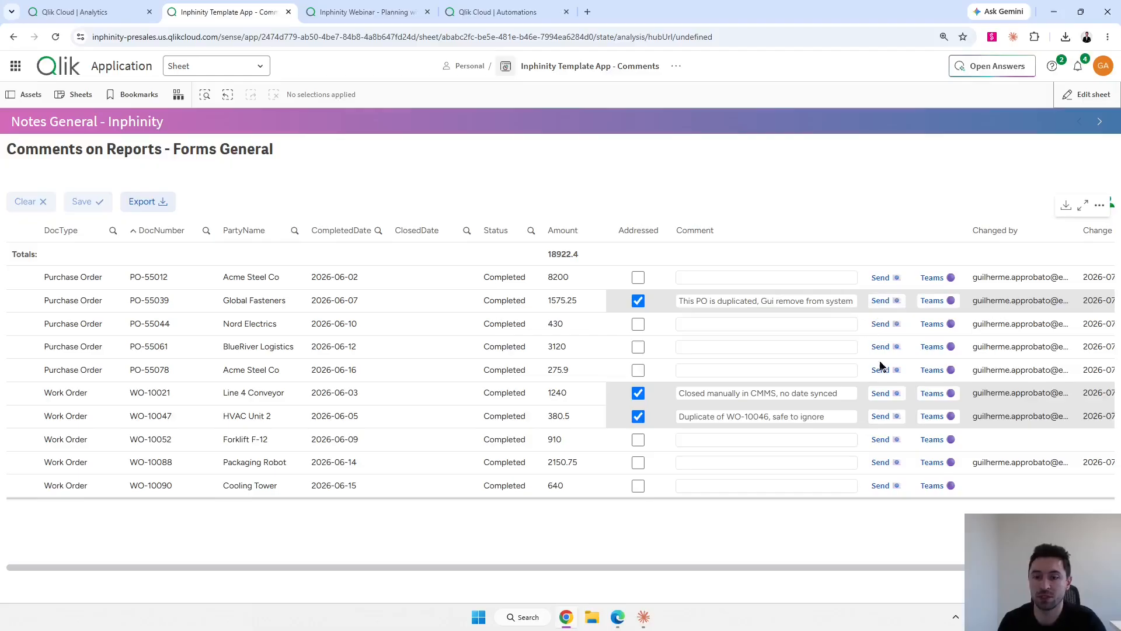
click(1099, 124)
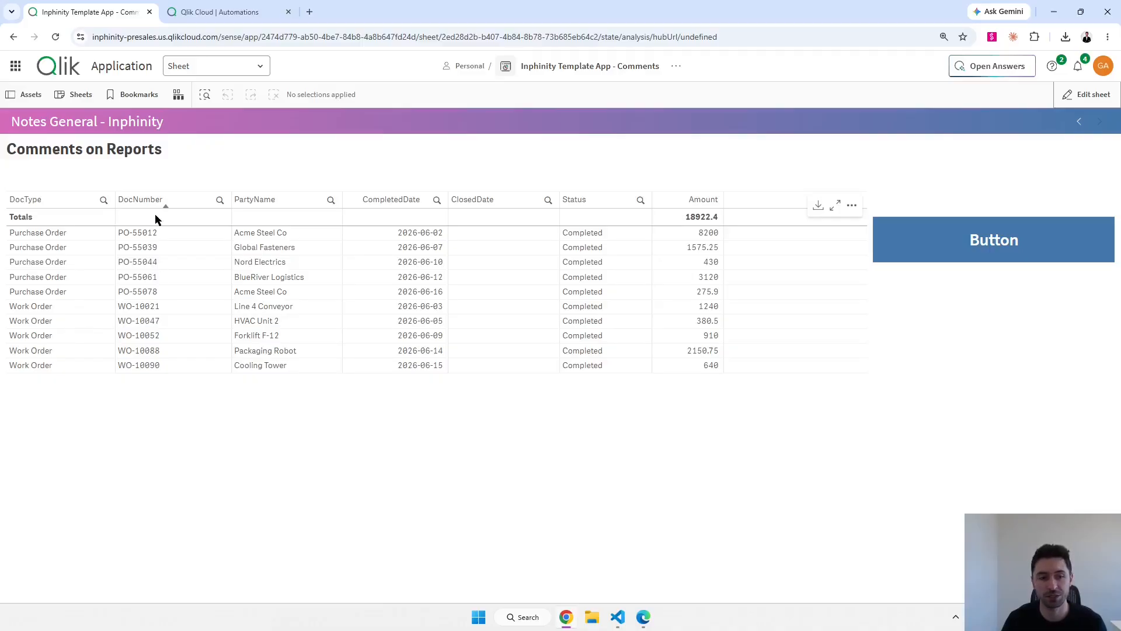
Select several document numbers, then create a blank automation 'MyFirstAutoamtion' in the Personal space.
drag(155, 318, 167, 349)
click(211, 183)
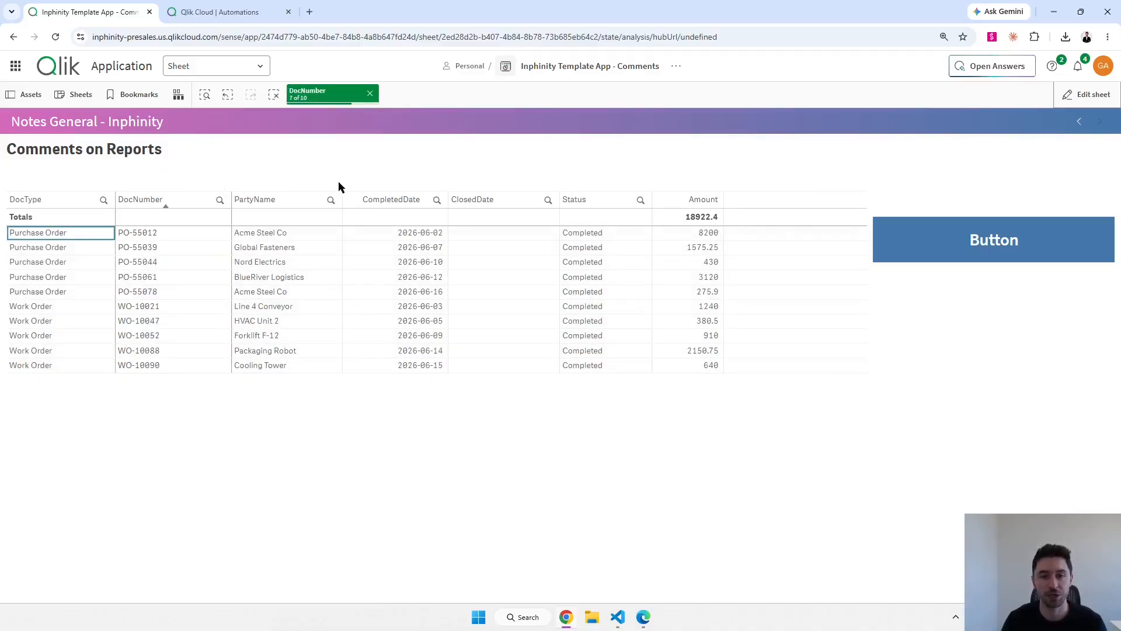
click(222, 13)
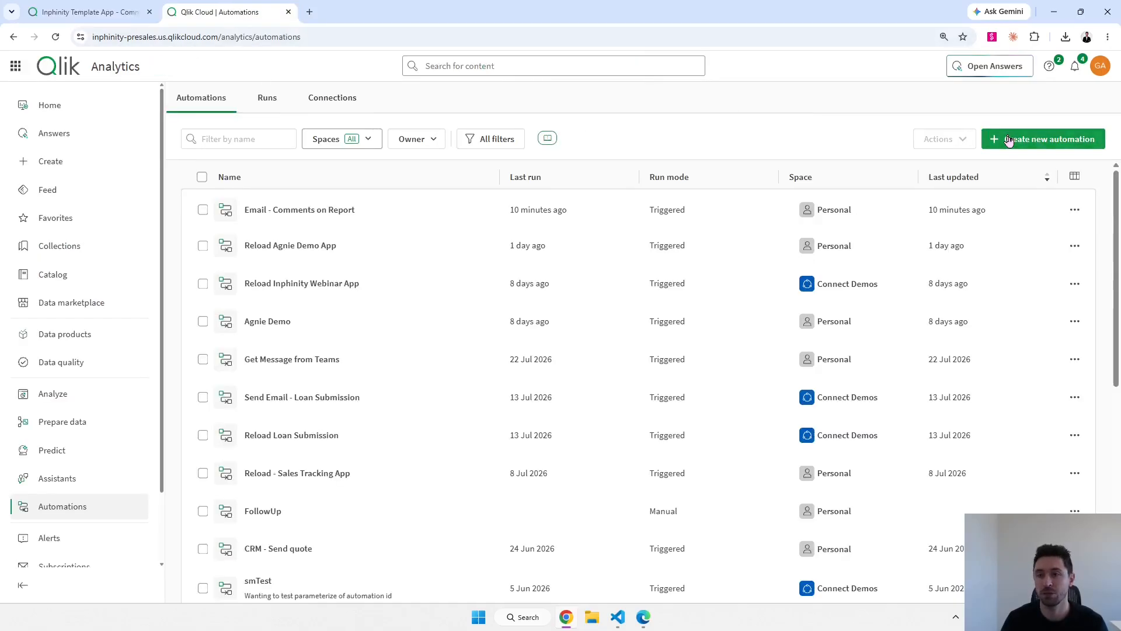
click(1043, 139)
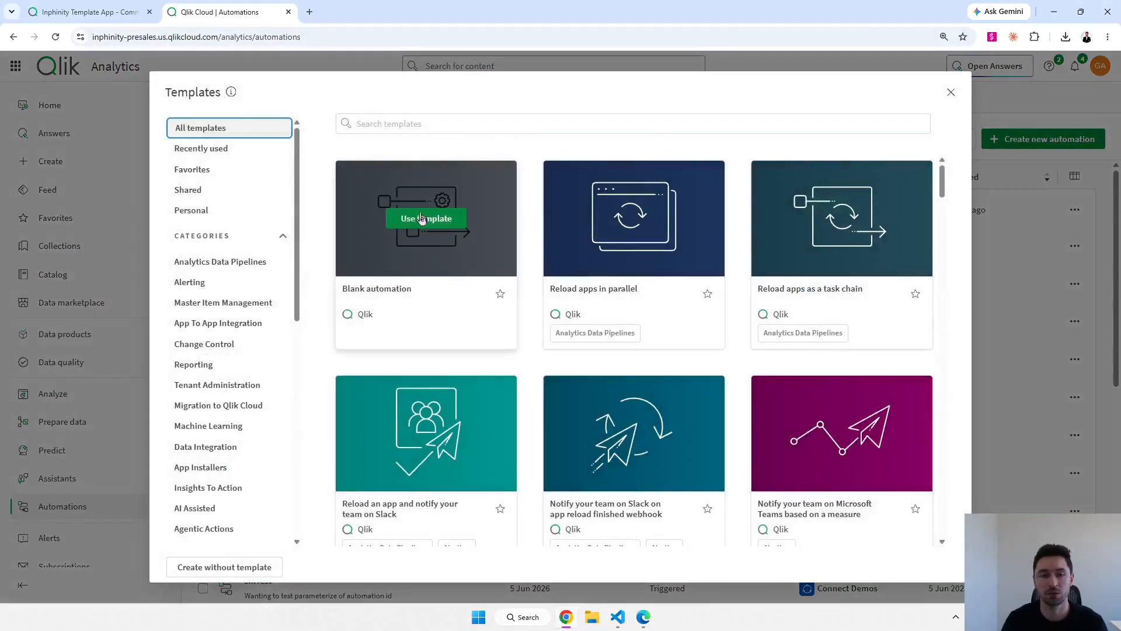
click(426, 219)
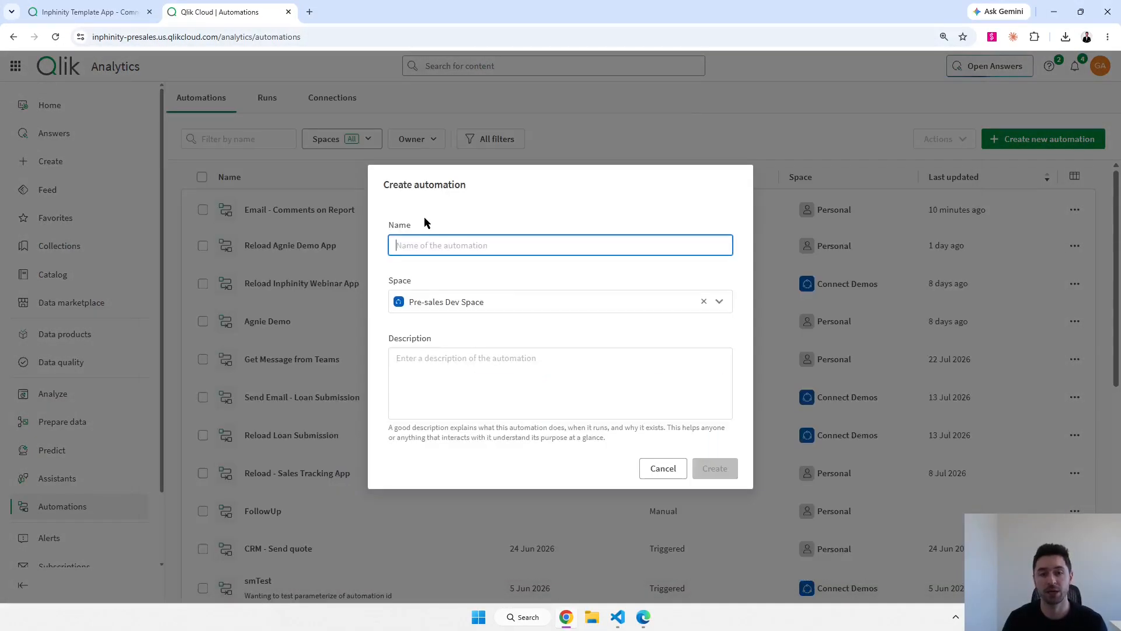
click(719, 302)
click(528, 324)
click(499, 248)
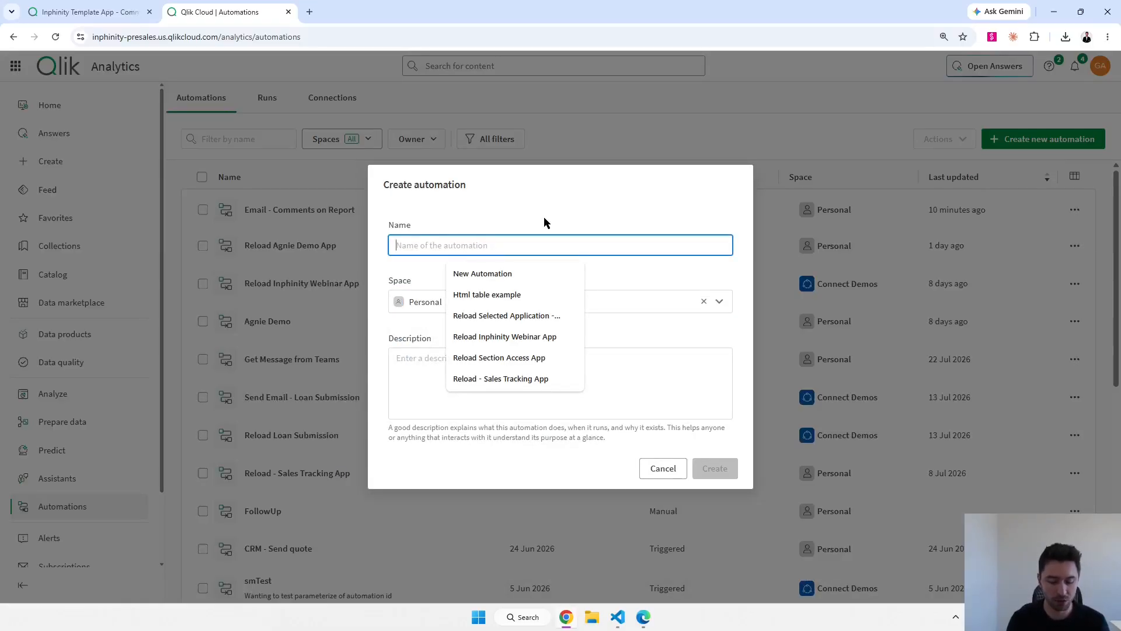
text(MyFirstAutoamtion)
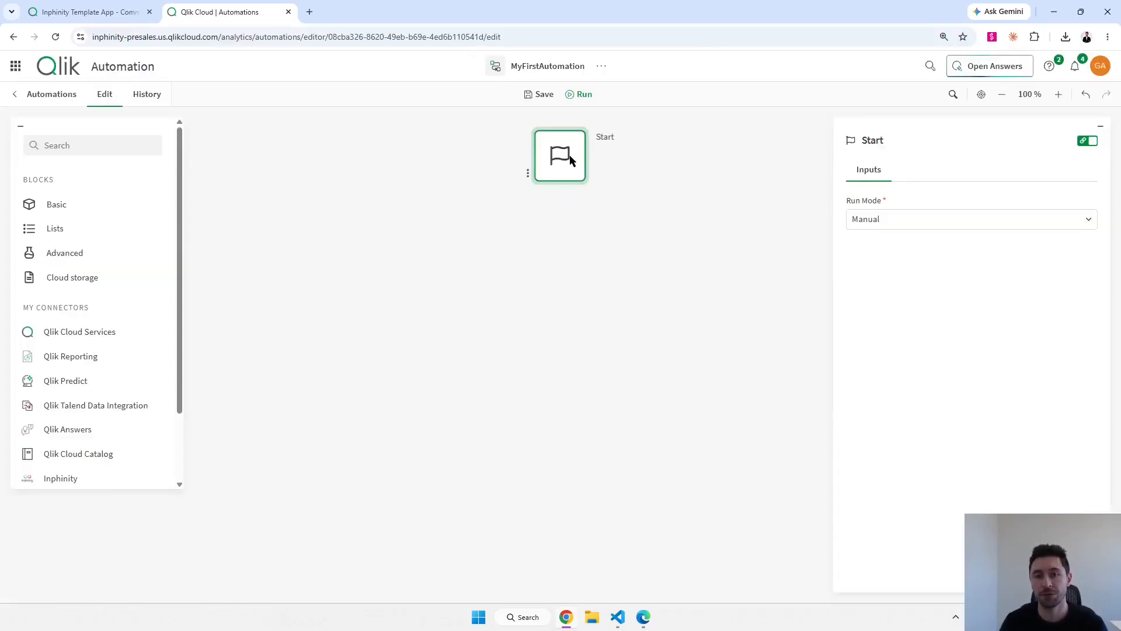
Set the Start block's run mode to Triggered, save the automation, and return to the app sheet.
click(899, 227)
click(891, 293)
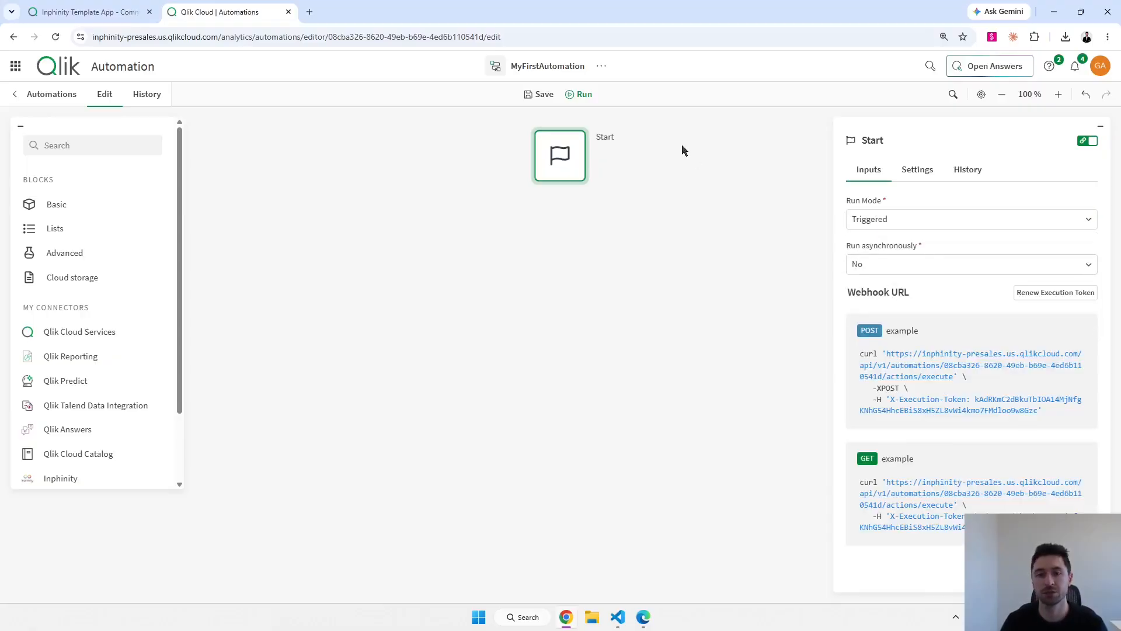
click(543, 95)
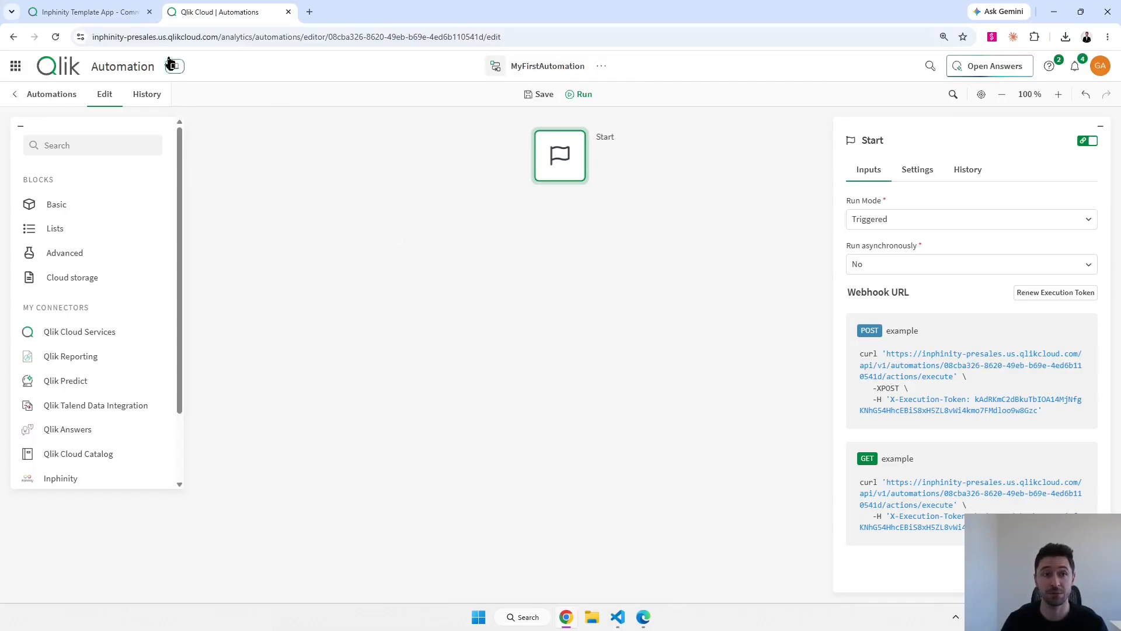
click(98, 11)
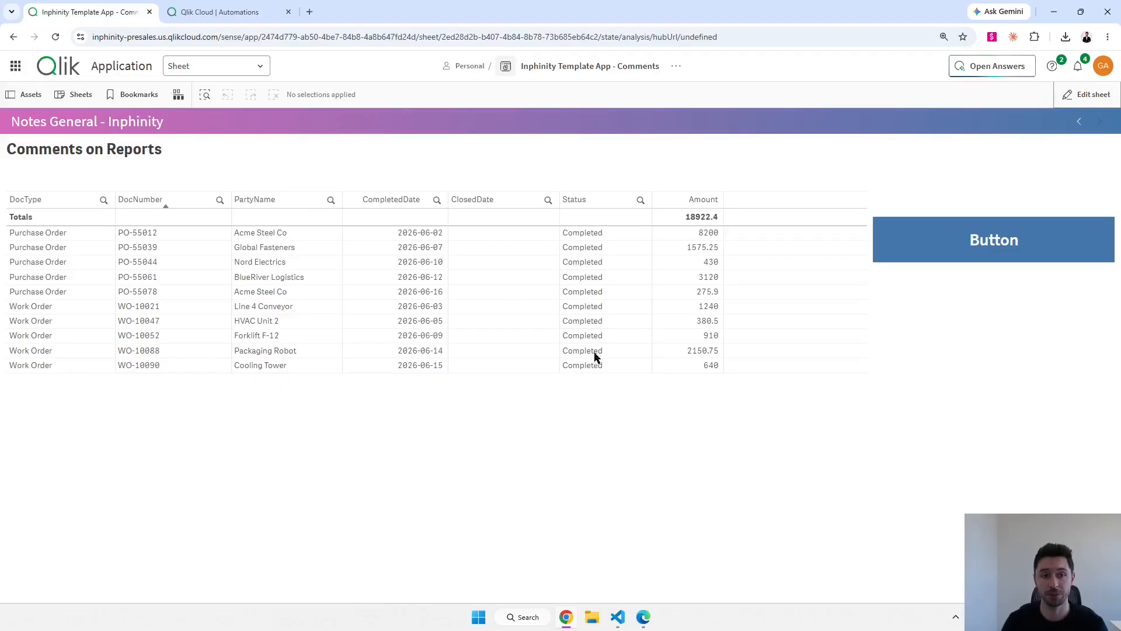
Replace the sheet's old button with a new button beside the table, sized to the rows.
click(1086, 95)
click(890, 247)
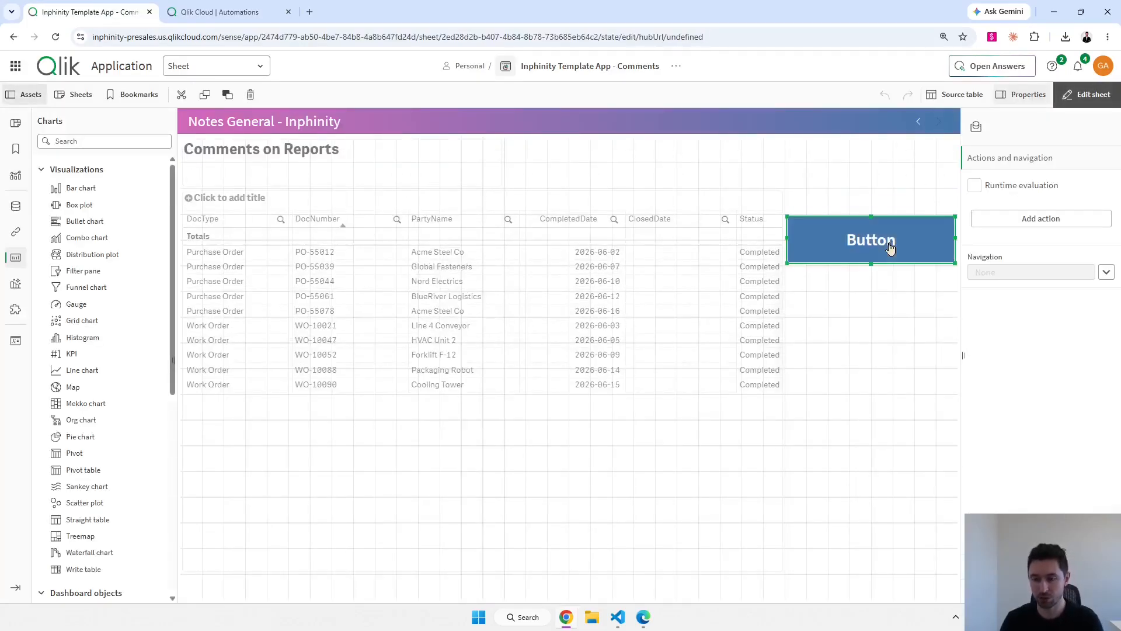
key(Delete)
scroll(91, 379, down, 3)
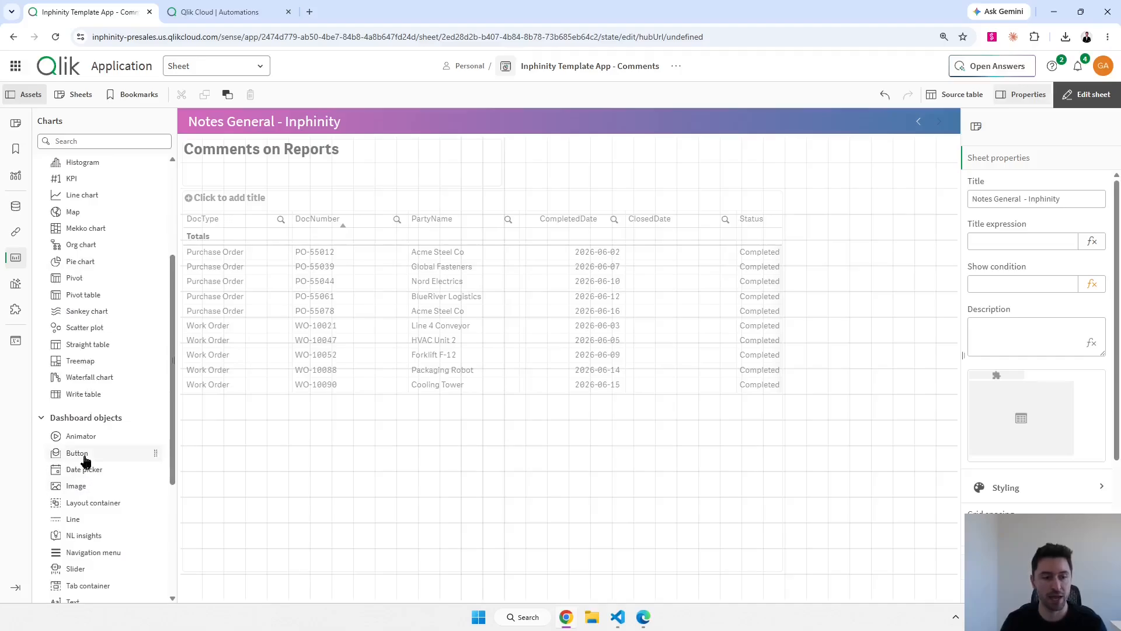
drag(86, 462, 848, 349)
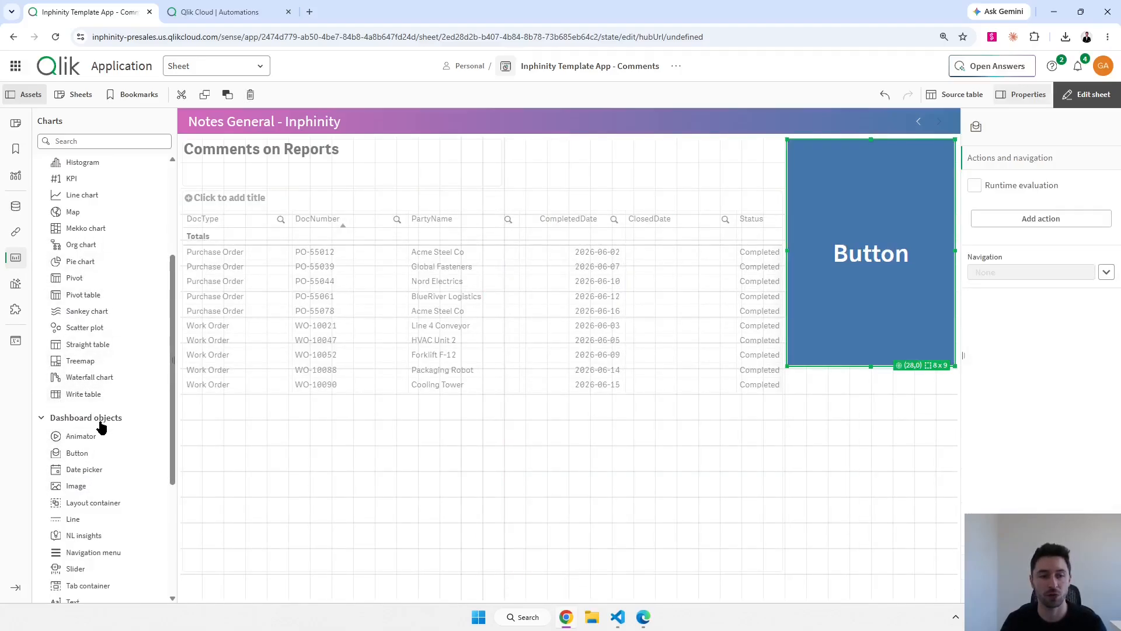
drag(871, 139, 876, 242)
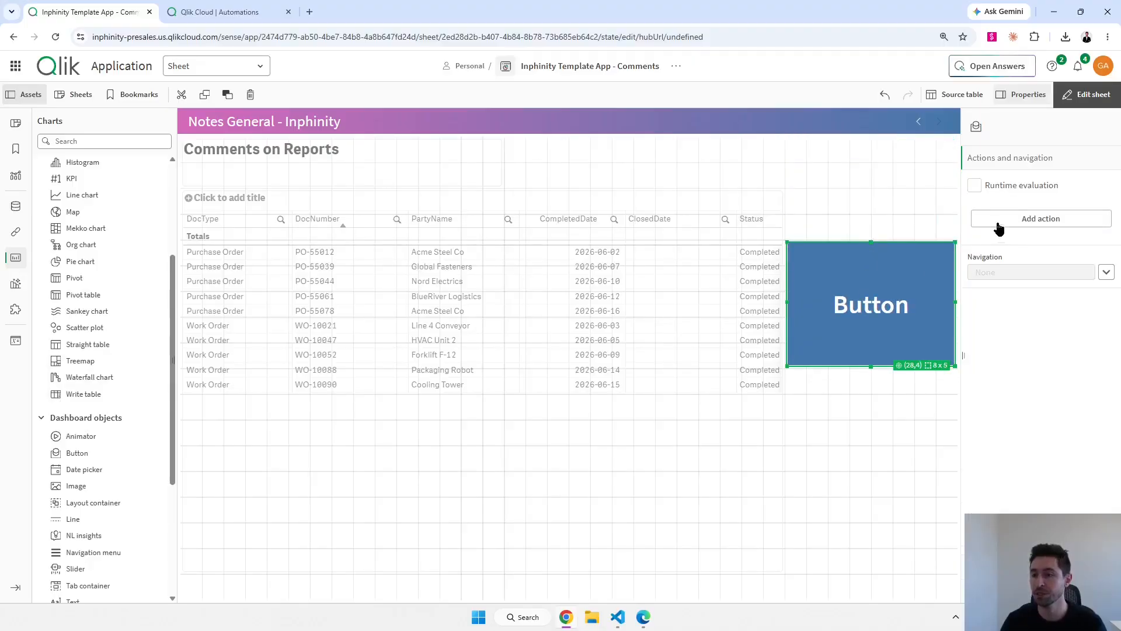
Add an Execute automation action to the new button.
click(1027, 221)
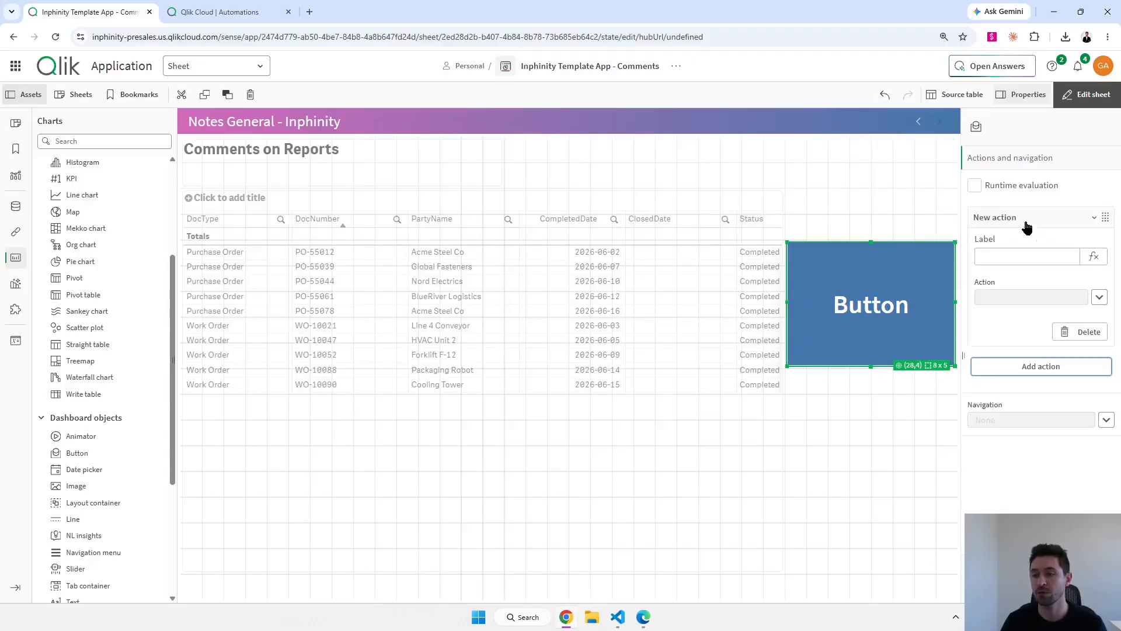
click(1099, 298)
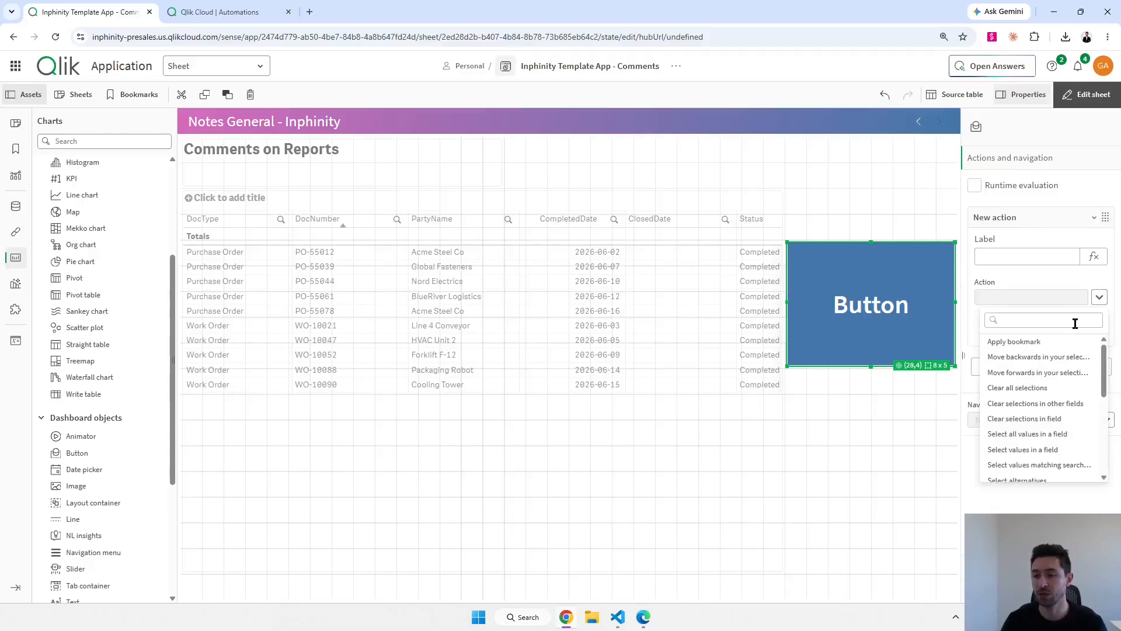
scroll(1045, 383, down, 2)
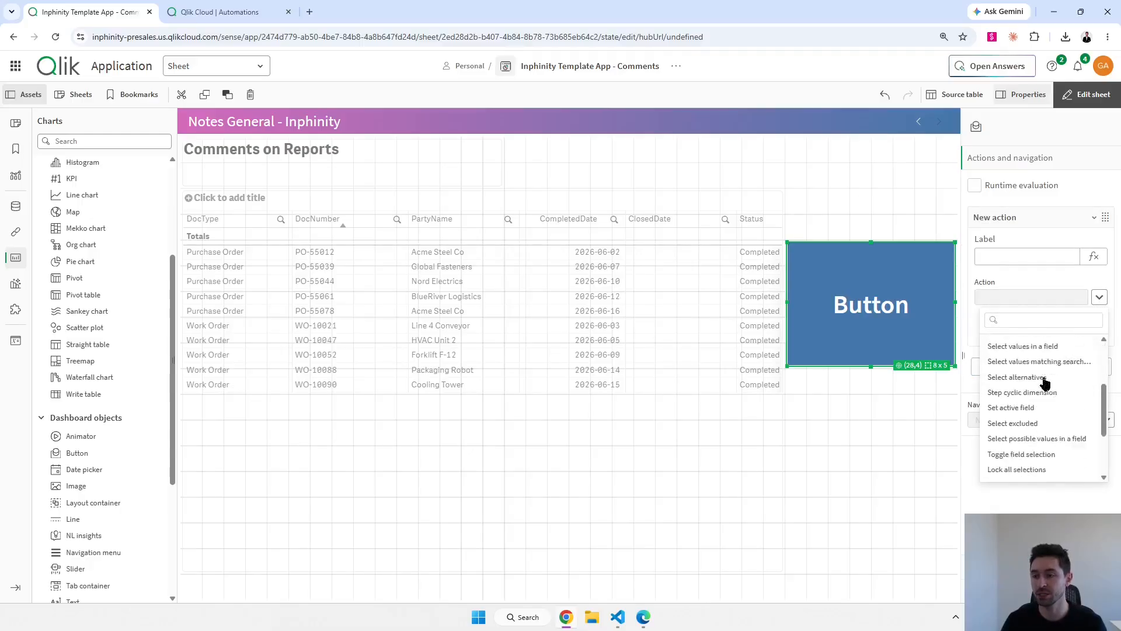
scroll(1043, 386, down, 3)
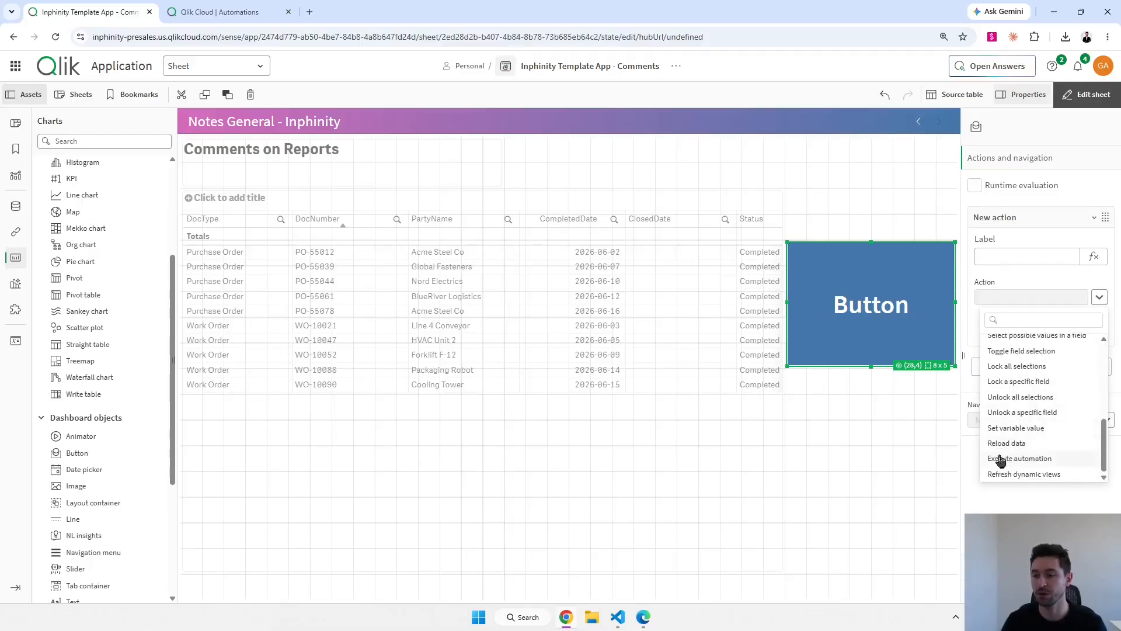
click(1005, 459)
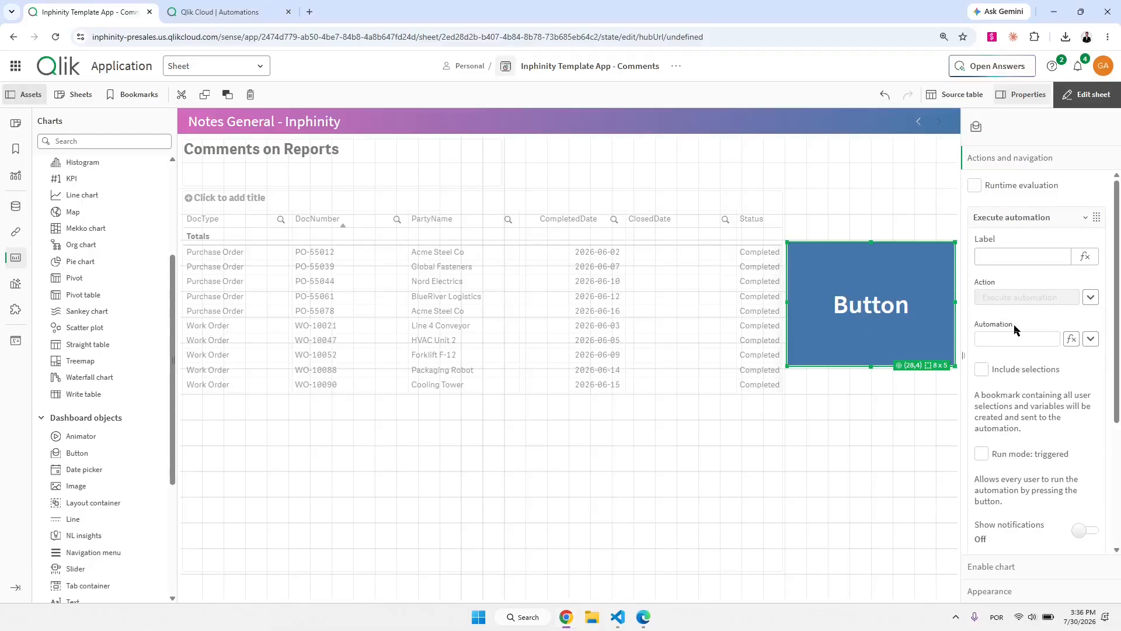
Search the action's automation list for 'my' and browse the available automations.
click(1092, 340)
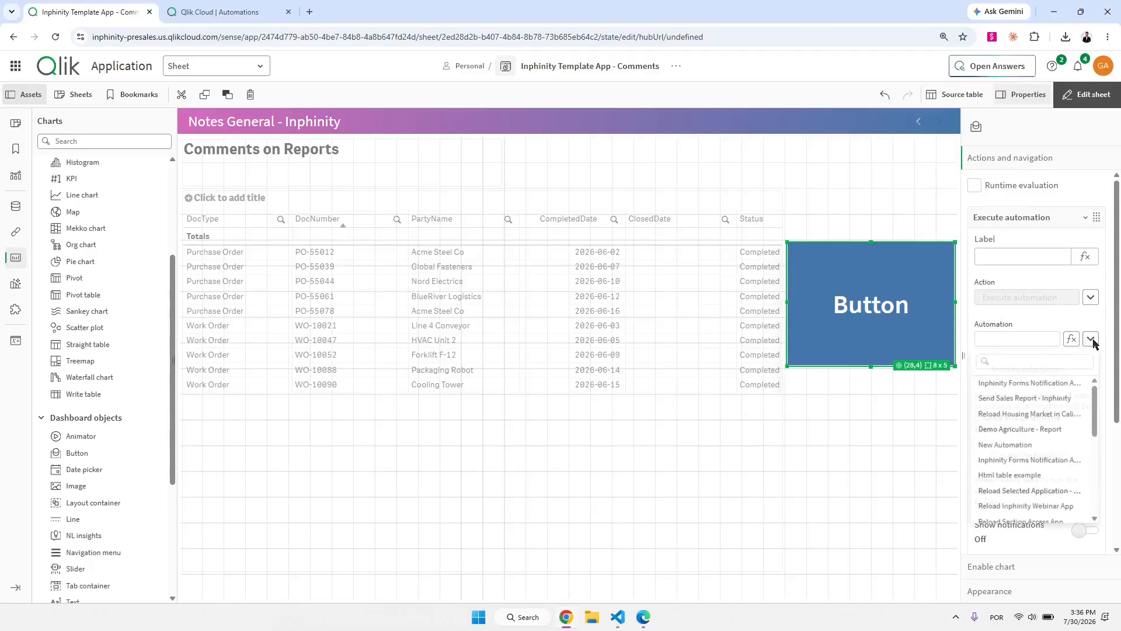
click(1056, 365)
text(my)
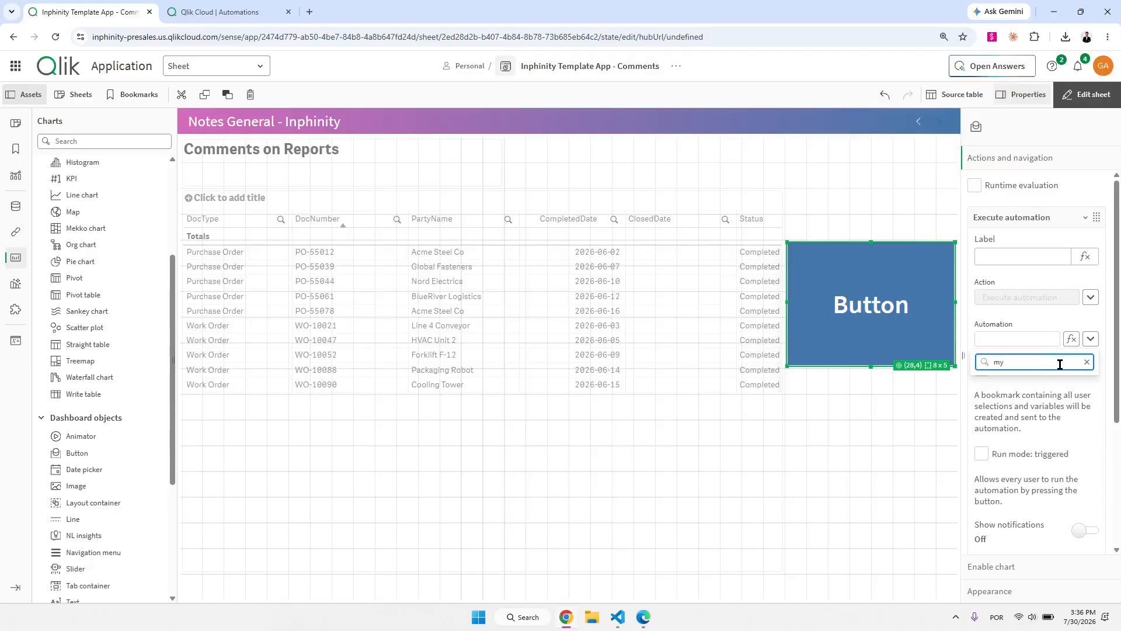
click(1091, 339)
scroll(1032, 397, down, 5)
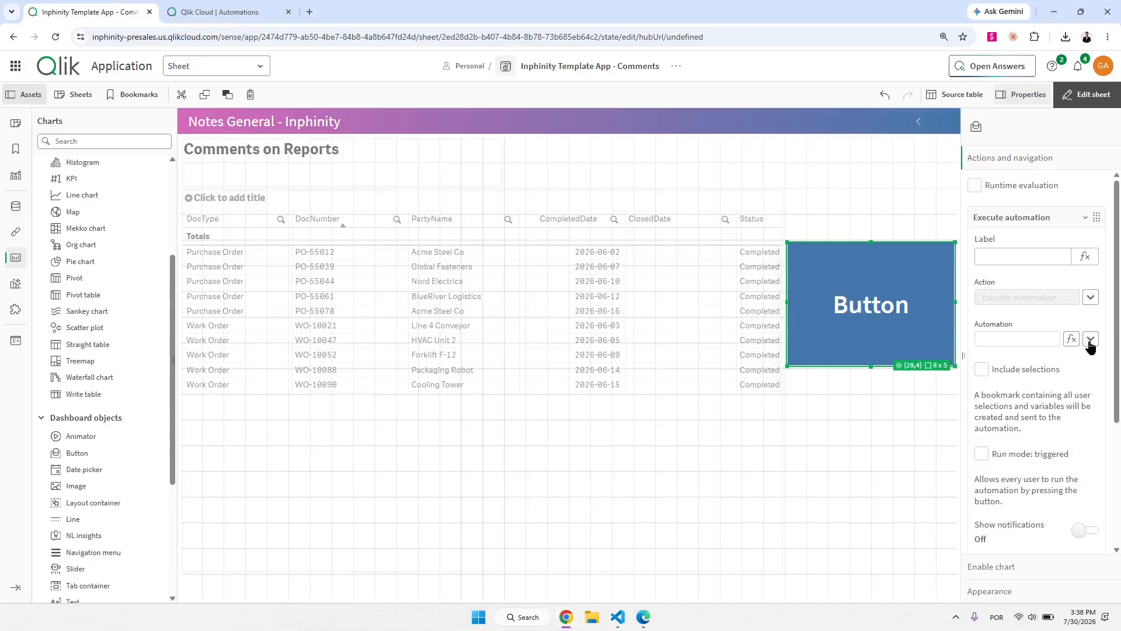
click(1090, 340)
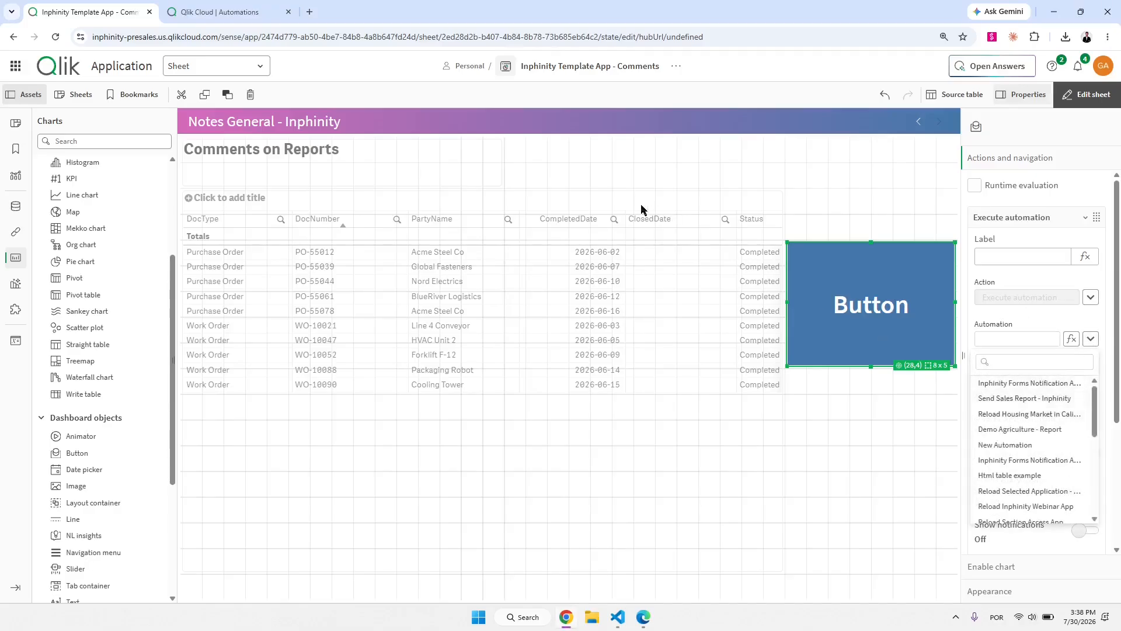
click(233, 8)
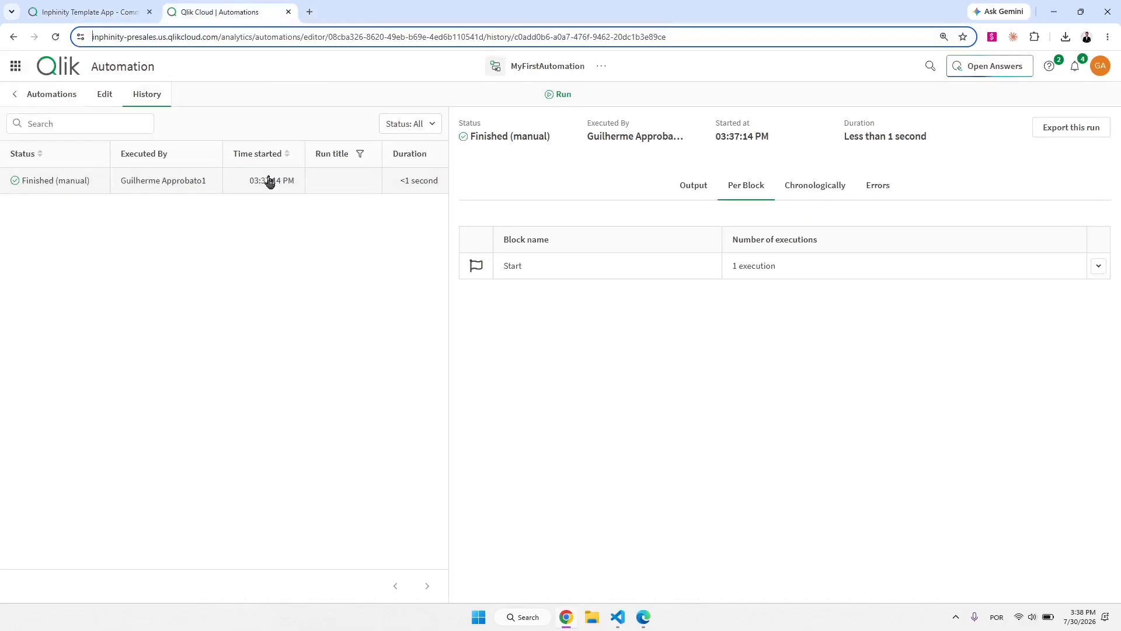
click(106, 14)
scroll(1047, 391, down, 5)
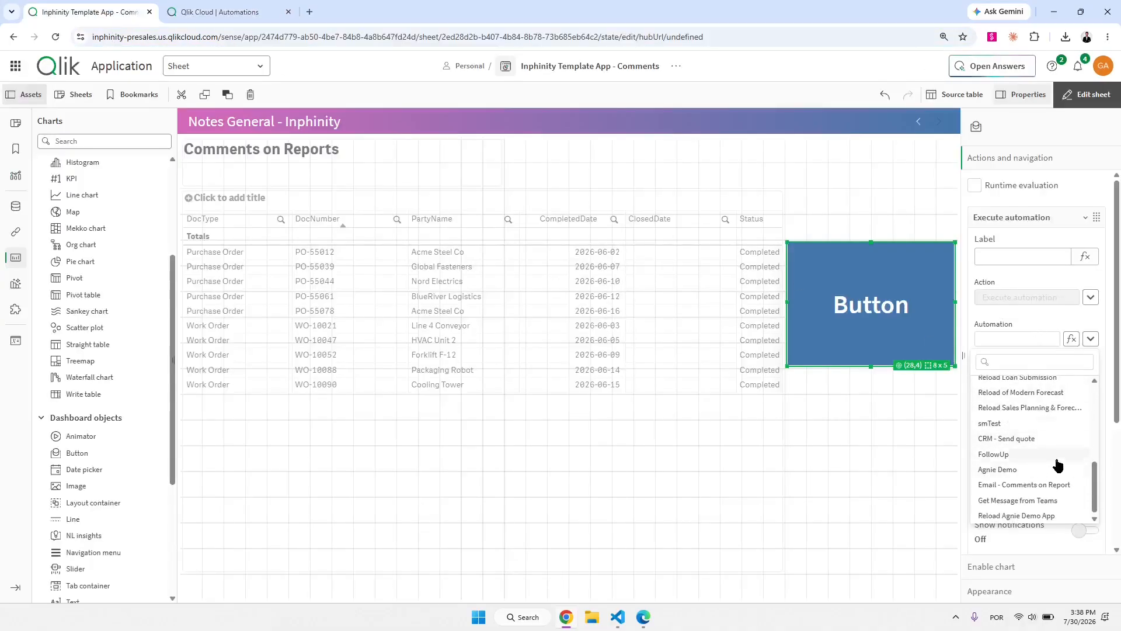
scroll(1054, 461, up, 10)
click(1015, 320)
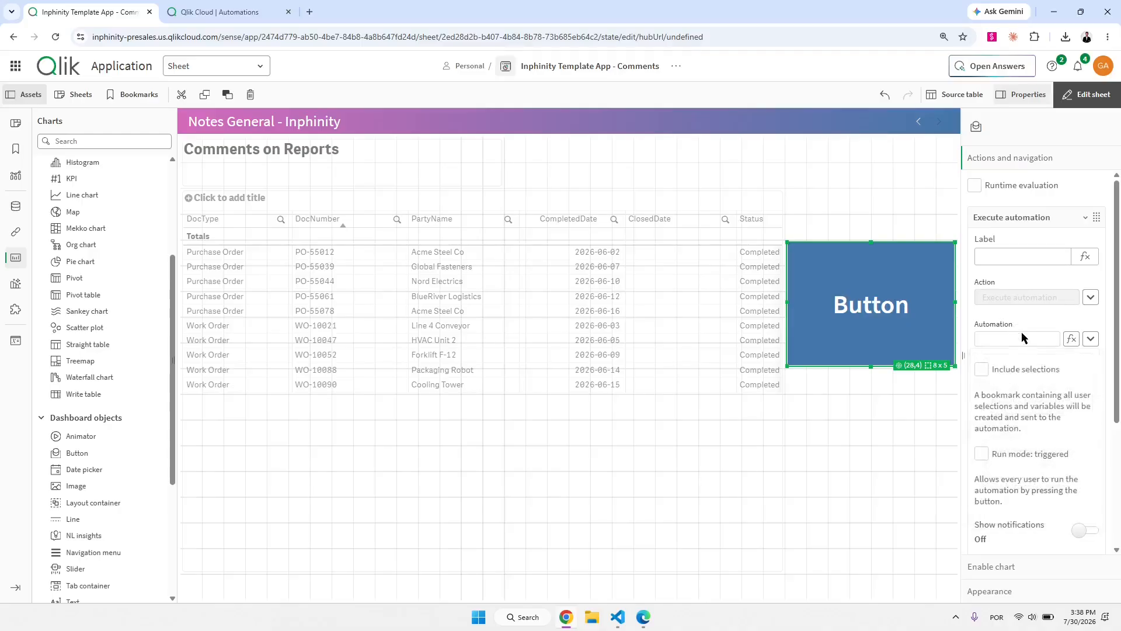
Copy the automation's ID from its run history page address and return to the automation field.
click(239, 12)
drag(329, 39, 510, 40)
right_click(507, 47)
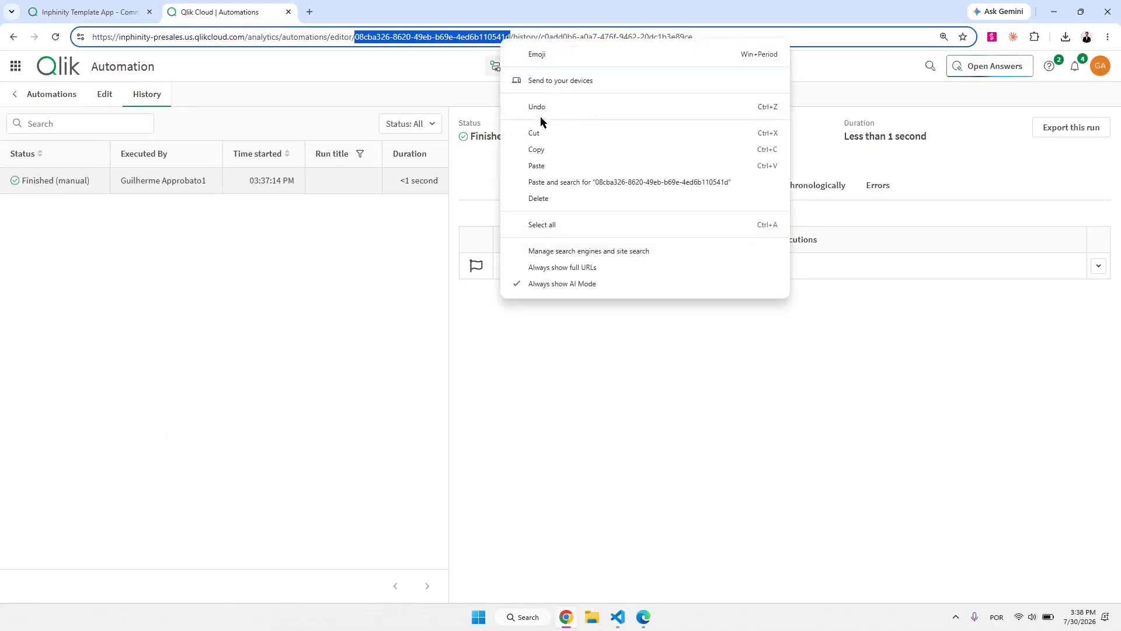
click(543, 150)
click(87, 12)
click(1016, 339)
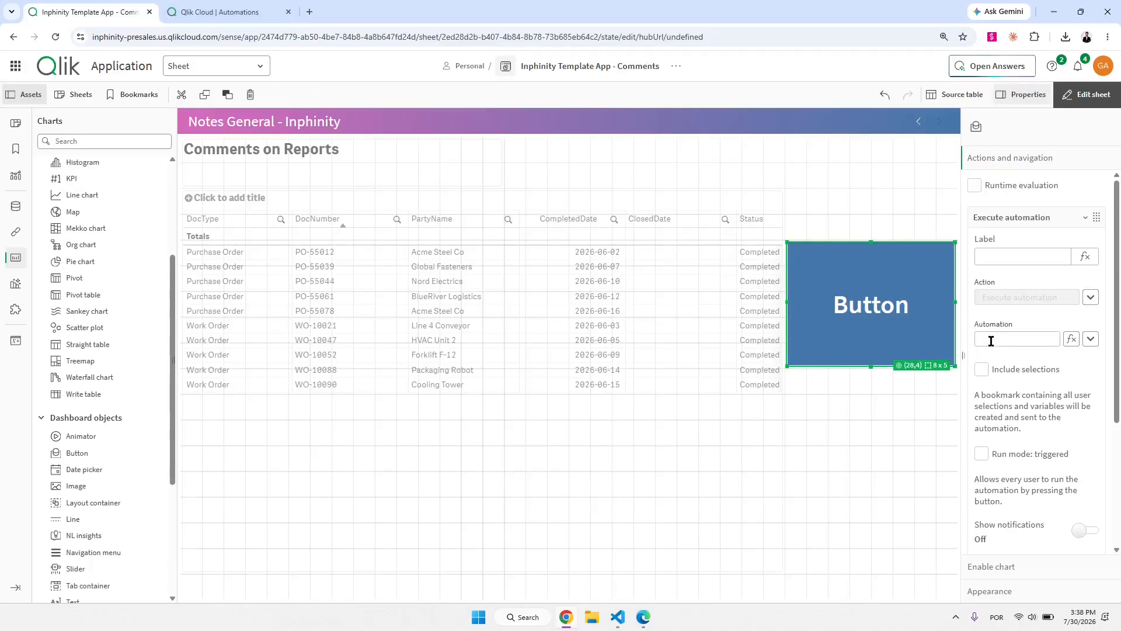
Paste the ID to link the action to MyFirstAutomation, verify it in a new tab, and exit editing.
key(ctrl+v)
click(1090, 340)
click(1064, 310)
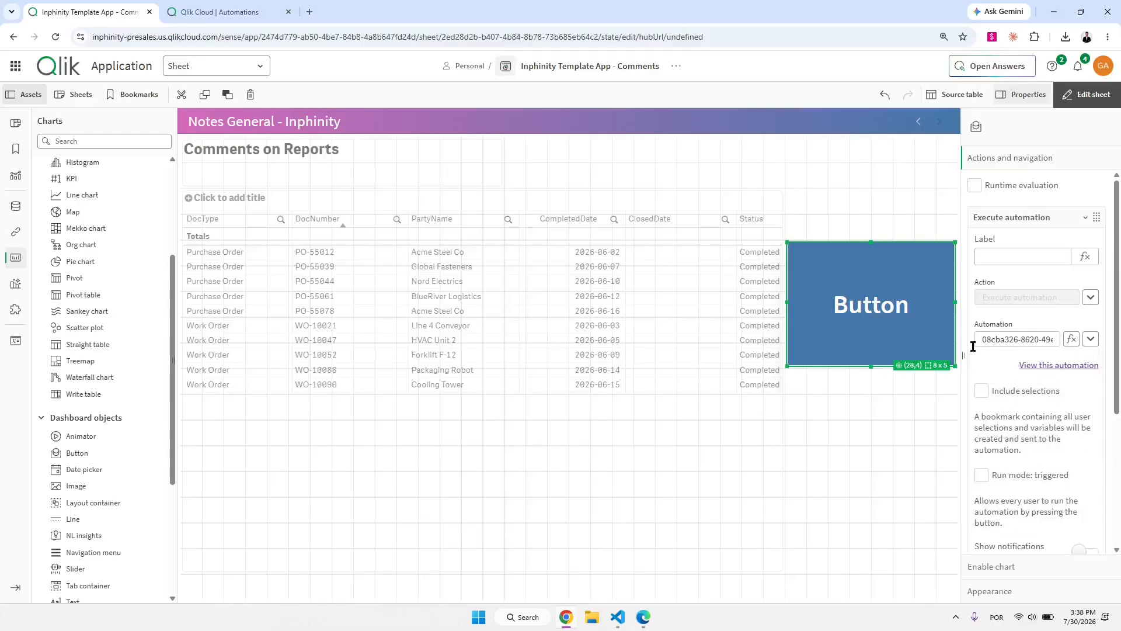
click(1041, 366)
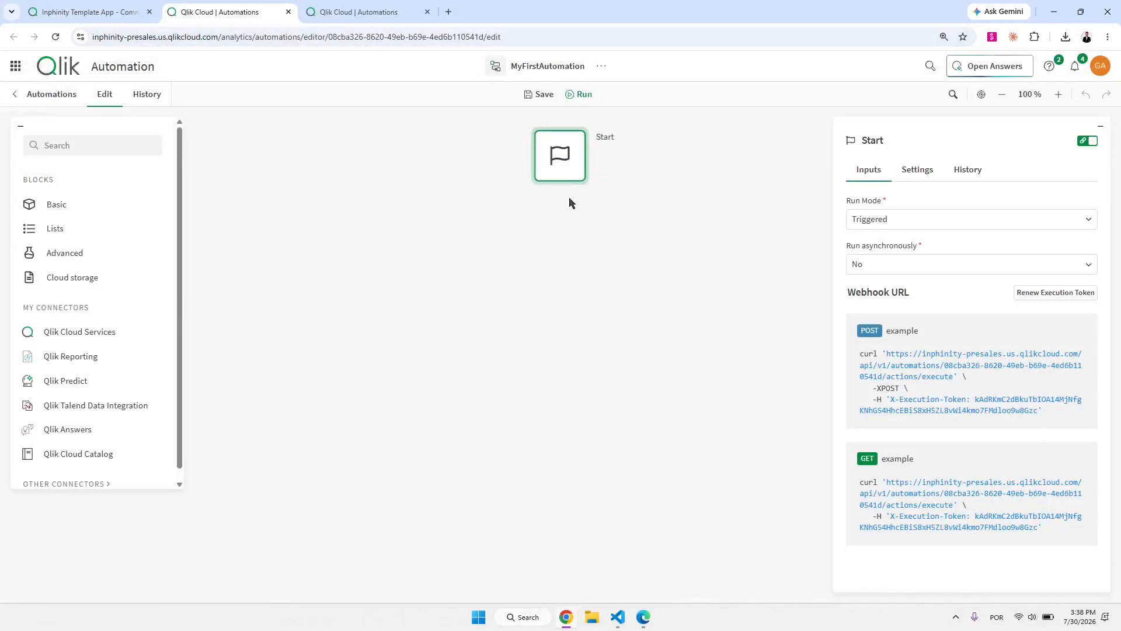
click(120, 8)
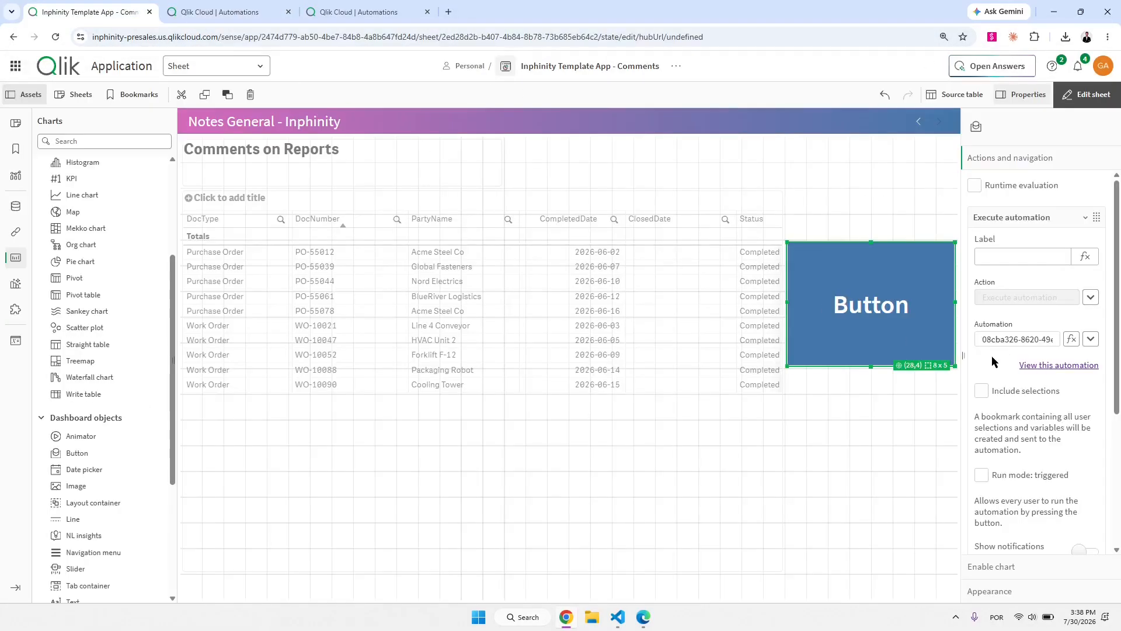
click(1087, 94)
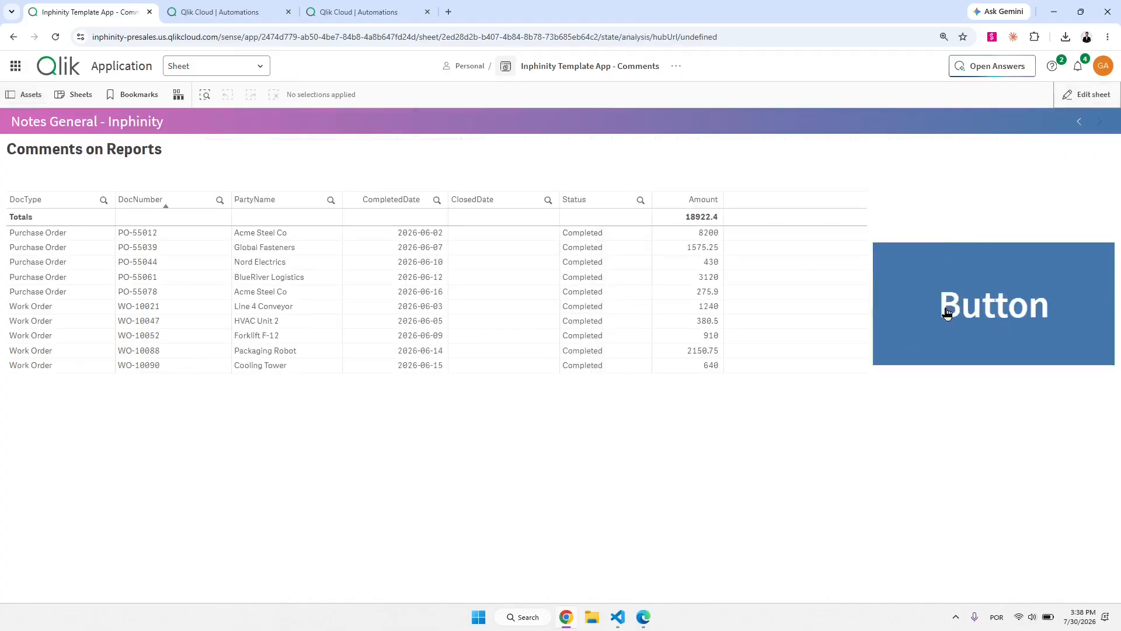
Inspect the latest run's Start block output to find the app ID and sheet ID.
click(386, 9)
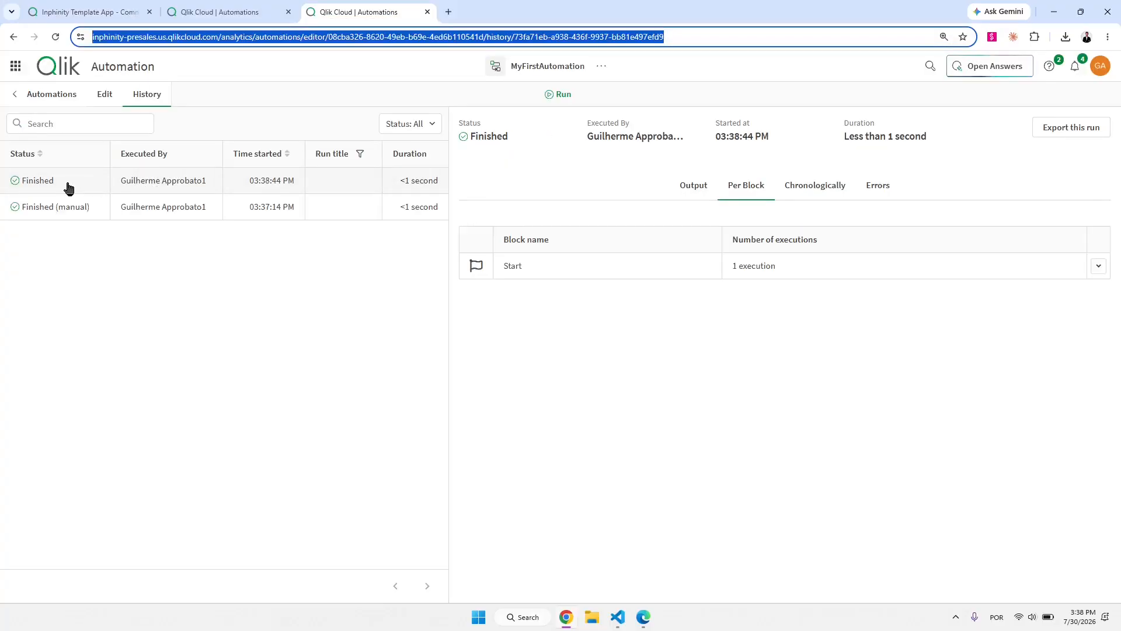
click(578, 270)
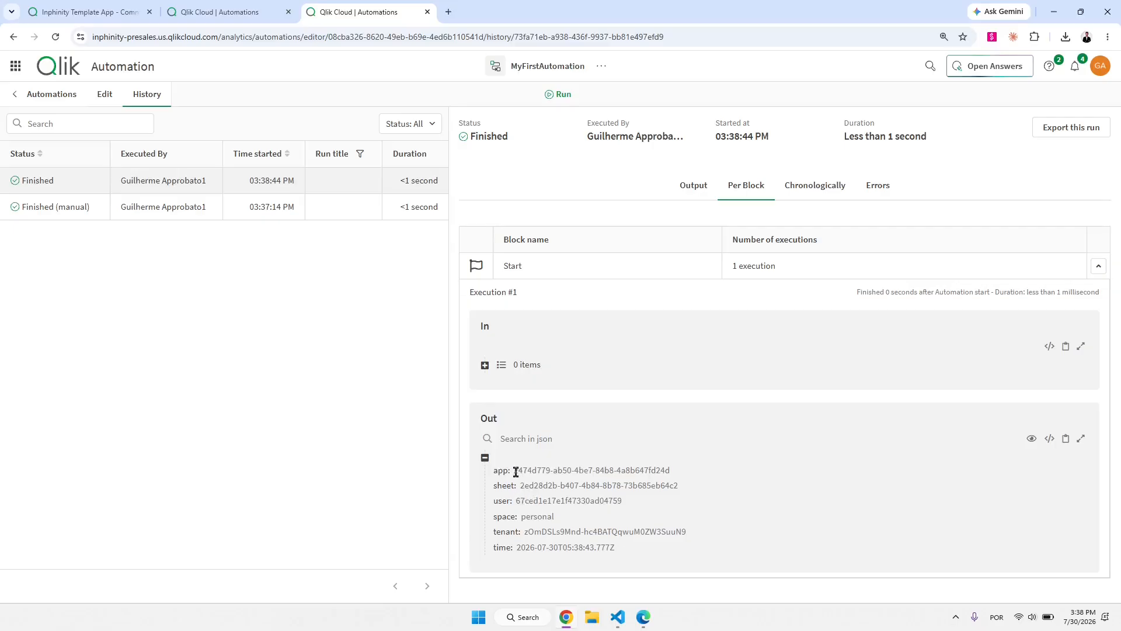
drag(516, 472, 672, 476)
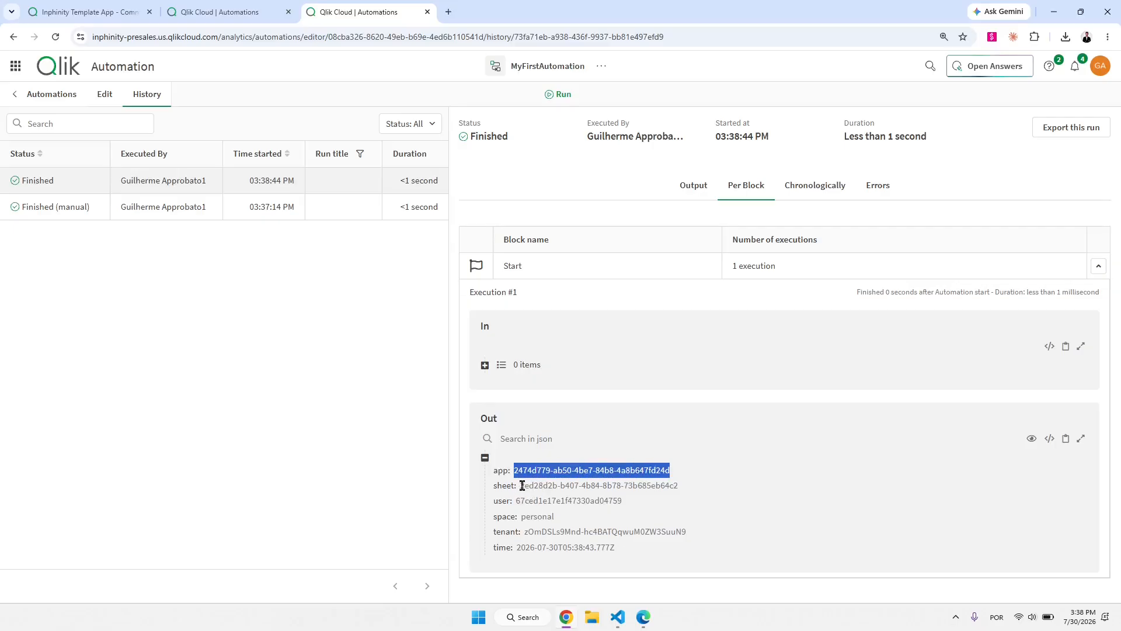
drag(523, 486, 673, 484)
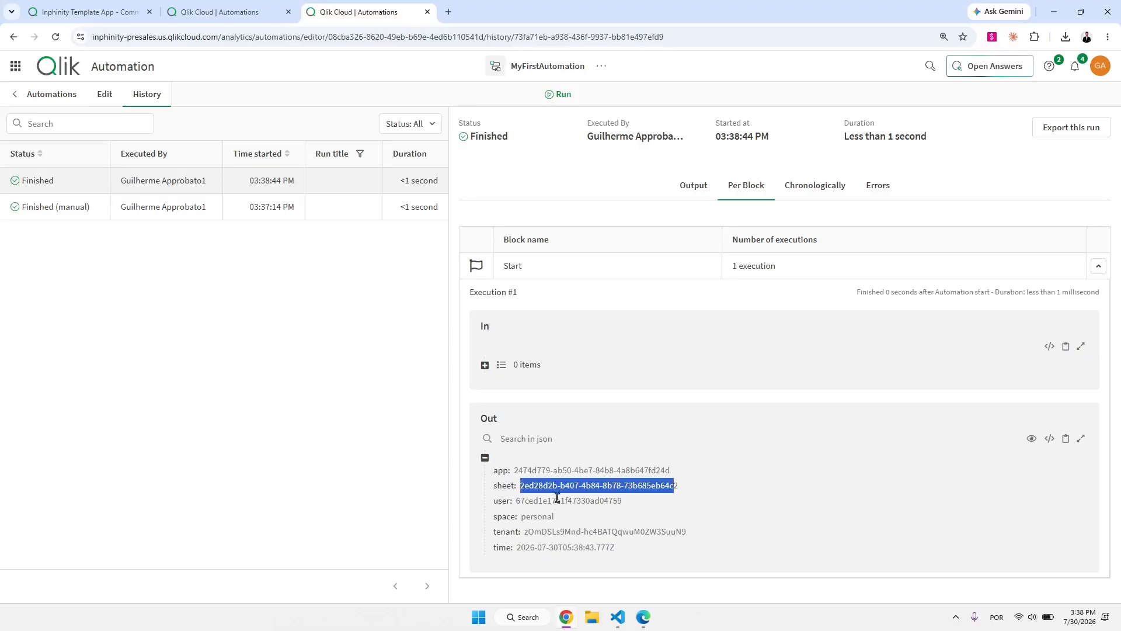
Back on the sheet, re-enter edit mode and make the button shorter.
click(111, 8)
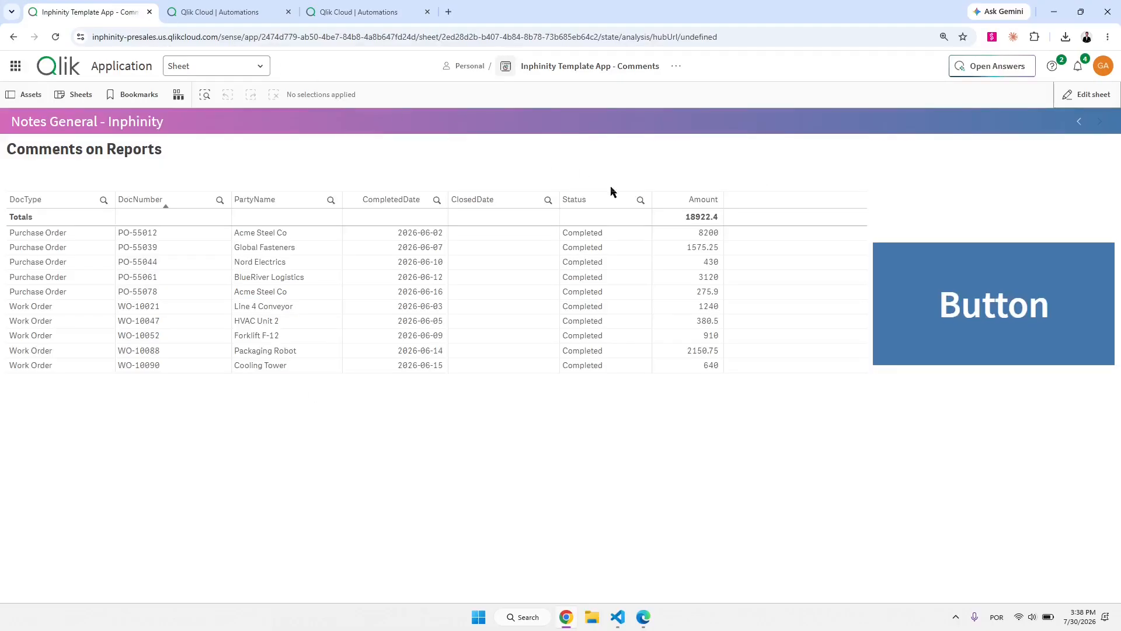
click(1100, 95)
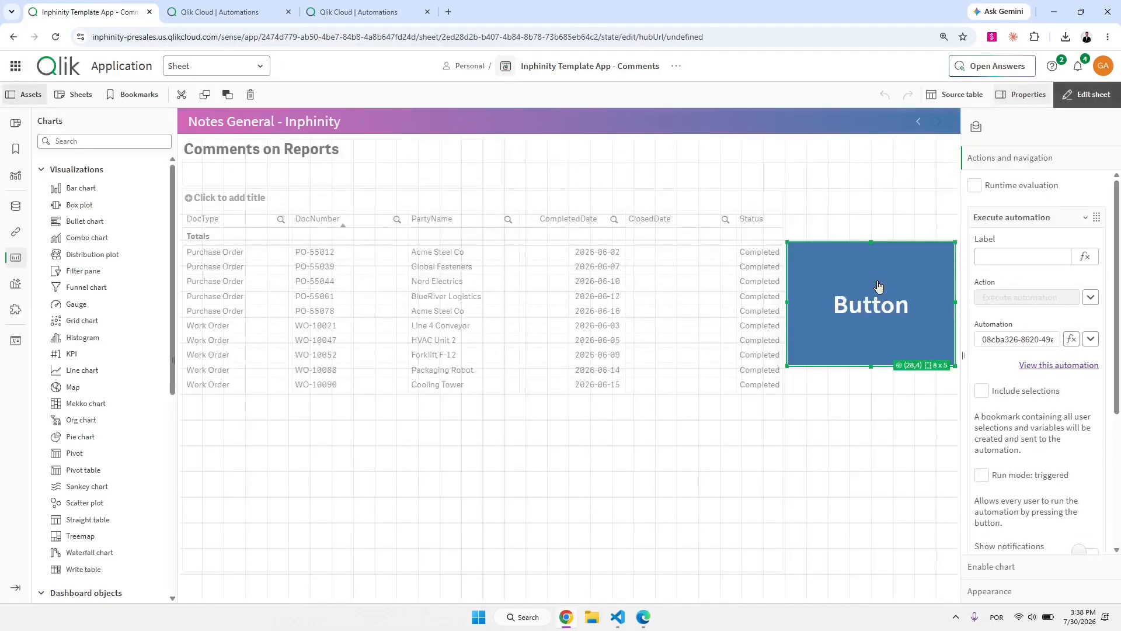
drag(874, 306, 876, 295)
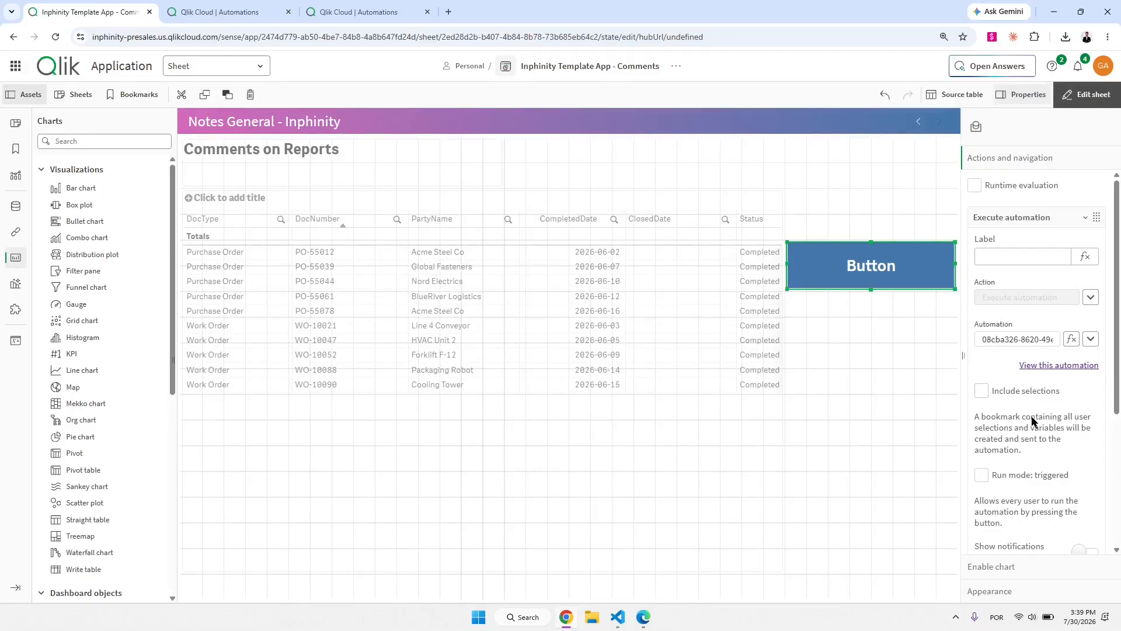
mouse_move(973, 378)
mouse_down()
mouse_move(1014, 399)
mouse_move(1068, 402)
mouse_up()
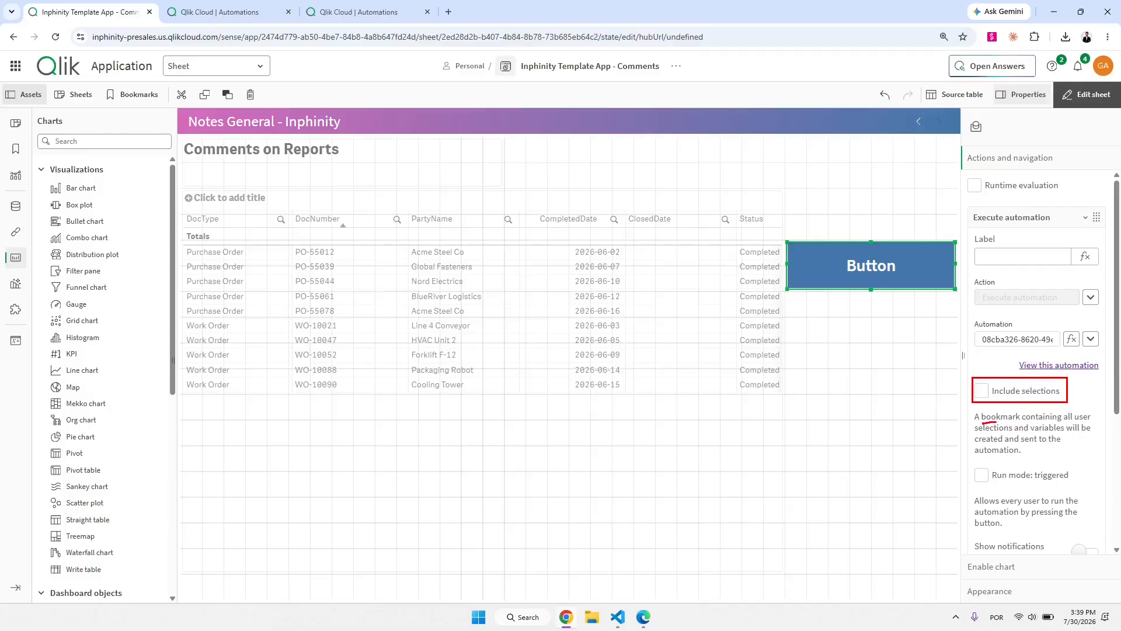
key(Escape)
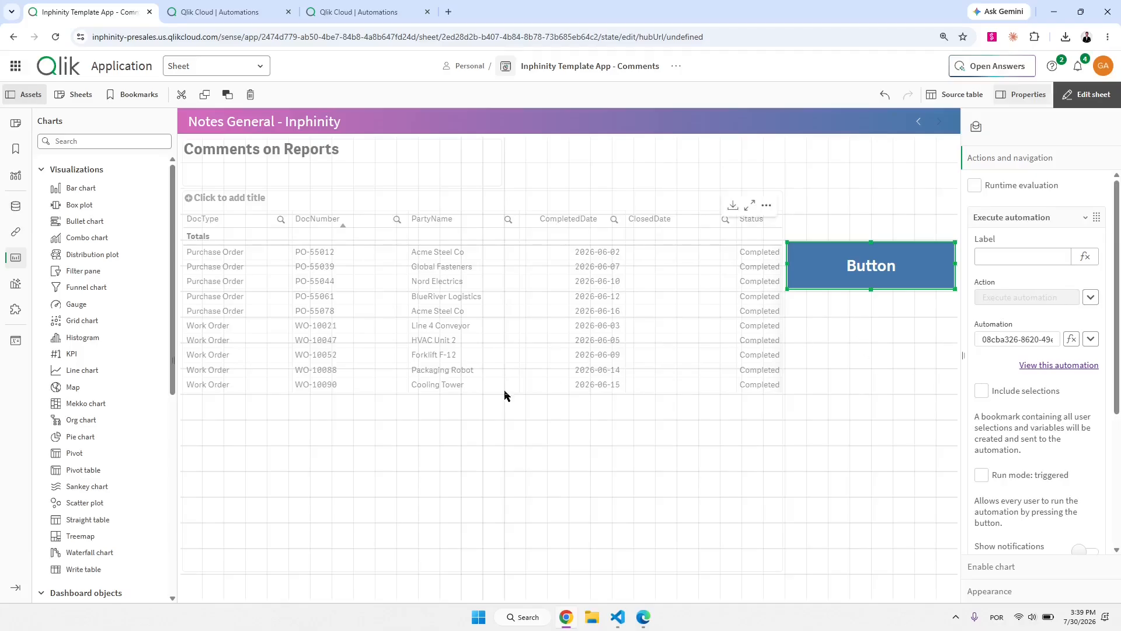
Create a new variable named vMessage from the app's Variables panel.
click(14, 346)
click(889, 142)
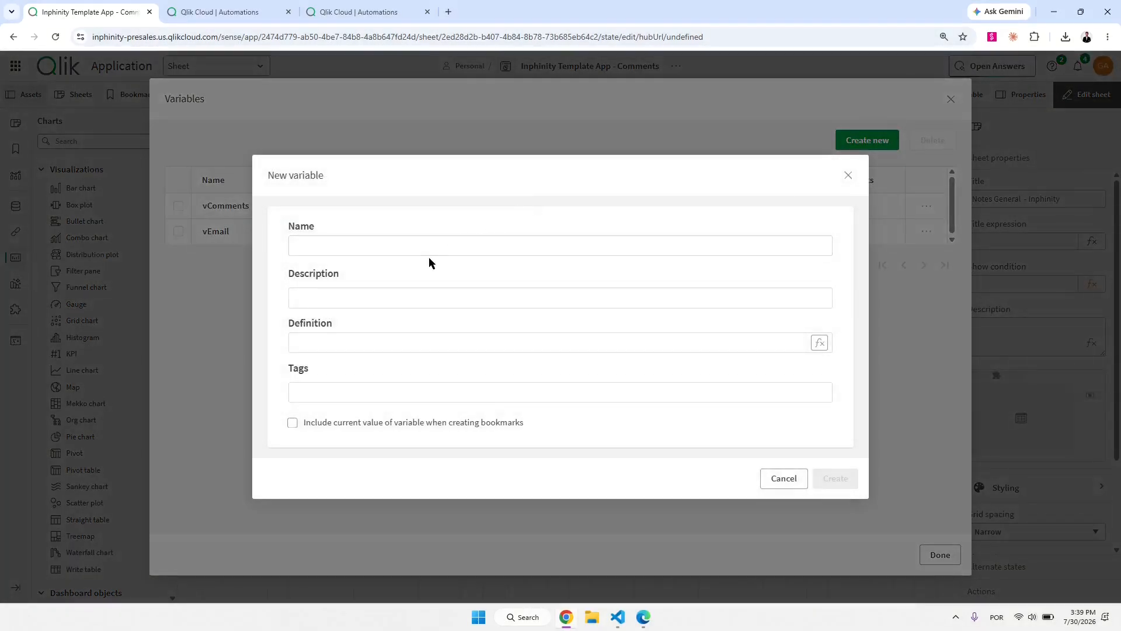
click(431, 249)
text(vMessage)
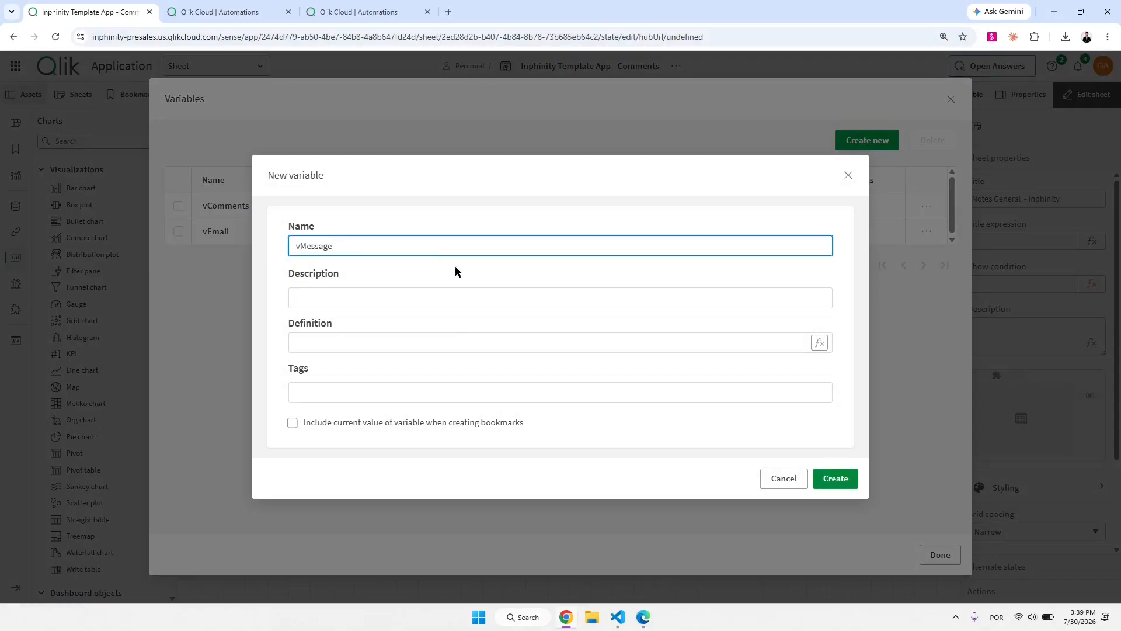
click(827, 479)
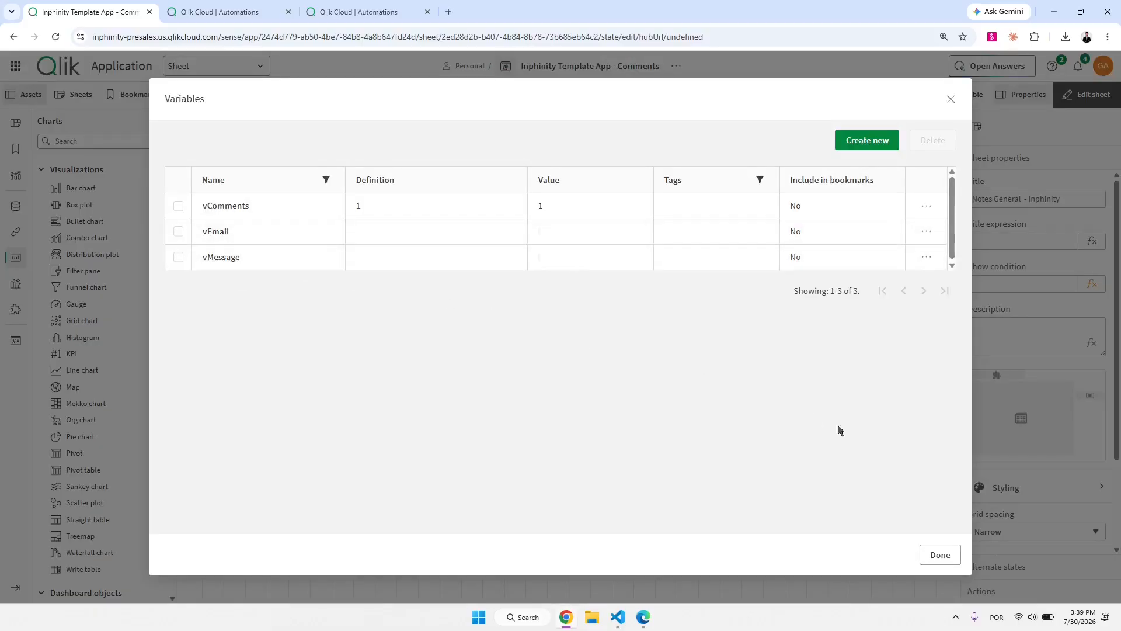
click(946, 559)
click(870, 286)
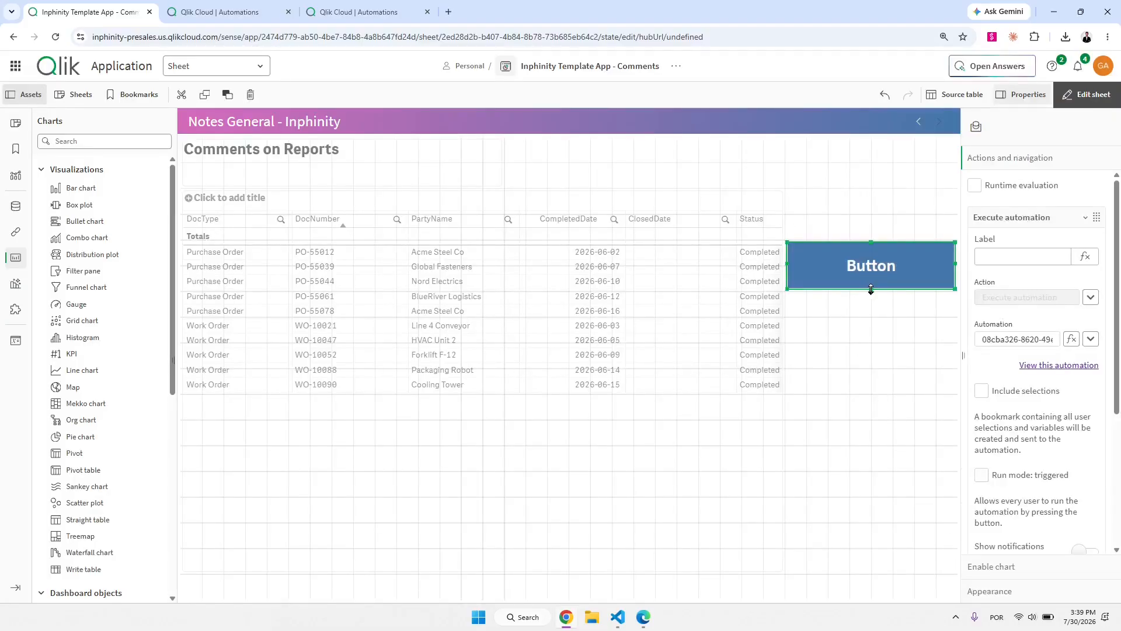
Resize the button to a short bar lower down and add a variable input titled Comments beside the table.
drag(872, 288, 883, 518)
drag(871, 241, 871, 473)
scroll(88, 397, down, 4)
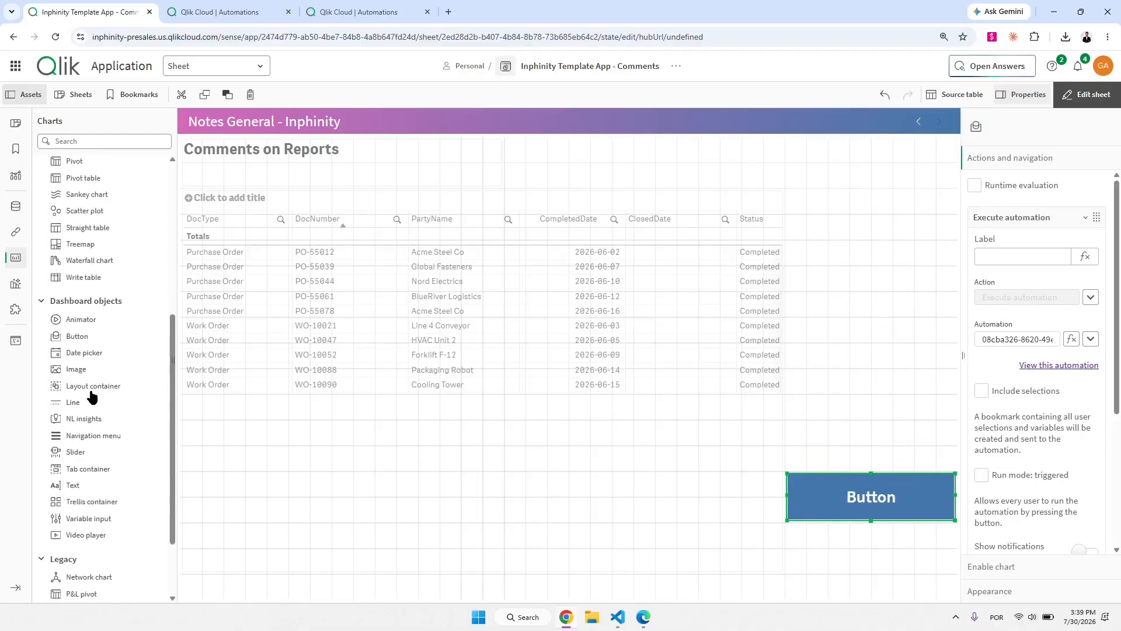
scroll(76, 431, down, 1)
drag(76, 431, 857, 405)
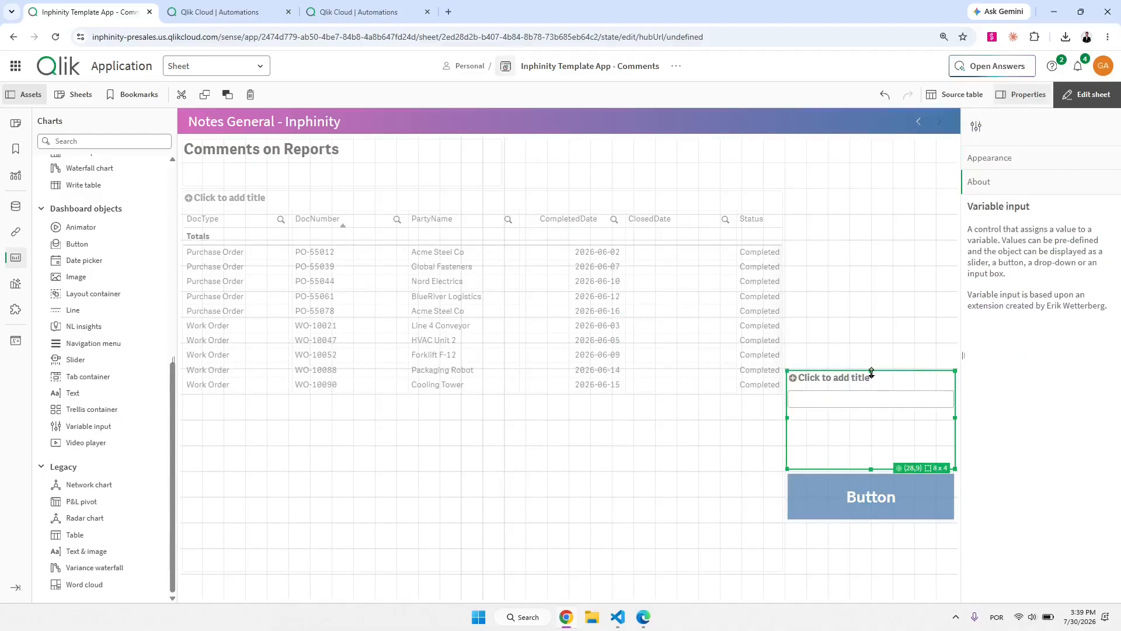
click(851, 377)
click(840, 428)
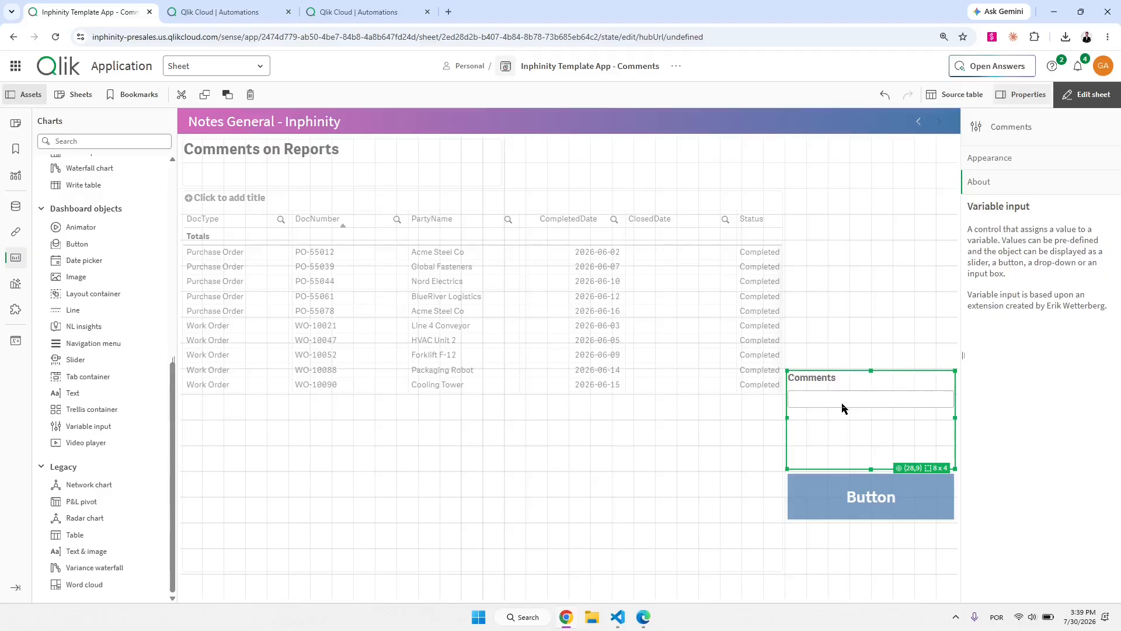
Bind the Comments input box to the vMessage variable.
click(1026, 160)
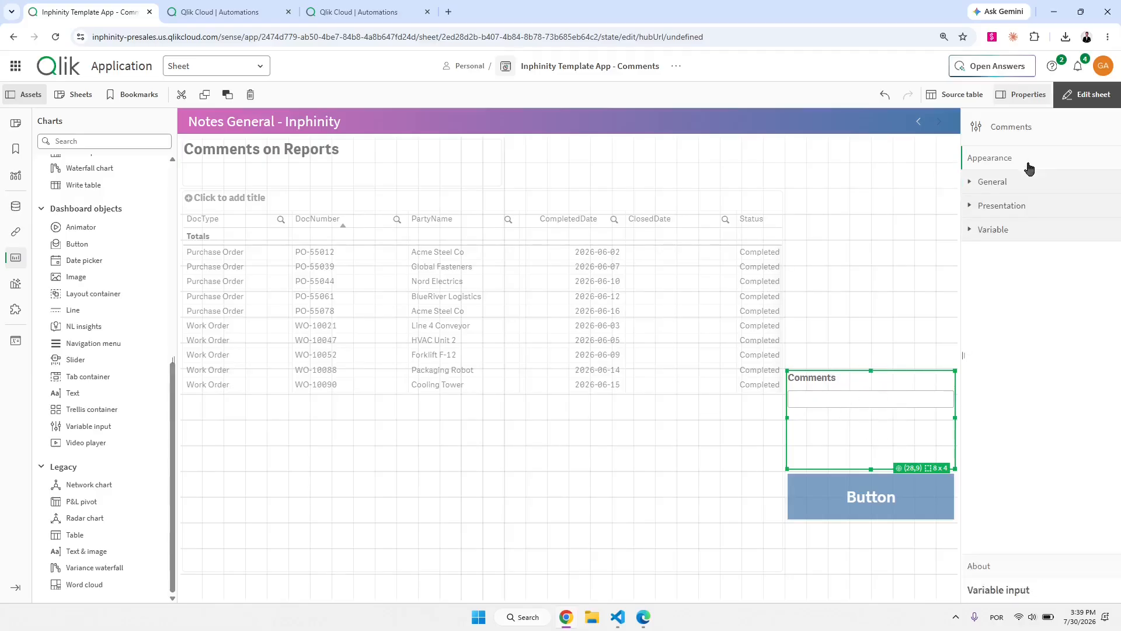
click(993, 230)
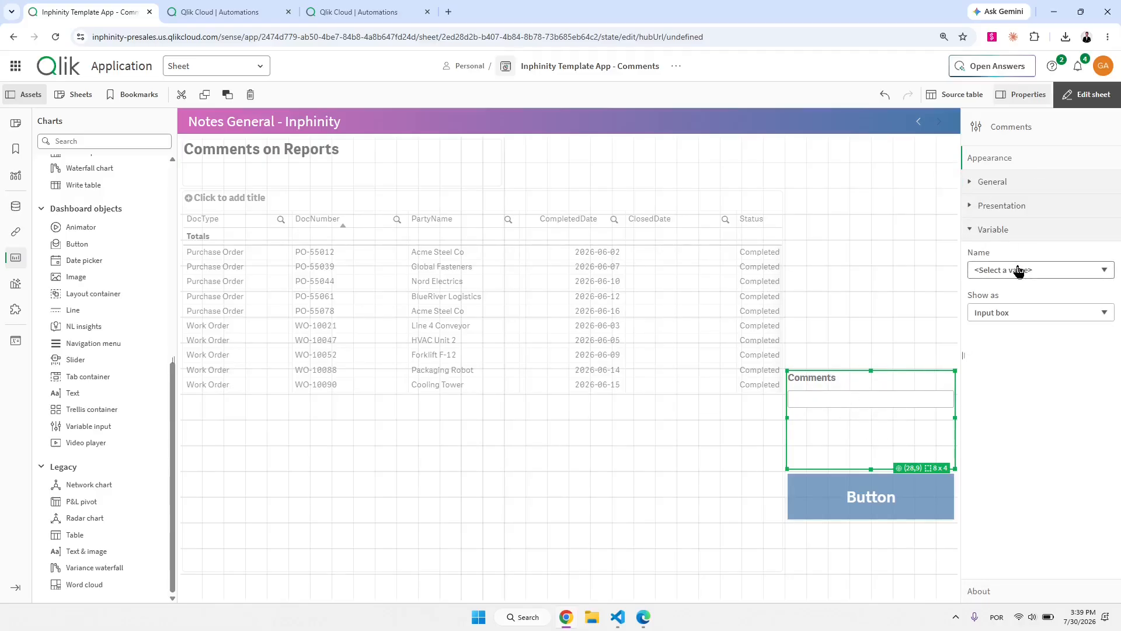
click(1019, 270)
click(1002, 334)
Outside edit mode, enter 'Hello world!' in the Comments box, then resume editing the sheet.
click(1088, 94)
click(919, 400)
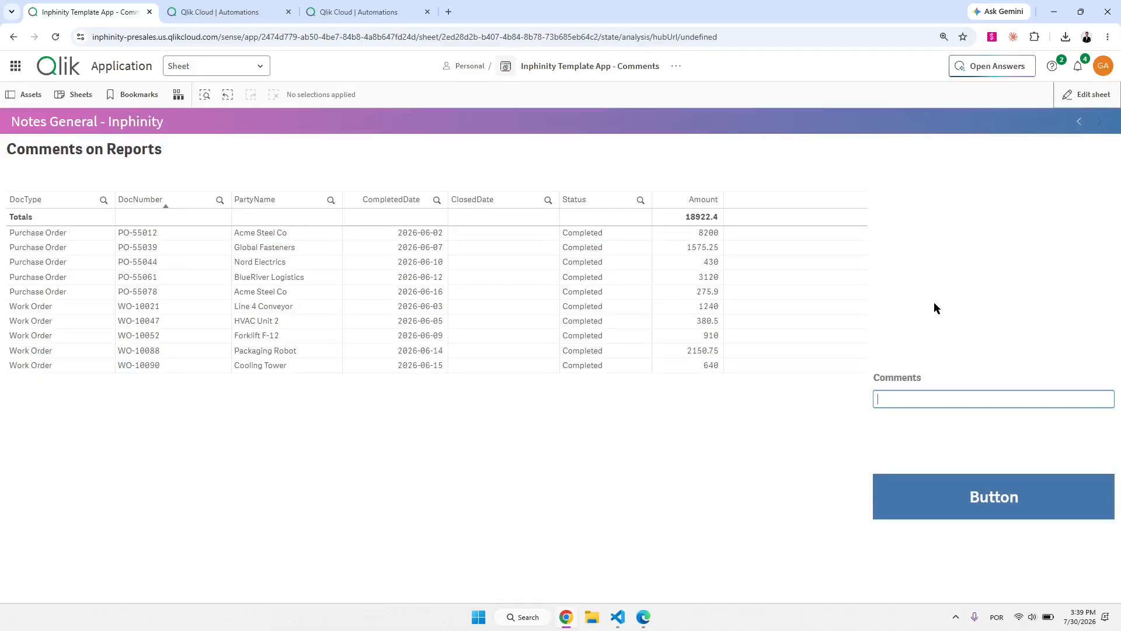
text(Hello world!)
key(Return)
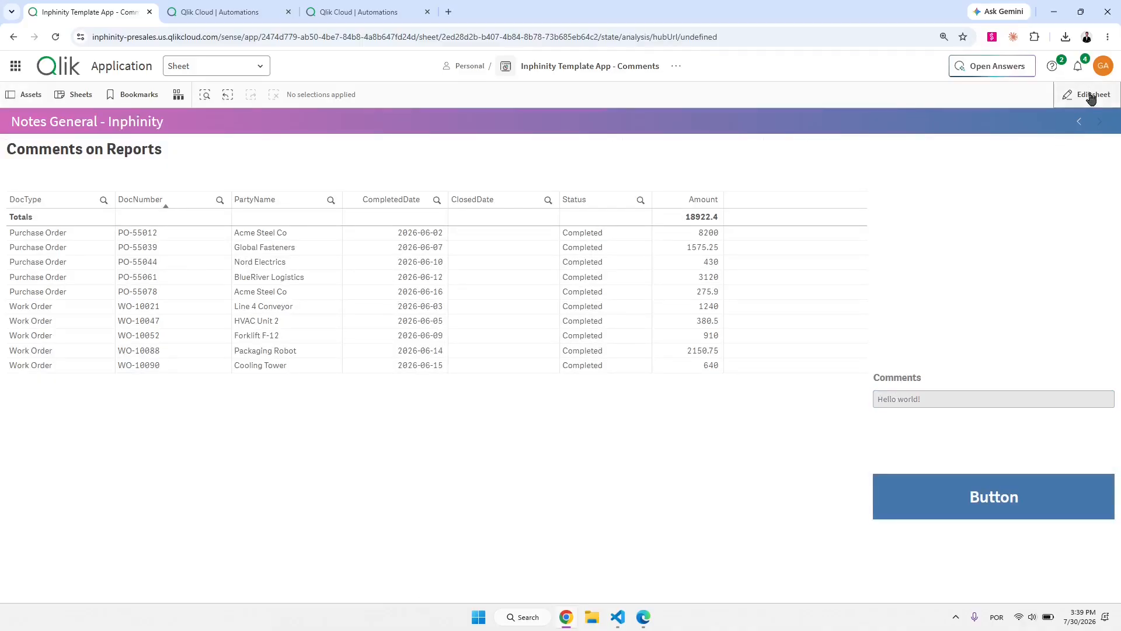
click(1081, 94)
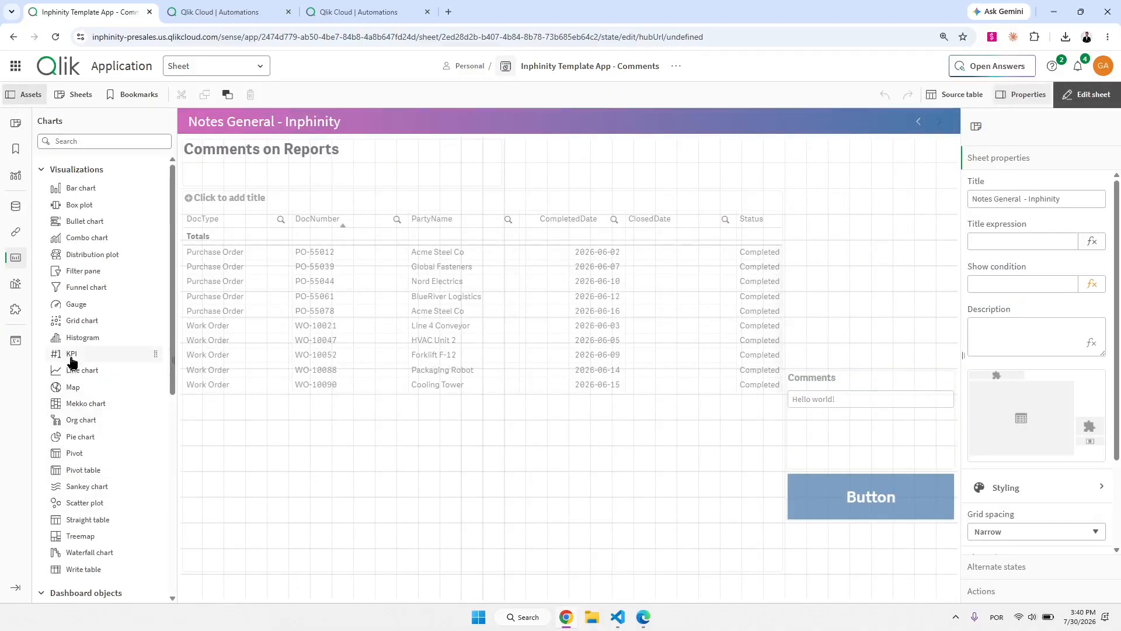
drag(72, 357, 850, 293)
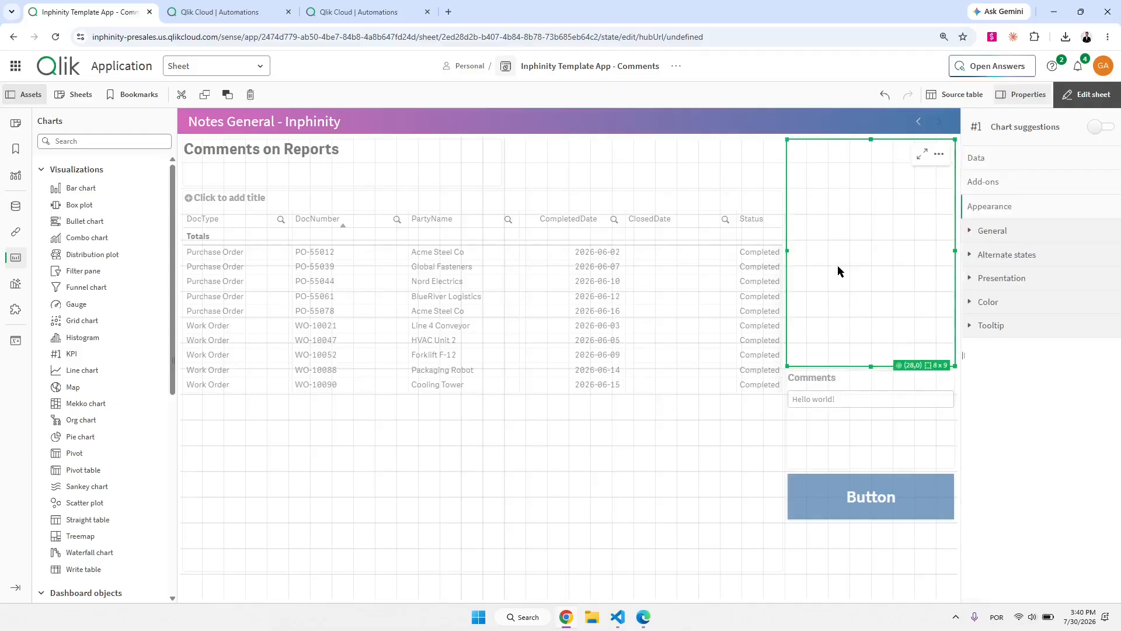
click(871, 261)
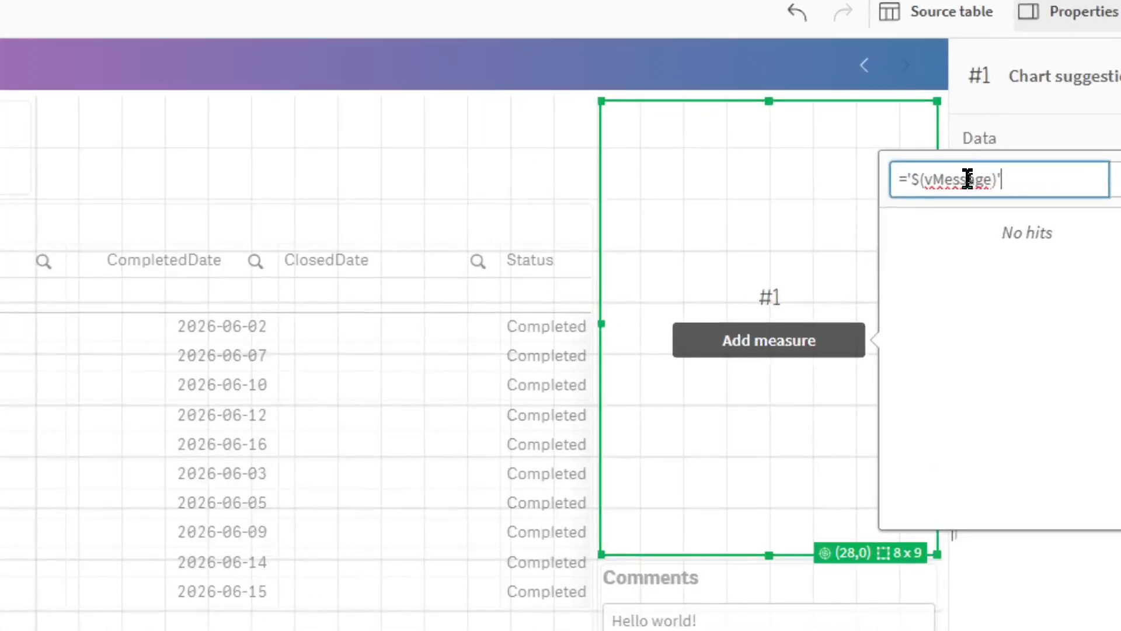
drag(946, 180, 987, 180)
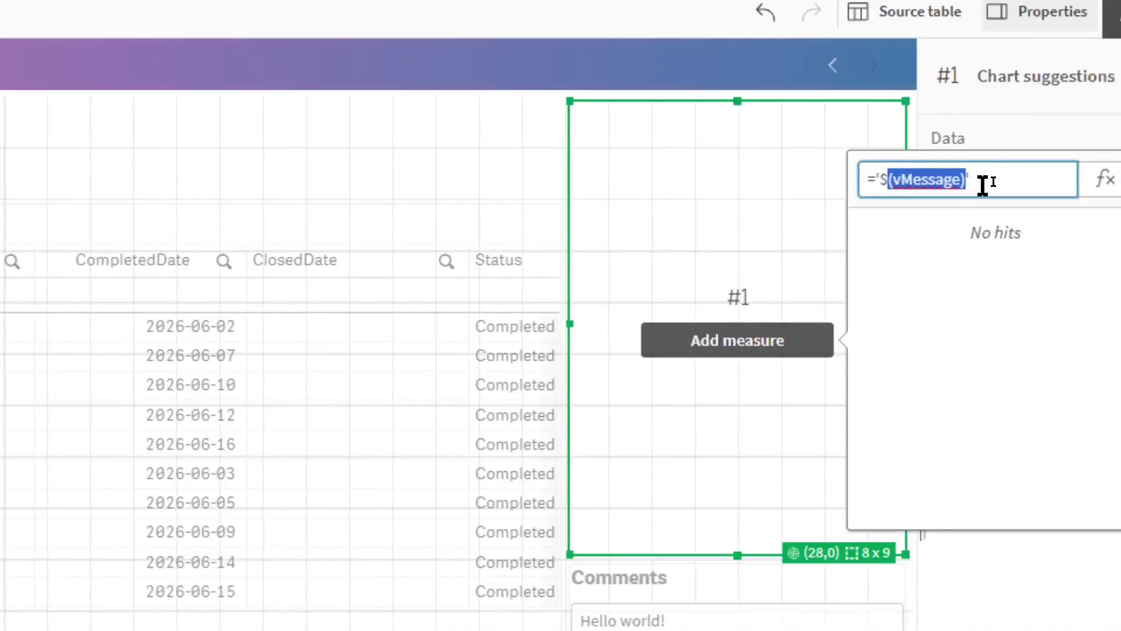
click(983, 181)
text(')
key(Return)
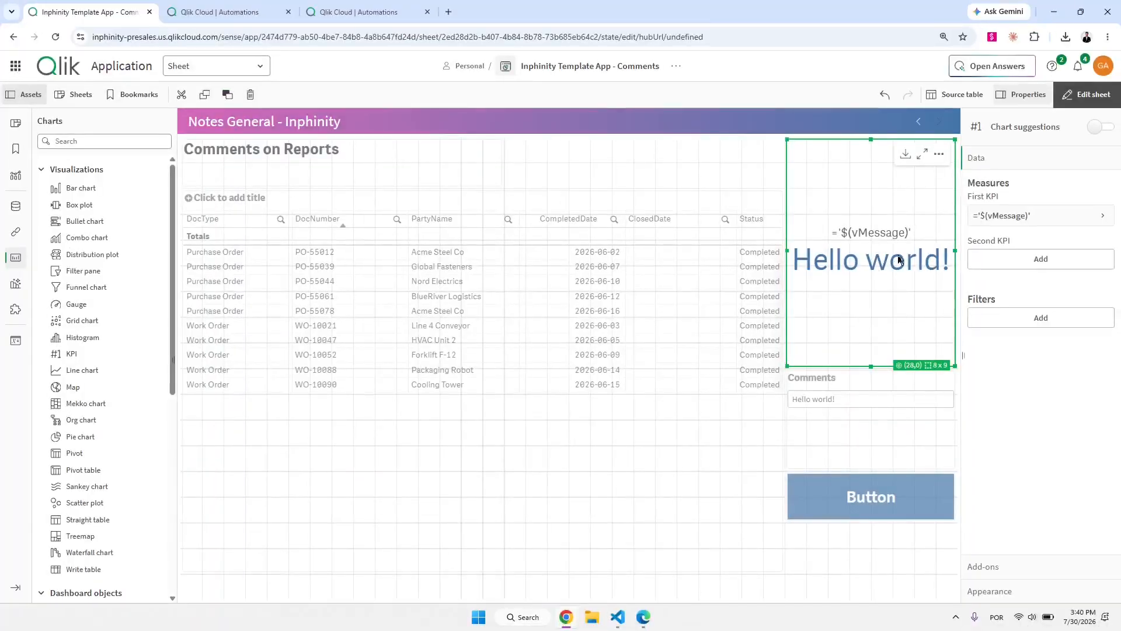
click(1040, 215)
drag(1031, 255, 972, 261)
key(ctrl+c)
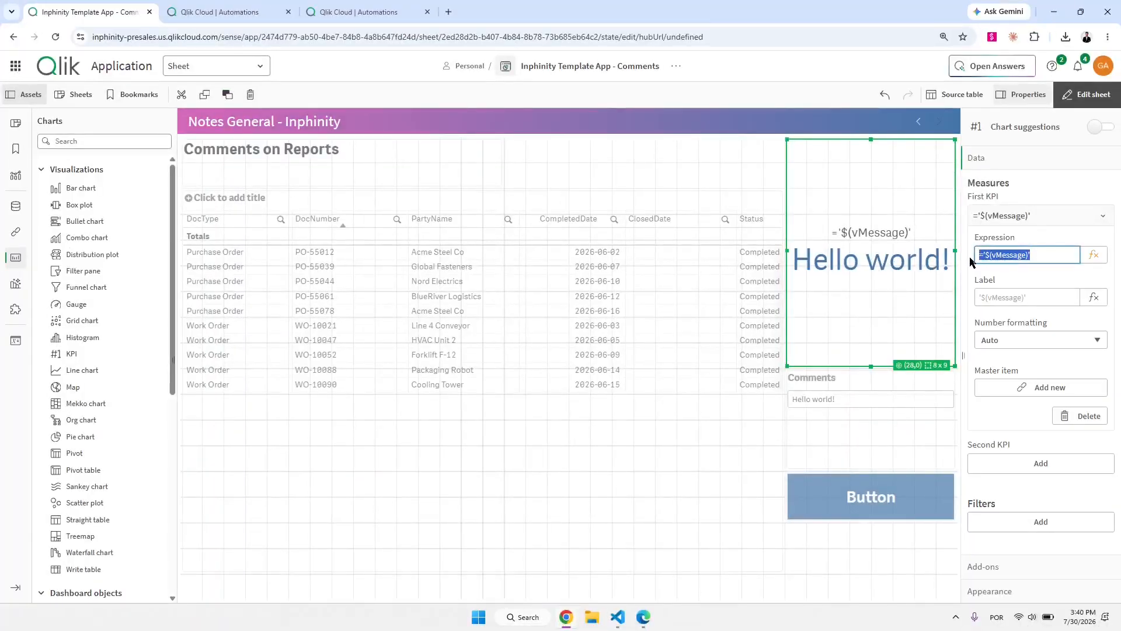
click(1028, 216)
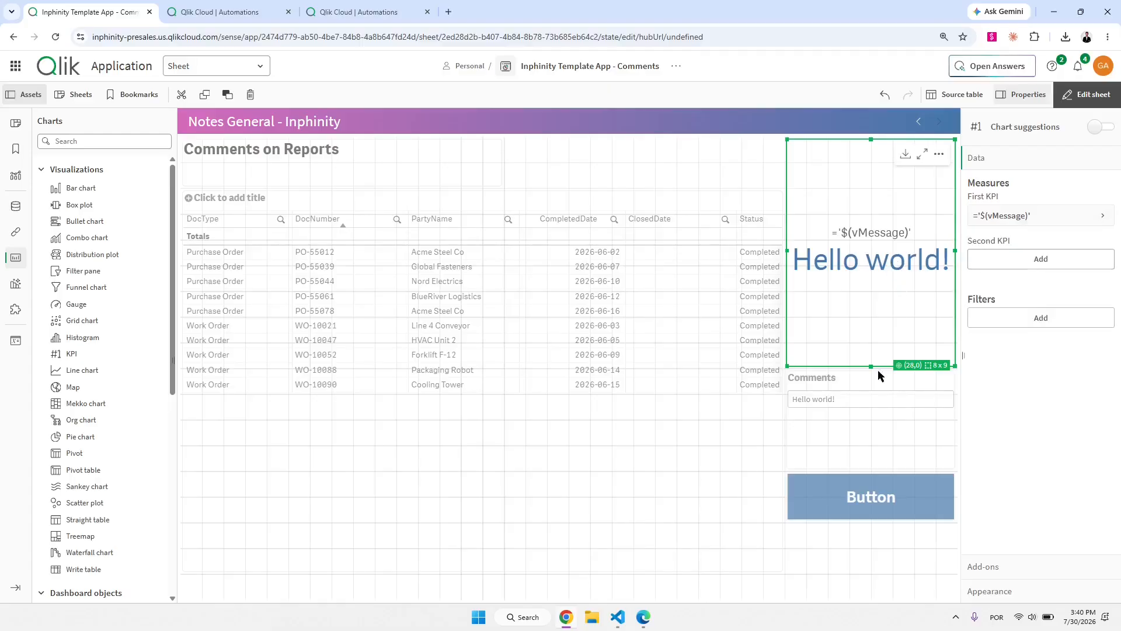
click(886, 508)
click(878, 299)
click(879, 301)
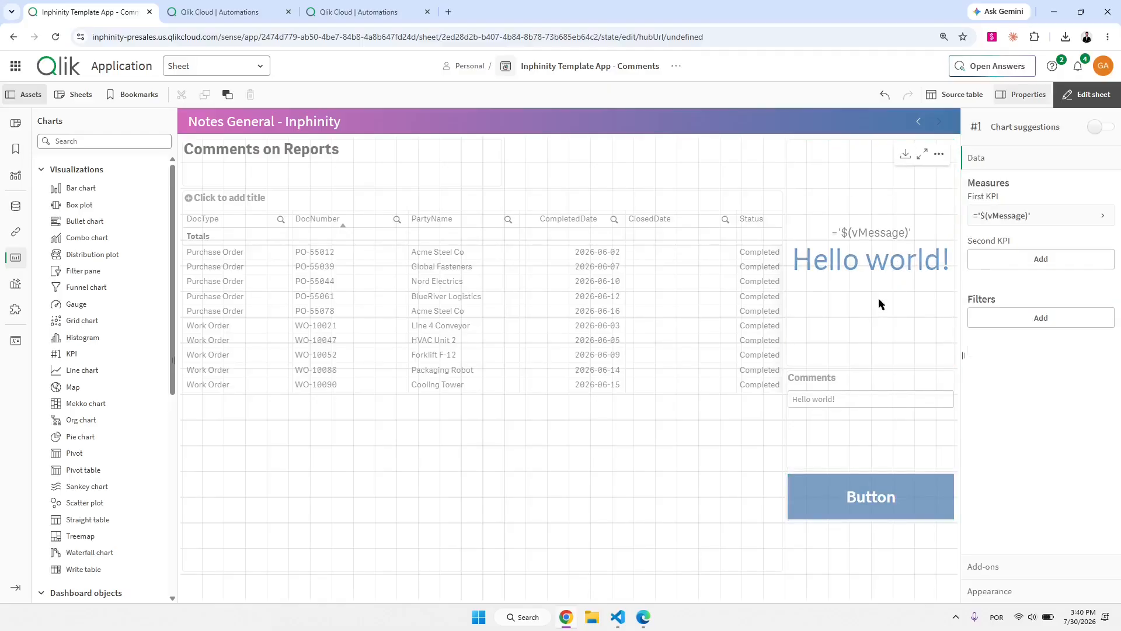
Select the button and set its automation Run mode to triggered.
click(873, 503)
click(1031, 159)
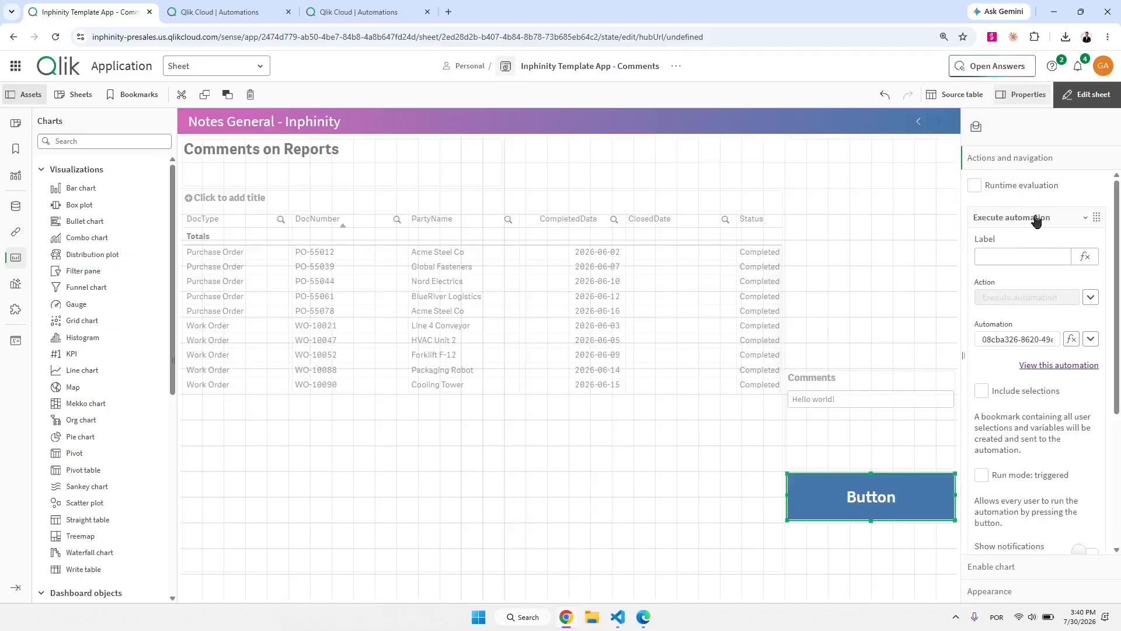
scroll(1031, 272, down, 2)
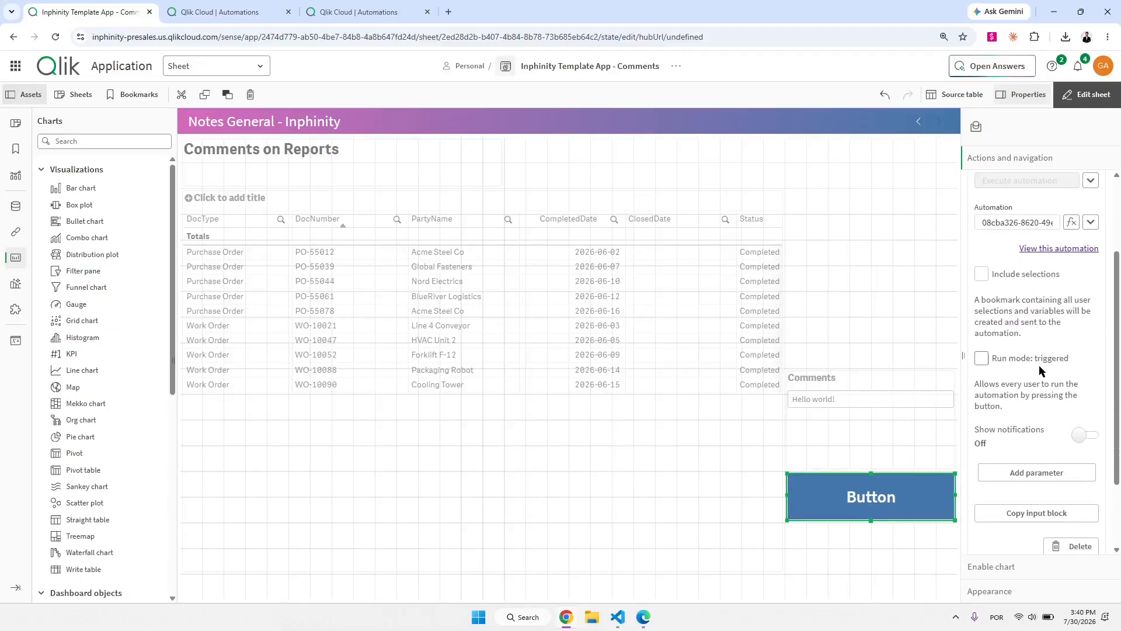
click(996, 363)
Add an automation parameter with key 'message' and value ='$(vMessage)', then finish editing.
scroll(1040, 461, down, 1)
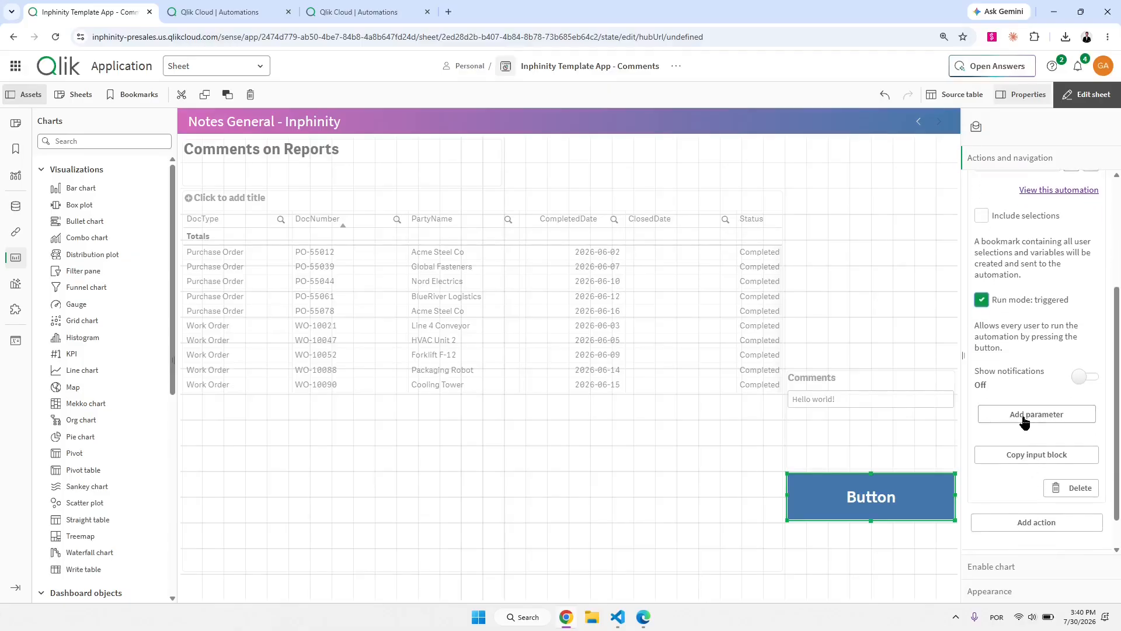
click(1041, 414)
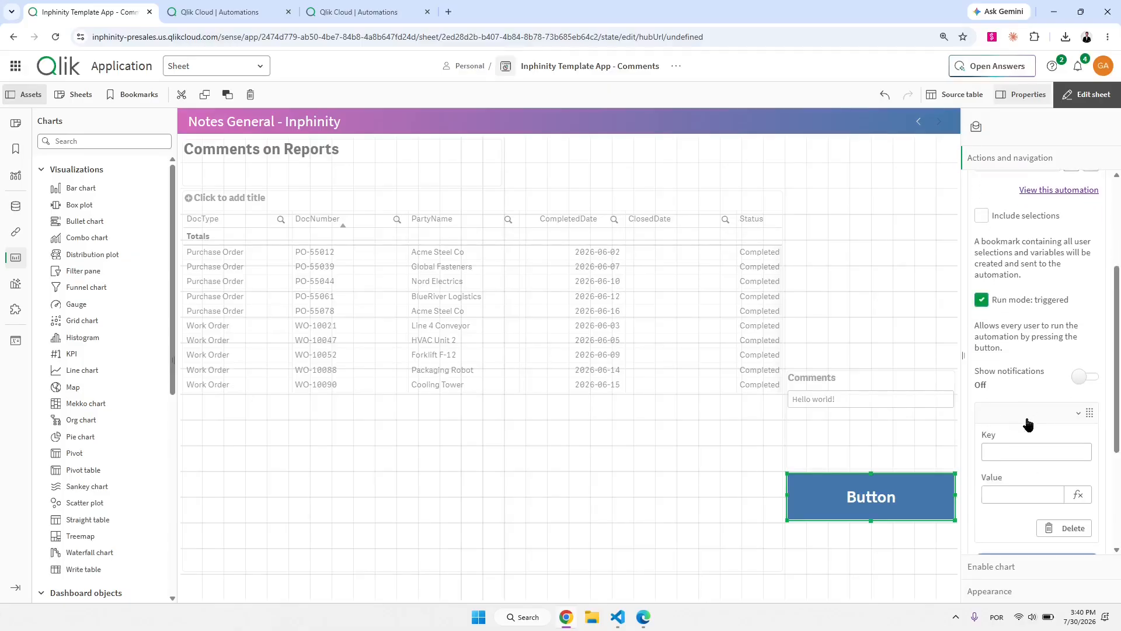
scroll(1023, 440, down, 2)
click(1019, 337)
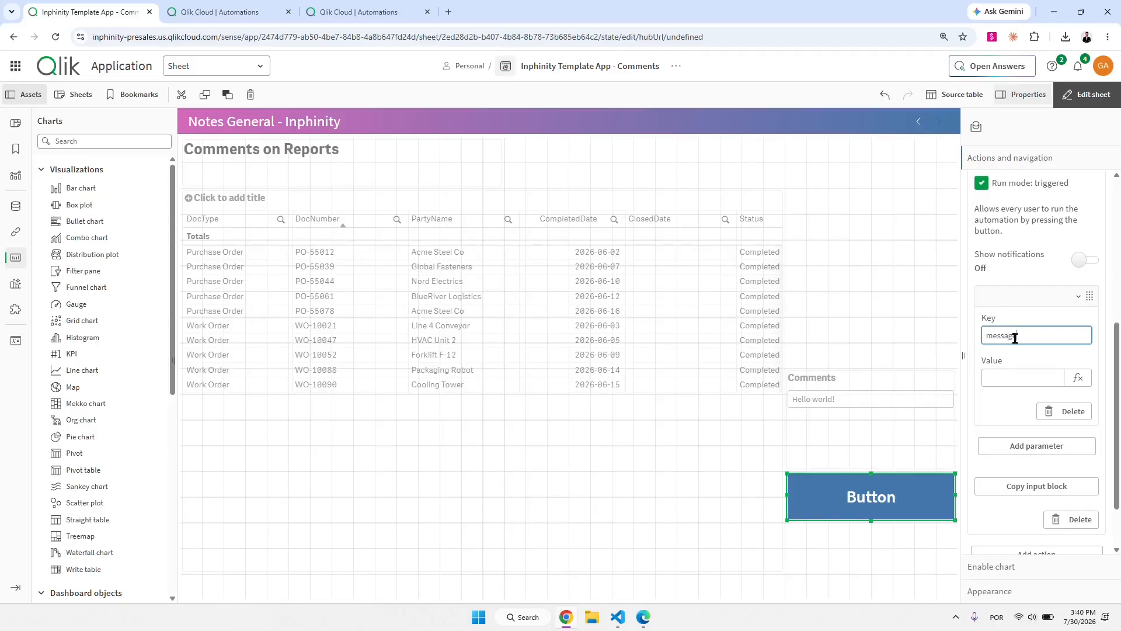
key(Tab)
key(ctrl+v)
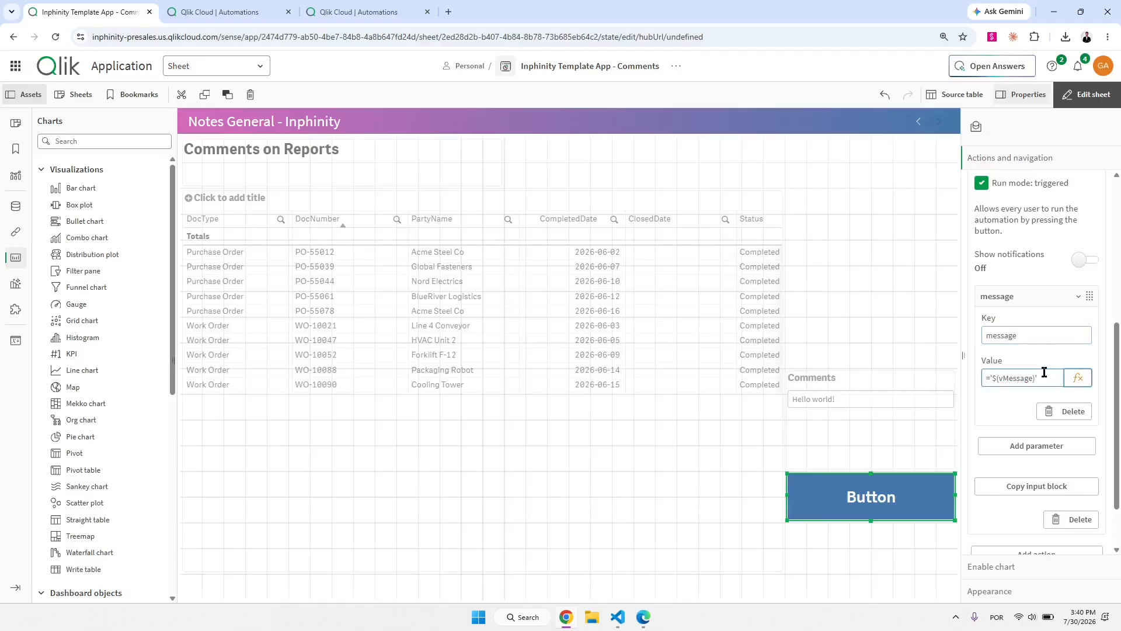
click(1016, 407)
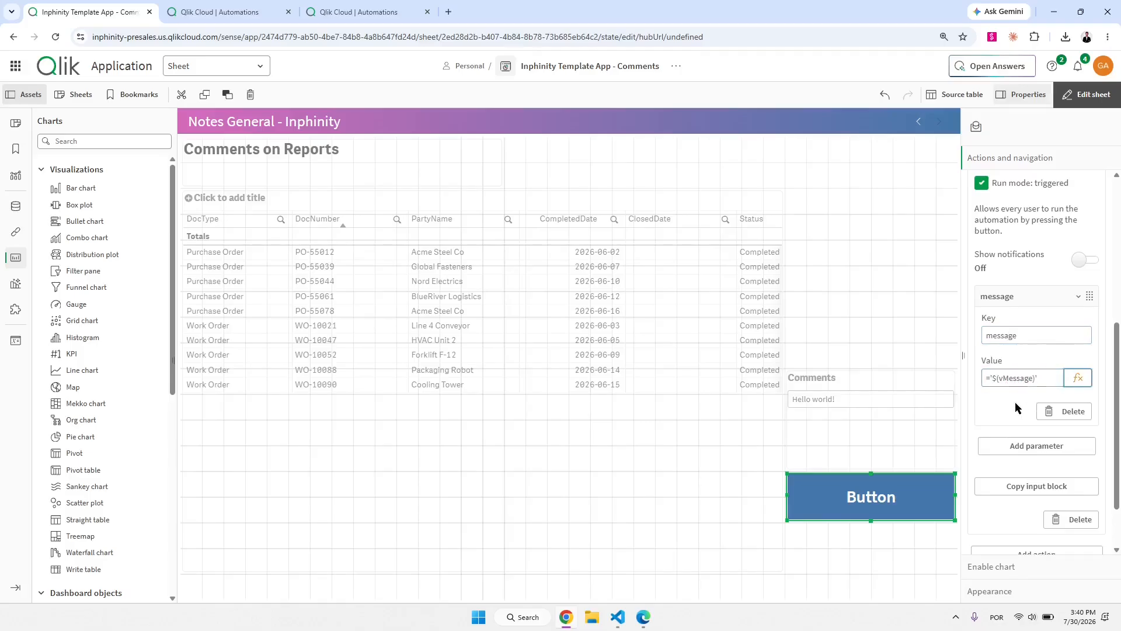
click(1023, 298)
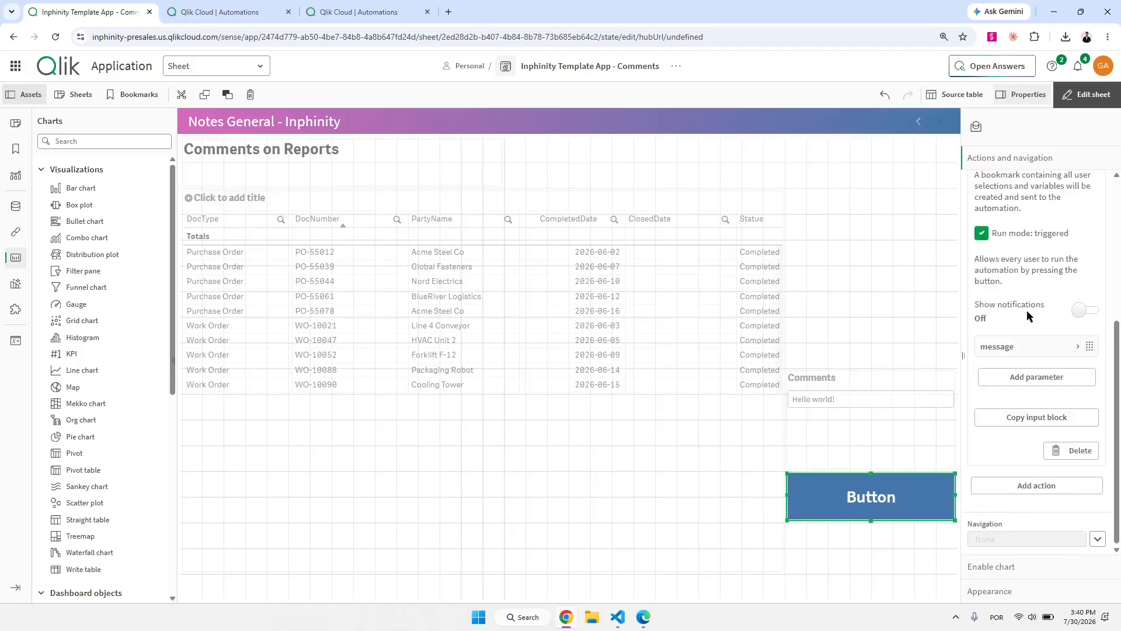
click(1089, 94)
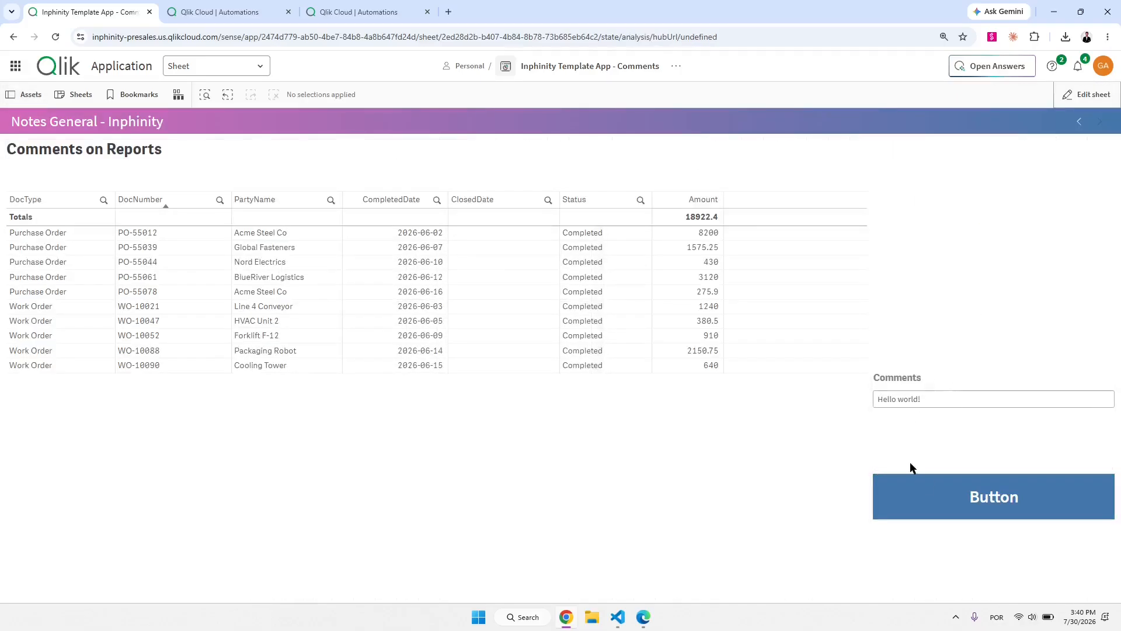
Press the button and confirm the newest MyFirstAutomation run's Start output shows message 'Hello world!'.
click(994, 496)
click(359, 11)
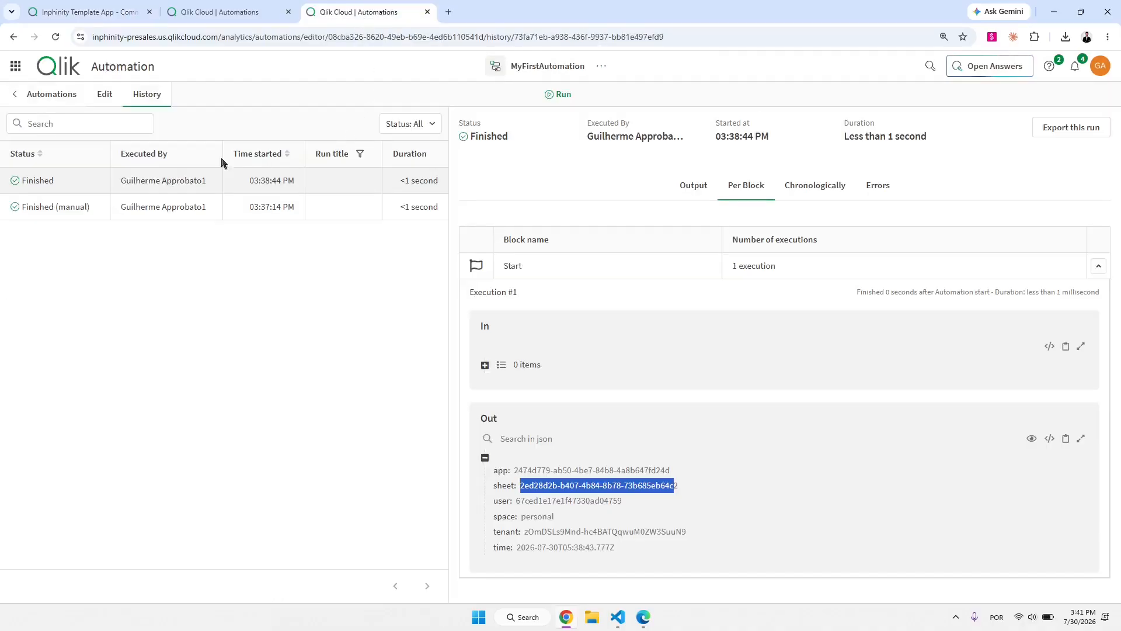
click(220, 181)
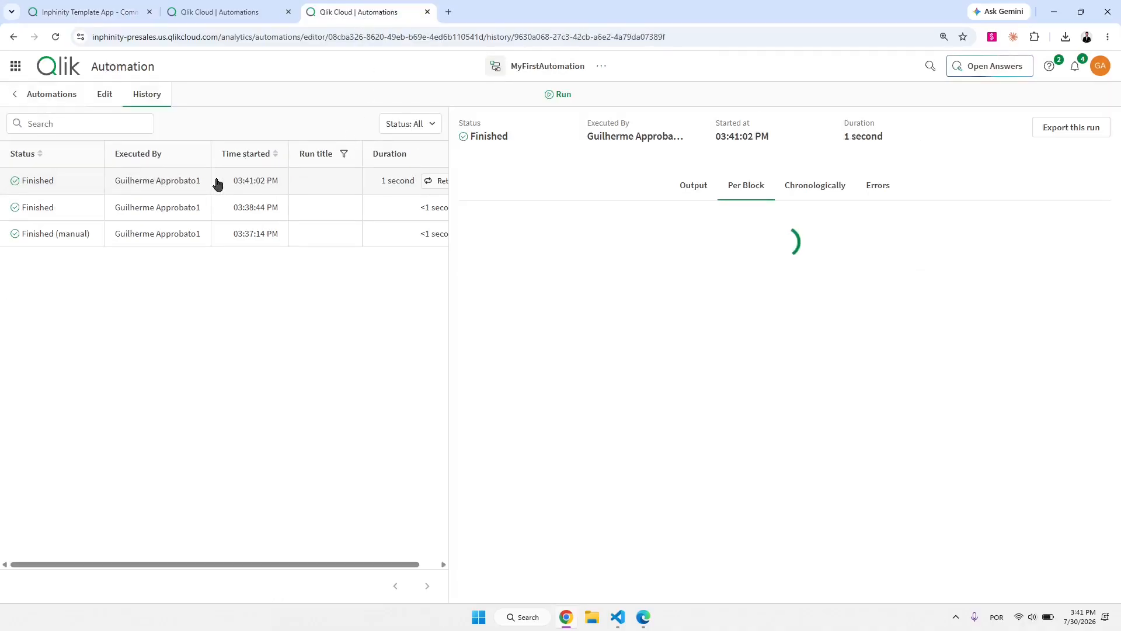
click(610, 276)
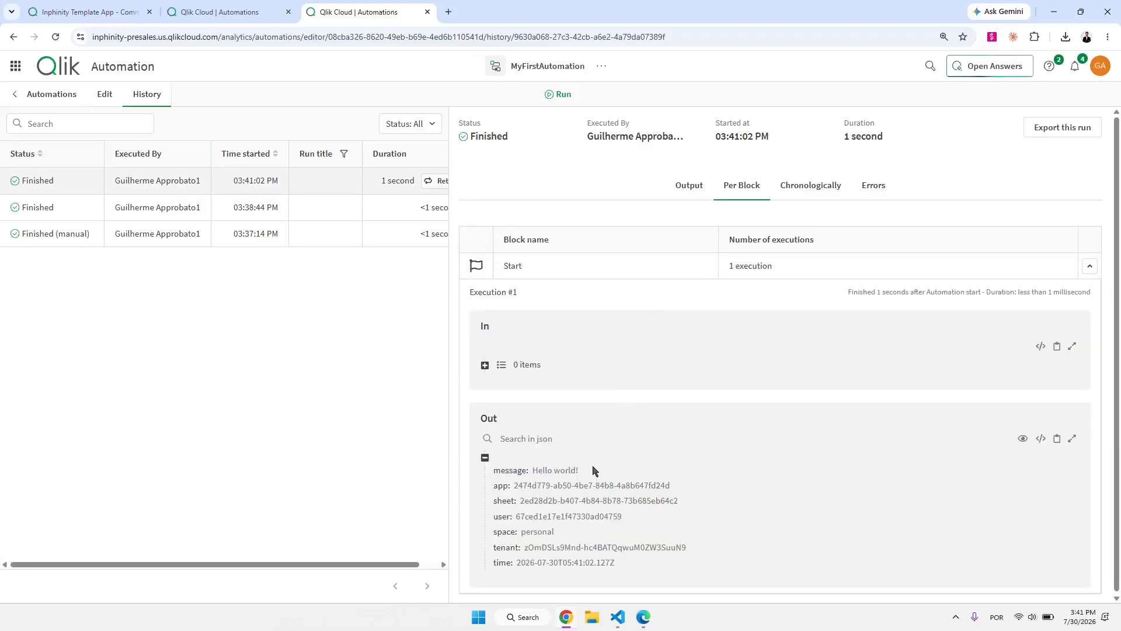
mouse_move(489, 458)
mouse_down()
mouse_move(524, 479)
mouse_move(693, 467)
mouse_up()
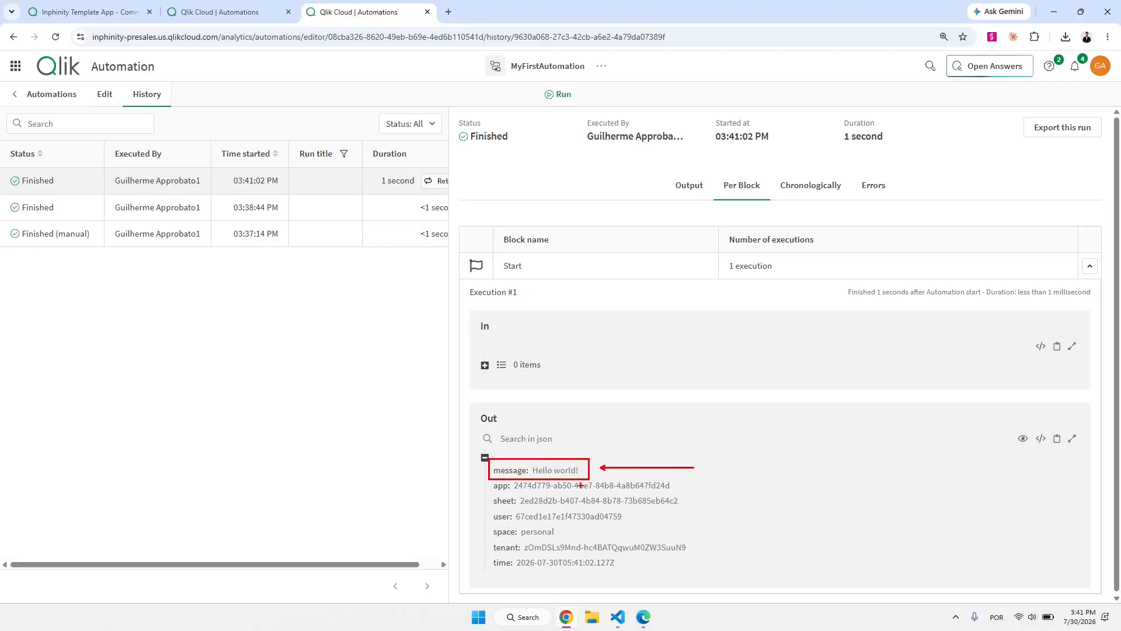
click(91, 12)
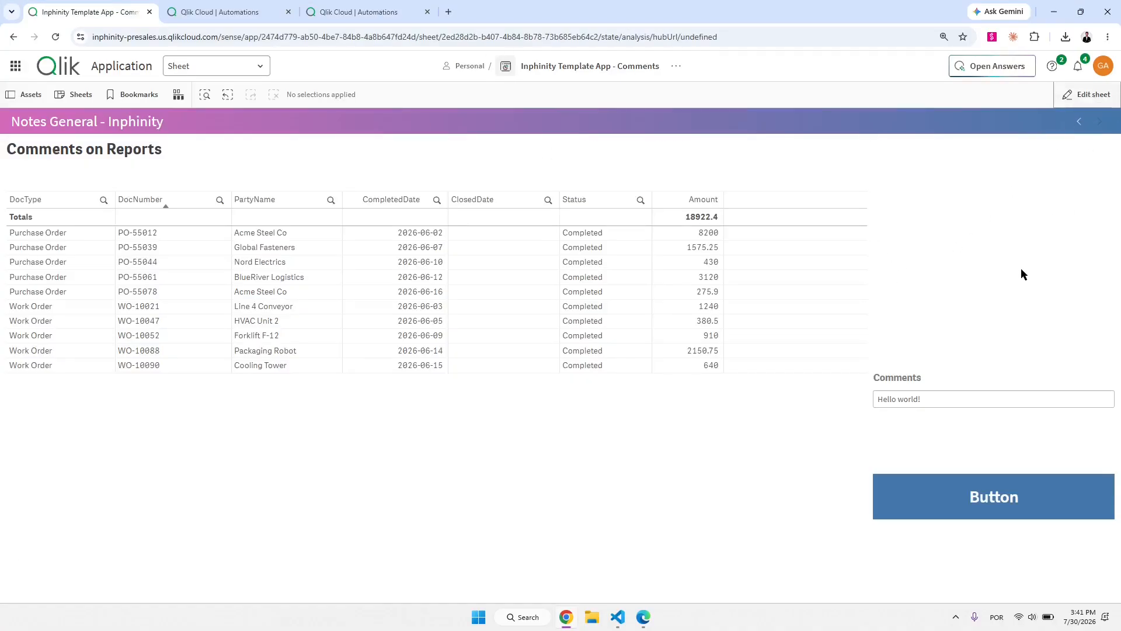
Add a new variable input above Comments bound to vEmail.
click(1087, 94)
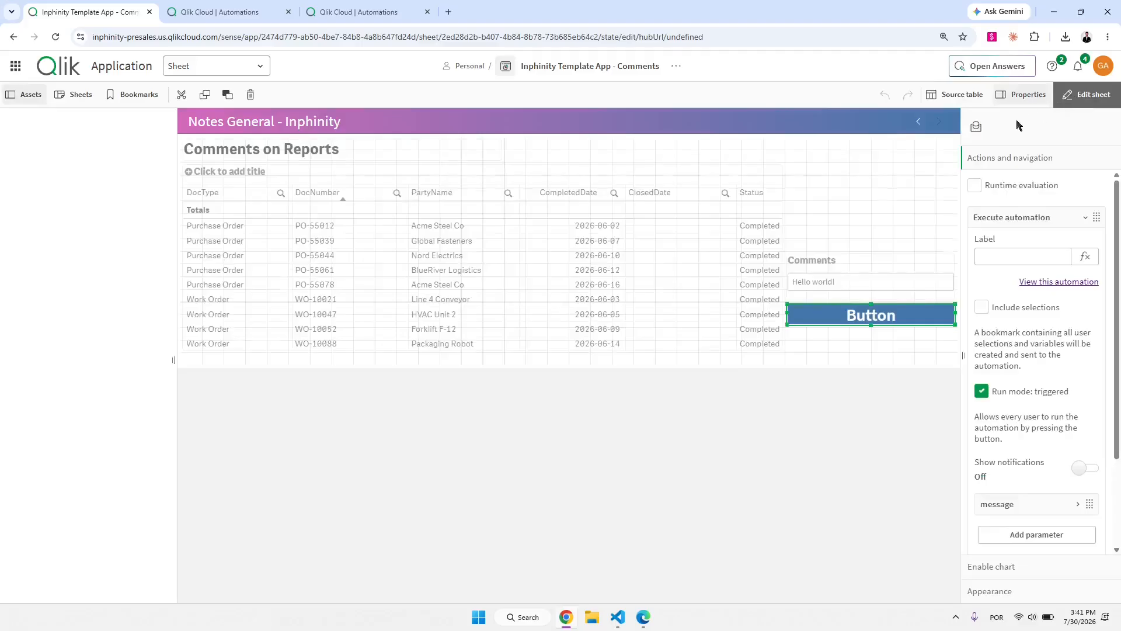
click(868, 311)
scroll(95, 539, down, 1)
scroll(96, 537, down, 2)
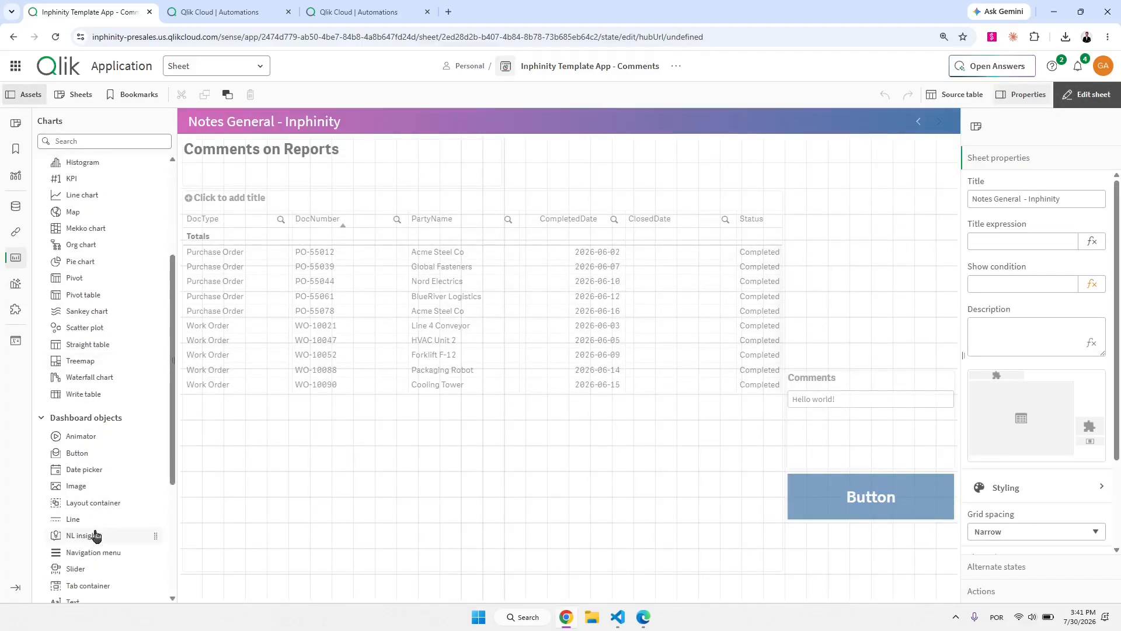
scroll(93, 534, down, 2)
drag(99, 530, 855, 316)
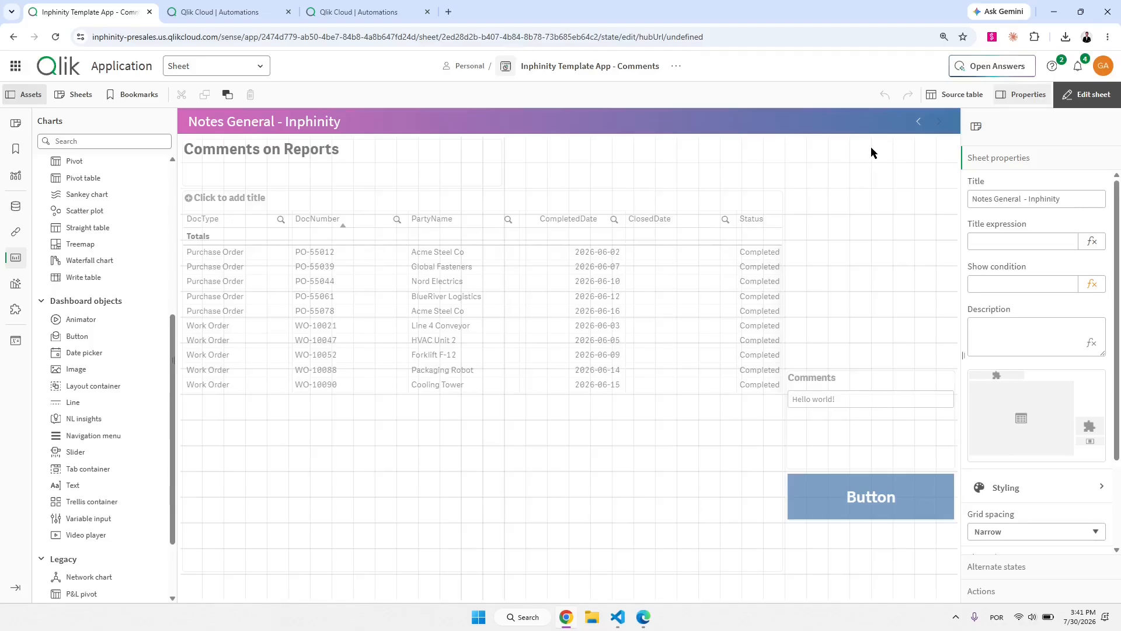
click(1033, 272)
click(1006, 318)
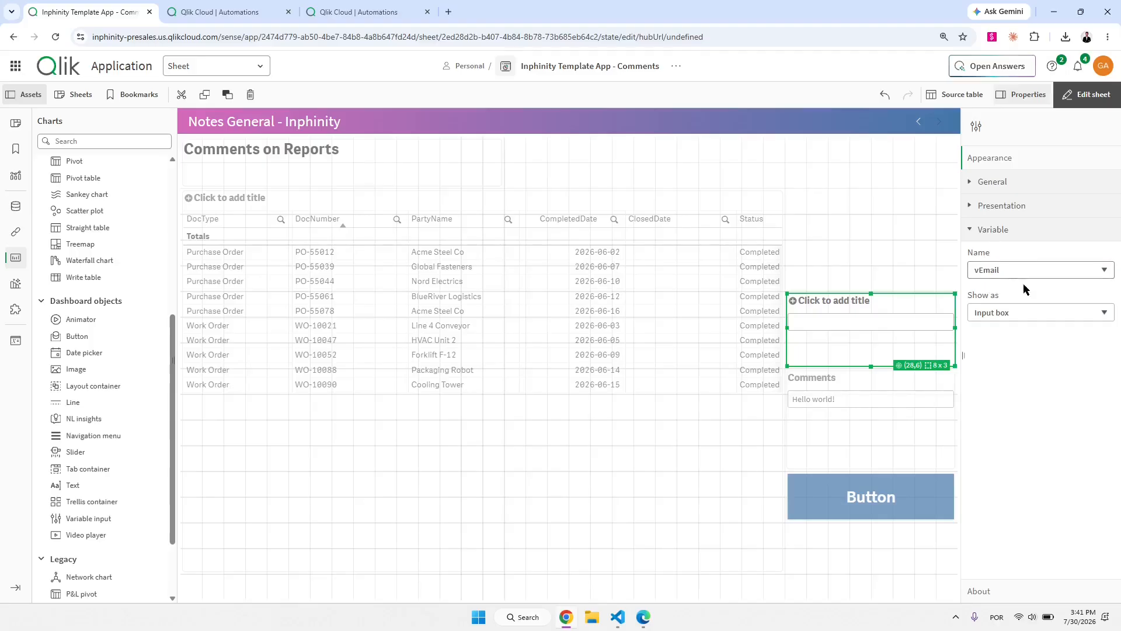
Add a second automation parameter to the button with key 'email'.
click(883, 498)
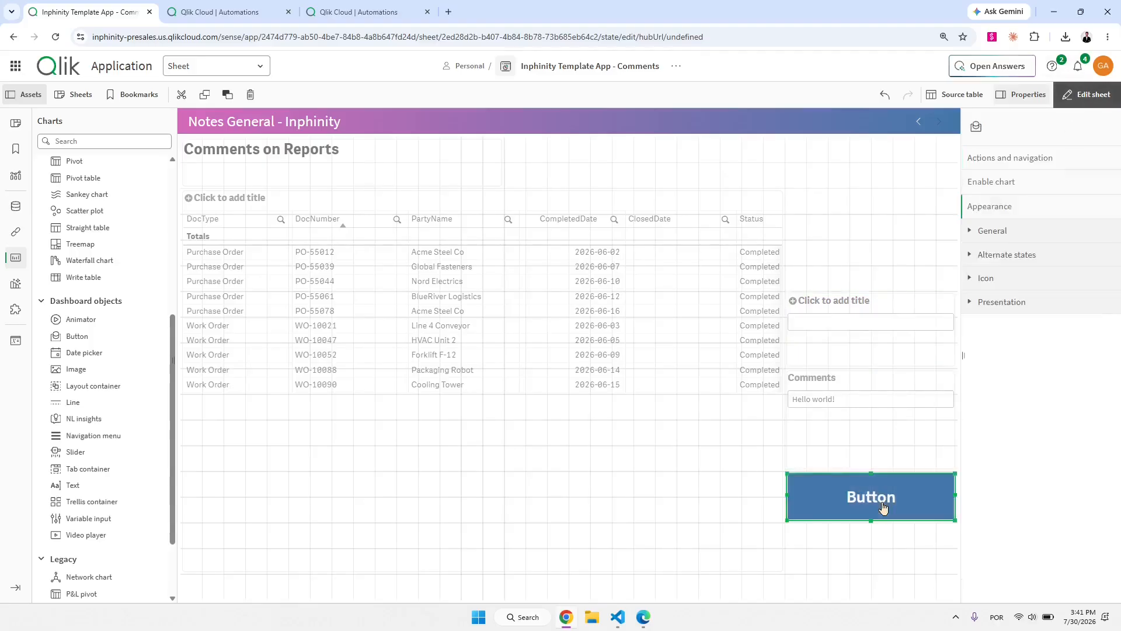
click(1019, 159)
scroll(1018, 397, down, 5)
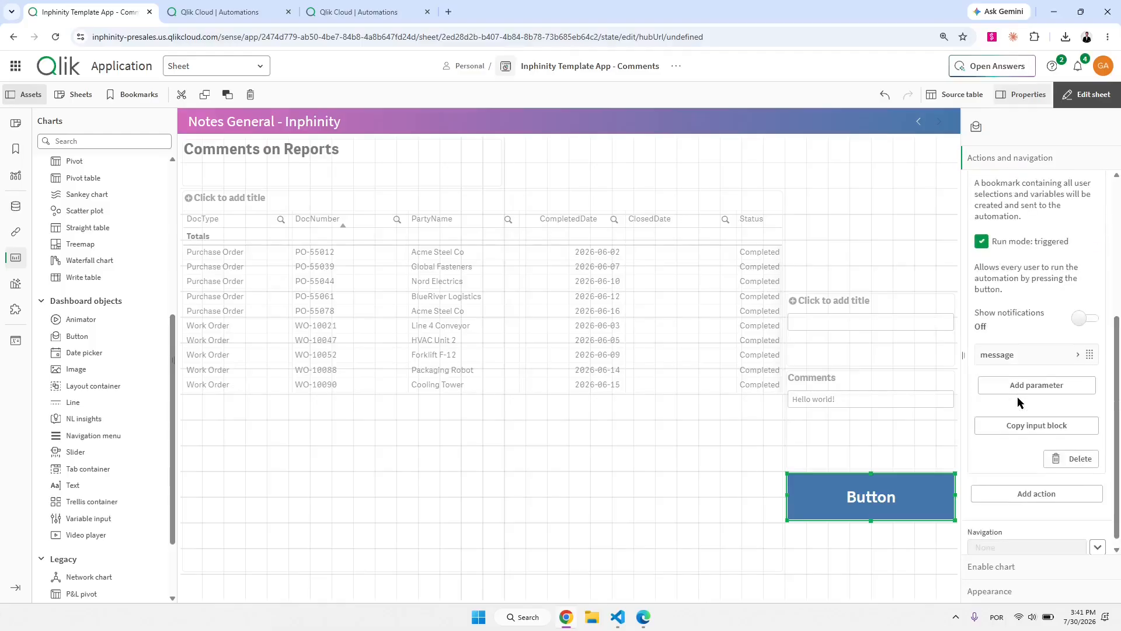
click(1024, 385)
click(1021, 421)
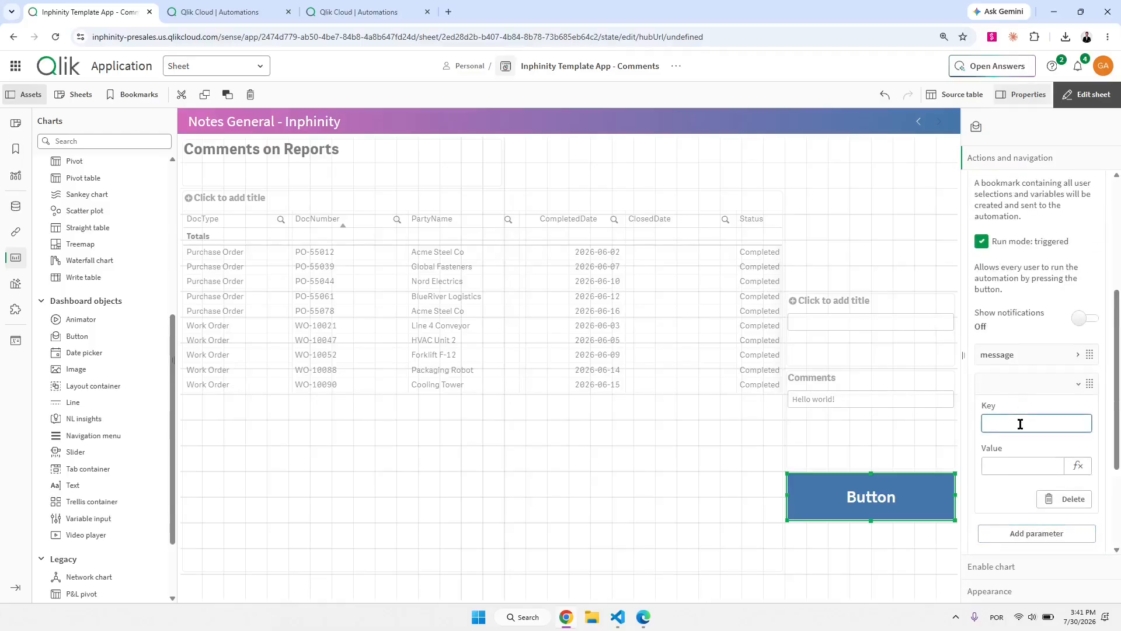
text(email)
key(Tab)
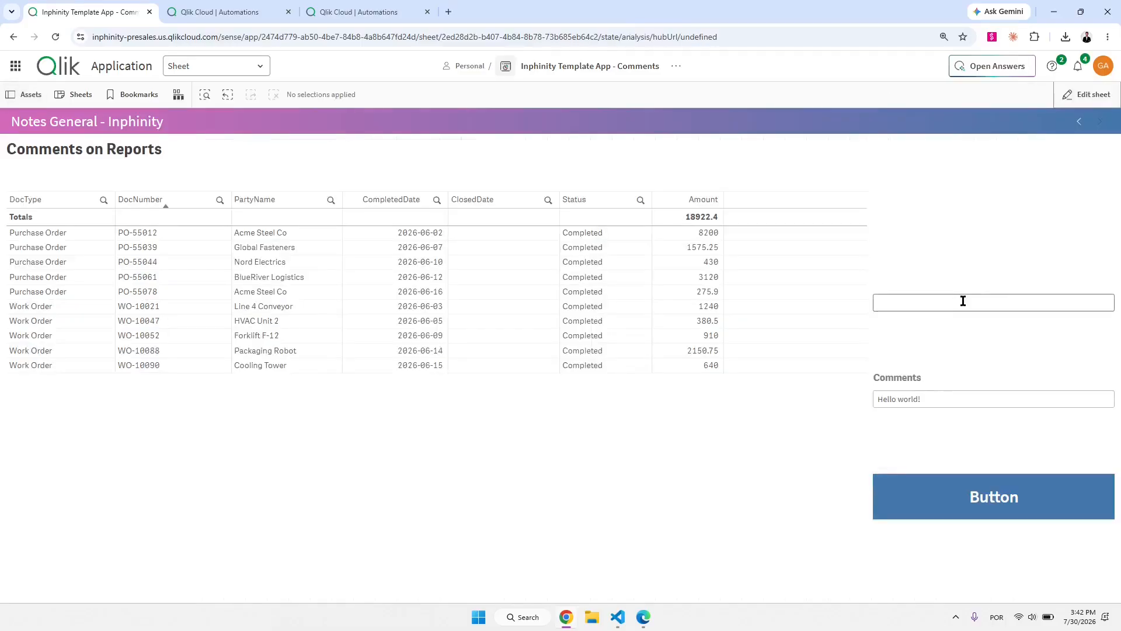
click(964, 302)
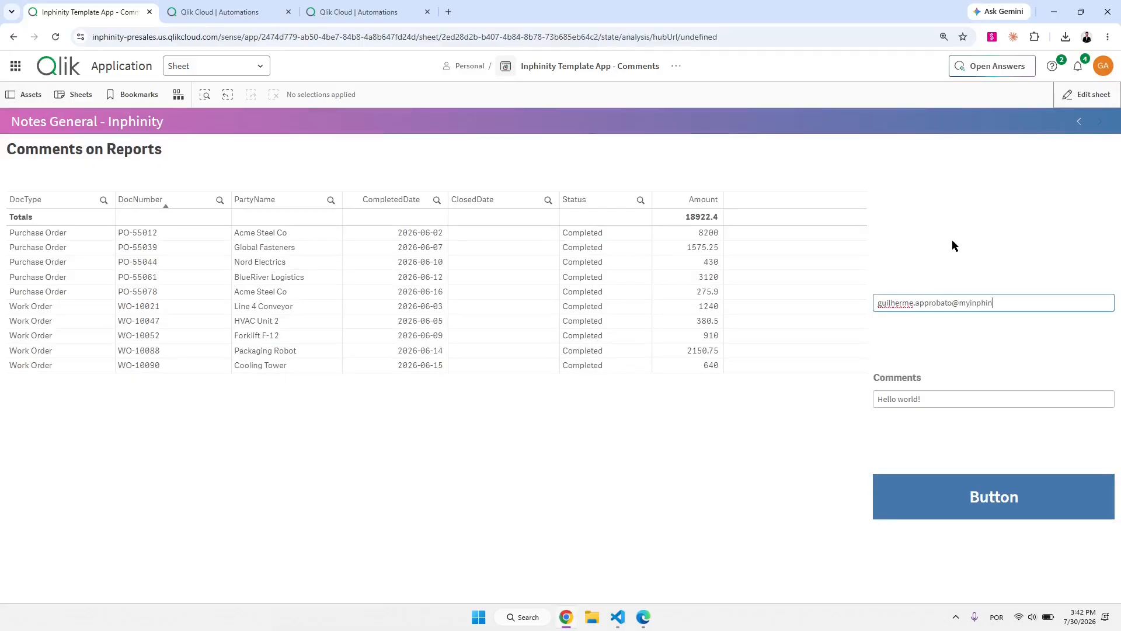
Enter an e-mail address in the input box and fire the button.
key(Return)
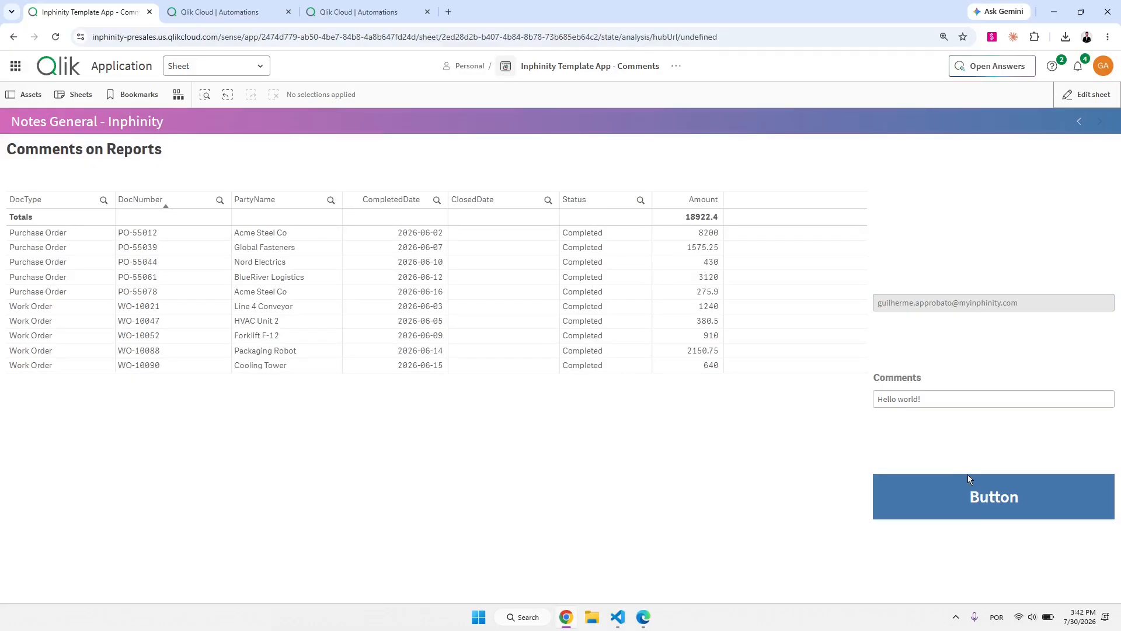
click(982, 509)
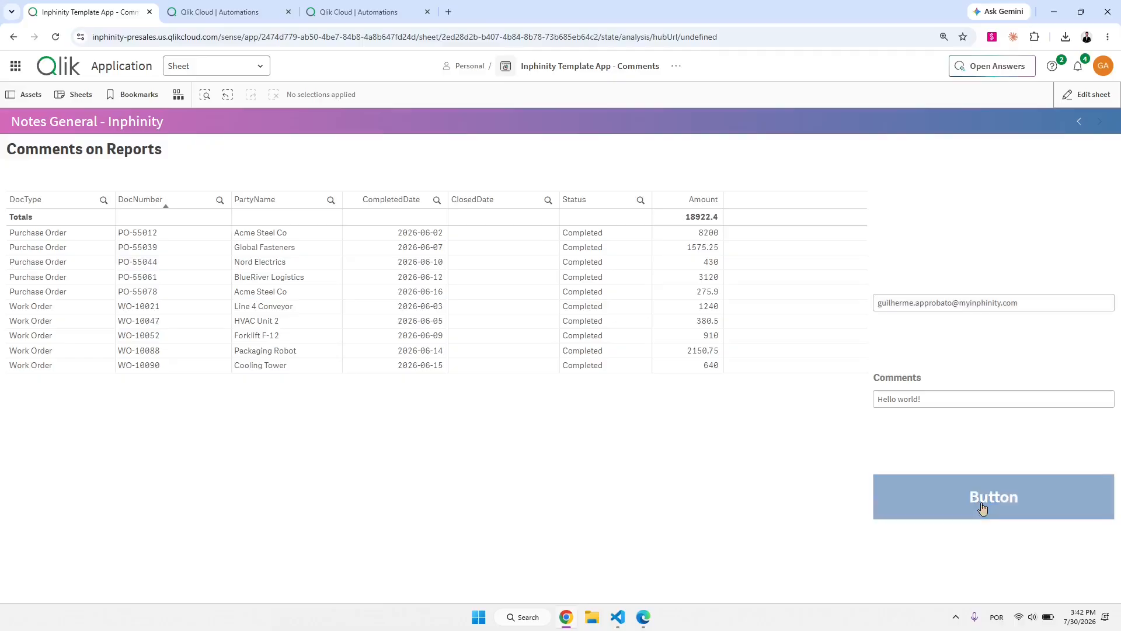
Verify the latest run received both message and email, then open the automation for editing.
click(367, 7)
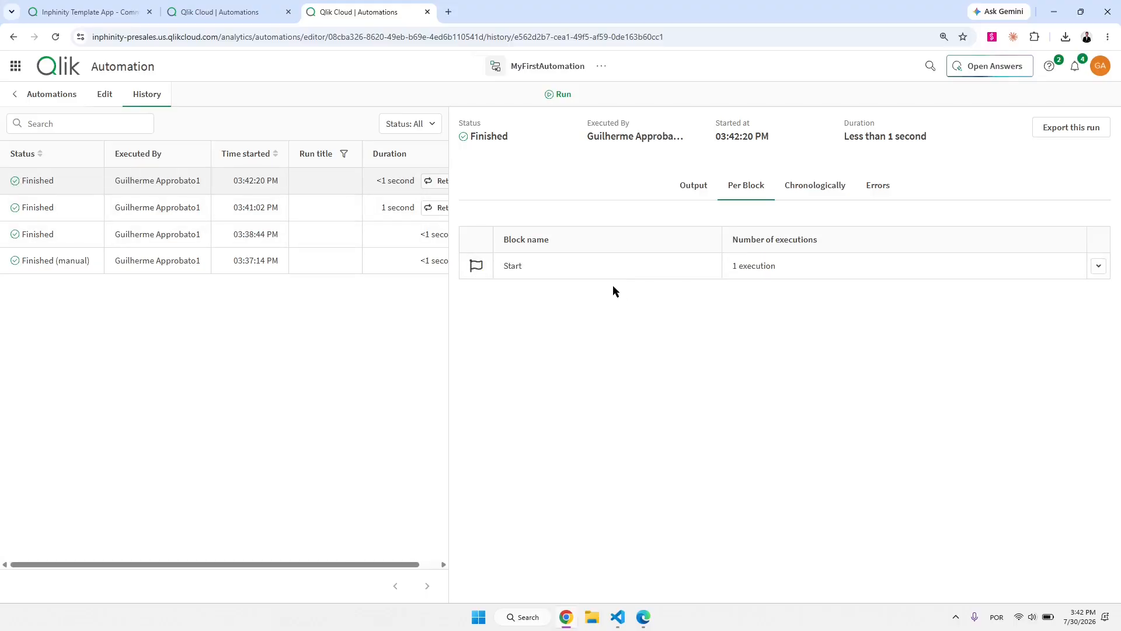
click(618, 279)
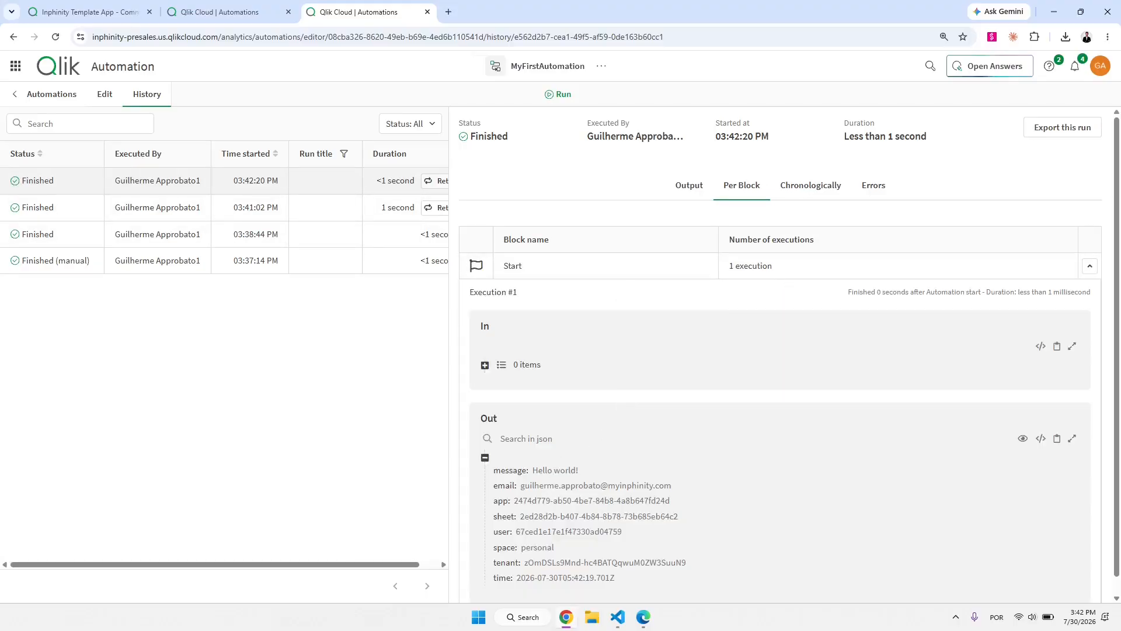
drag(478, 461, 686, 500)
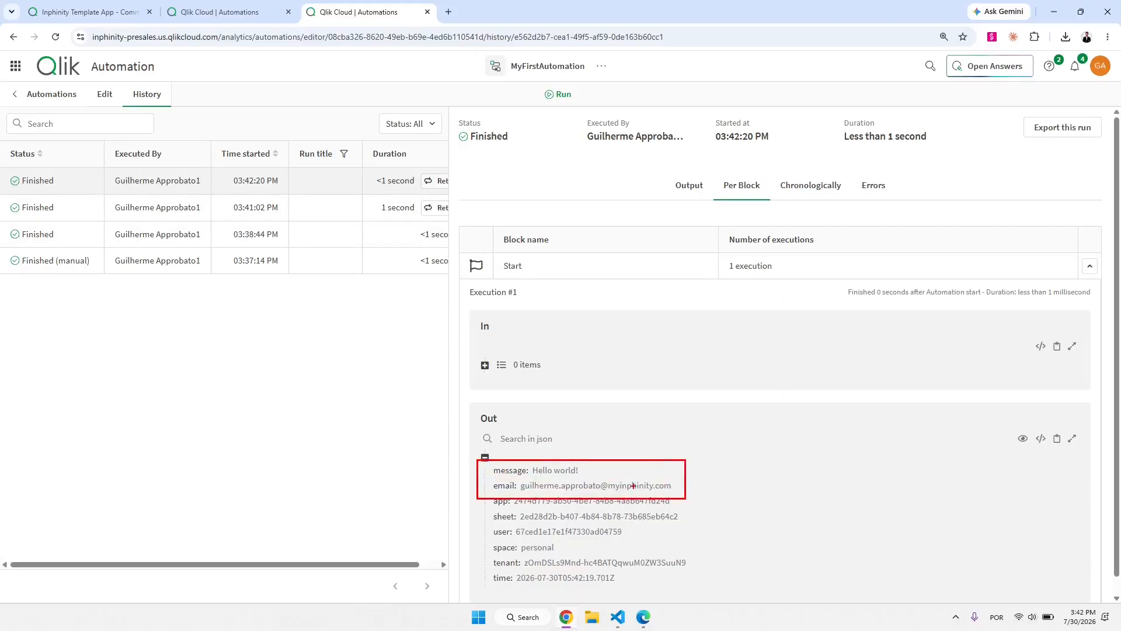
click(106, 104)
drag(557, 160, 539, 174)
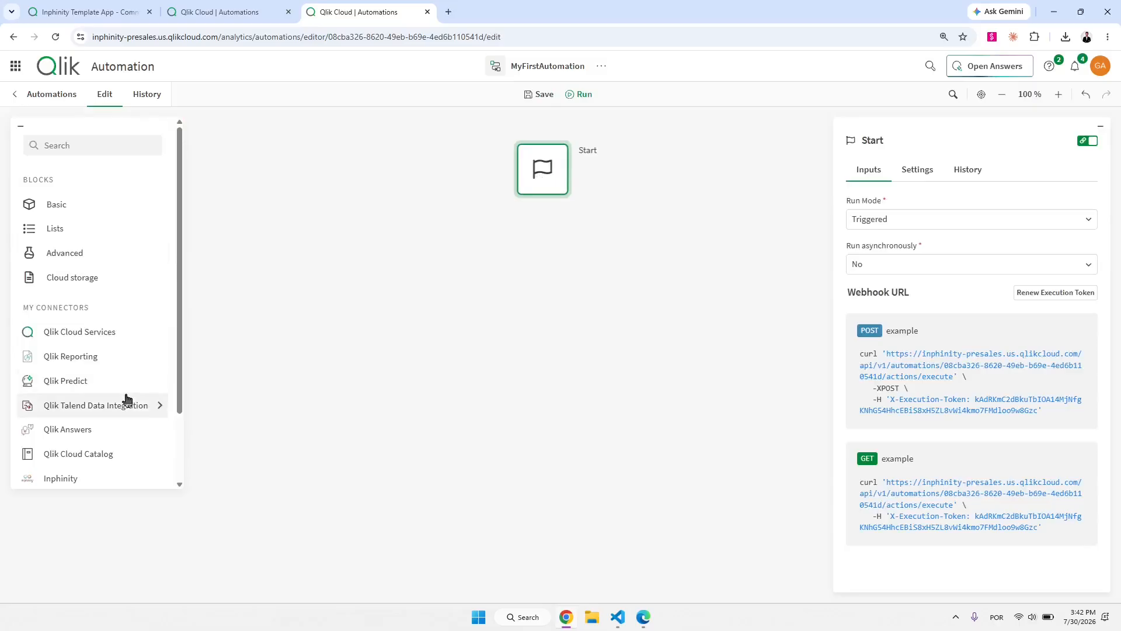
Add a Mail connector Send Mail block below Start.
scroll(125, 395, down, 2)
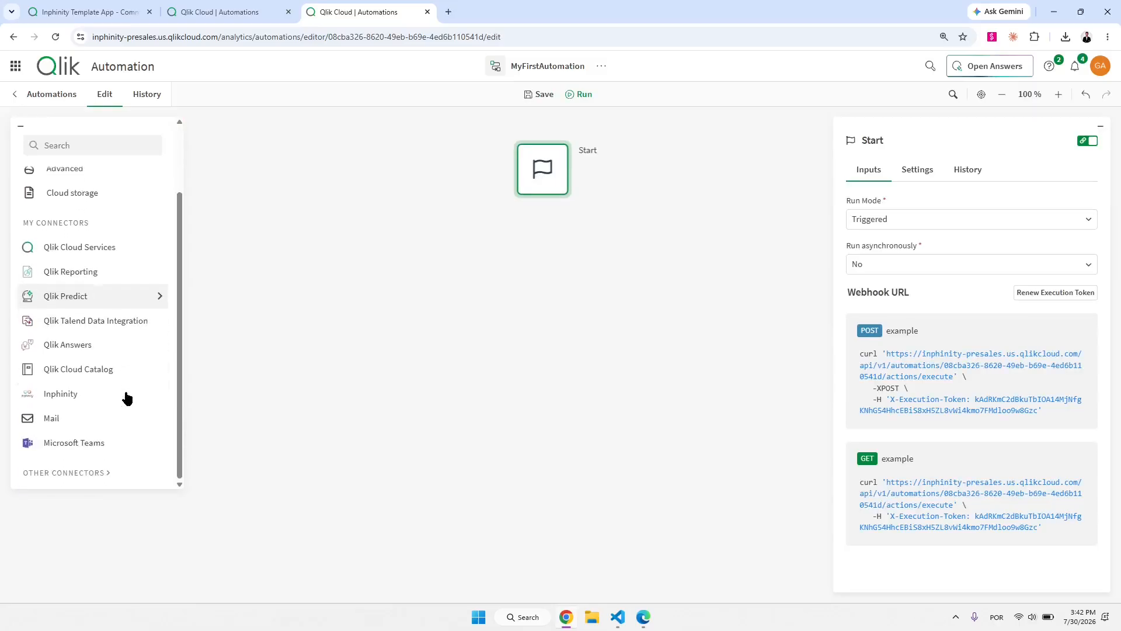
click(108, 420)
drag(49, 205, 557, 224)
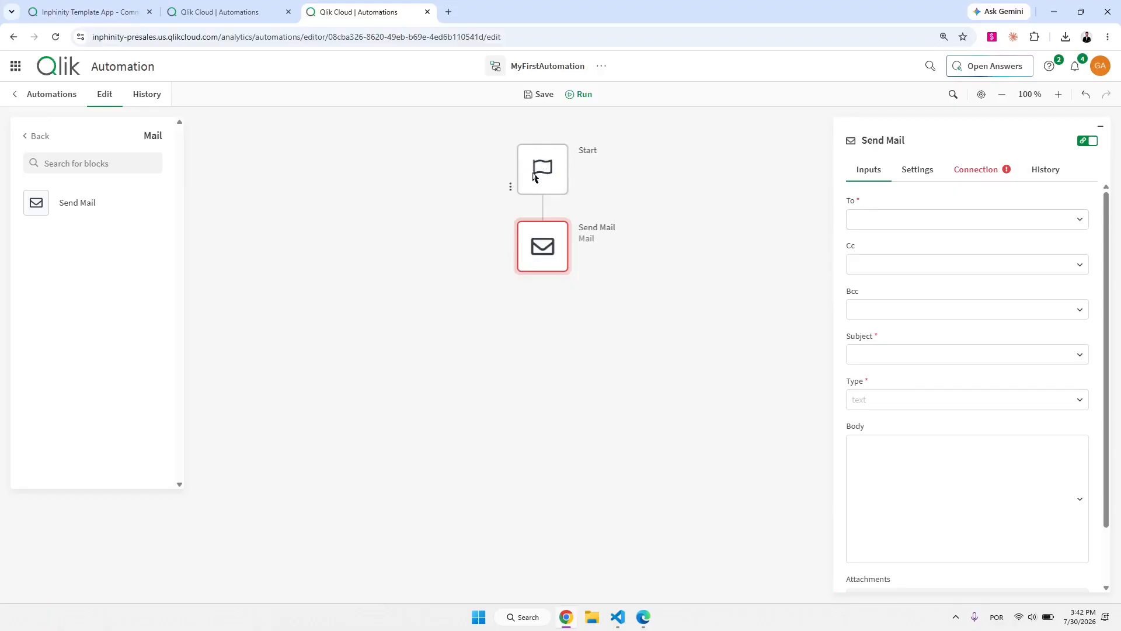
Link Send Mail to the existing Mail connection, discarding the new-connection dialog.
click(976, 174)
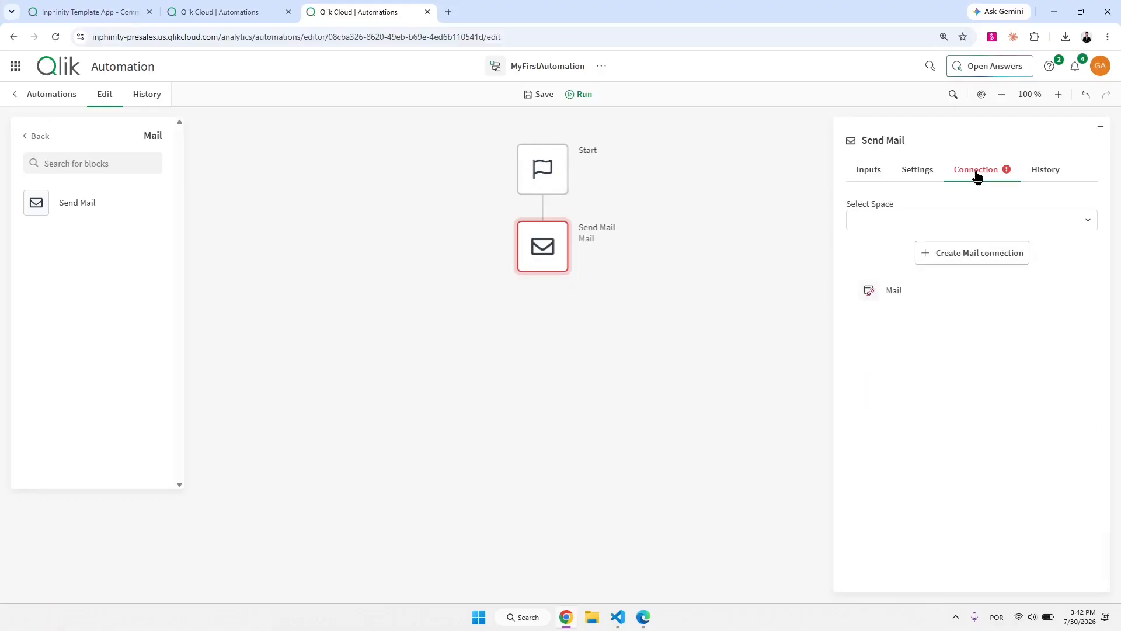
click(900, 297)
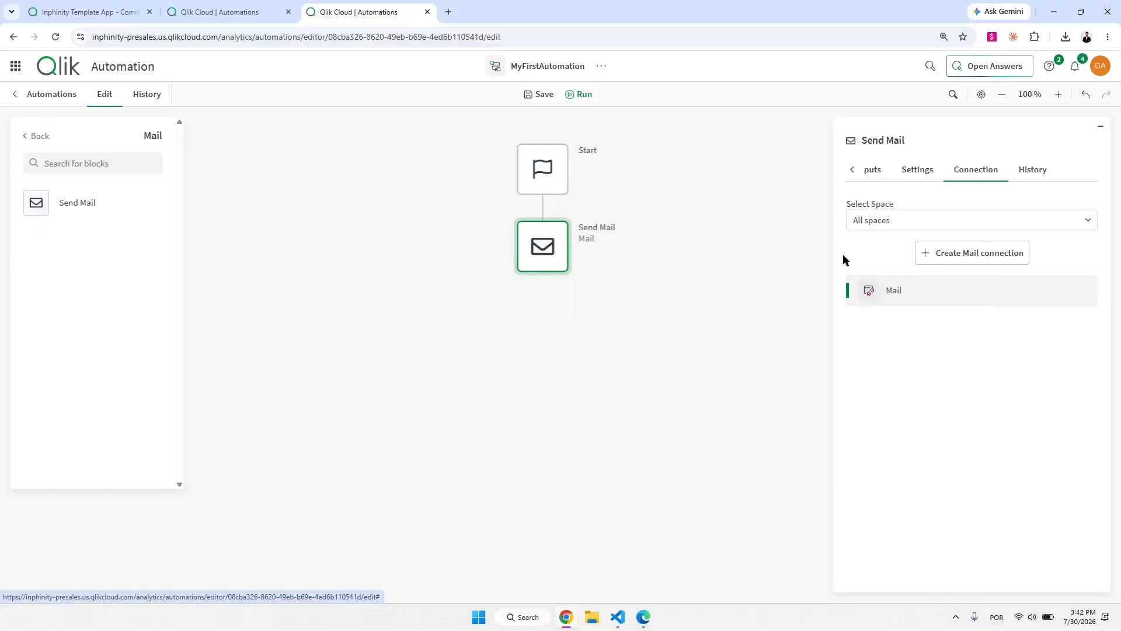
click(959, 257)
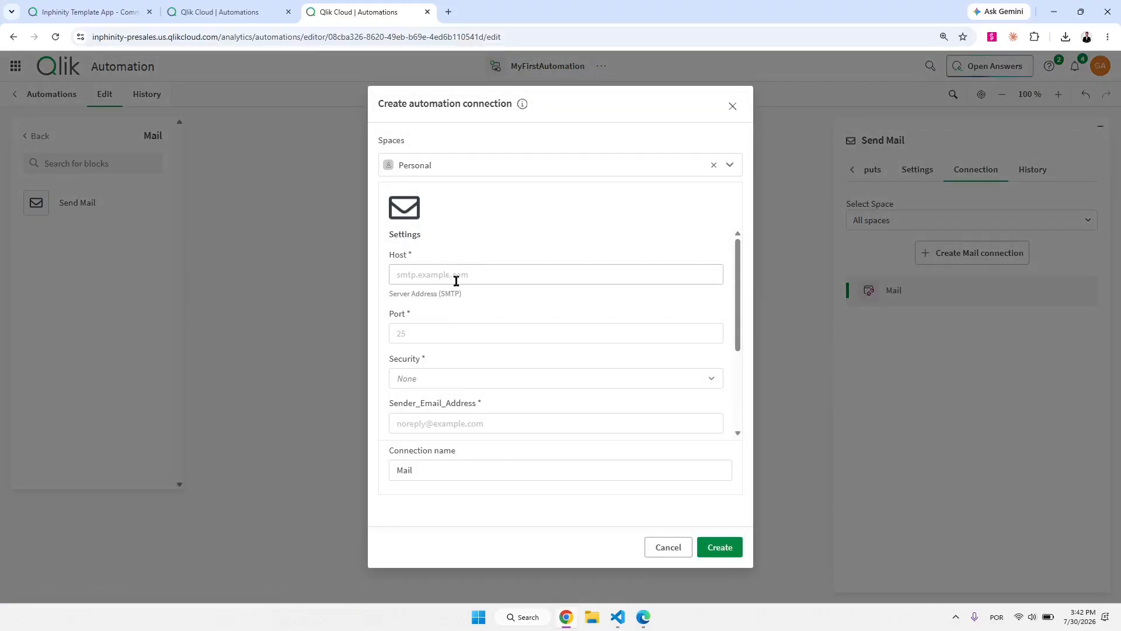
scroll(474, 326, down, 1)
scroll(474, 326, down, 3)
scroll(510, 317, up, 4)
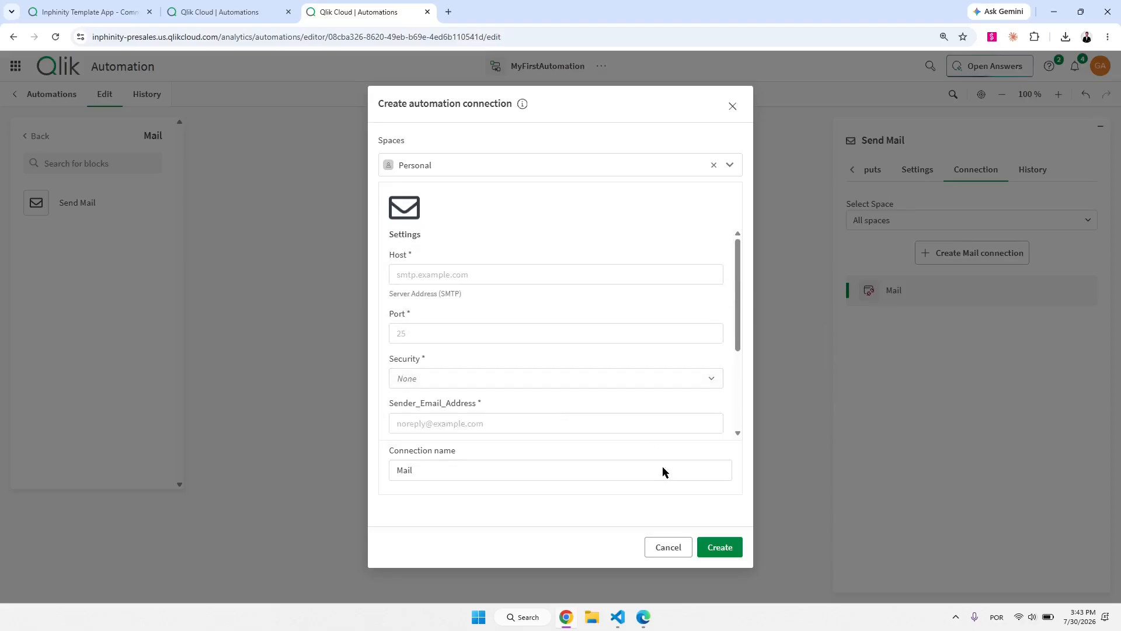
click(667, 549)
click(467, 387)
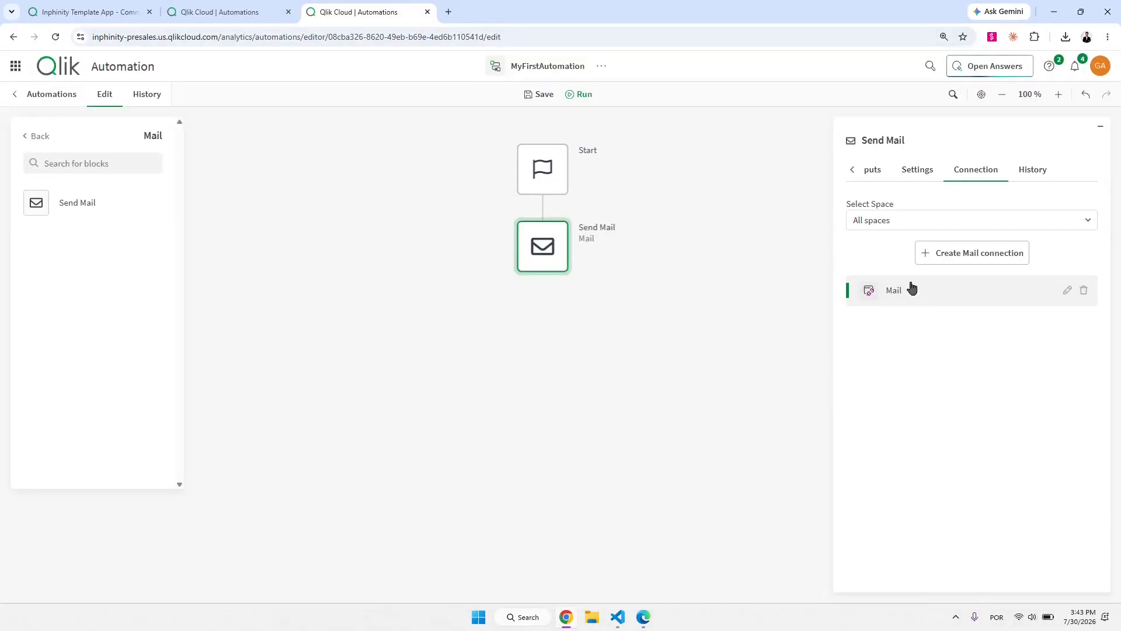
click(878, 178)
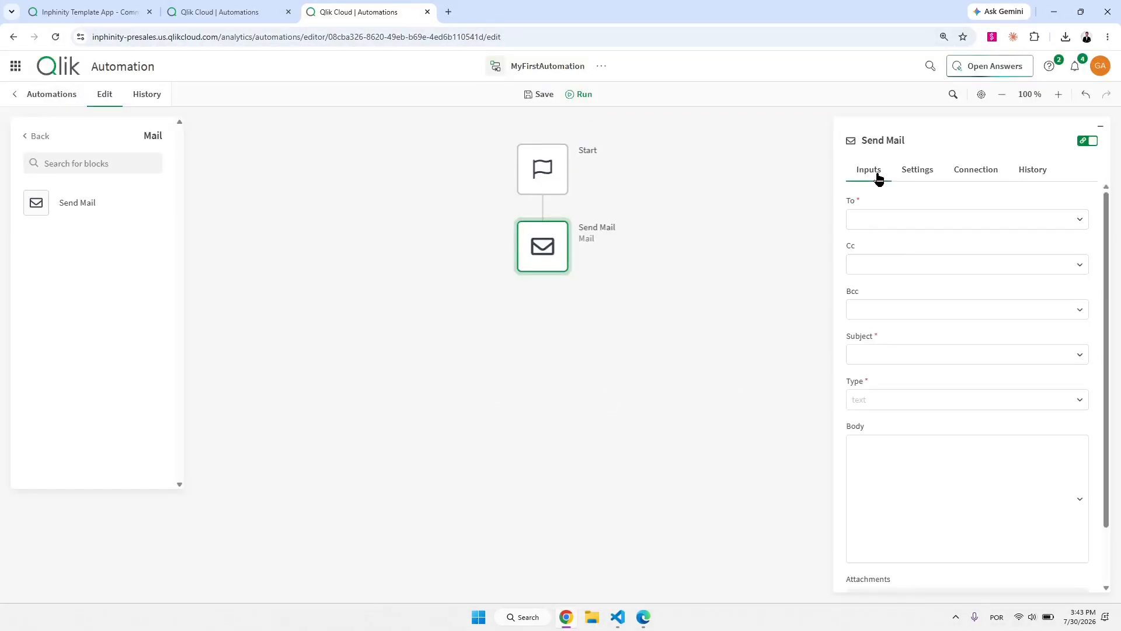
Set the Send Mail recipient to the Start block's email output and the format to html.
click(885, 226)
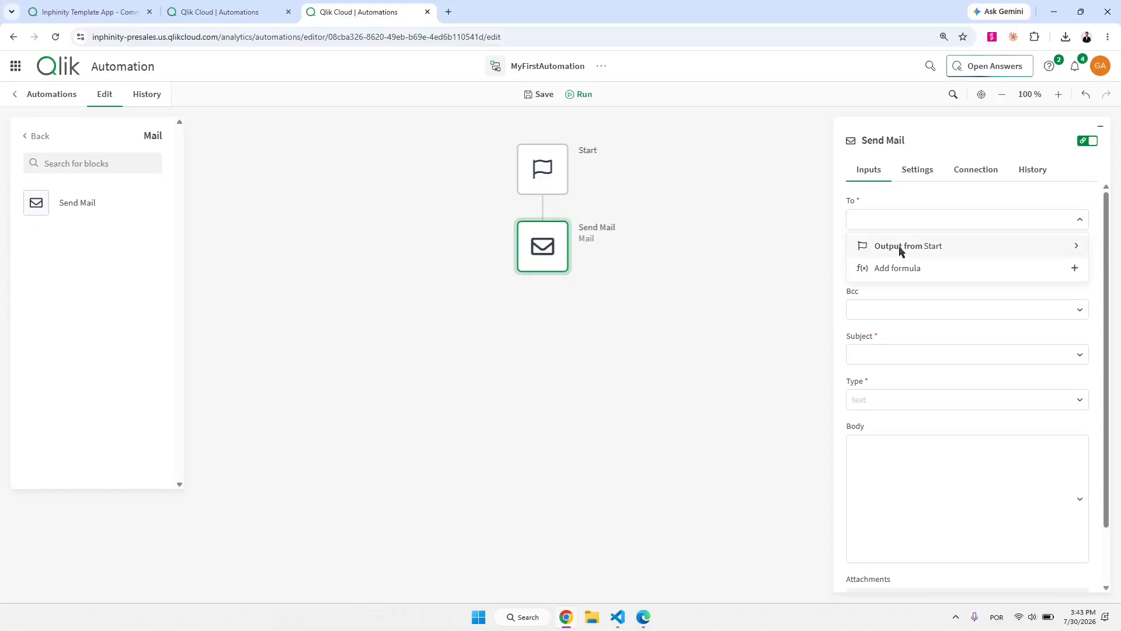
click(900, 247)
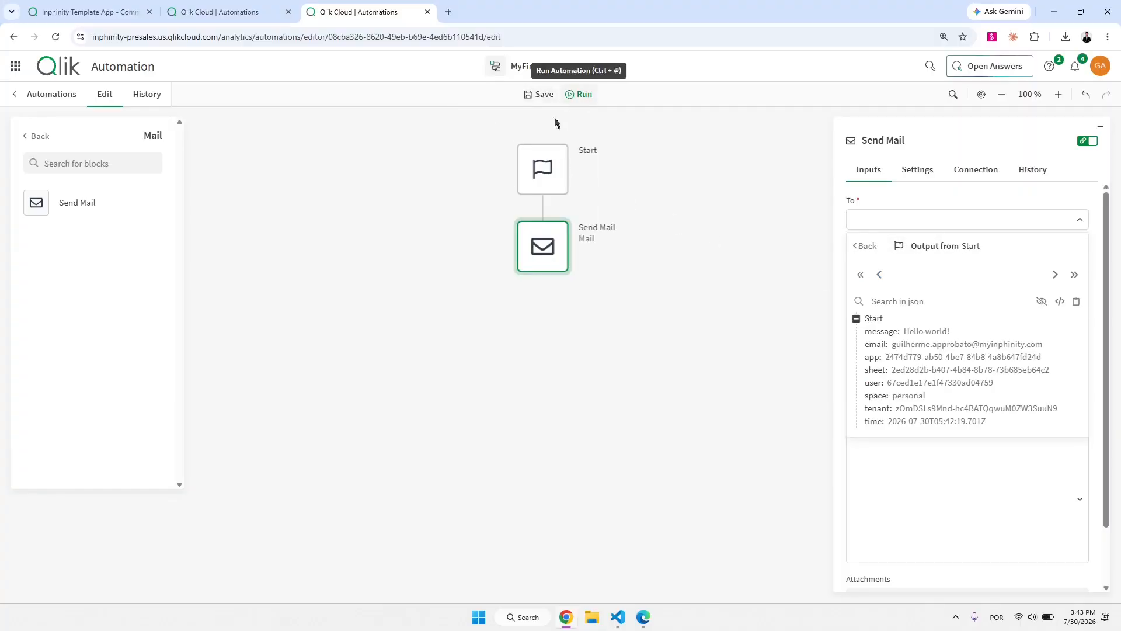
click(880, 344)
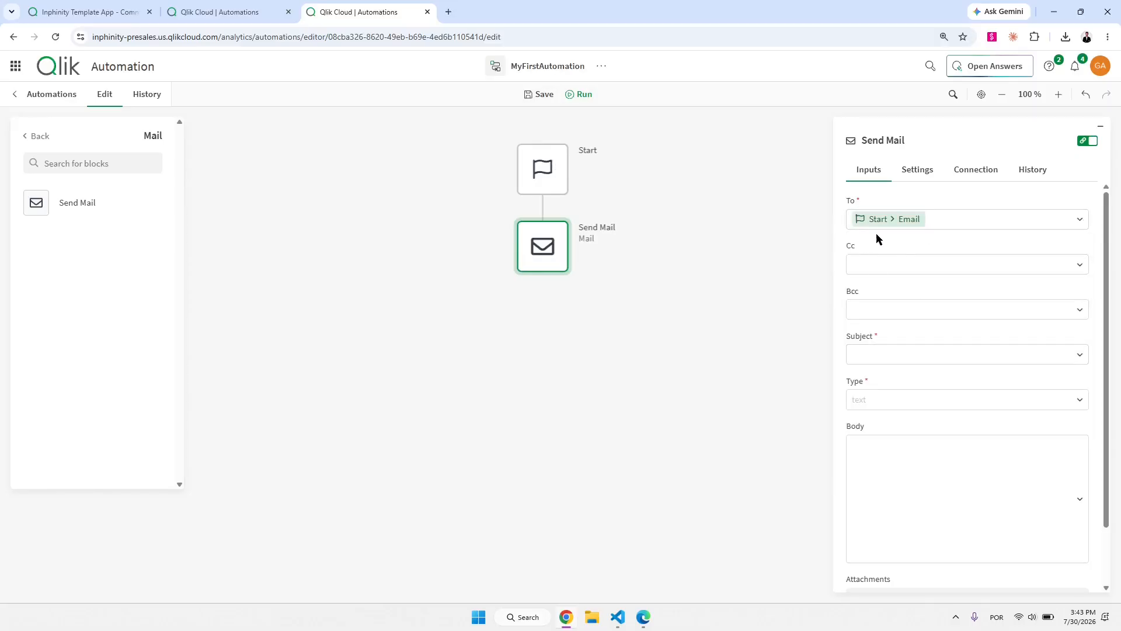
click(883, 407)
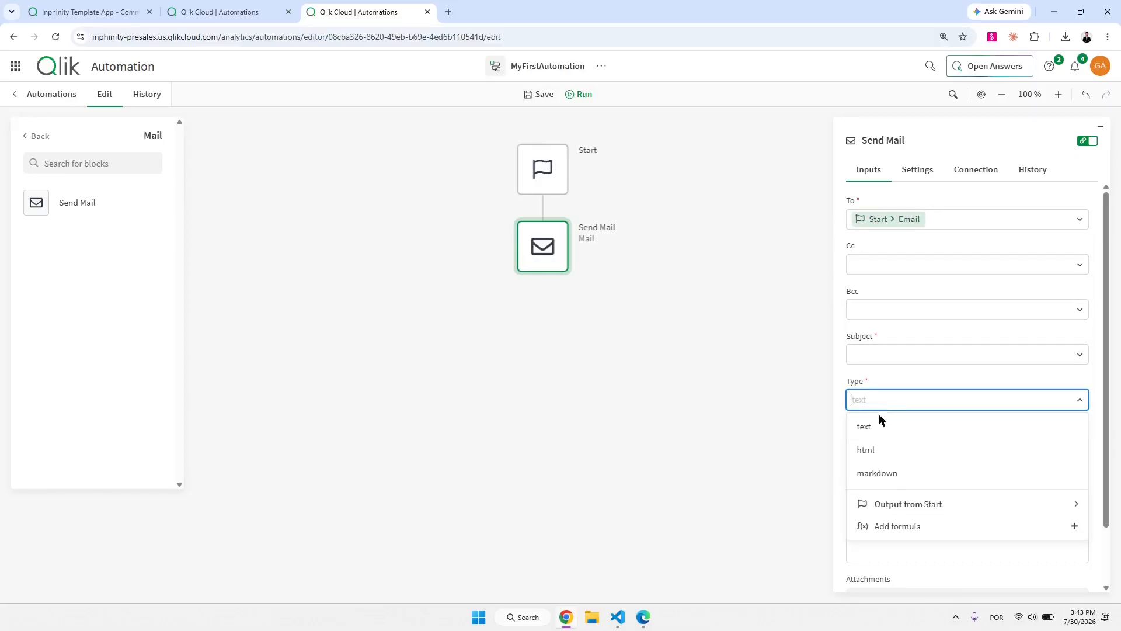
click(881, 453)
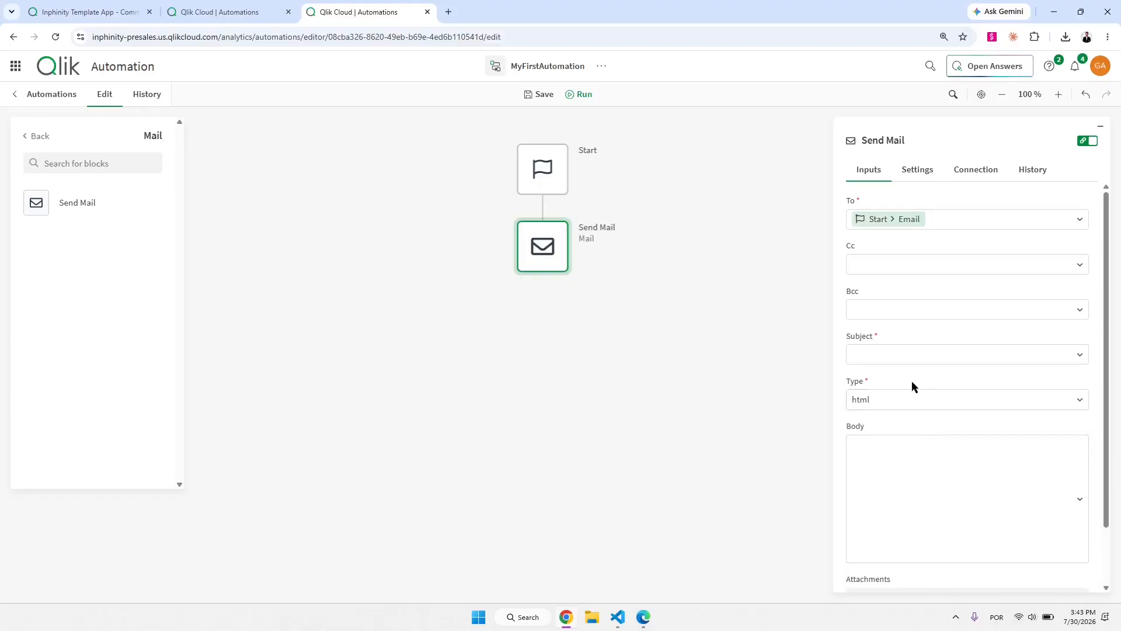
Fill in the mail subject as 'Test Email Demo Video'.
click(903, 356)
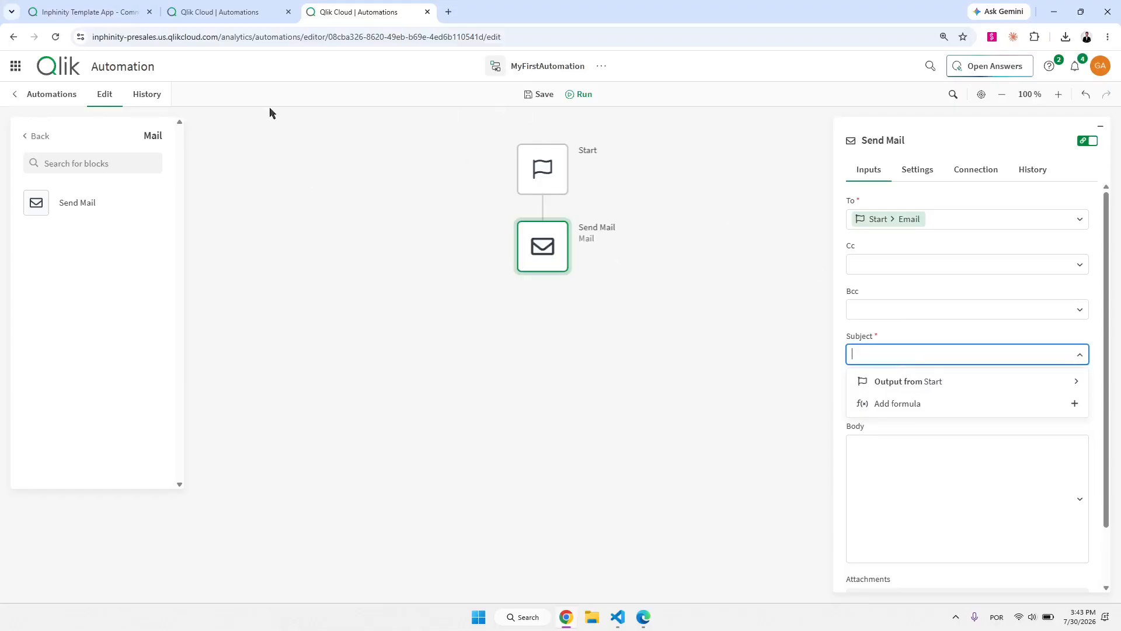
click(88, 11)
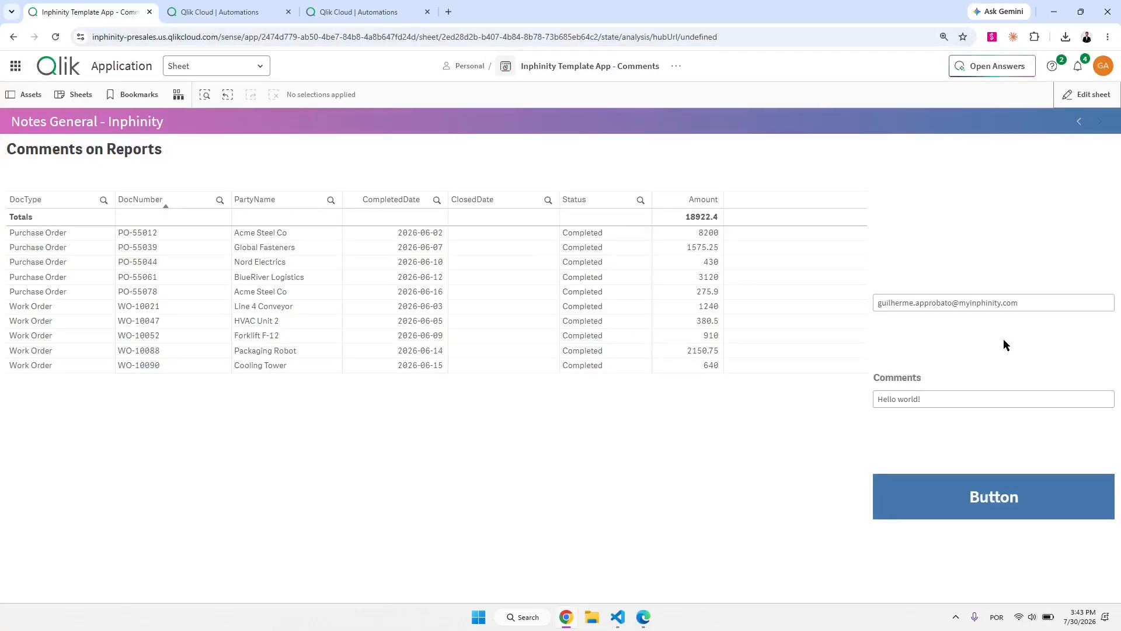
click(374, 5)
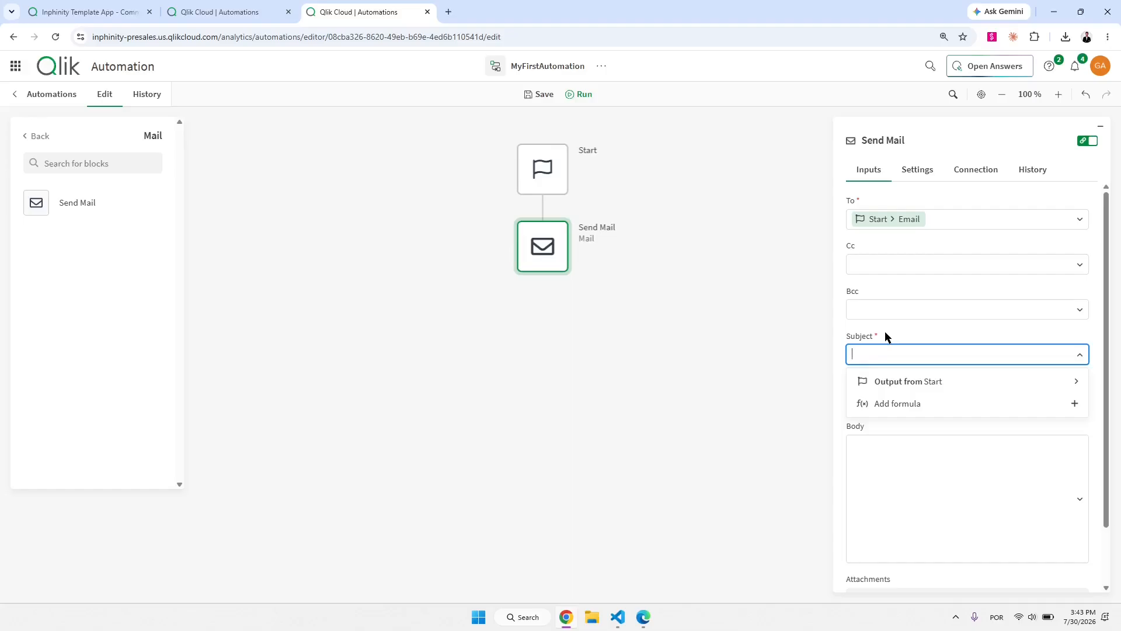
text(Test)
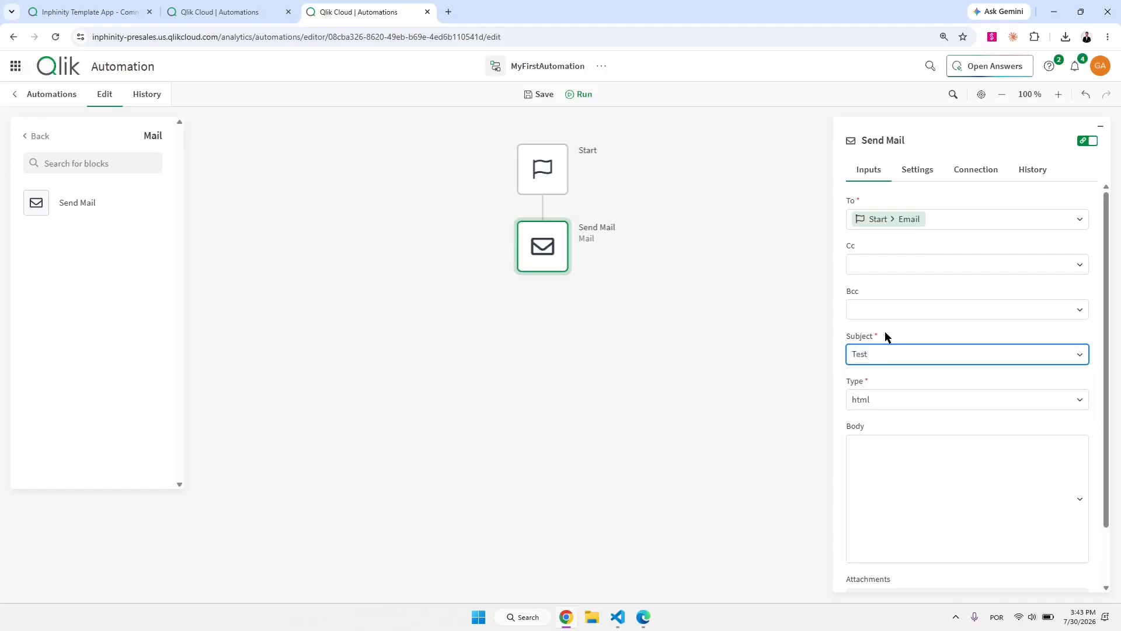
text(Video)
key(Tab)
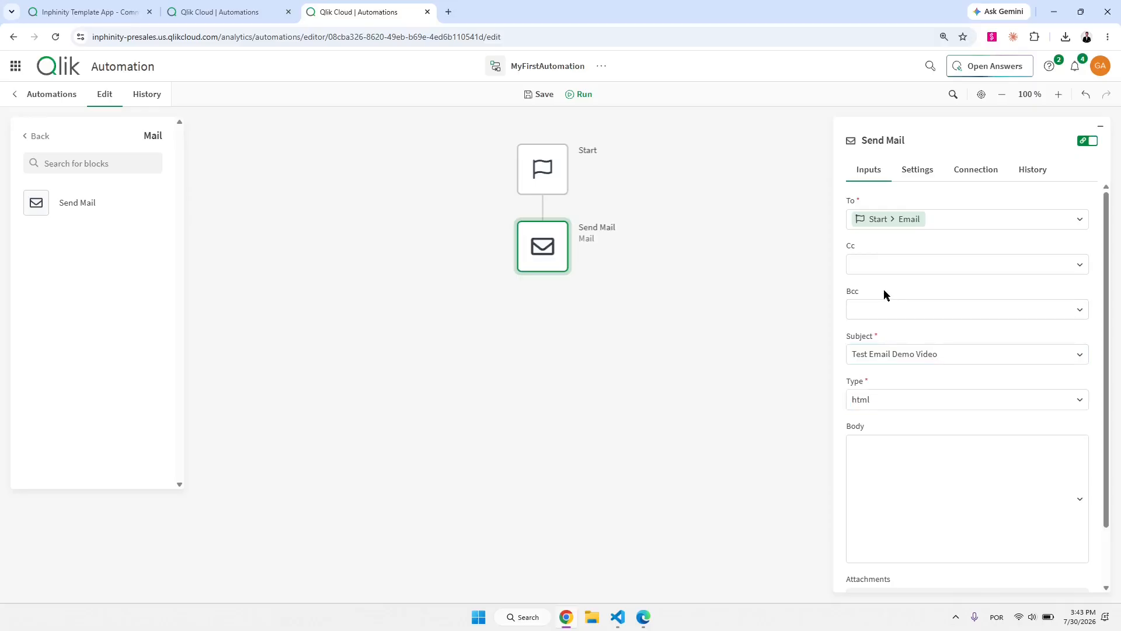
Browse the Start outputs for the body, then switch Send Mail inputs to raw text view.
click(915, 482)
click(919, 395)
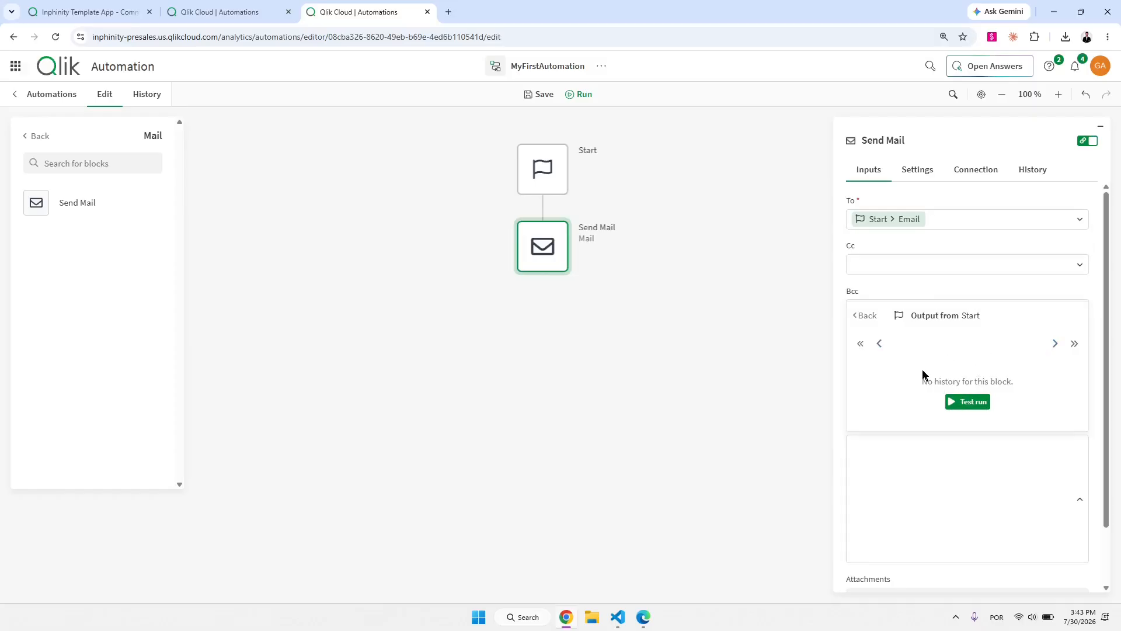
click(954, 491)
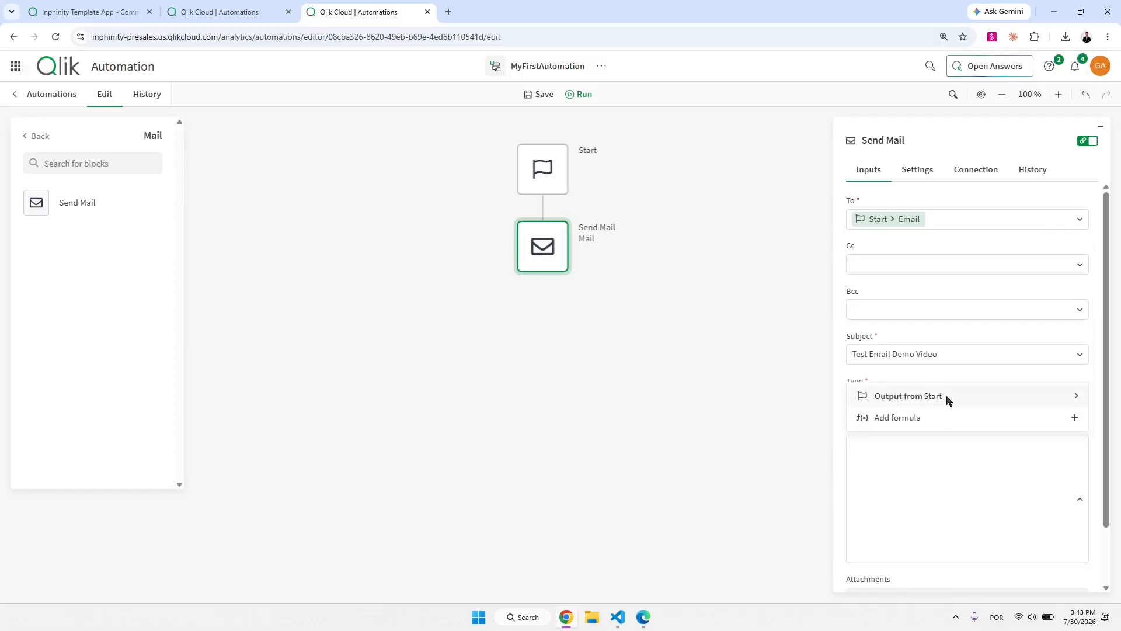
click(943, 396)
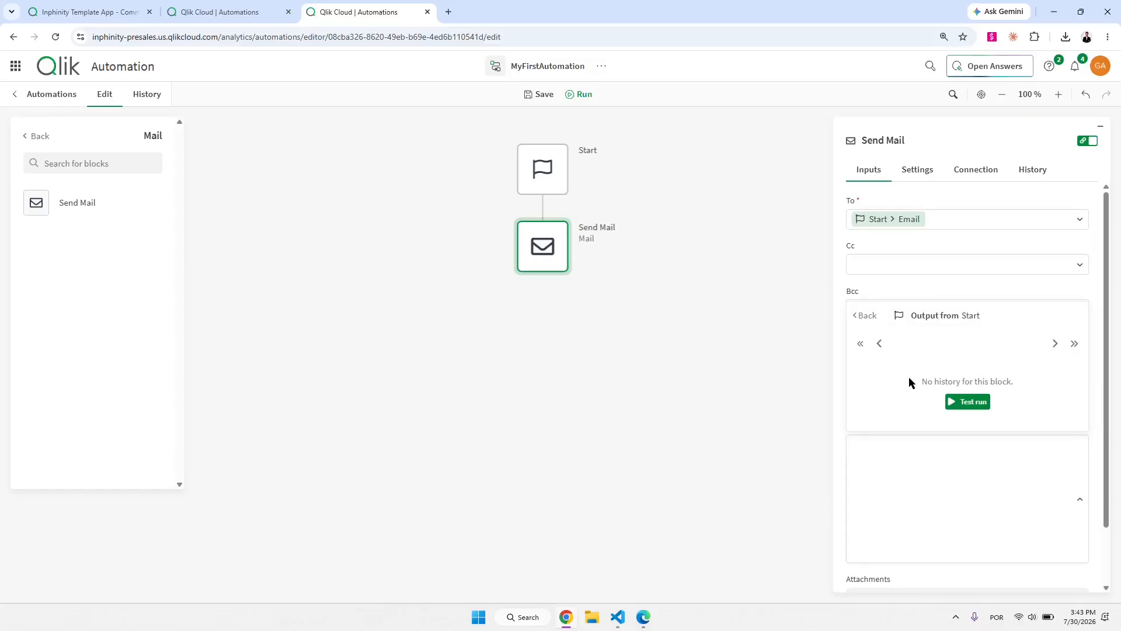
click(918, 471)
click(906, 453)
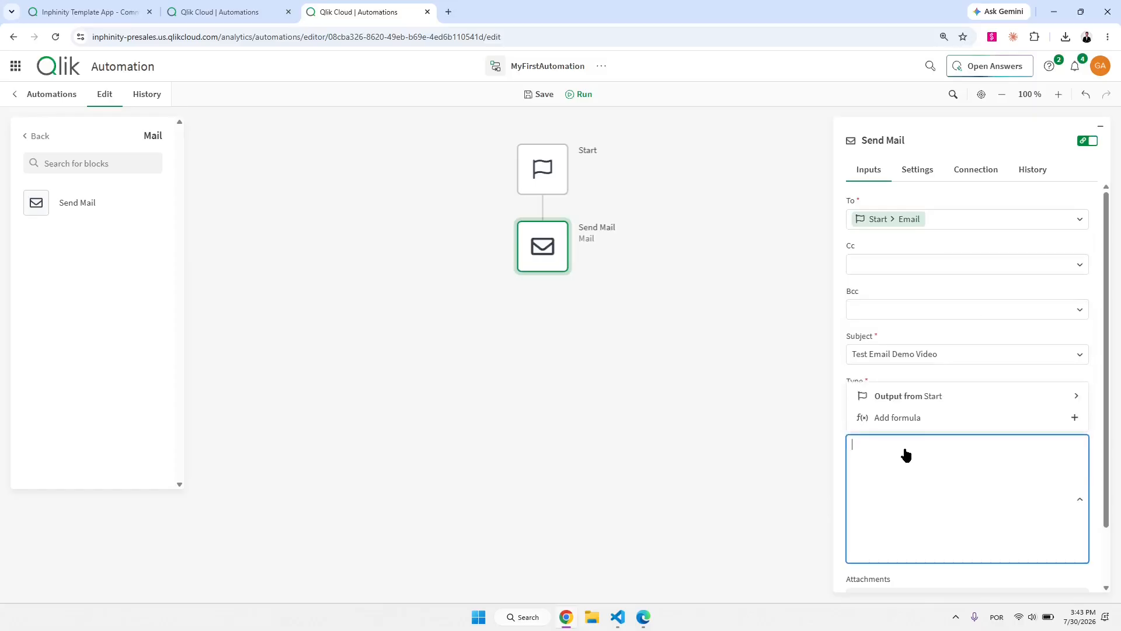
click(917, 396)
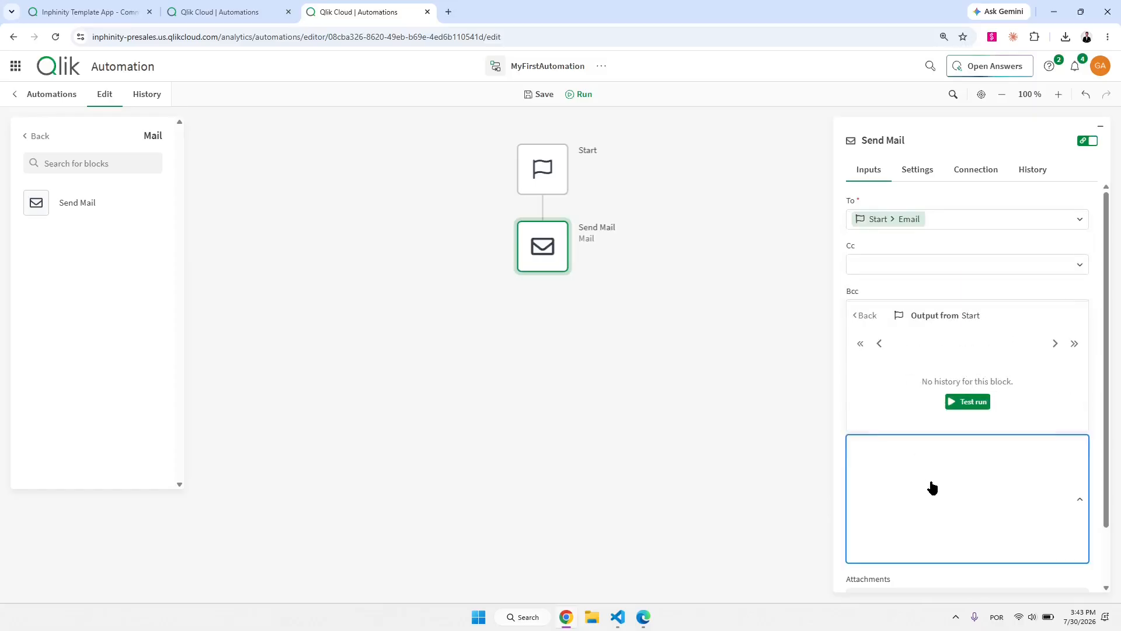
click(931, 488)
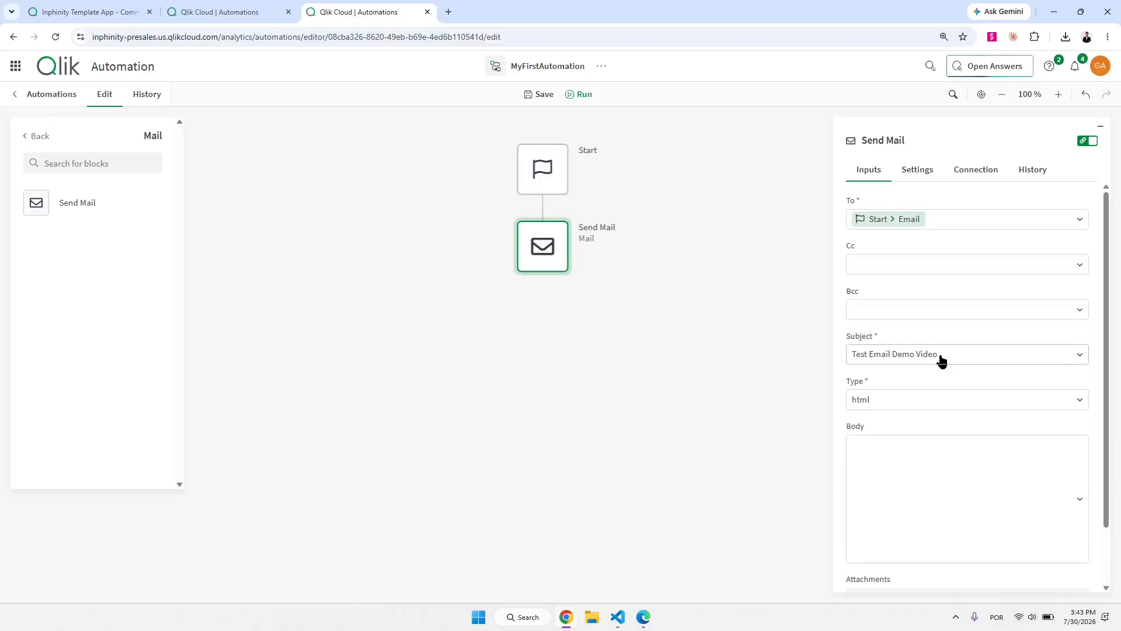
click(1089, 143)
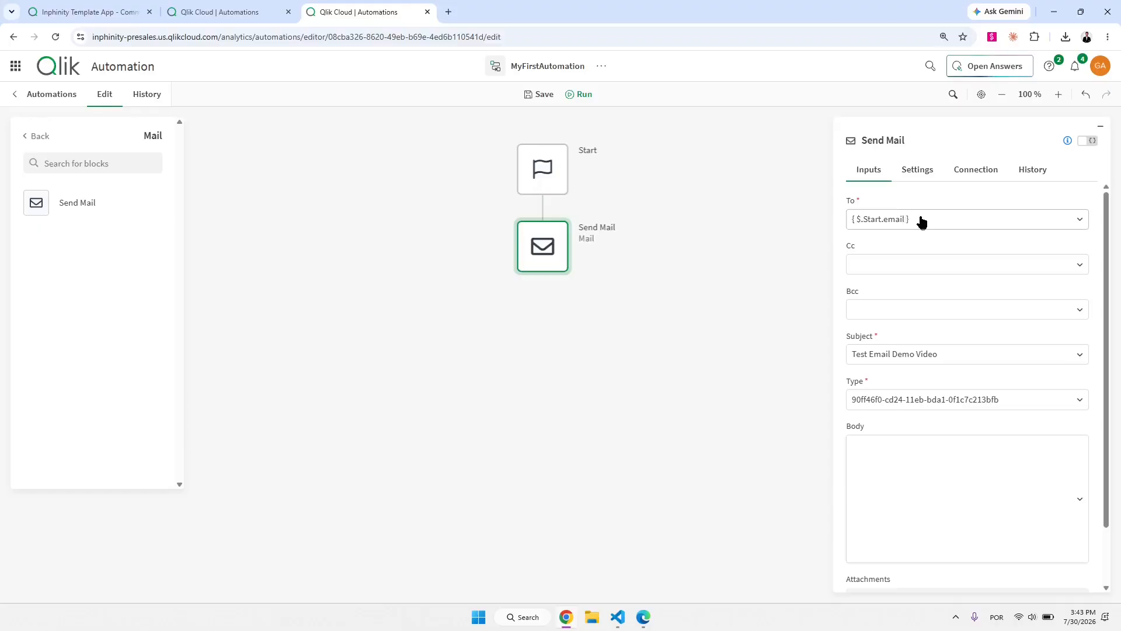
Copy { $.Start.email } into the Body and change it to reference message.
drag(915, 223, 849, 225)
key(ctrl+c)
click(896, 454)
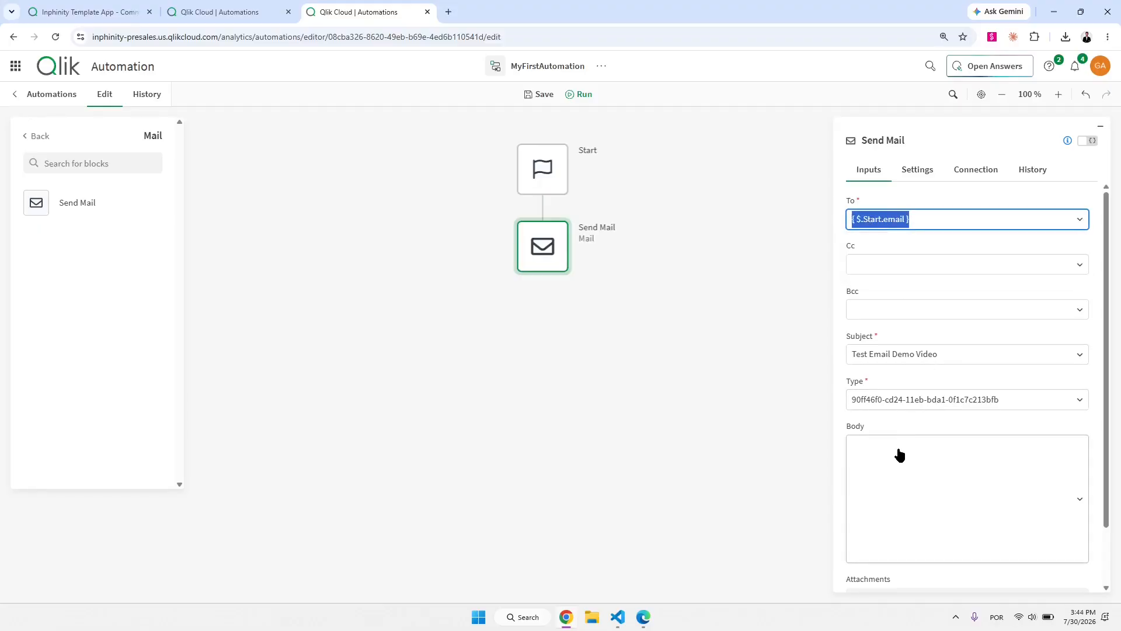
key(ctrl+v)
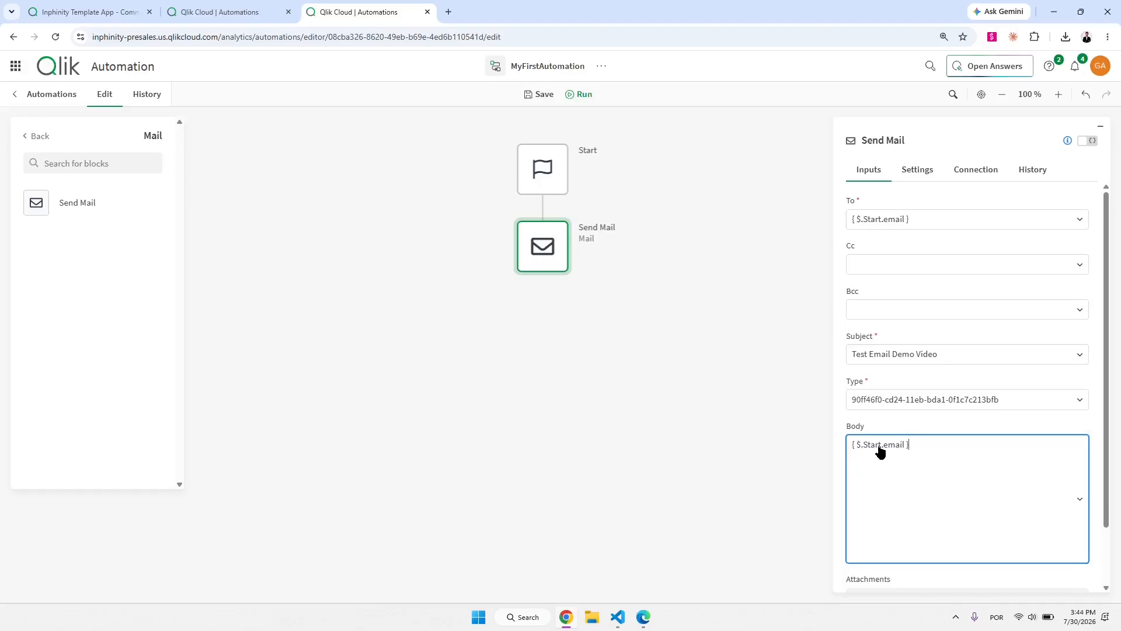
drag(885, 454, 859, 450)
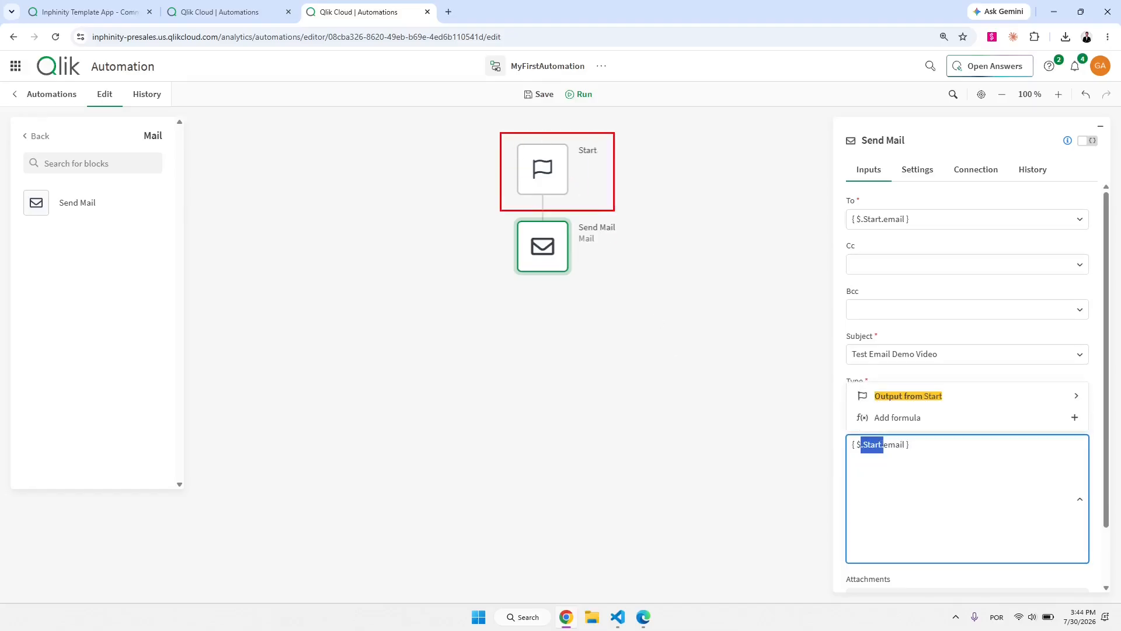
click(902, 450)
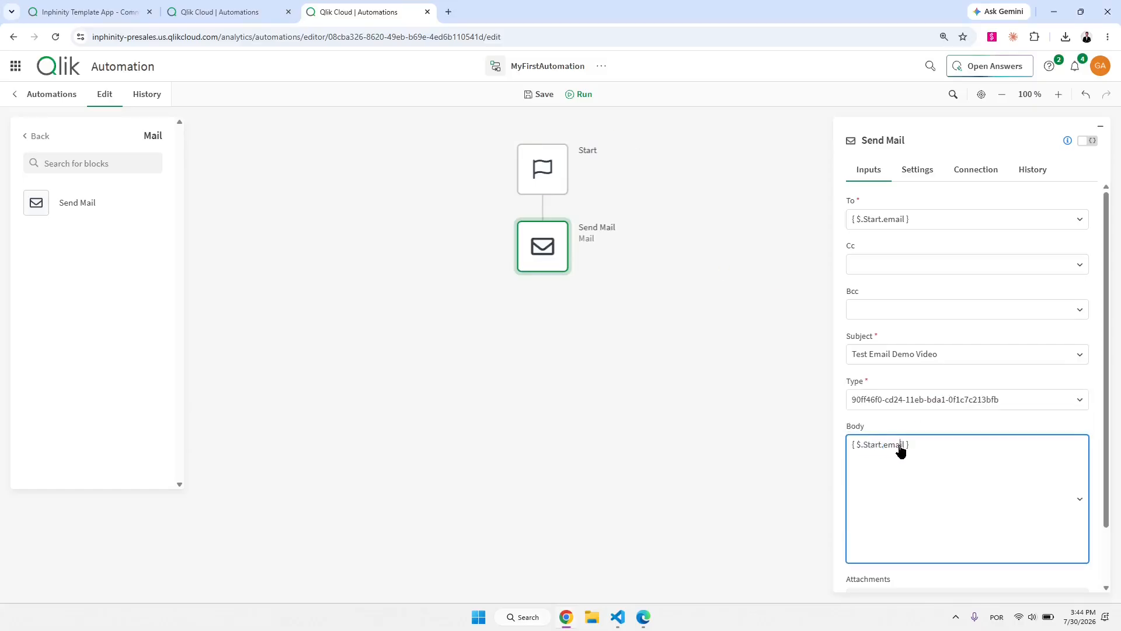
double_click(894, 450)
text(message)
Return to formatted view, confirm the body maps to Message, and save the automation.
click(1090, 140)
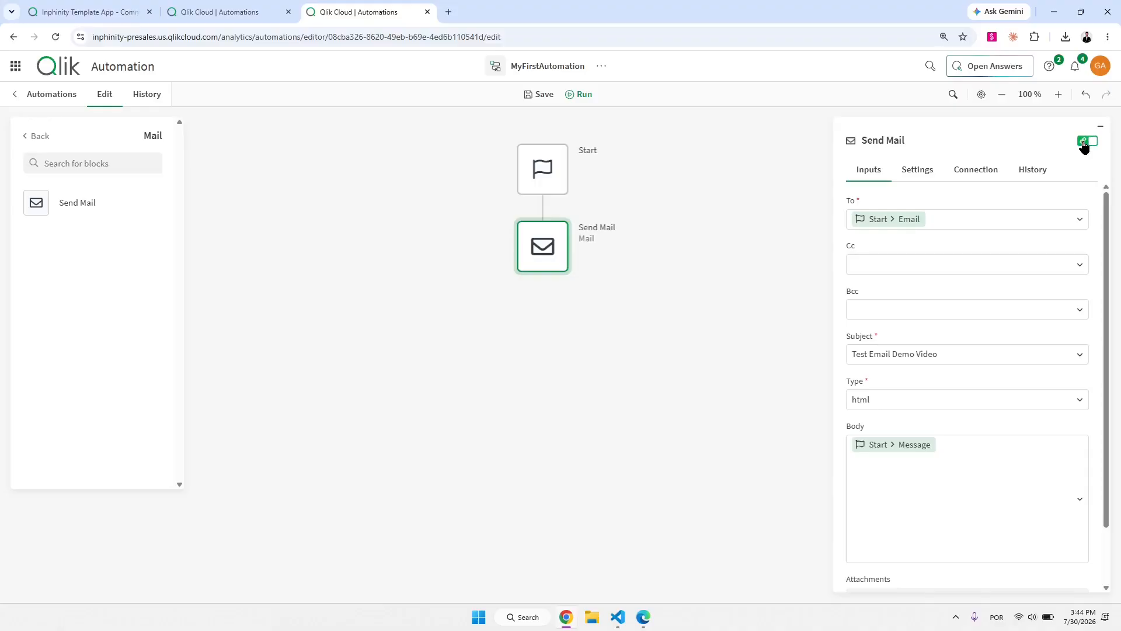
click(959, 459)
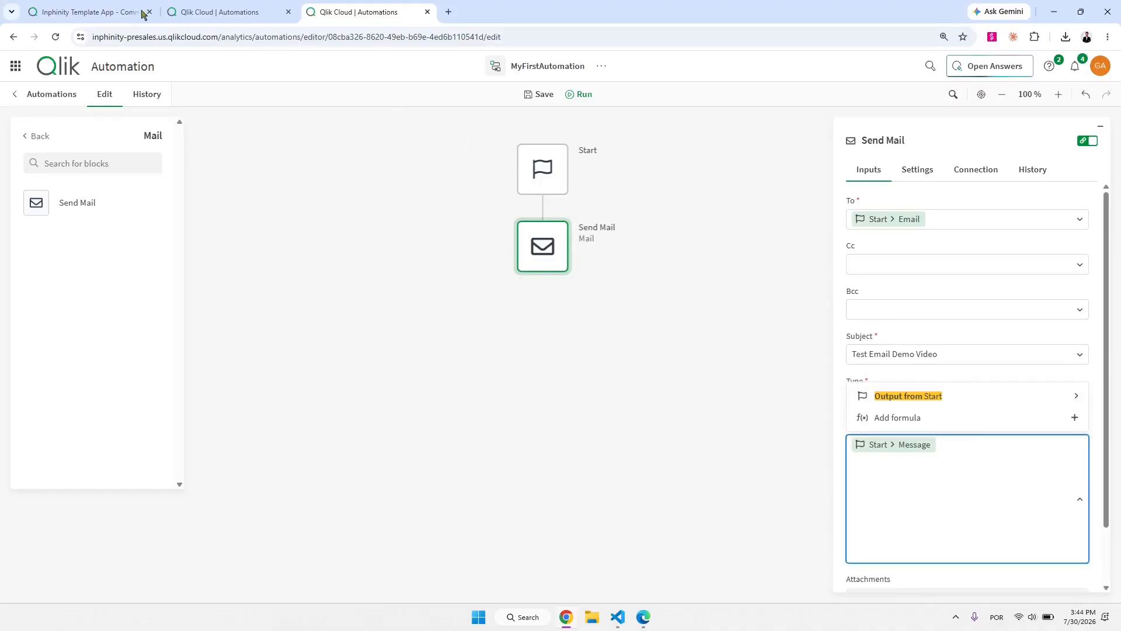
click(533, 102)
Fire the Inphinity sheet button, check the received email reads 'Hello world!', then return to the automation editor.
click(116, 11)
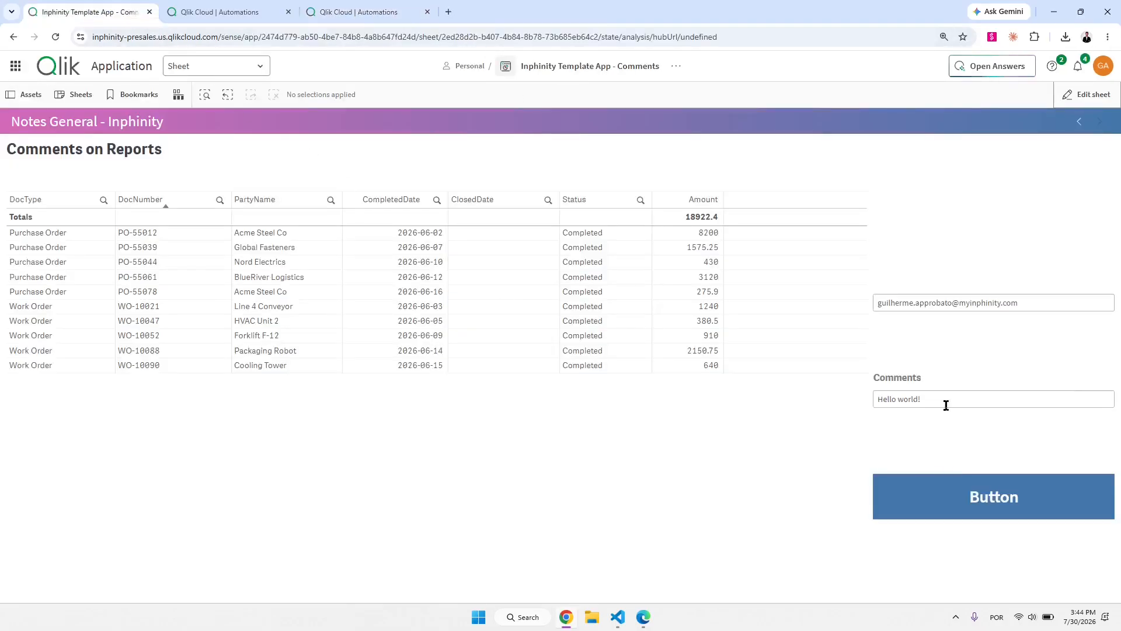
click(990, 506)
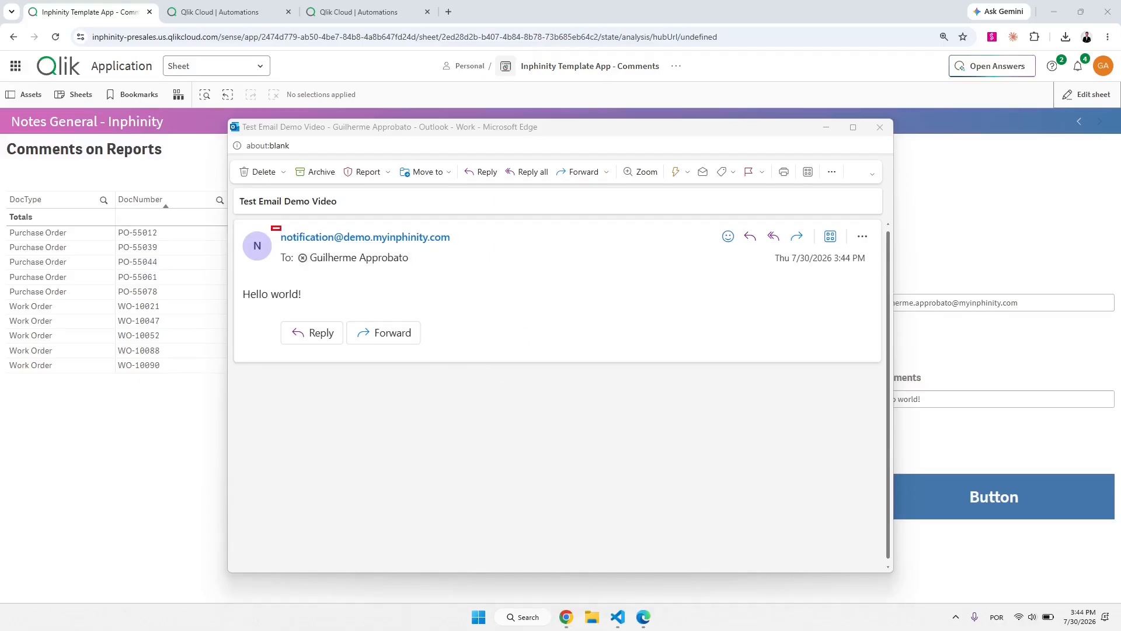
drag(281, 230, 467, 251)
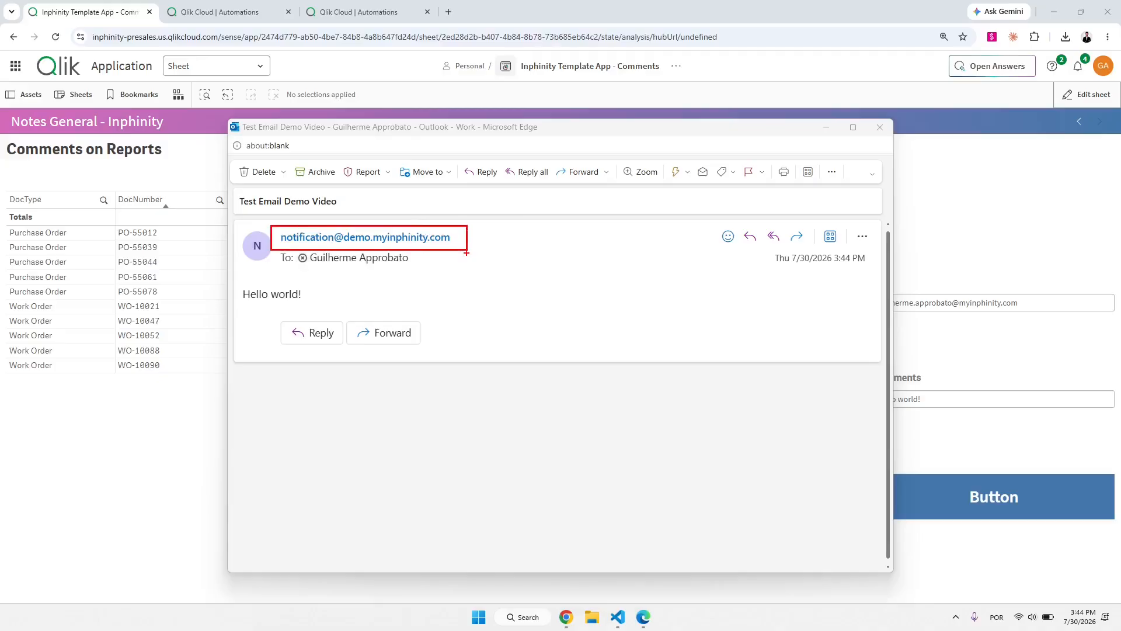
key(Escape)
drag(304, 295, 242, 295)
click(947, 347)
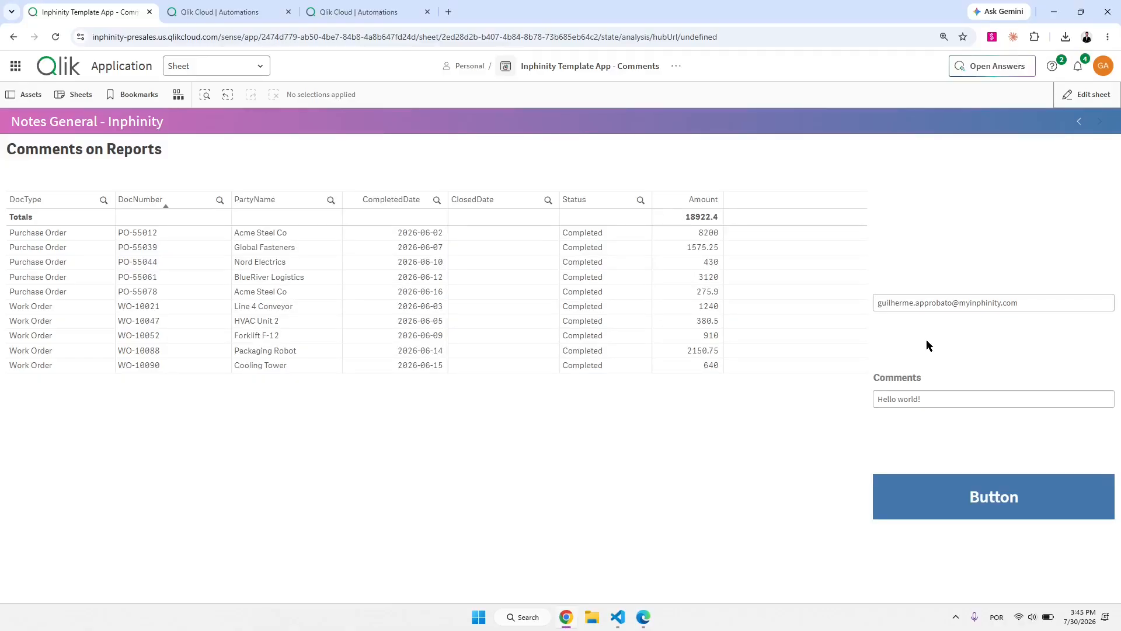
click(371, 16)
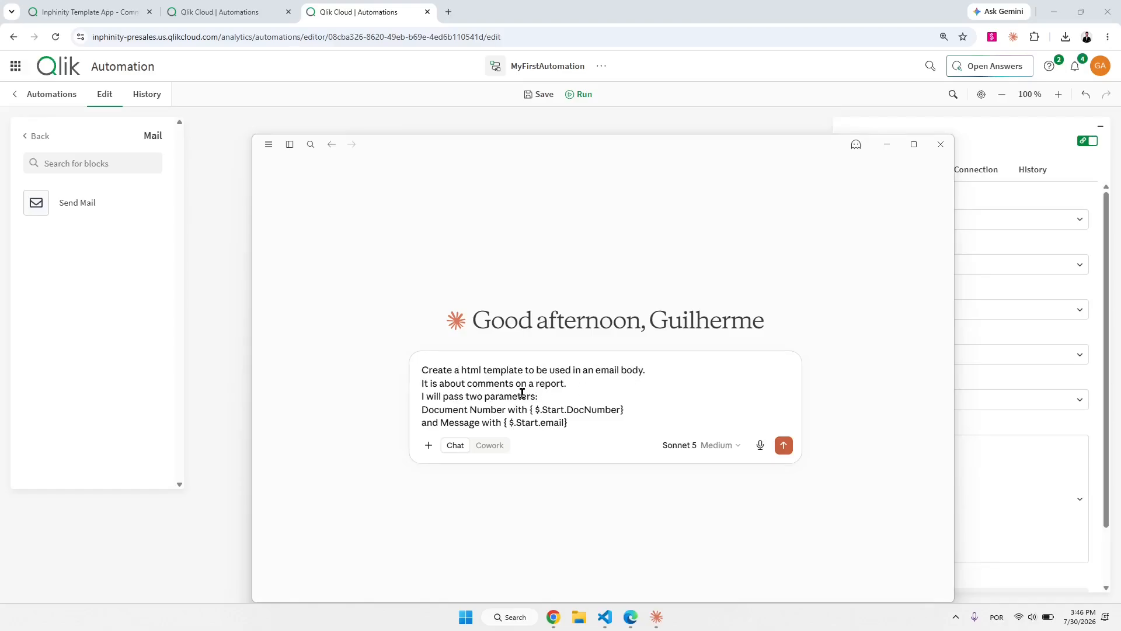
Send Claude the HTML template request with Document Number and Message parameters, then reopen the Inphinity sheet.
drag(430, 411, 465, 419)
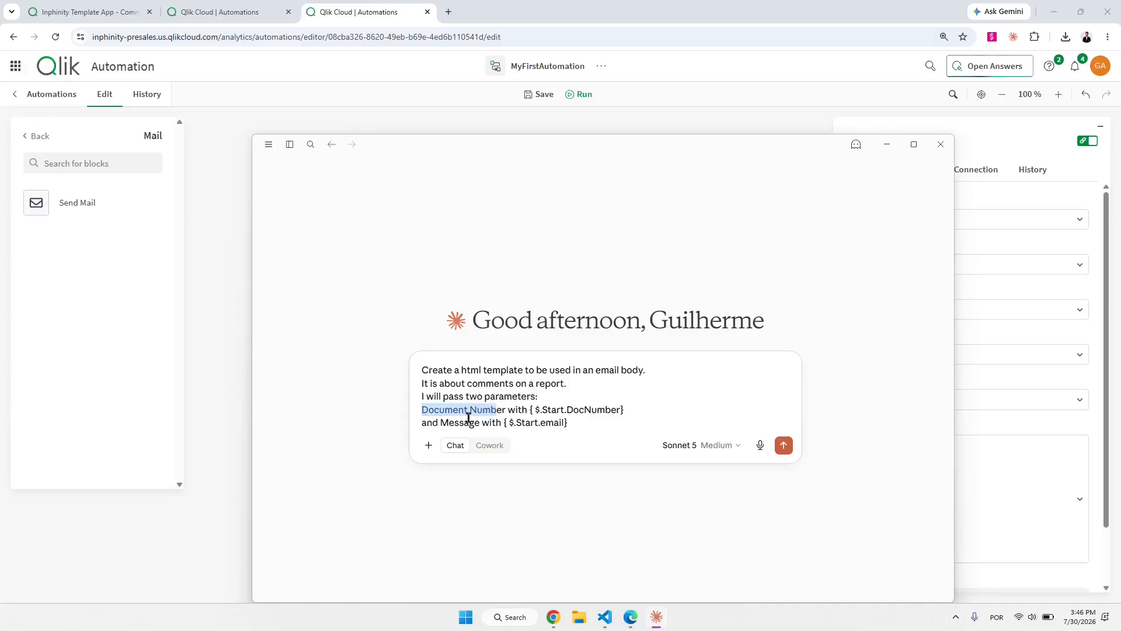
click(448, 423)
click(783, 447)
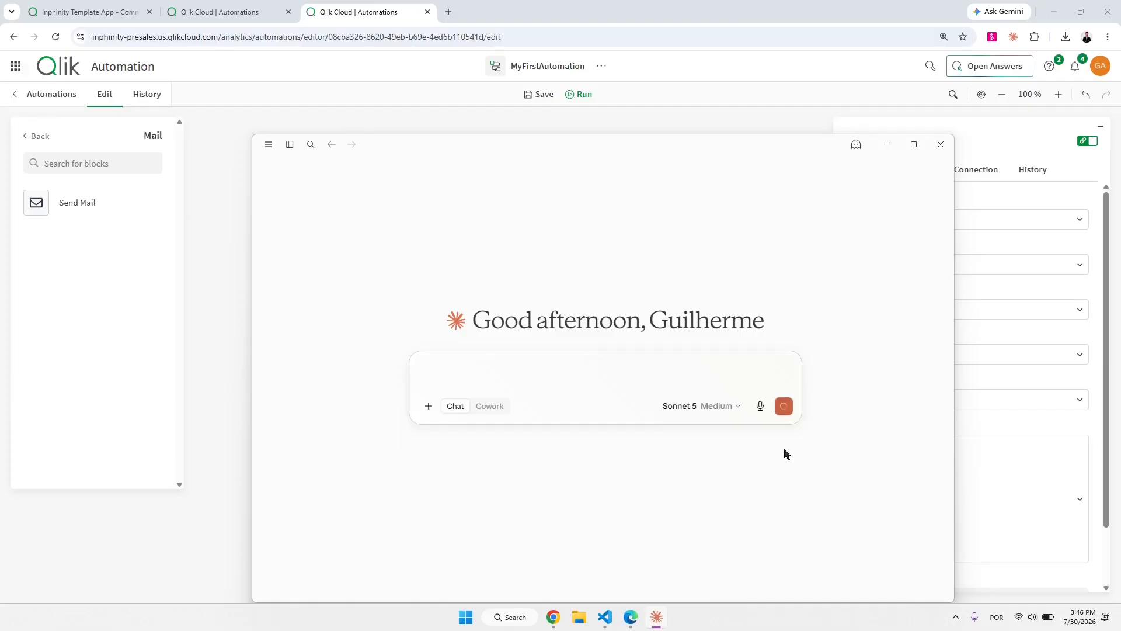
click(226, 205)
click(103, 19)
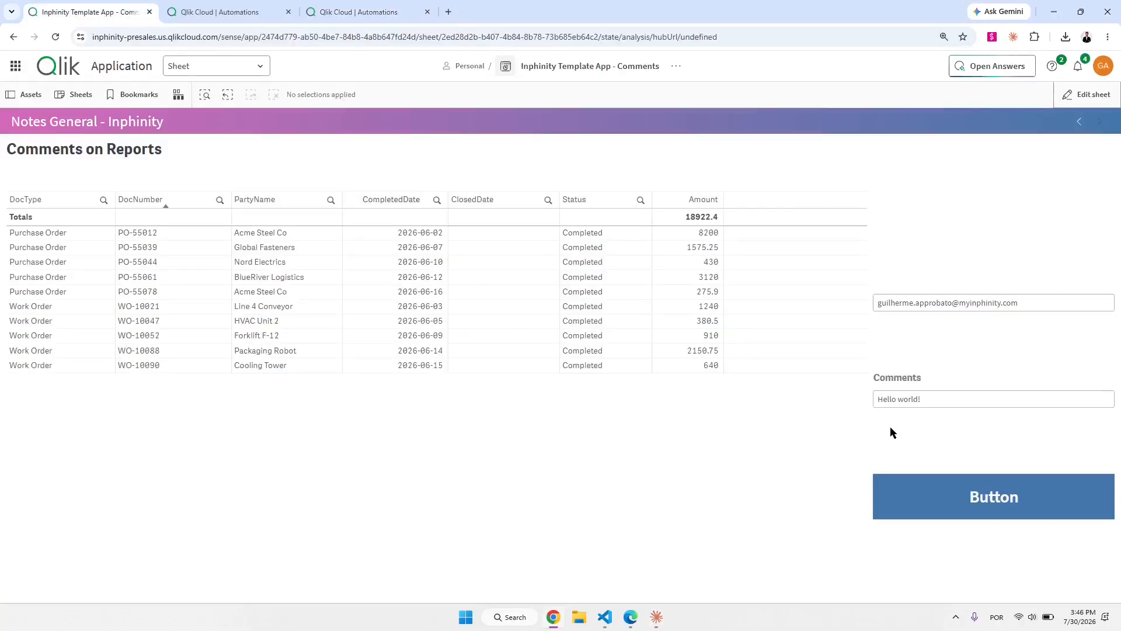
Add an automation parameter with key DocNumber and value =DocNumber to the button.
click(1081, 97)
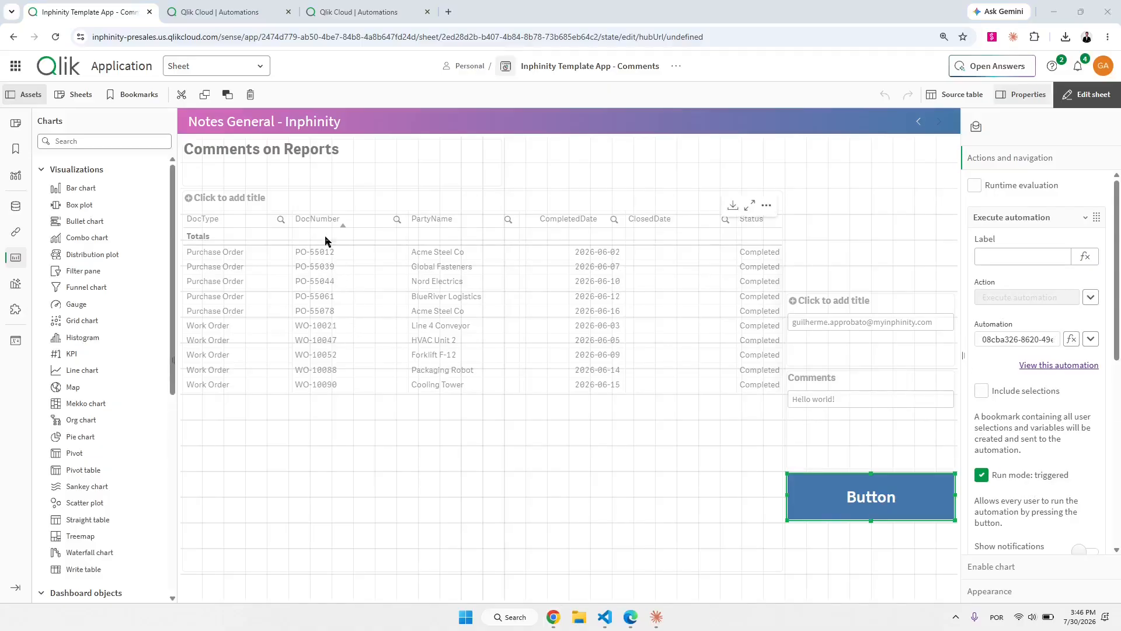
scroll(1057, 429, down, 5)
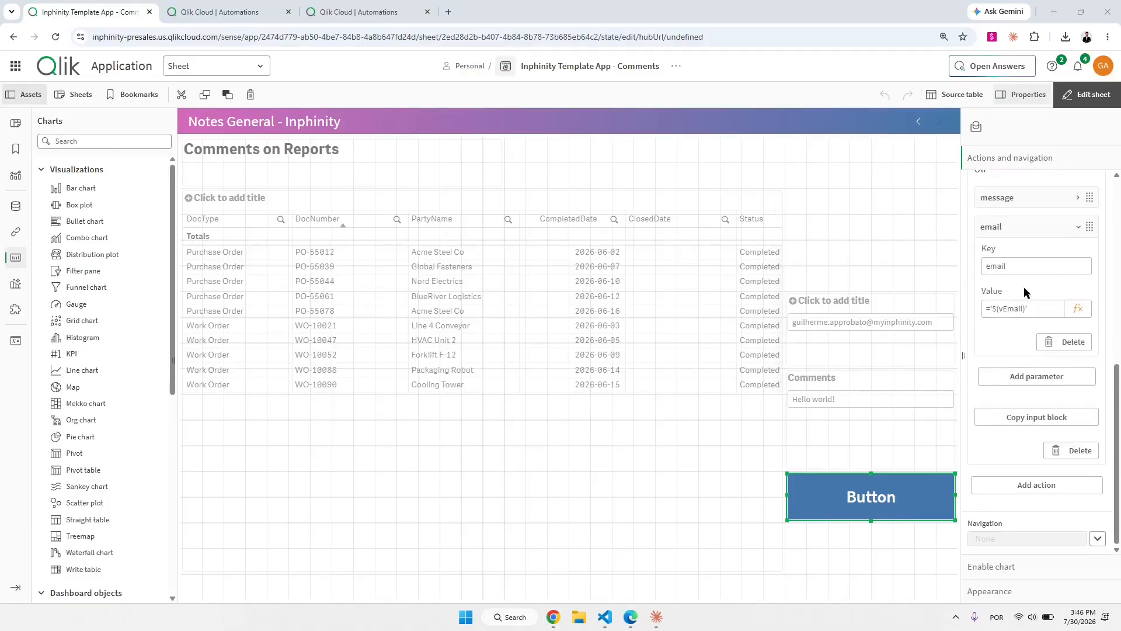
click(1020, 383)
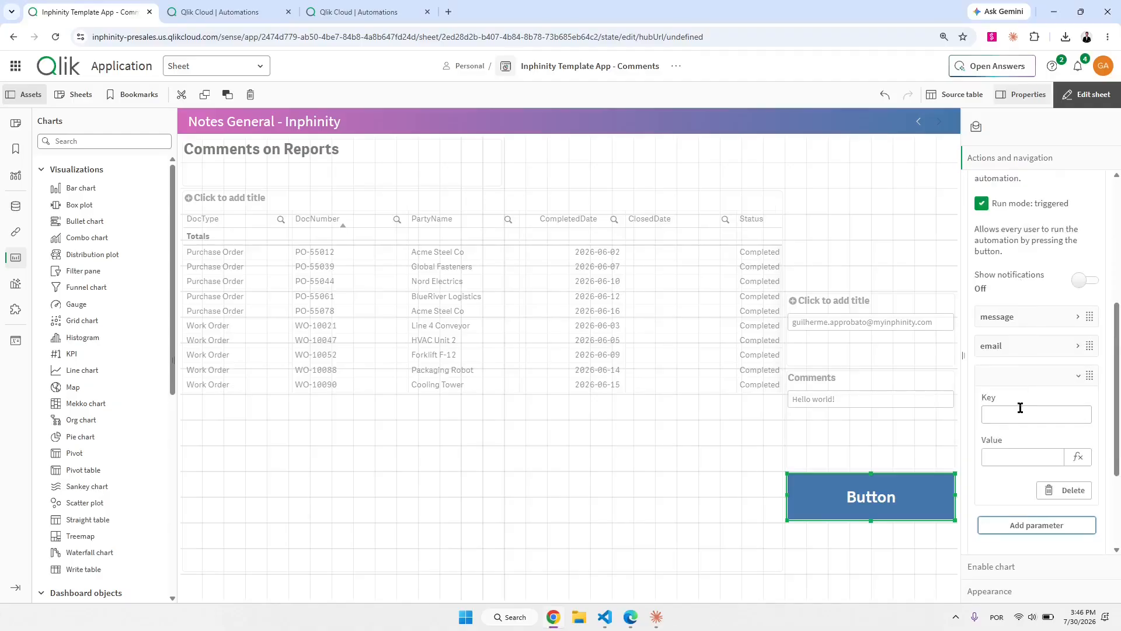
click(1021, 407)
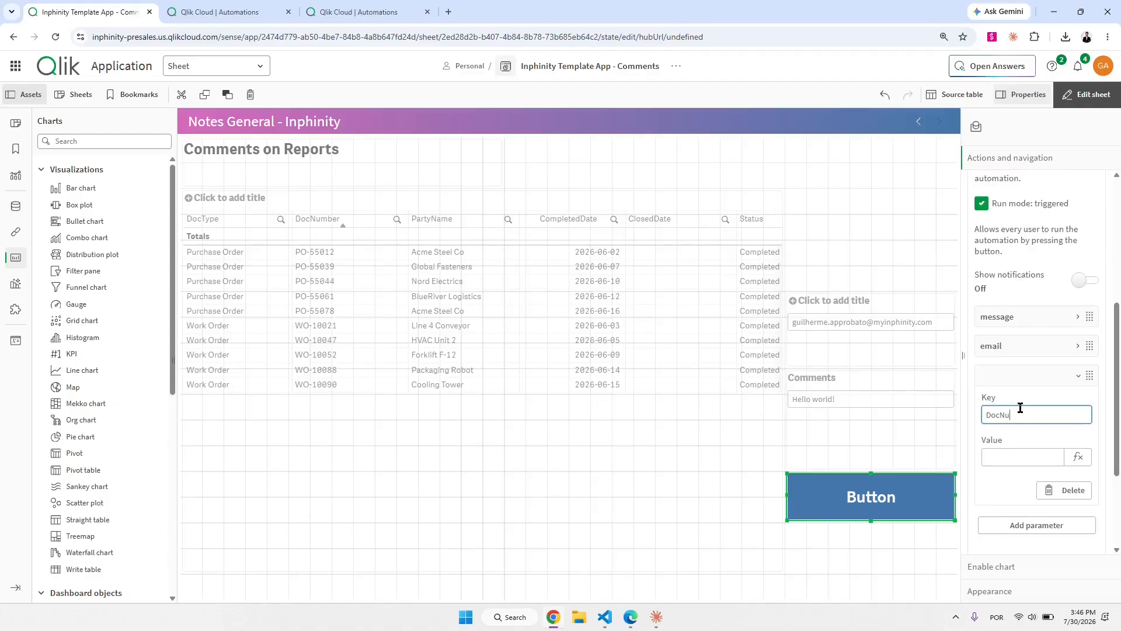
key(Tab)
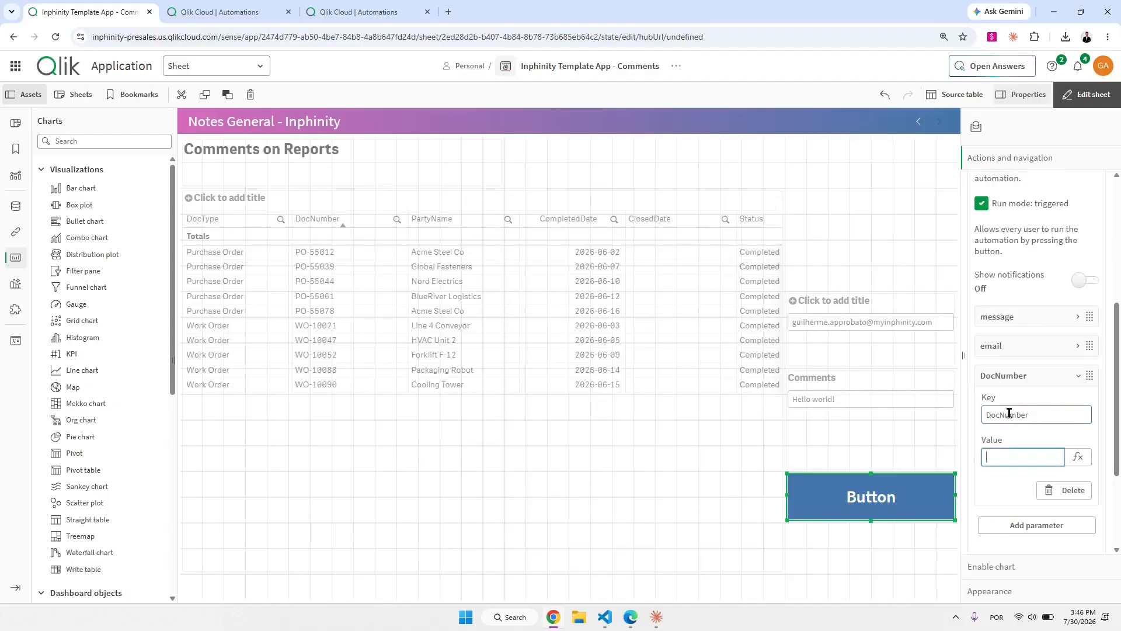
text(=DocNumber)
key(Tab)
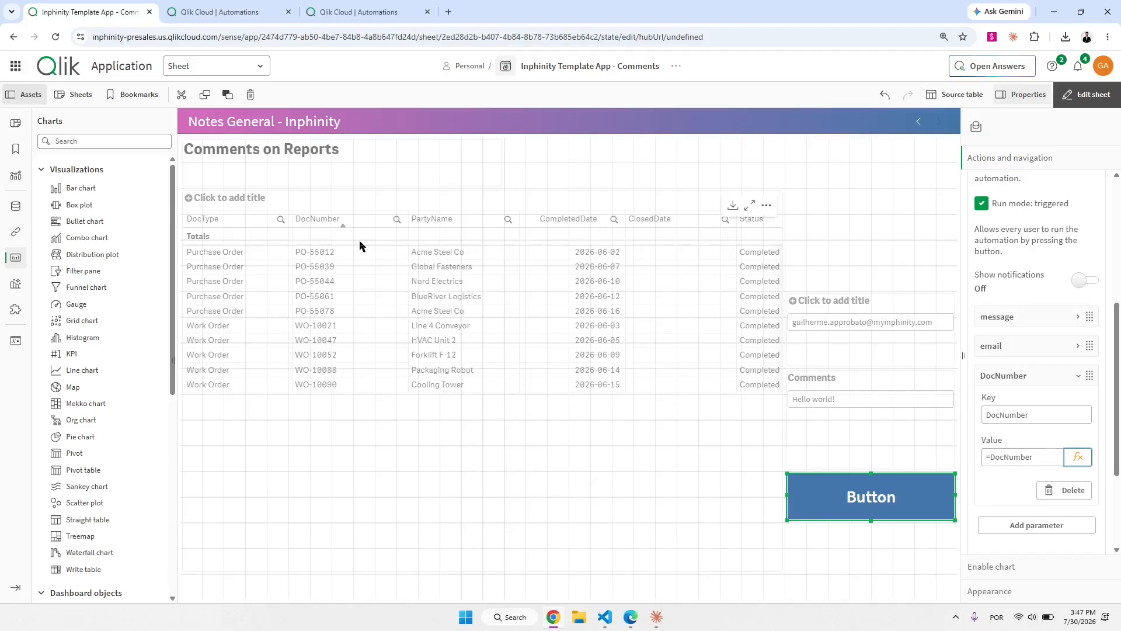
Toggle edit mode, collapse the Execute automation action and expand the Enable chart settings.
click(1087, 94)
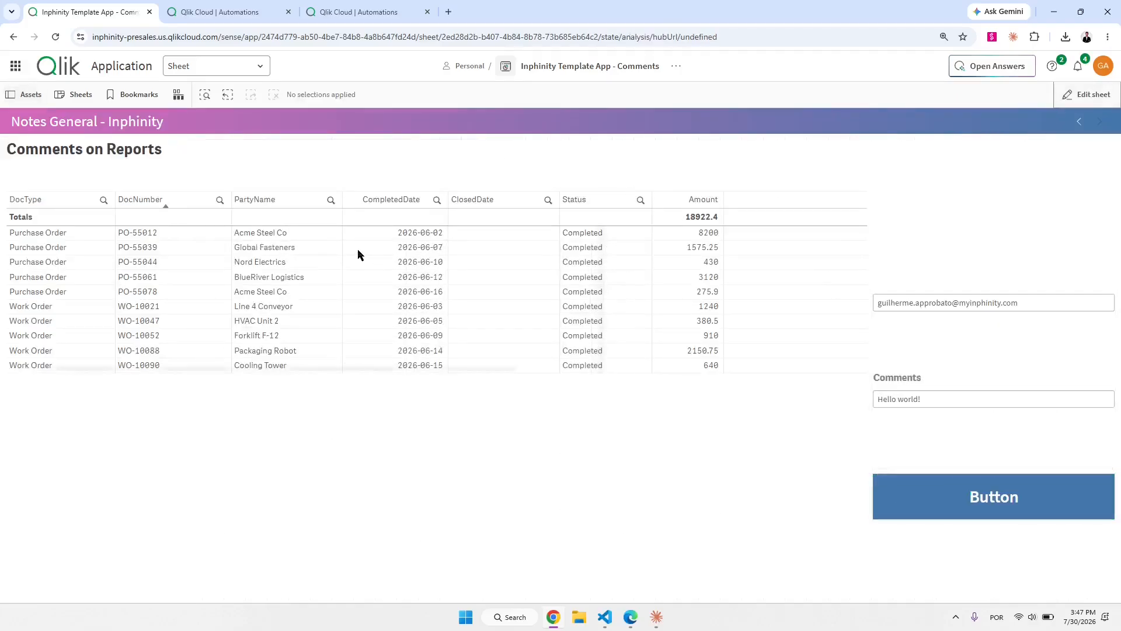
click(1086, 94)
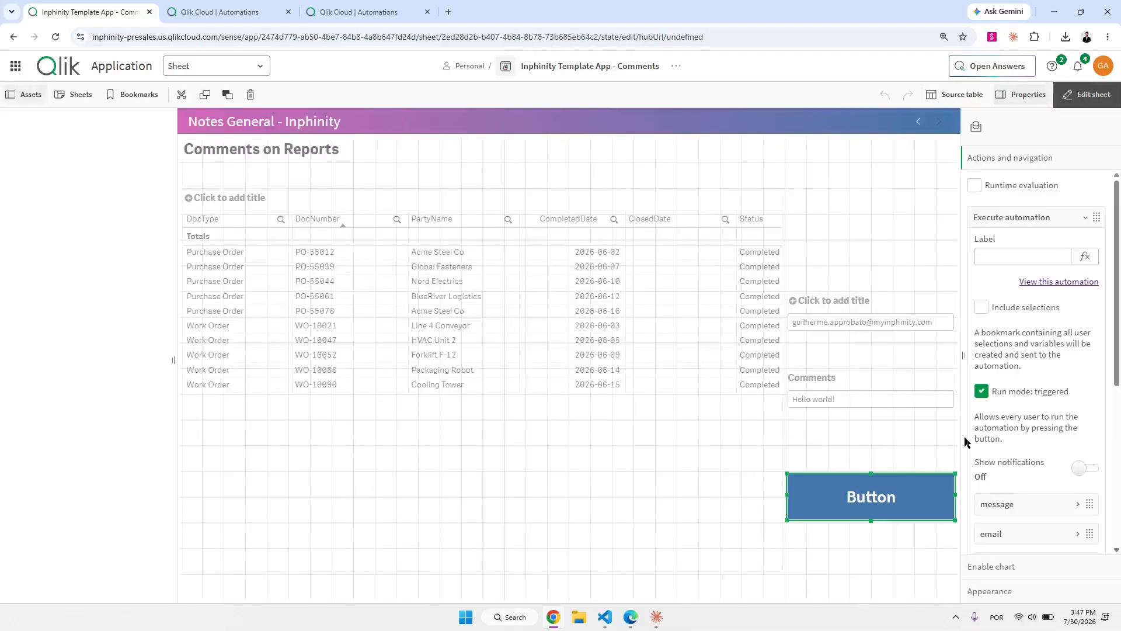
click(1024, 220)
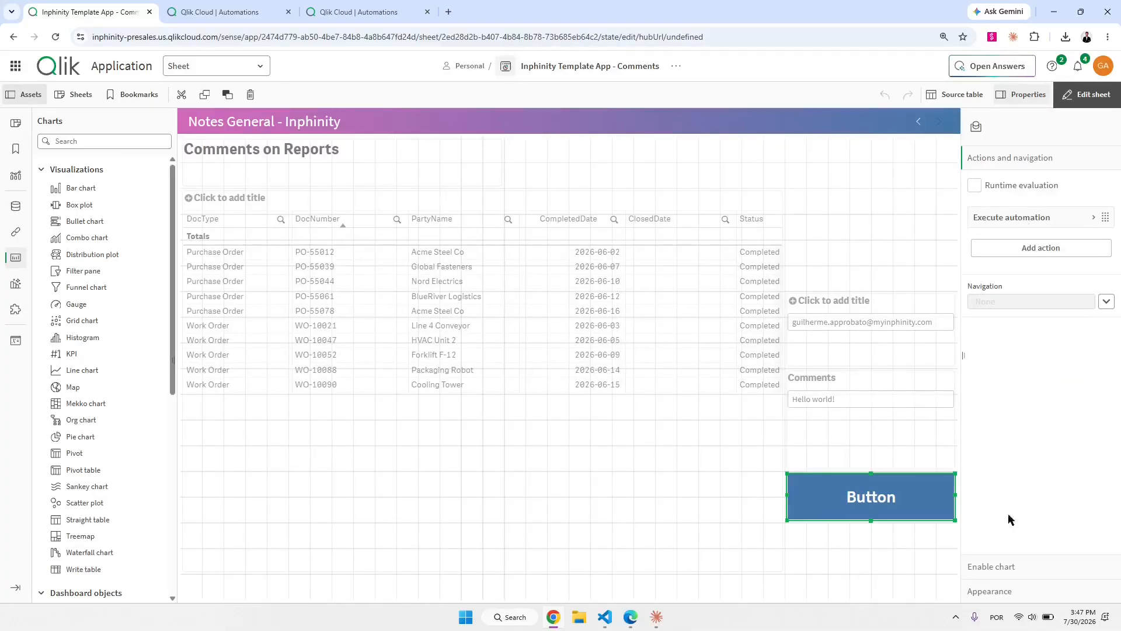
click(1007, 573)
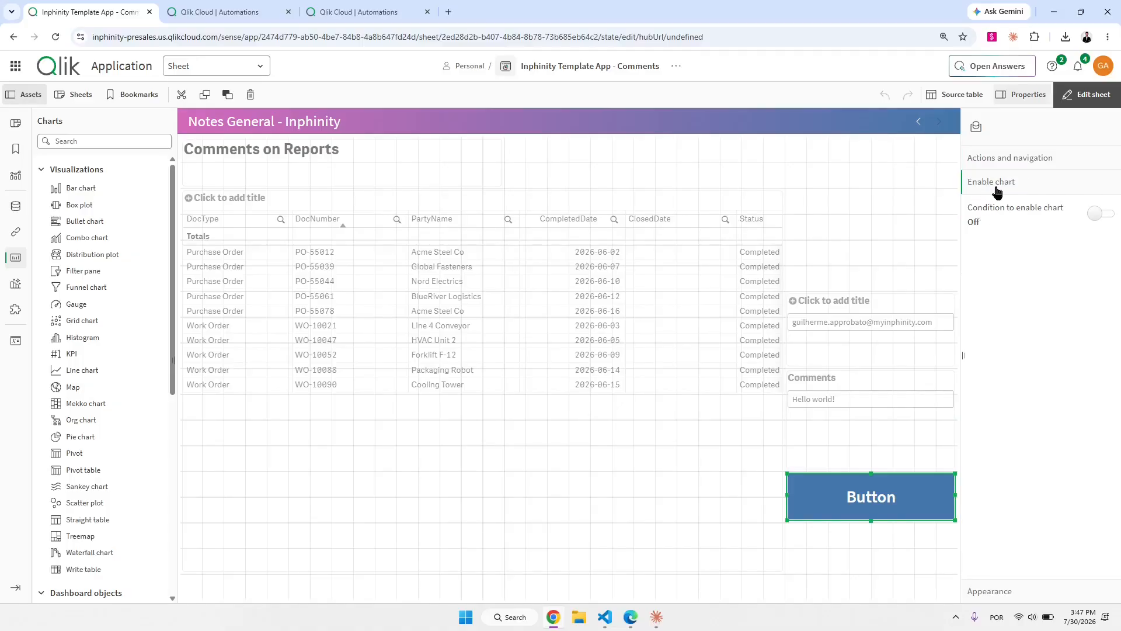
Enable the button only when =GetPossibleCount(DocNumber)=1.
click(1098, 215)
click(1028, 261)
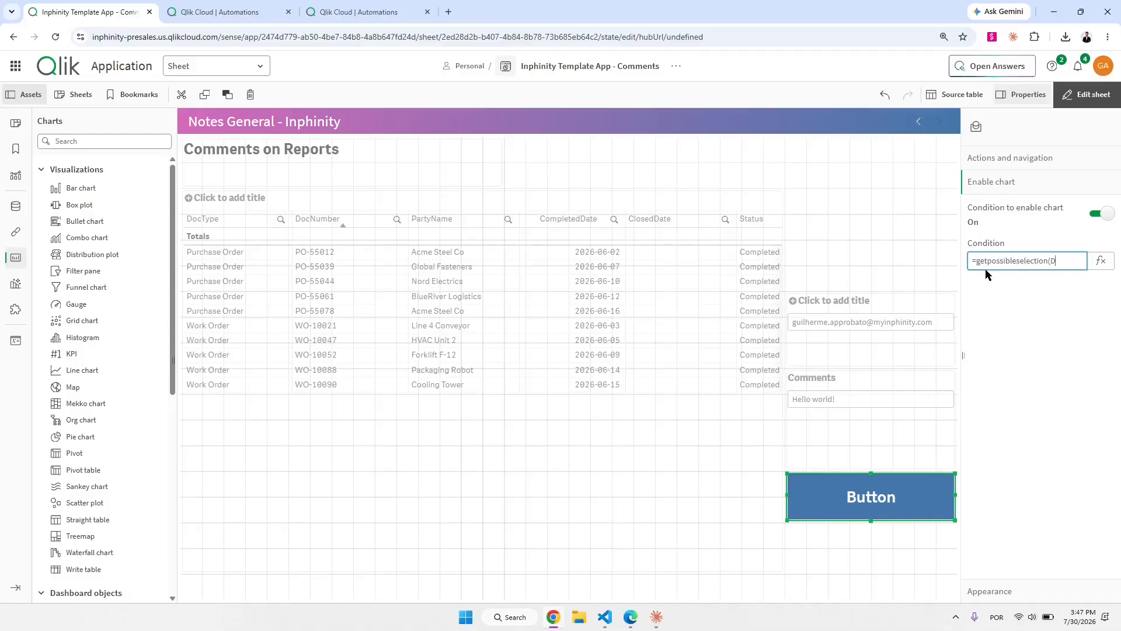
text(umb)
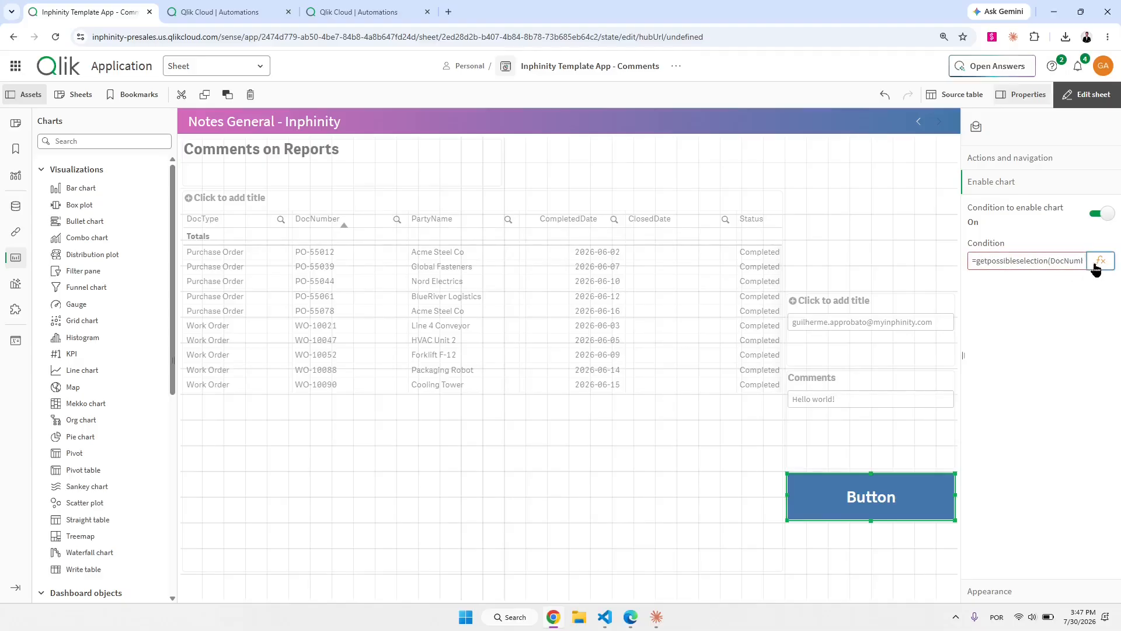
click(1063, 261)
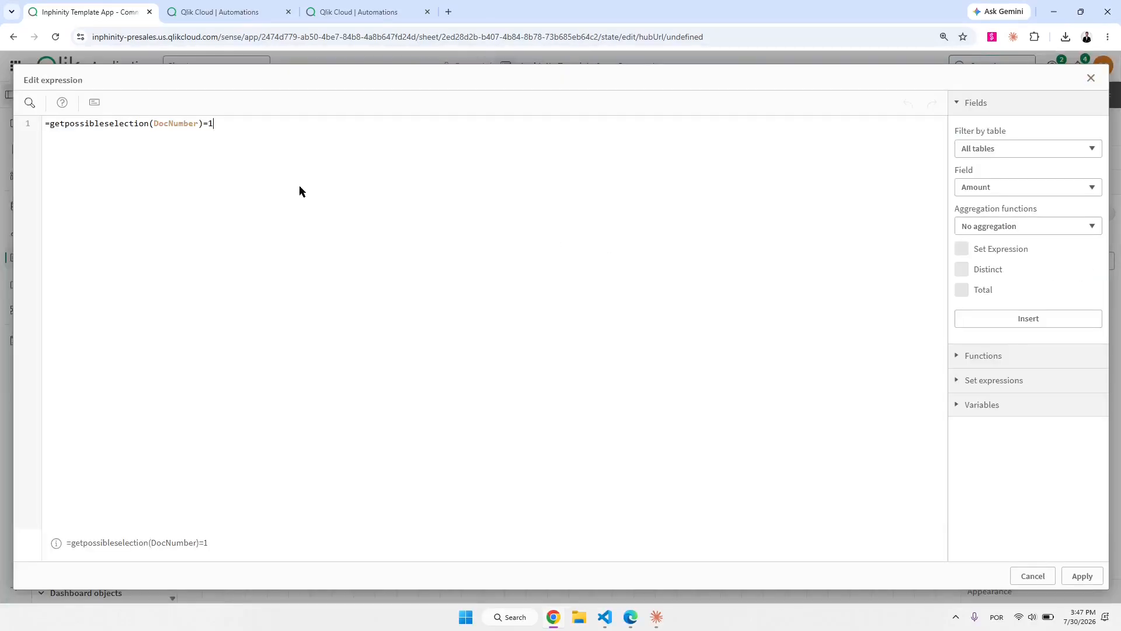
double_click(120, 123)
text(get)
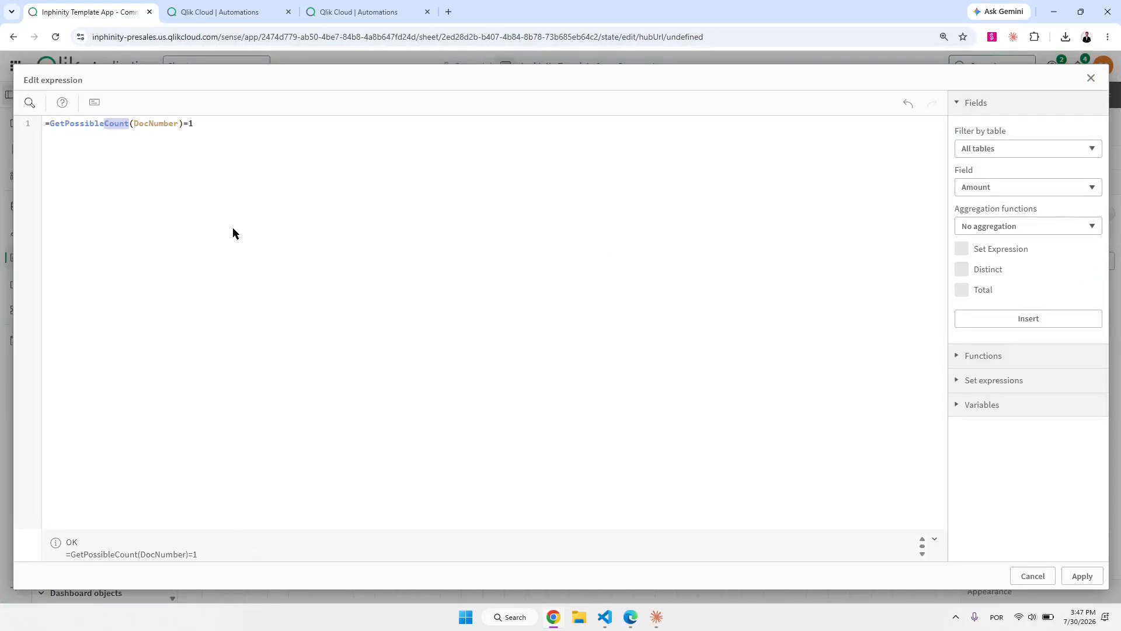
click(1082, 577)
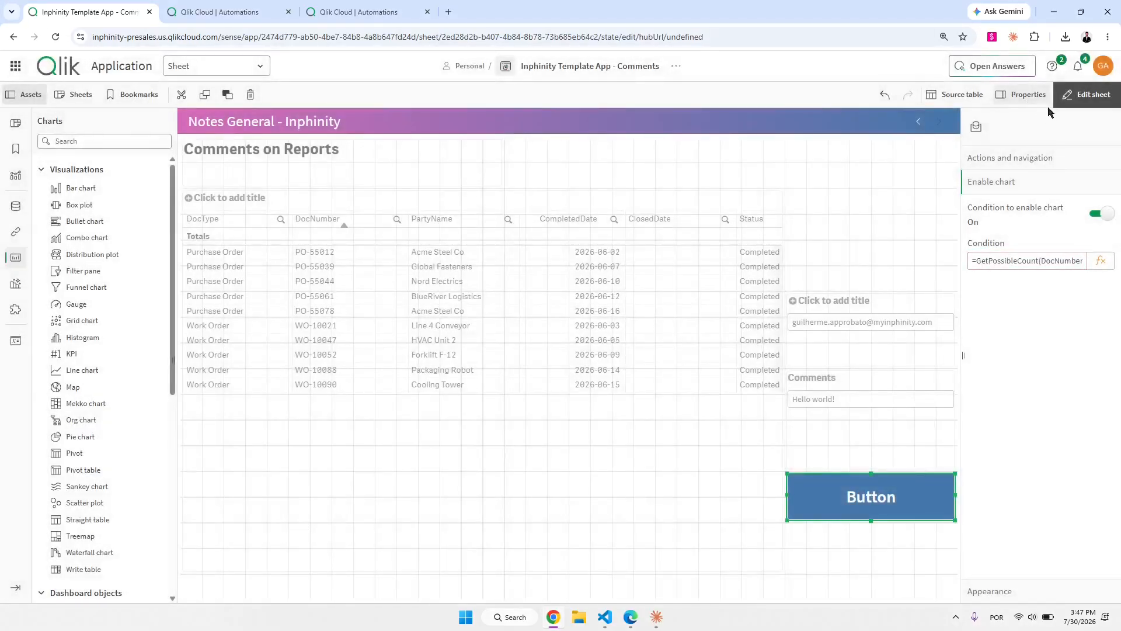
Leave sheet editing and select PO-55044 to confirm the button activates.
click(1070, 99)
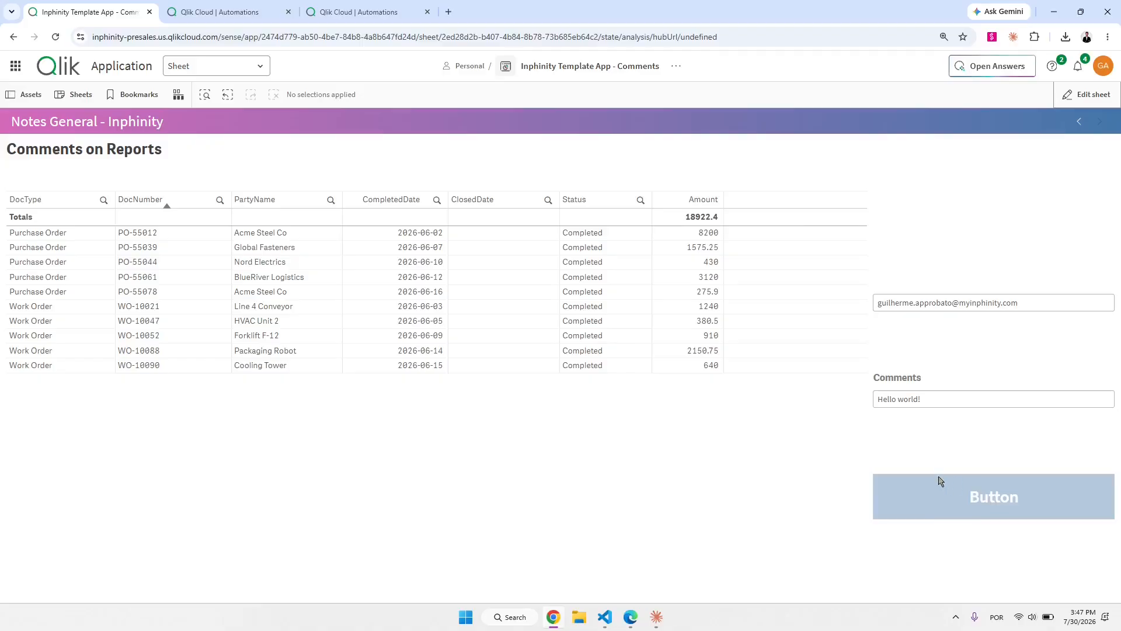
click(168, 261)
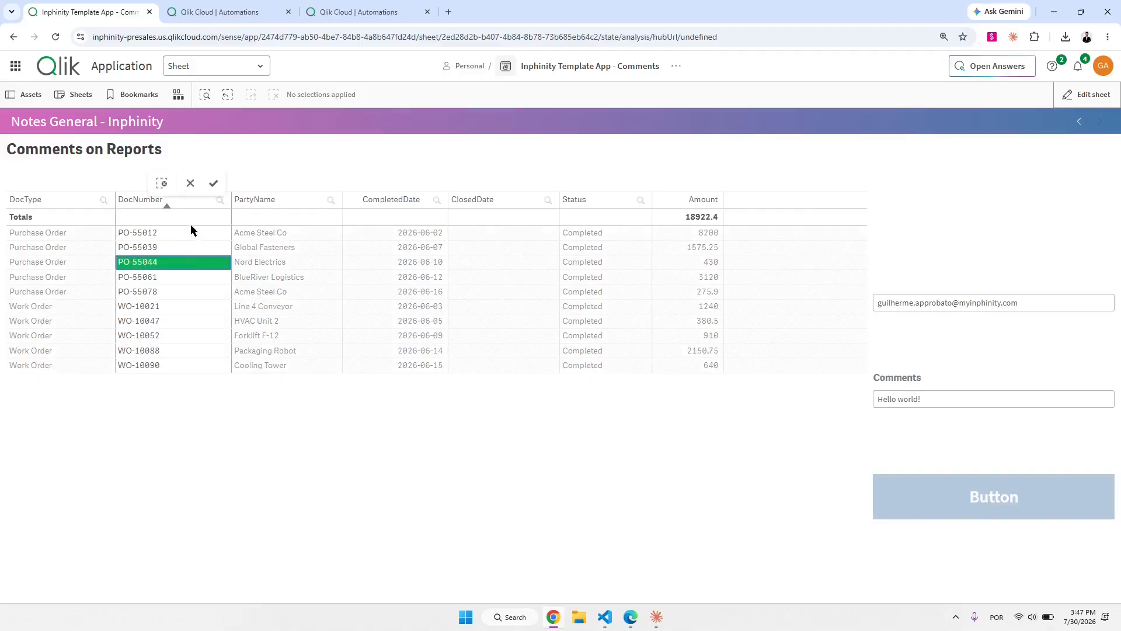
click(213, 183)
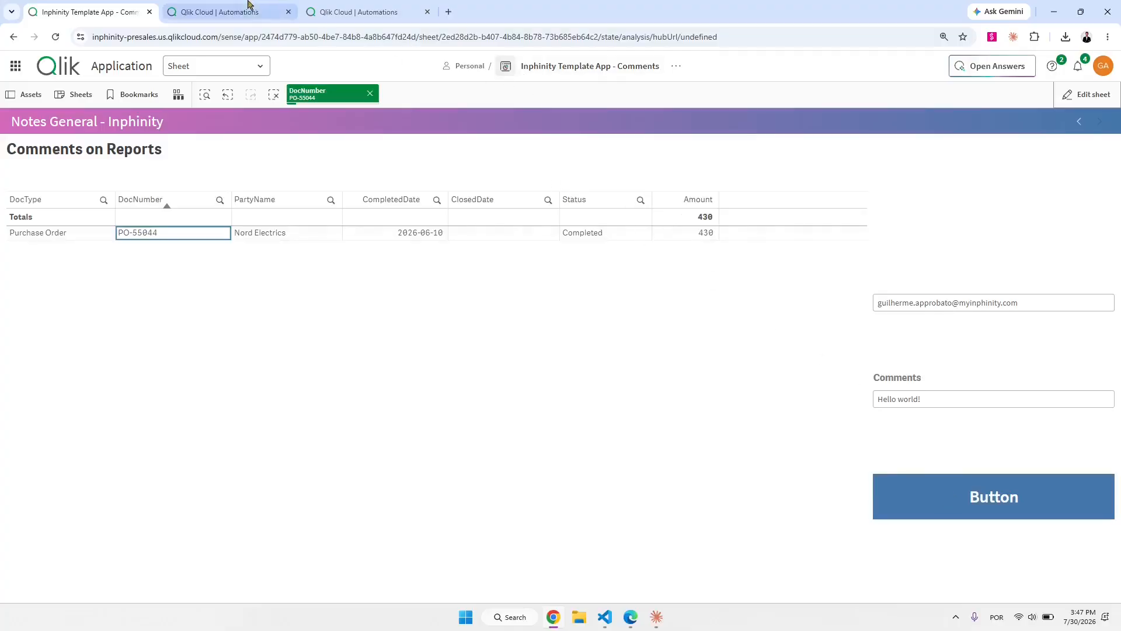
click(320, 11)
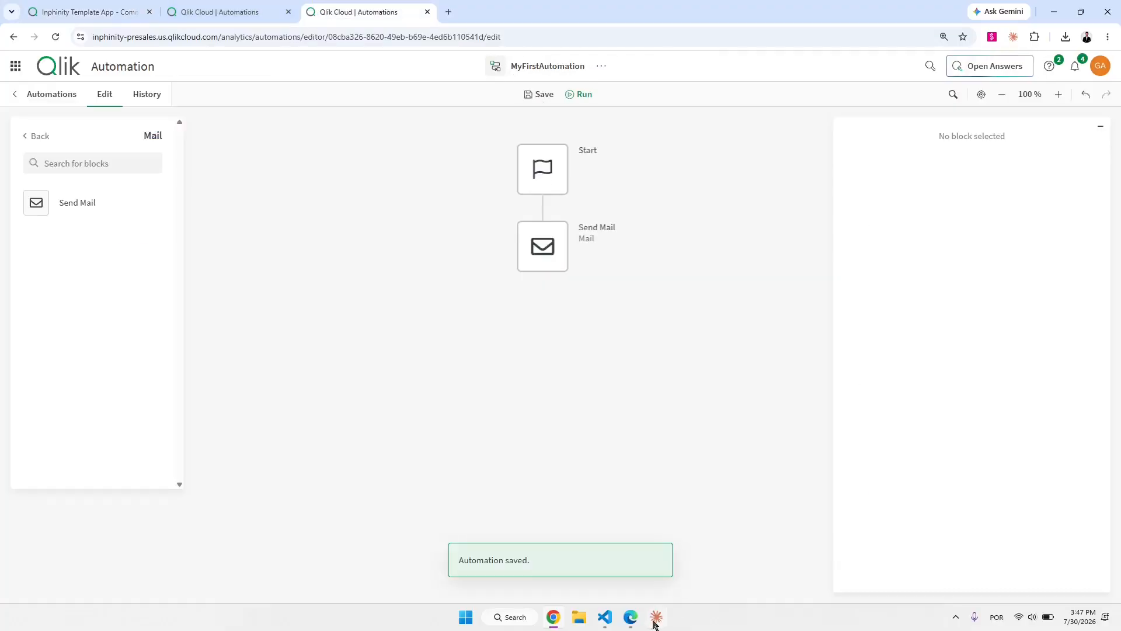
Copy the HTML report-comment email template from Claude.
click(656, 617)
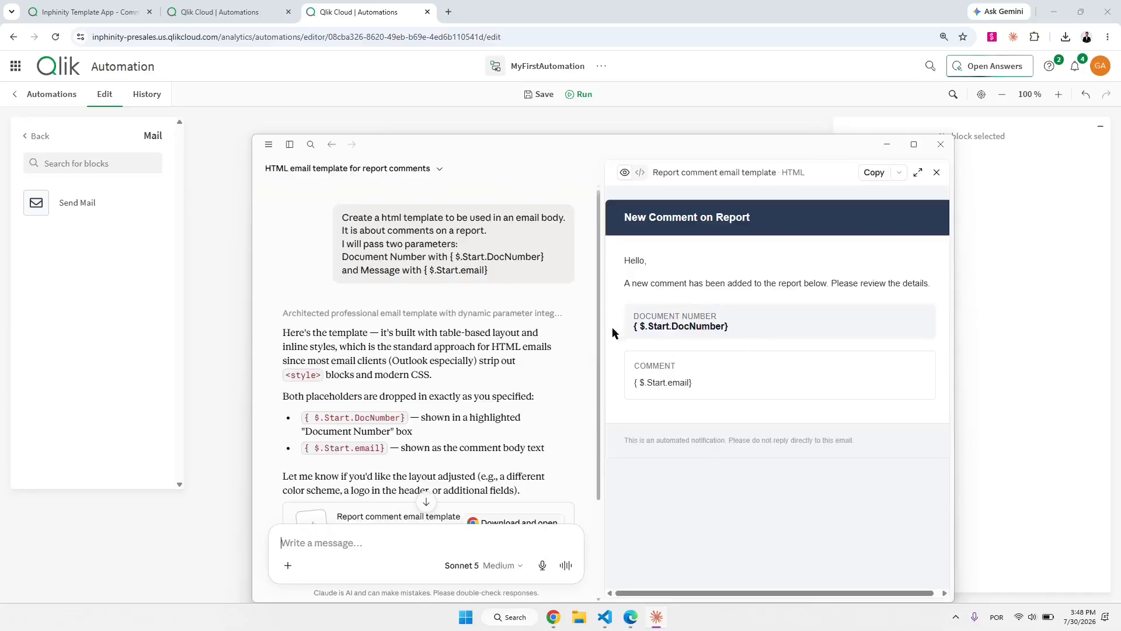
click(874, 173)
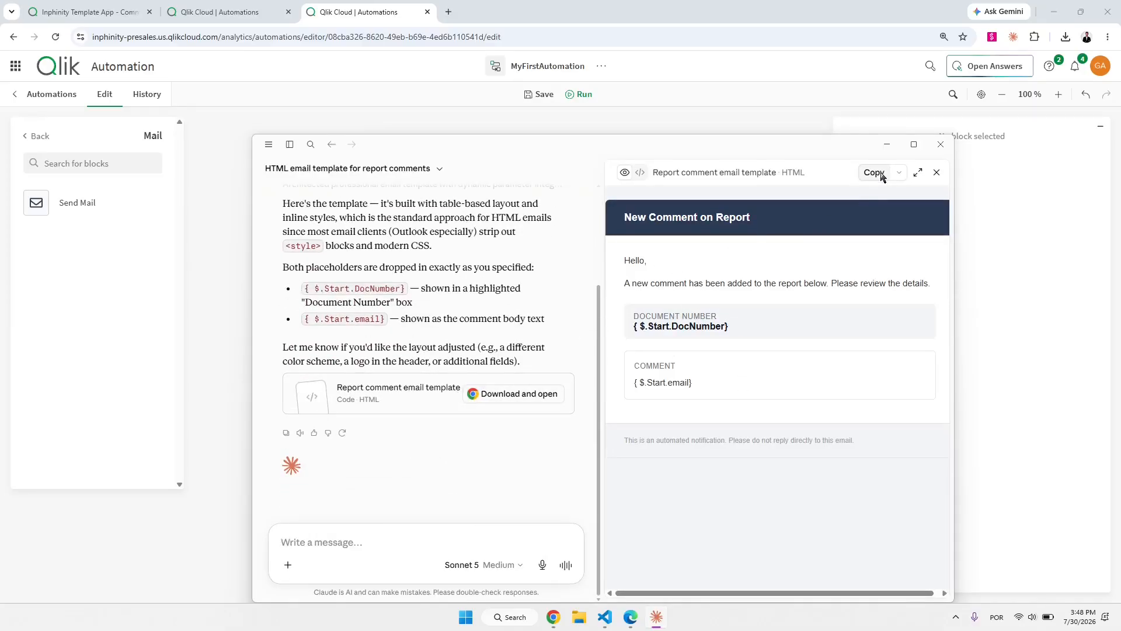
click(734, 129)
Replace the Send Mail body with the pasted HTML template in raw formula view.
click(576, 266)
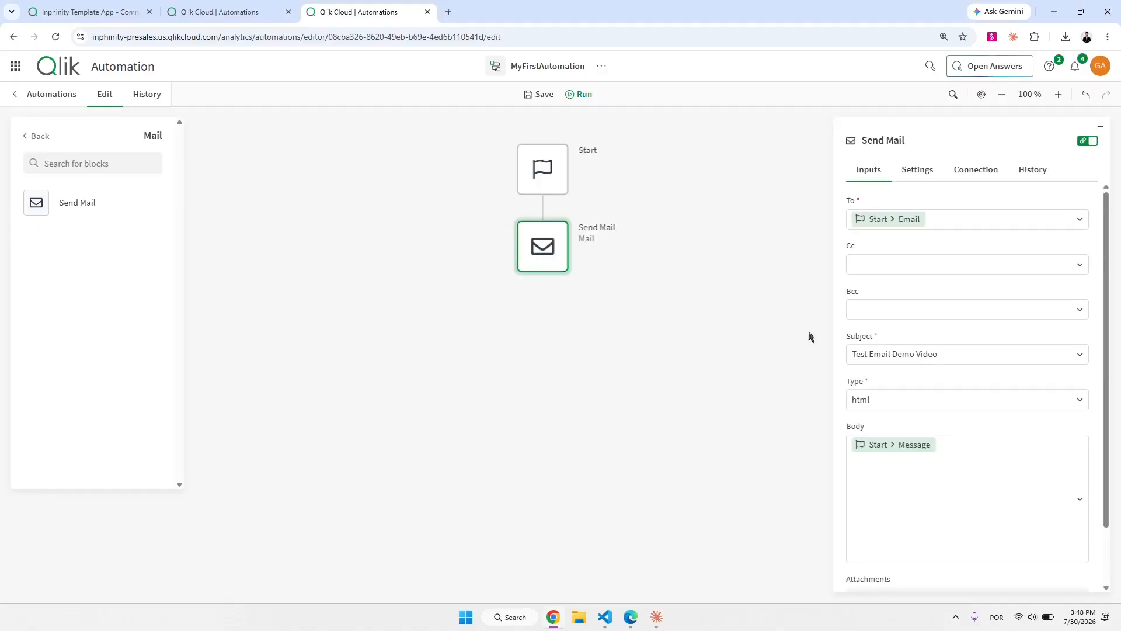
click(931, 498)
key(ctrl+a)
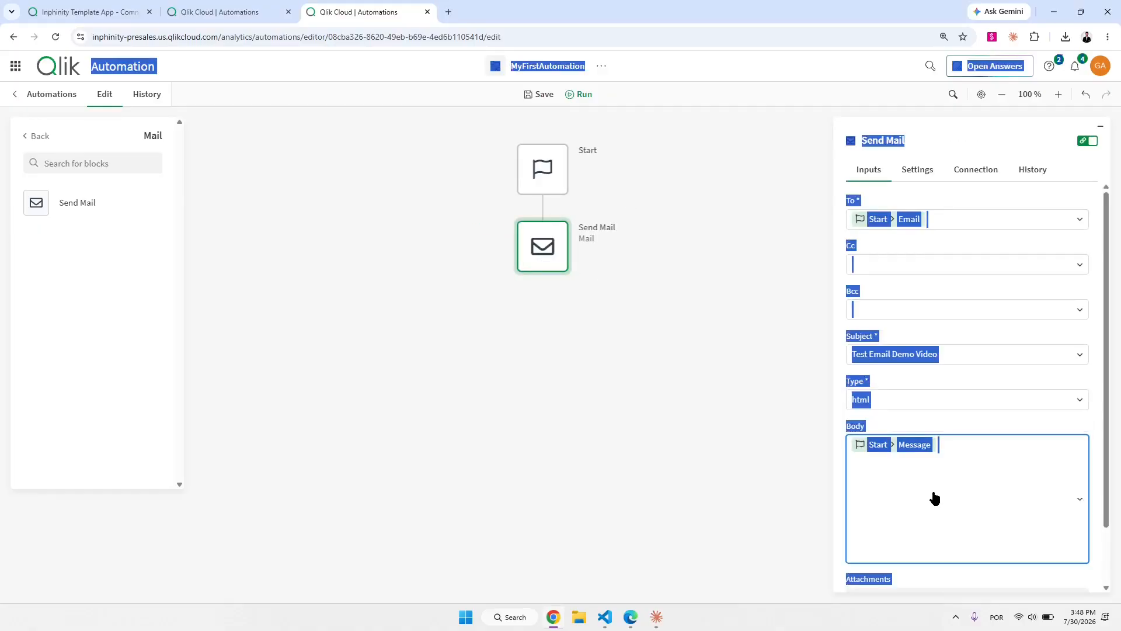
click(1087, 140)
click(956, 458)
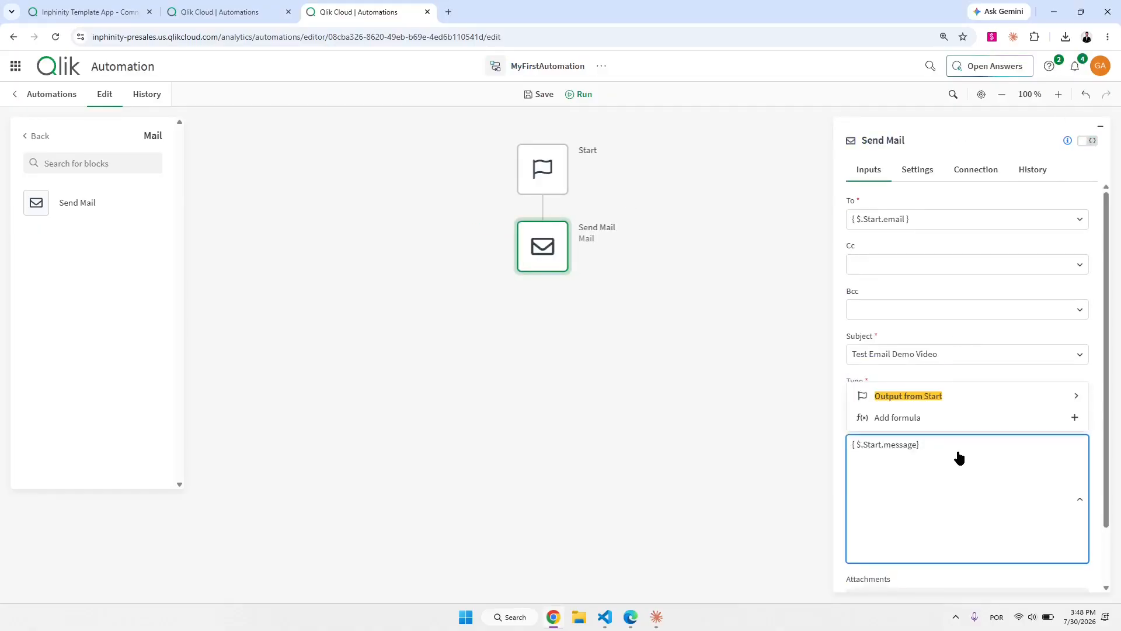
key(ctrl+a)
key(BackSpace)
key(ctrl+v)
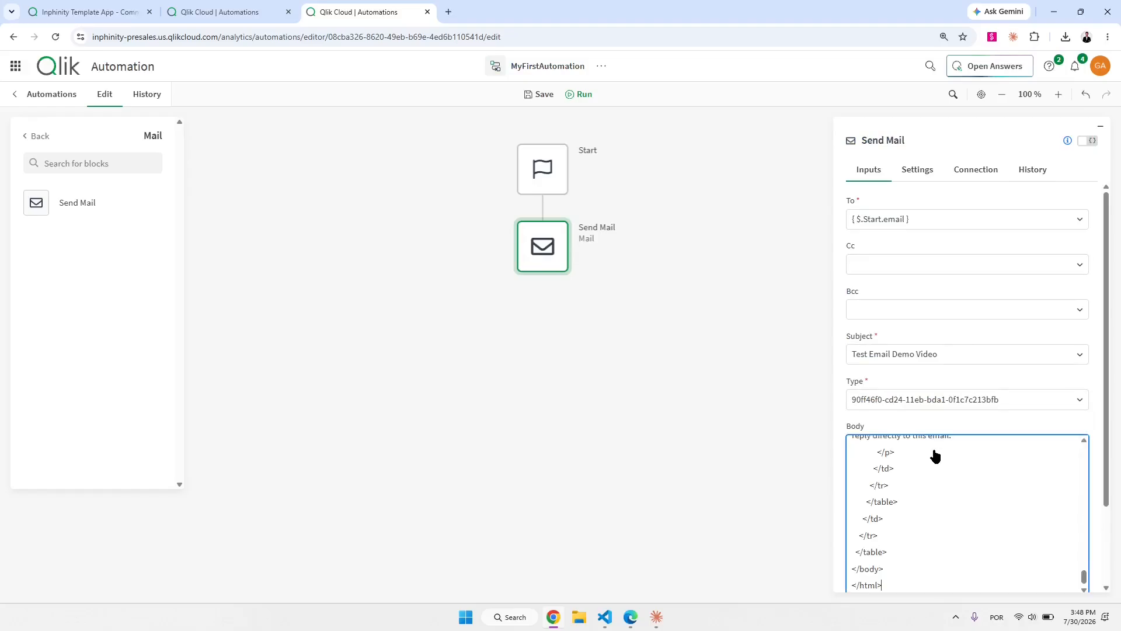
scroll(931, 498, up, 2)
scroll(930, 498, up, 5)
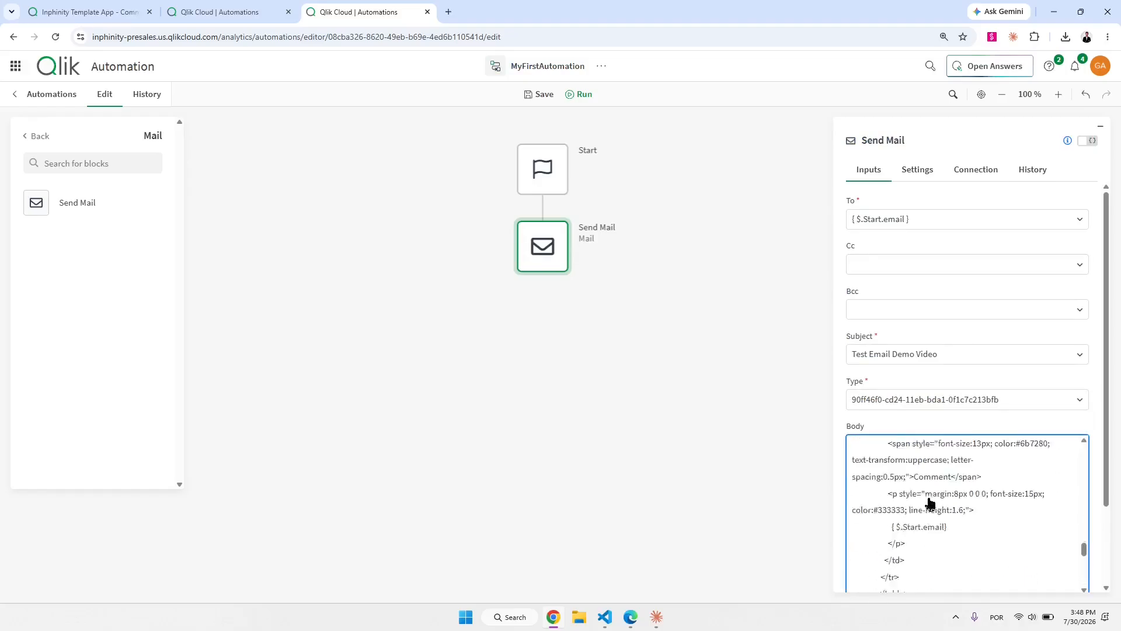
Switch the inputs back to mapped view and save the automation.
click(1088, 141)
scroll(979, 521, up, 1)
scroll(924, 545, down, 1)
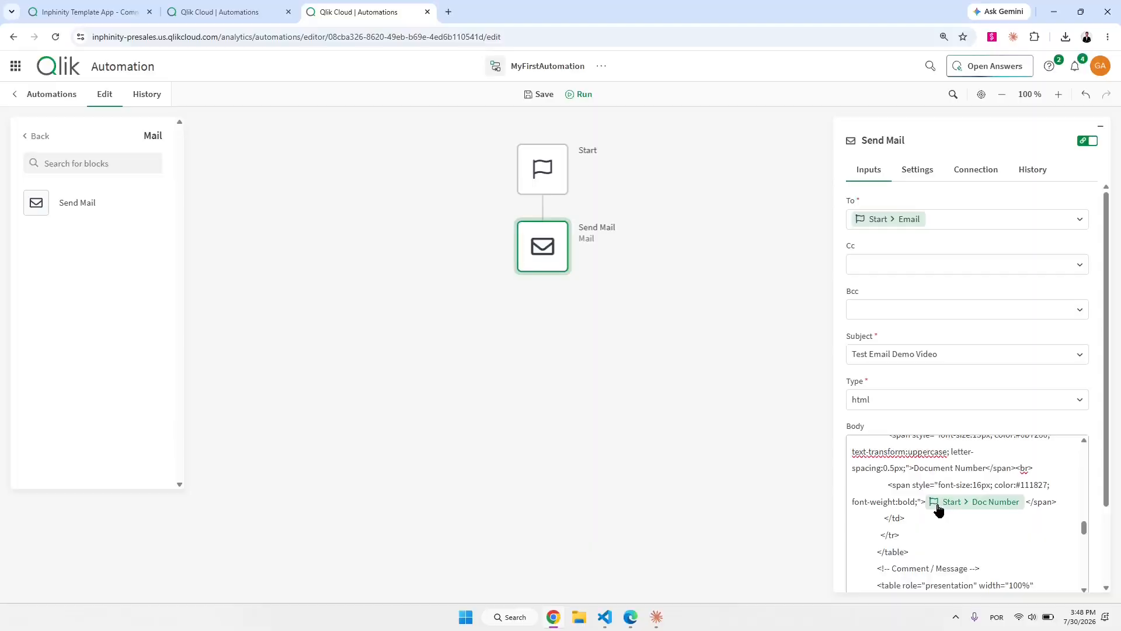
scroll(963, 512, up, 2)
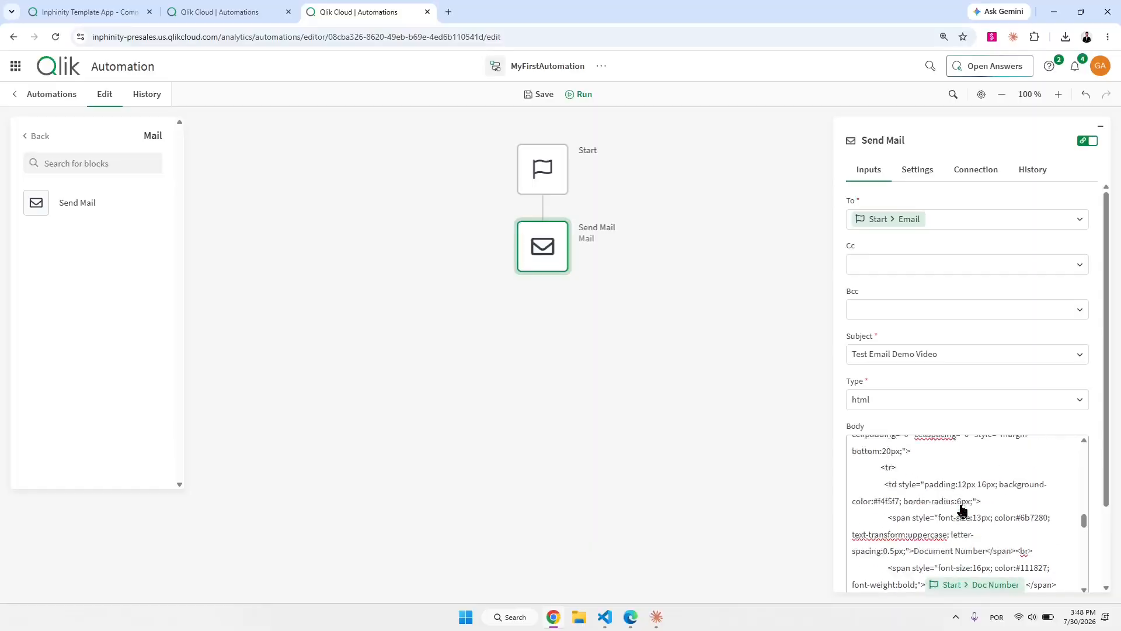
scroll(963, 512, up, 2)
click(538, 94)
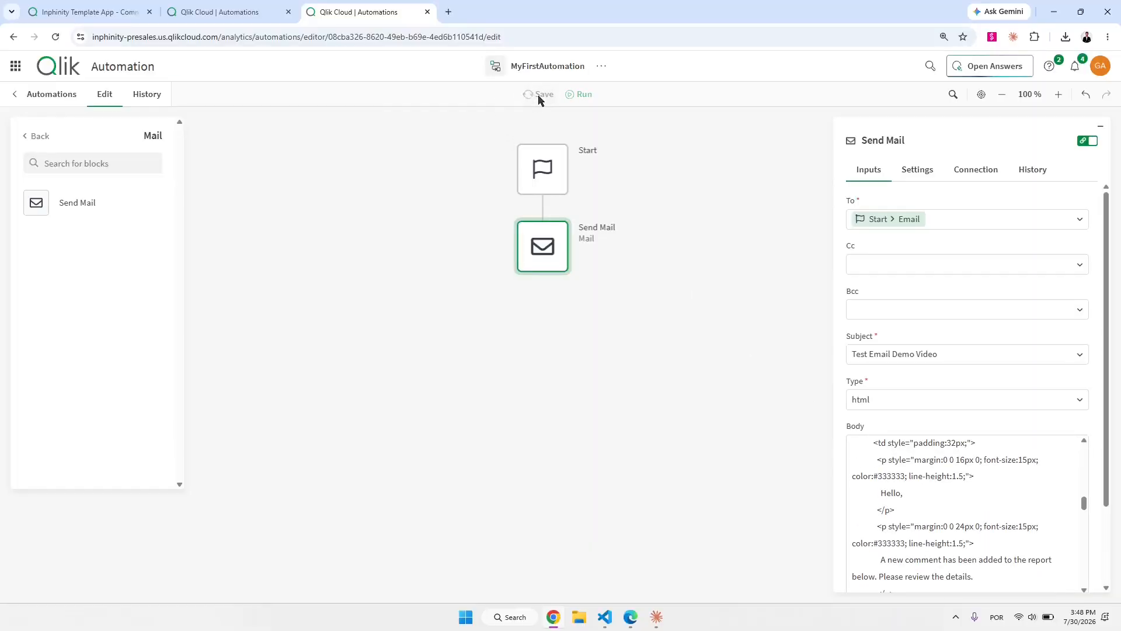
click(84, 5)
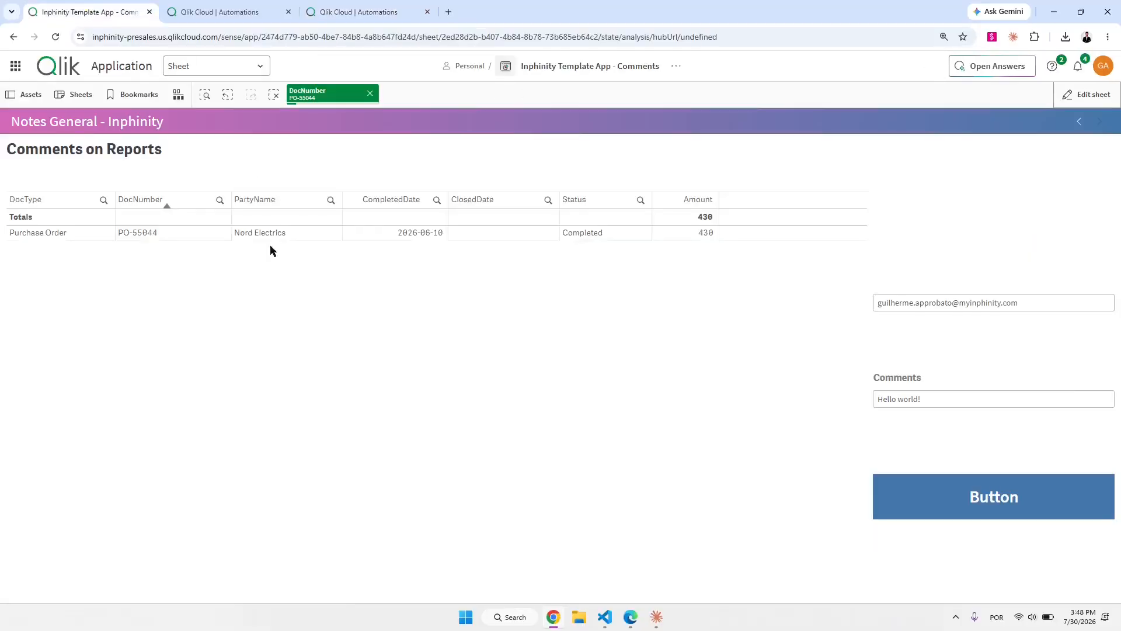
Send a new comment for PO-55044 and check the automation's run history.
triple_click(934, 400)
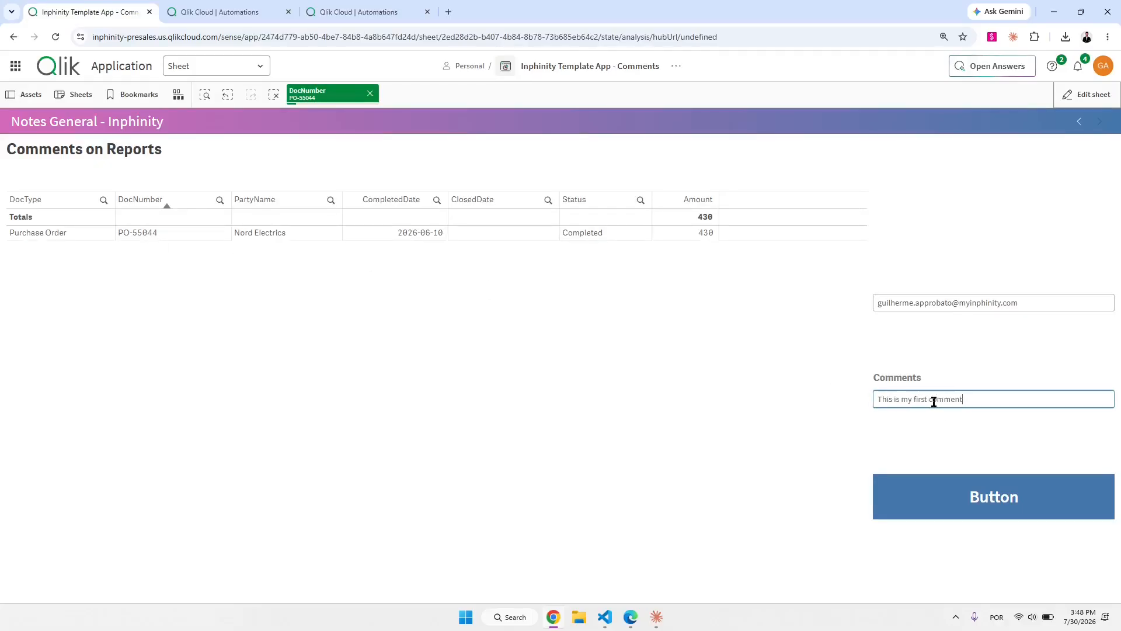
click(967, 502)
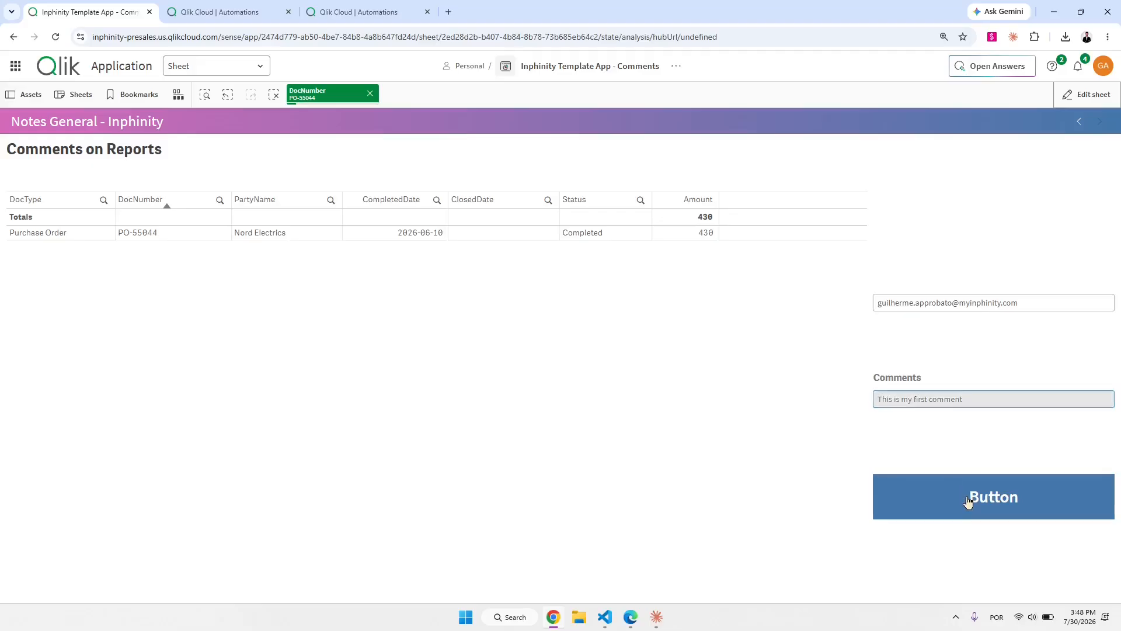
click(403, 13)
click(149, 96)
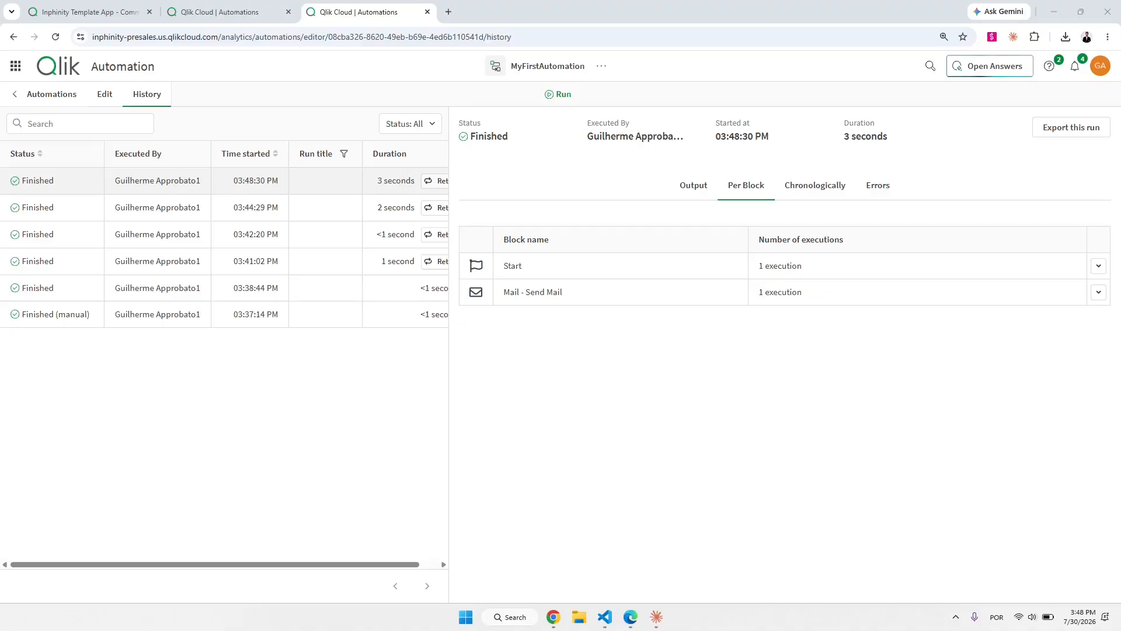
drag(771, 95, 596, 102)
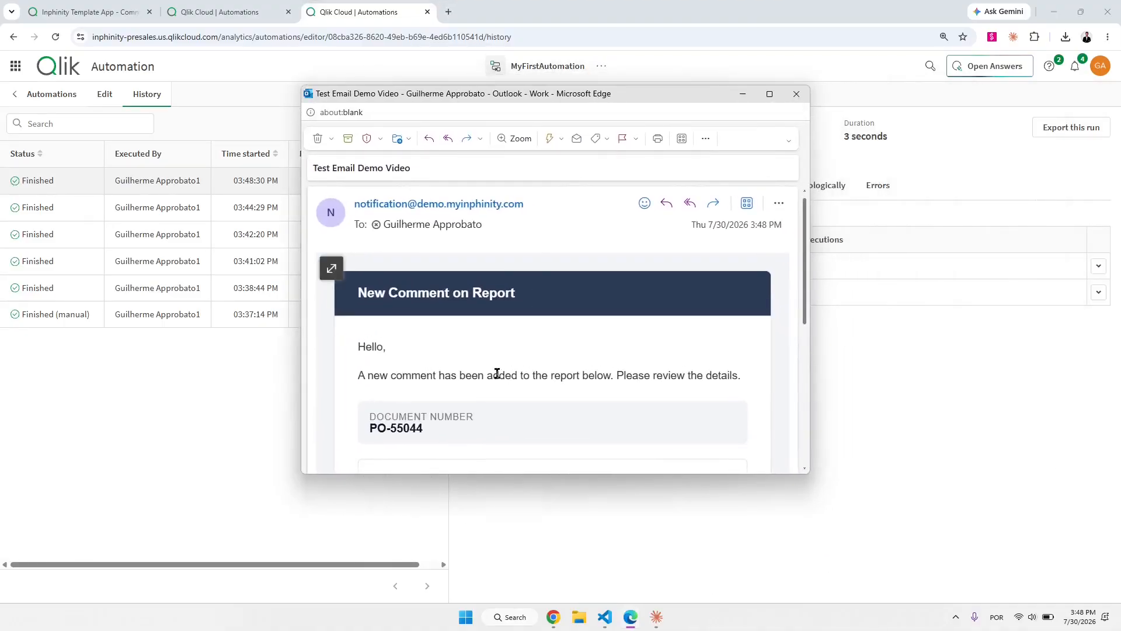
scroll(493, 373, down, 2)
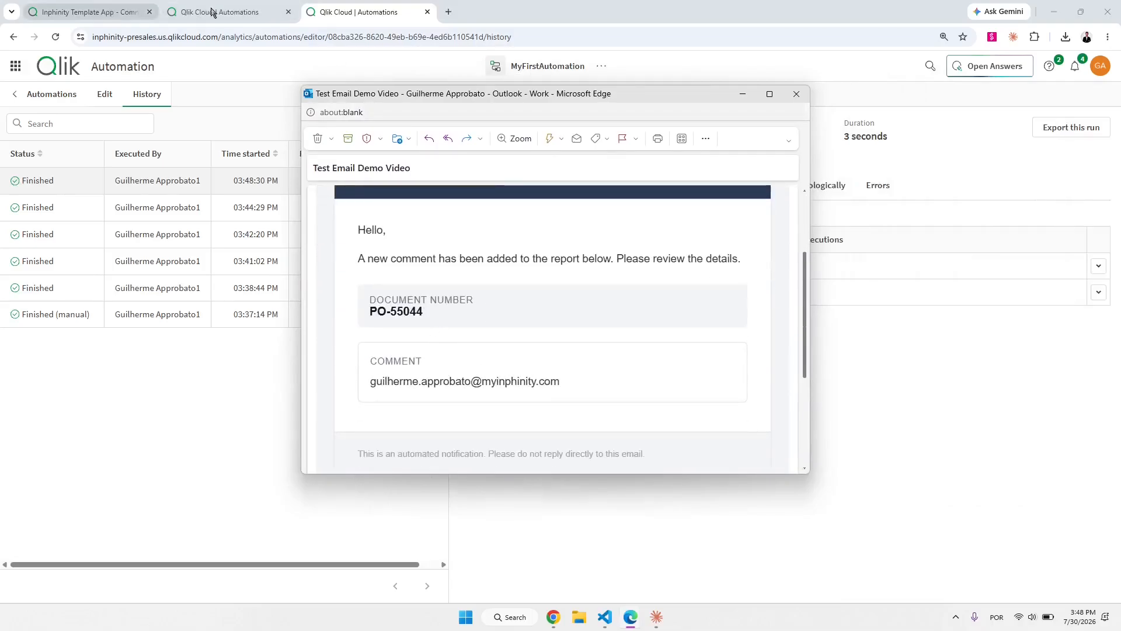
Inspect the received email, noting its Comment shows the email address.
click(92, 7)
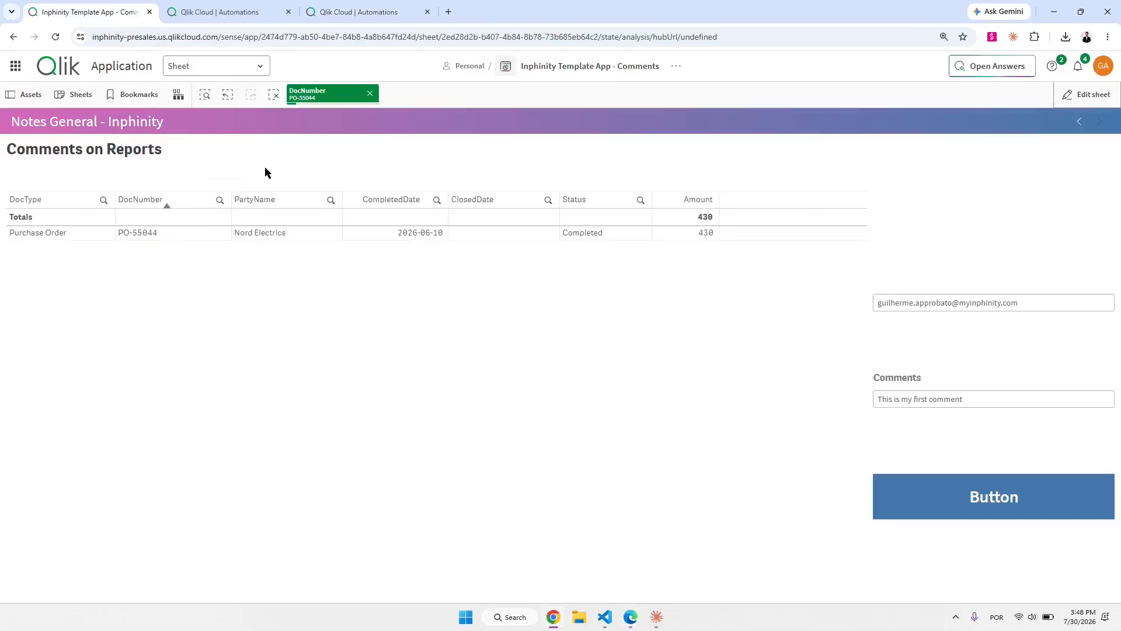
key(alt+Tab)
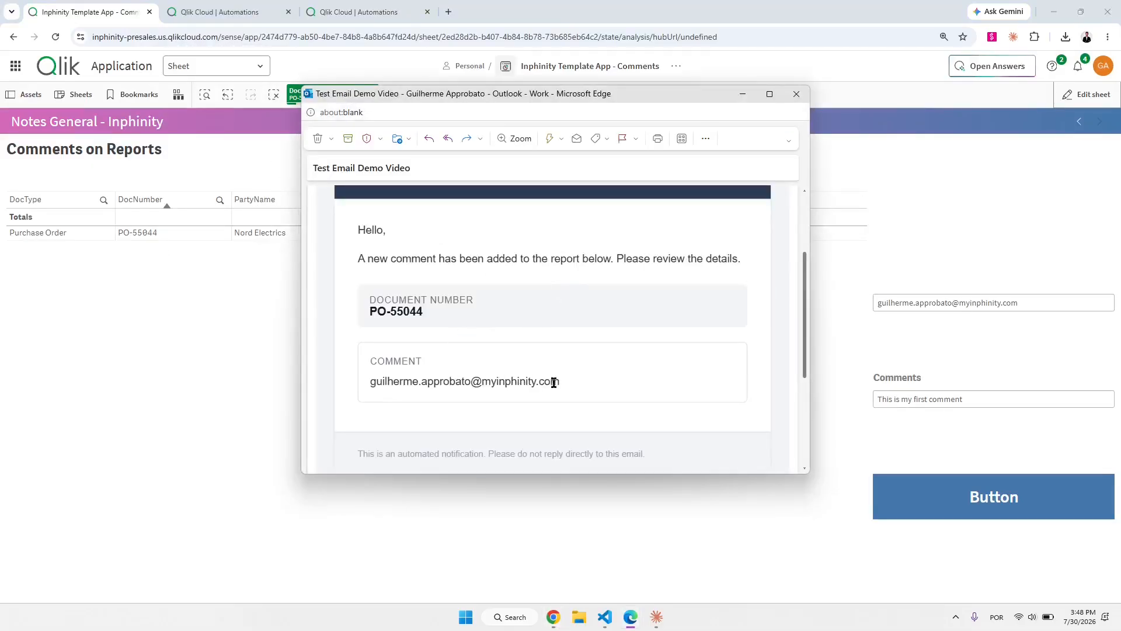
drag(554, 382, 370, 381)
click(894, 215)
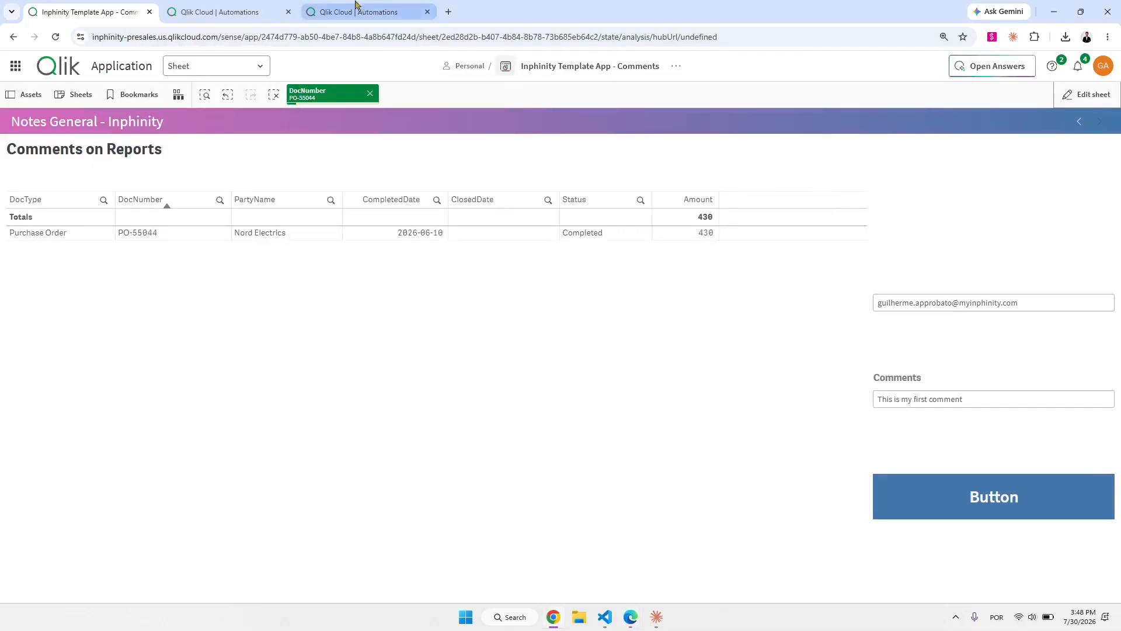
click(261, 6)
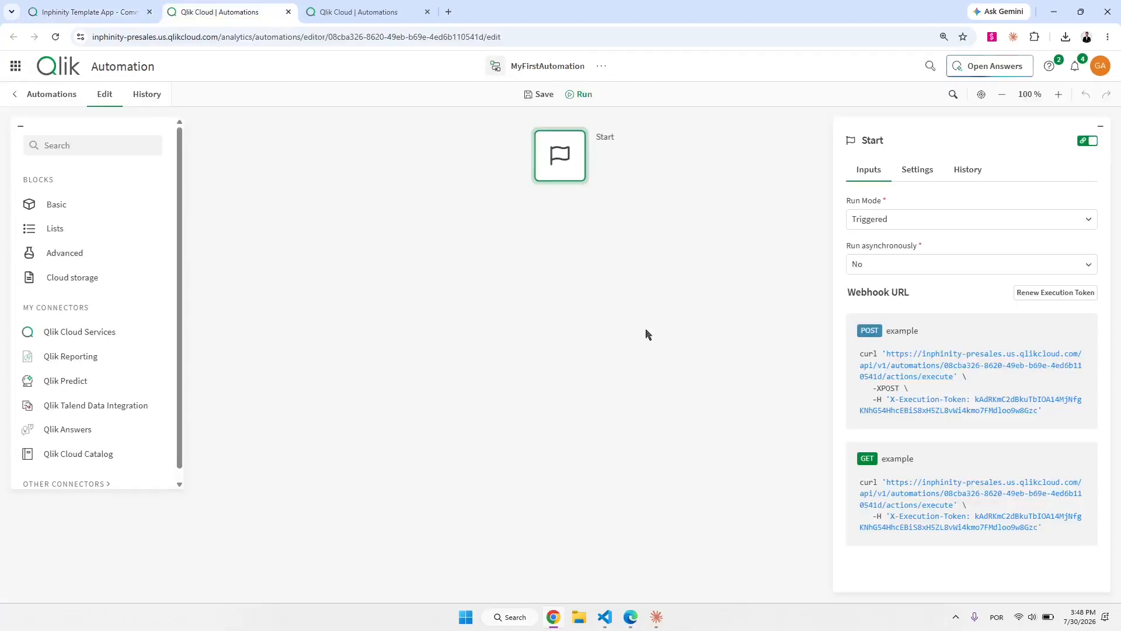
Change the Send Mail body reference from {$.Start.email} to {$.Start.message}.
click(388, 13)
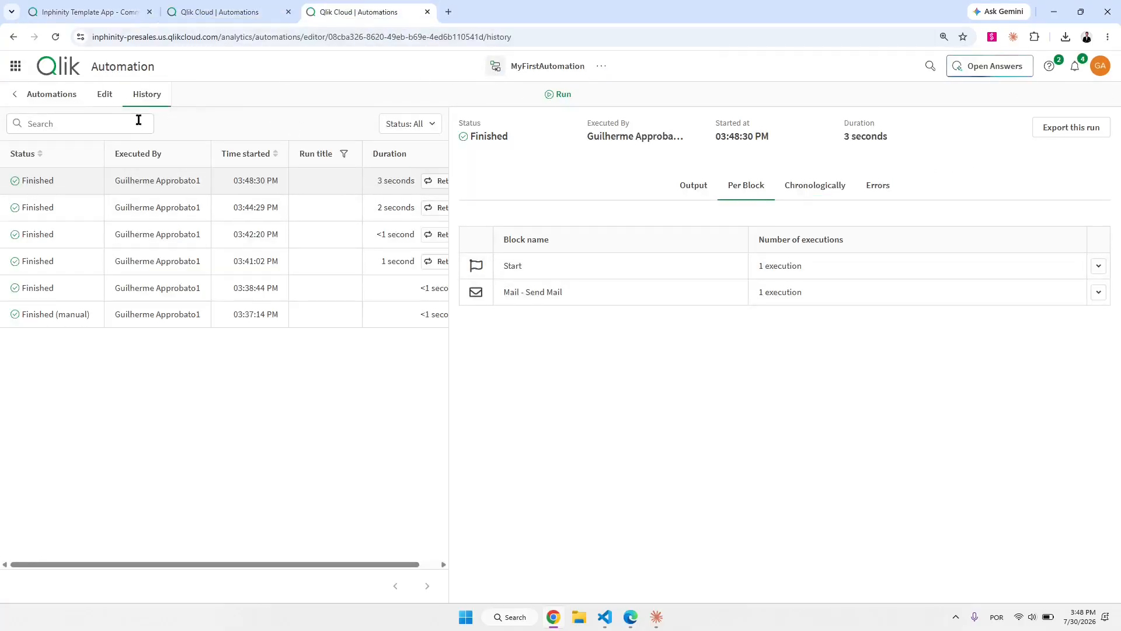
click(107, 97)
scroll(961, 489, down, 10)
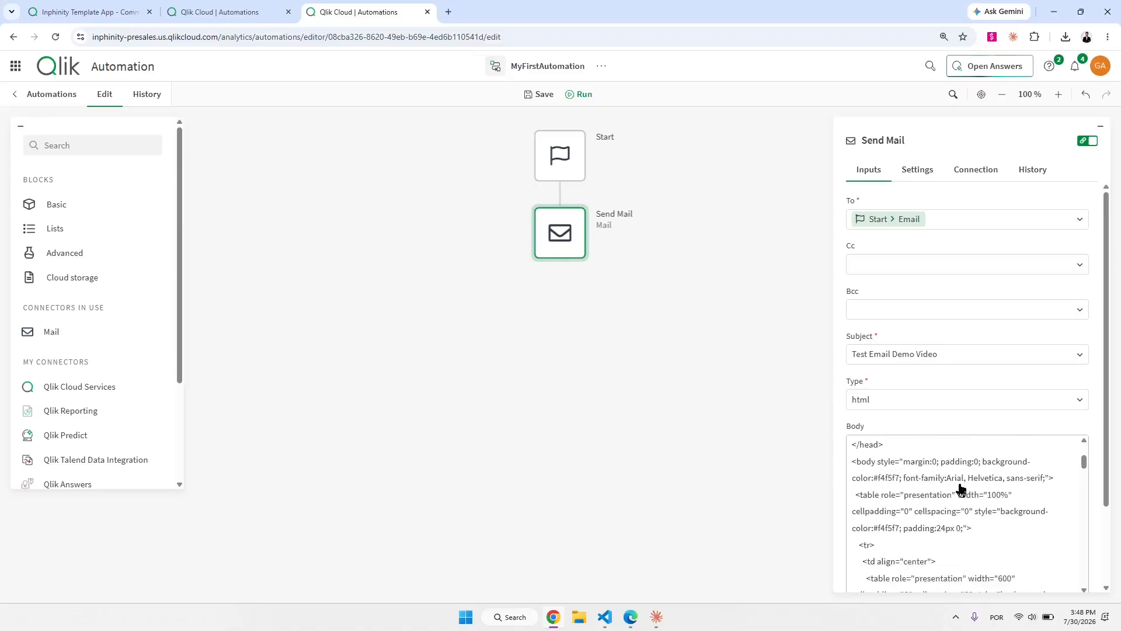
scroll(971, 520, down, 5)
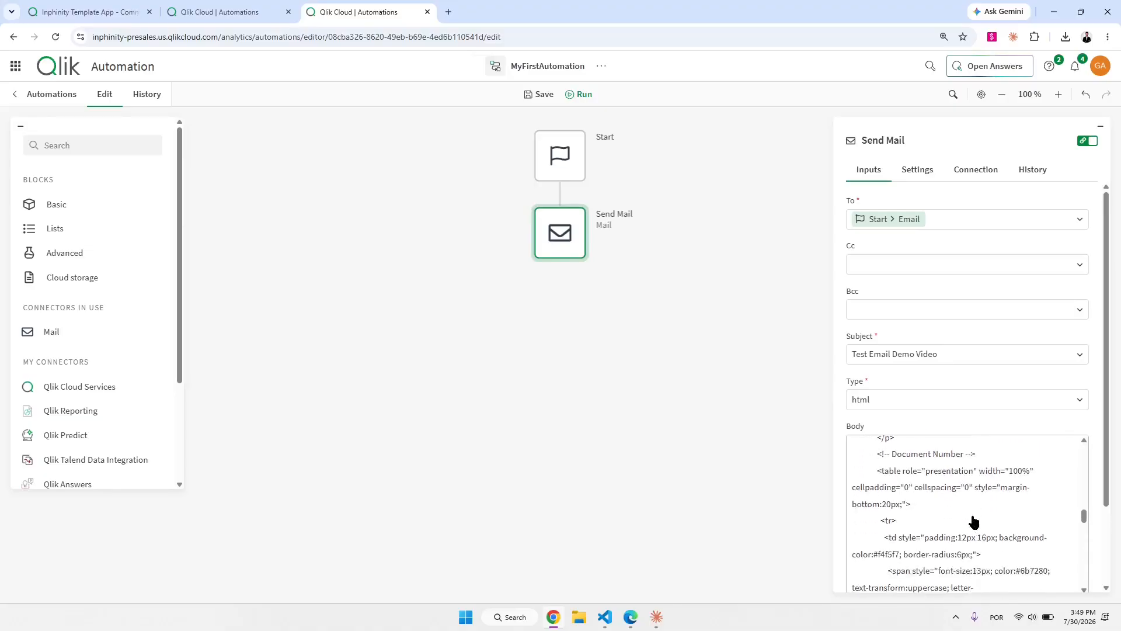
scroll(958, 462, down, 5)
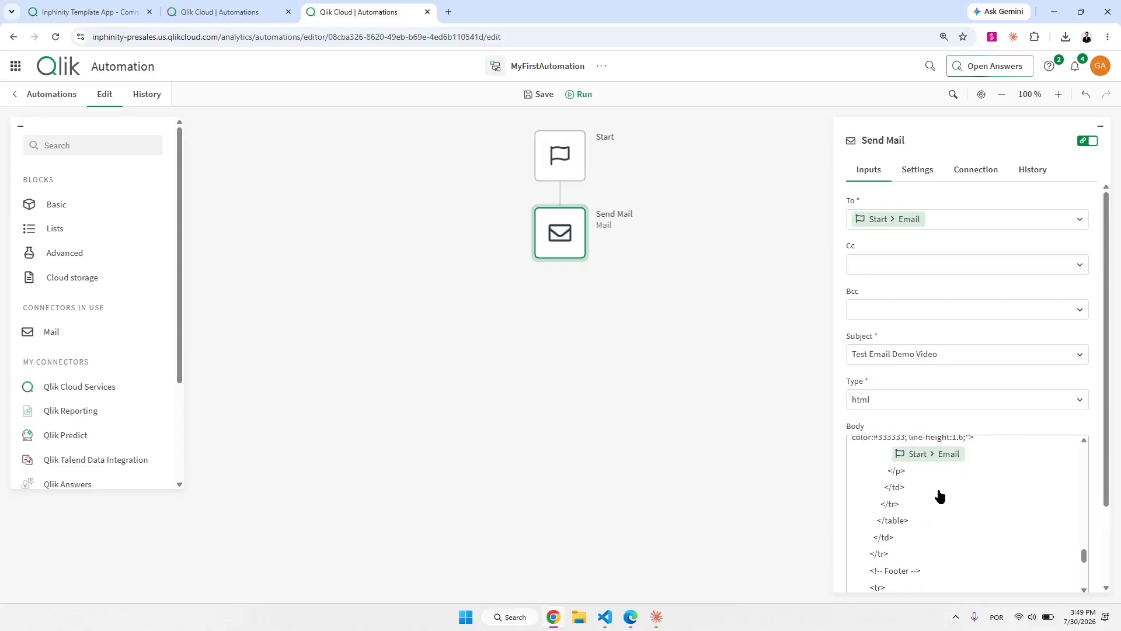
click(945, 455)
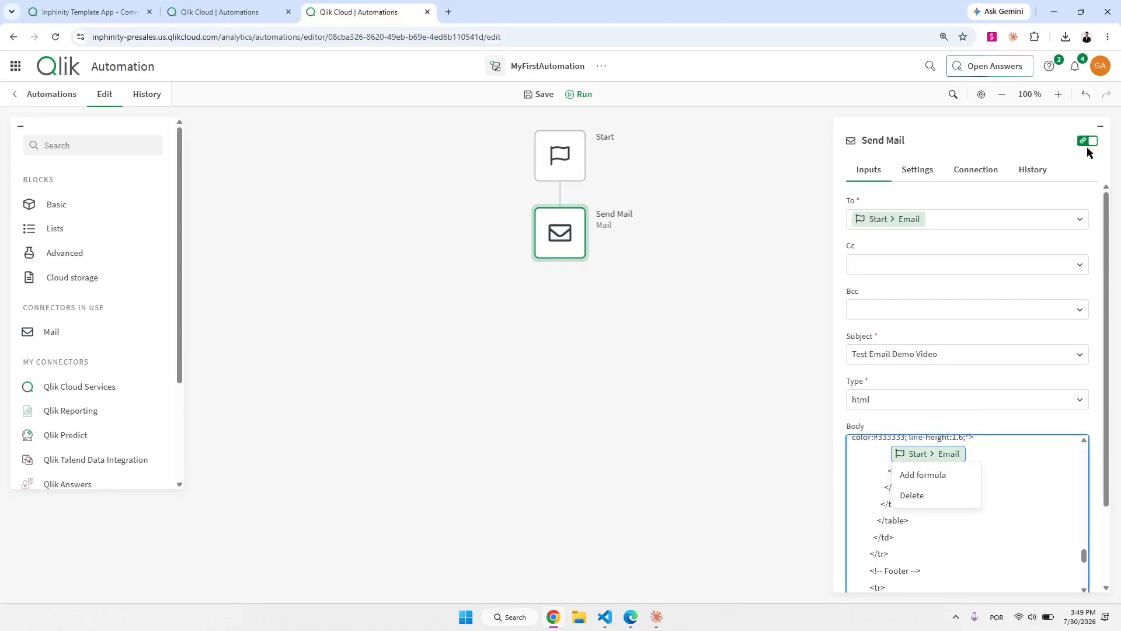
click(1088, 142)
click(941, 455)
drag(944, 455, 936, 456)
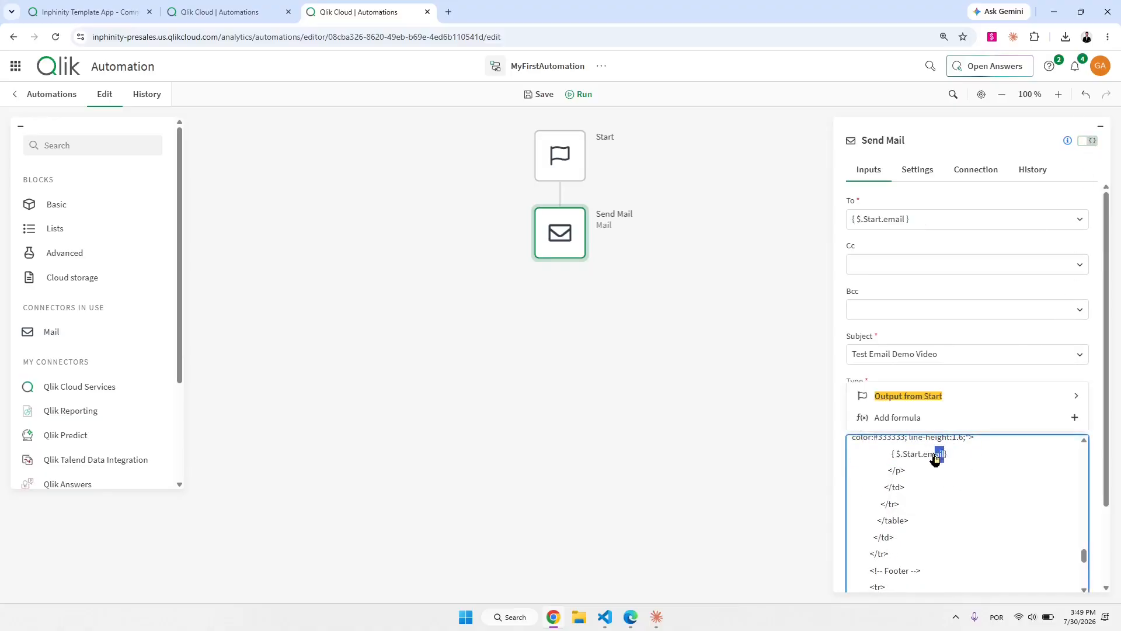
key(BackSpace)
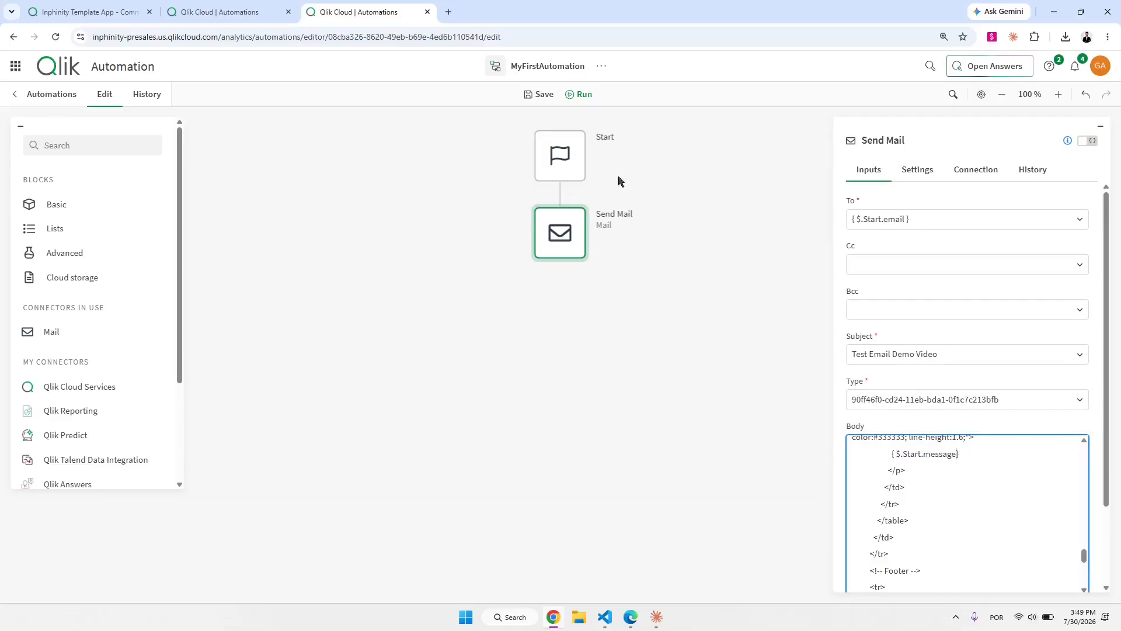
Save the automation and retry the latest run from History.
click(529, 94)
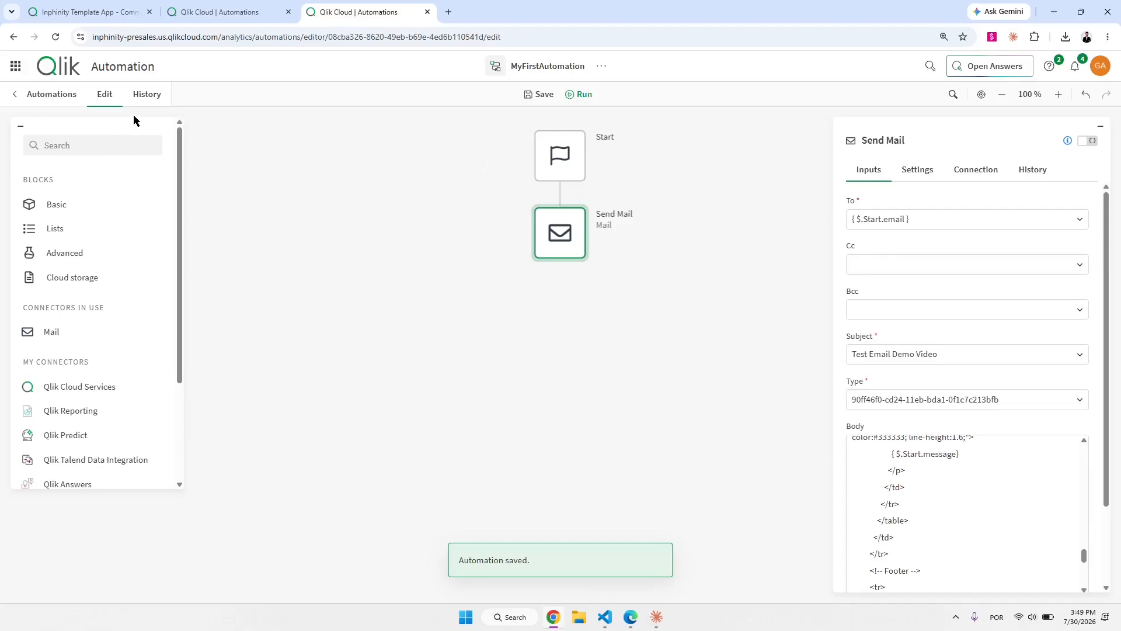
click(141, 98)
click(433, 184)
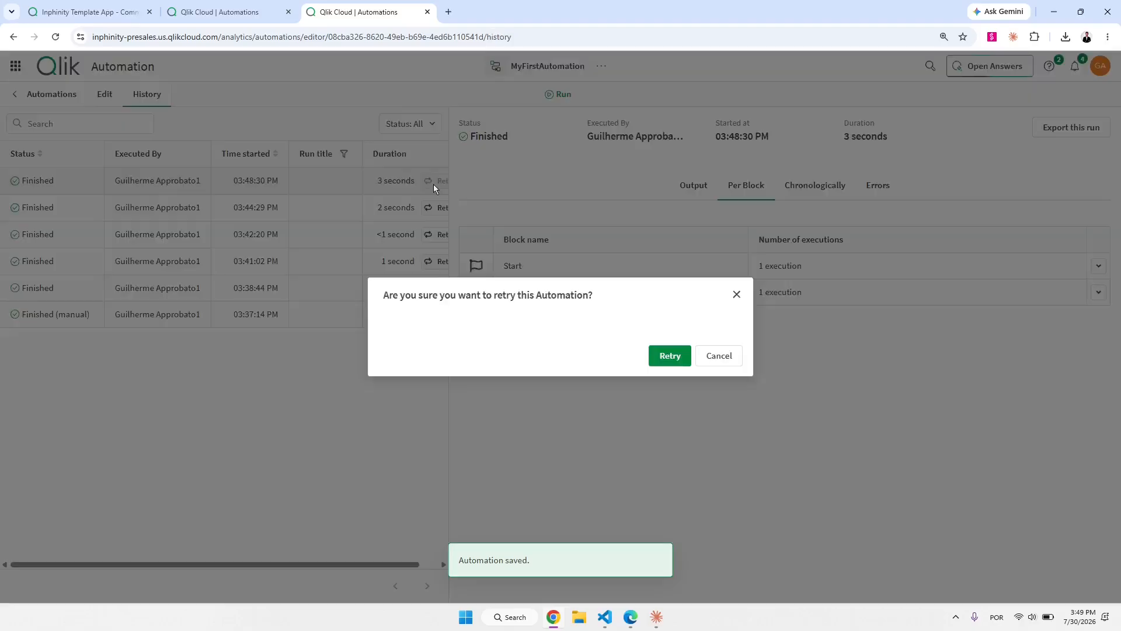
click(670, 356)
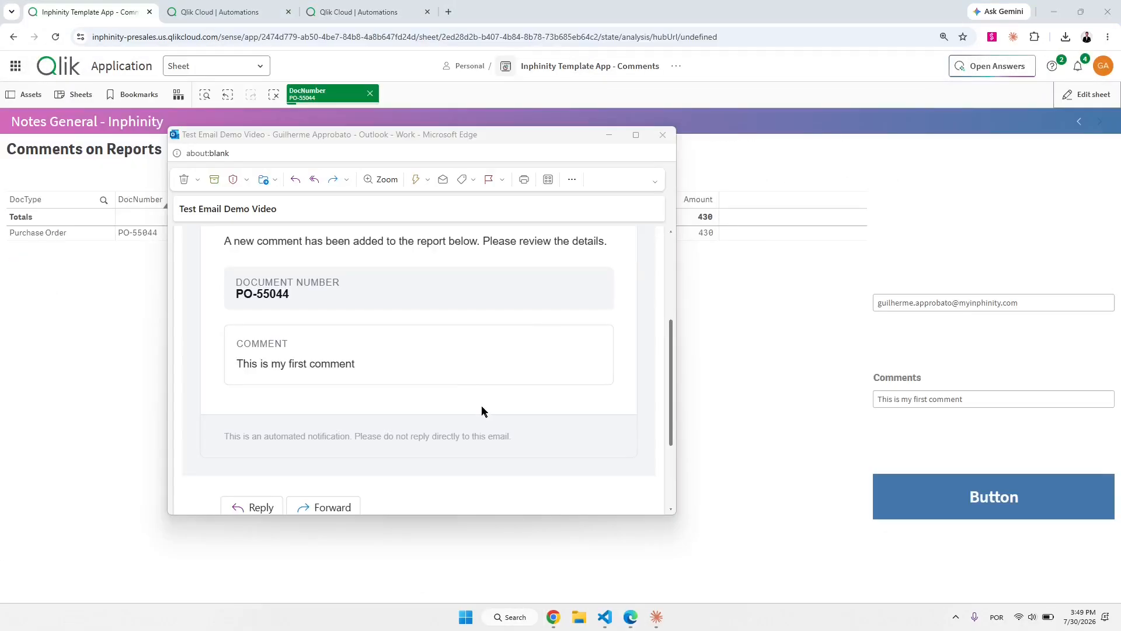
Check the new email showing document number PO-55044.
scroll(481, 409, up, 1)
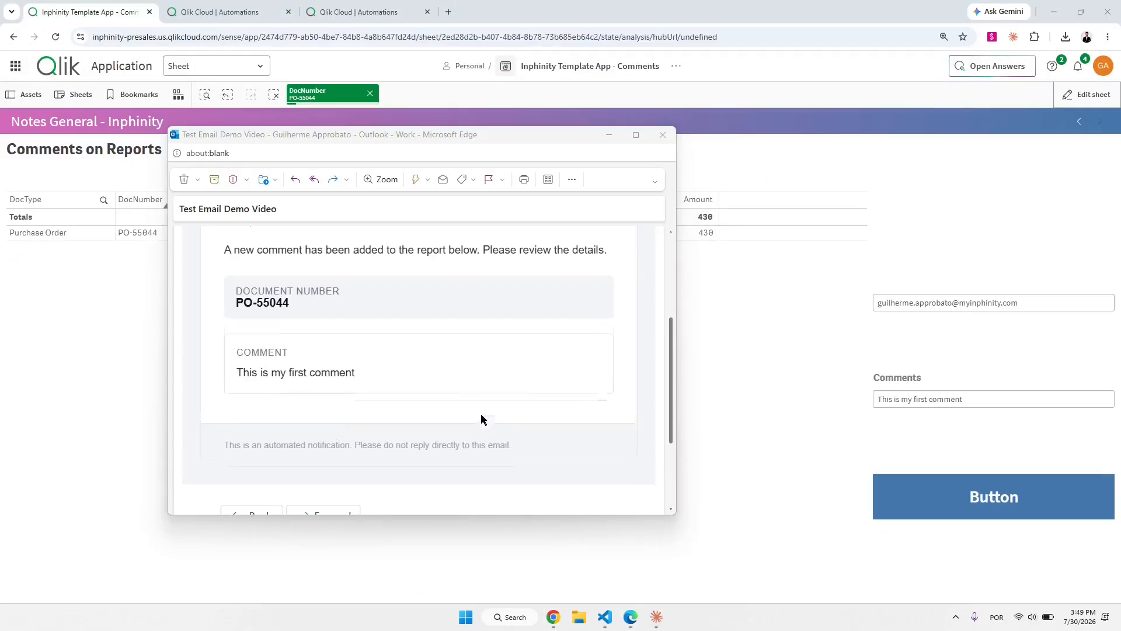
scroll(481, 416, up, 1)
click(358, 425)
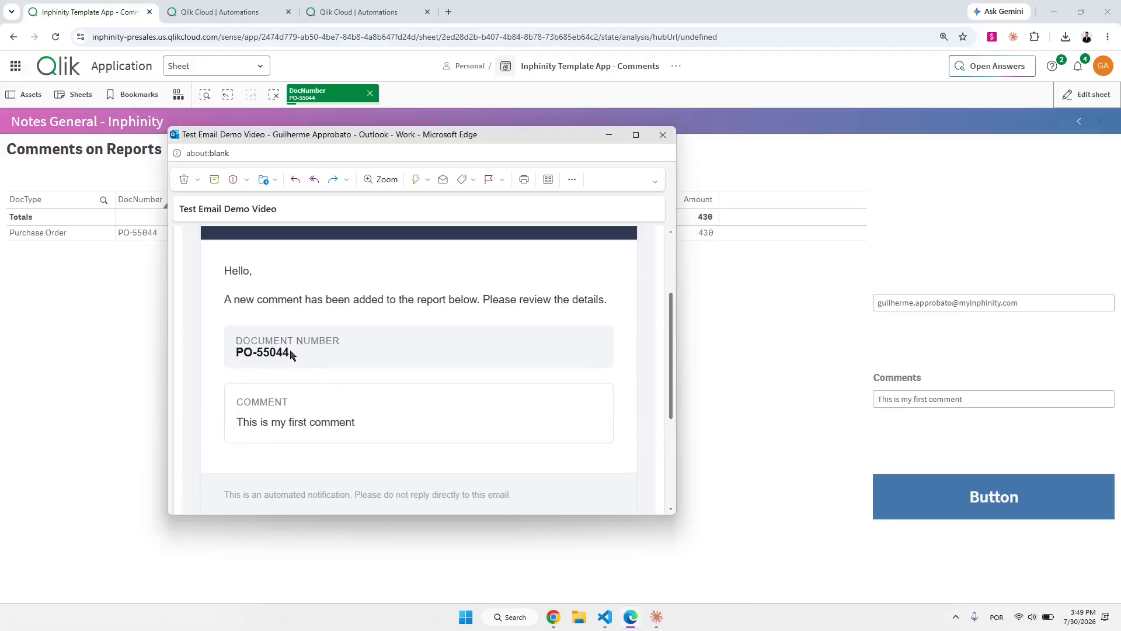
drag(290, 353, 227, 357)
click(408, 294)
click(794, 139)
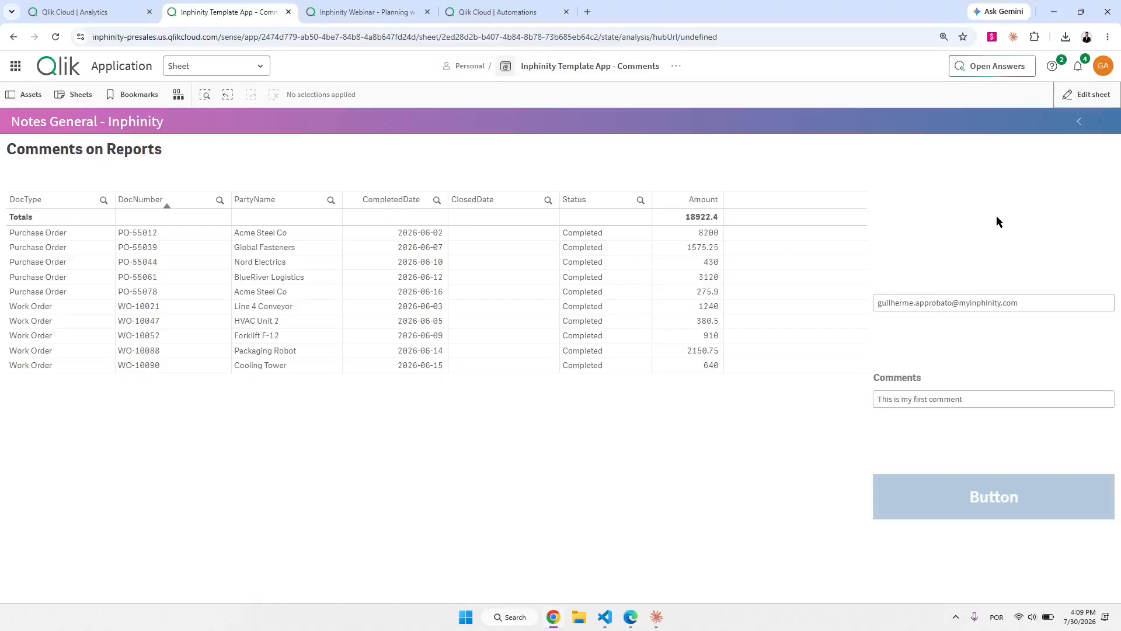
click(1080, 121)
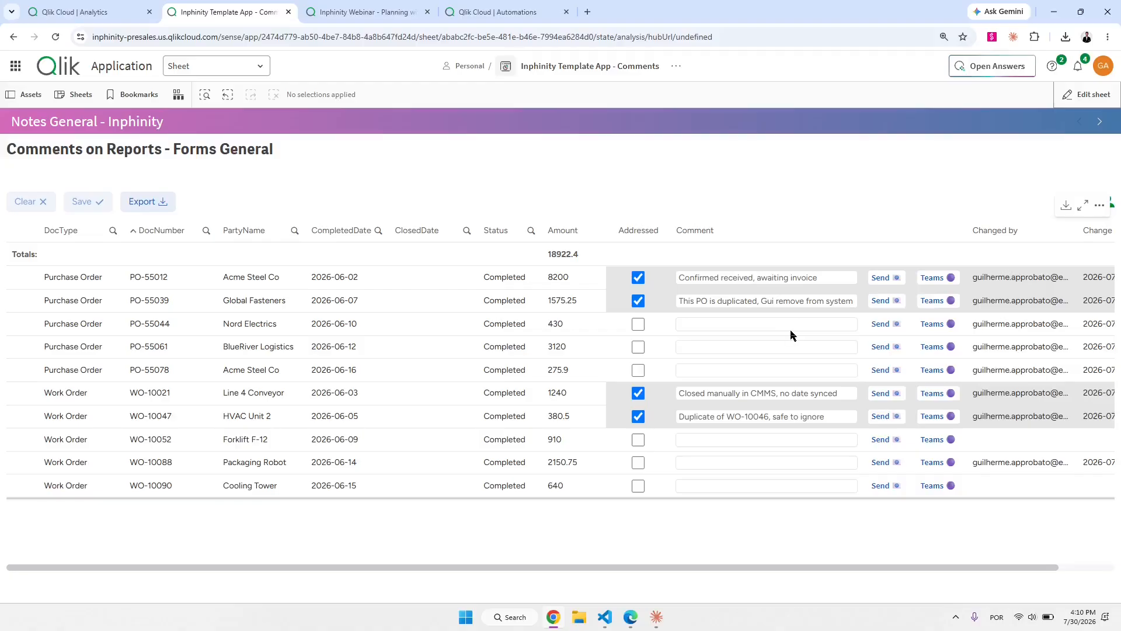
click(1100, 122)
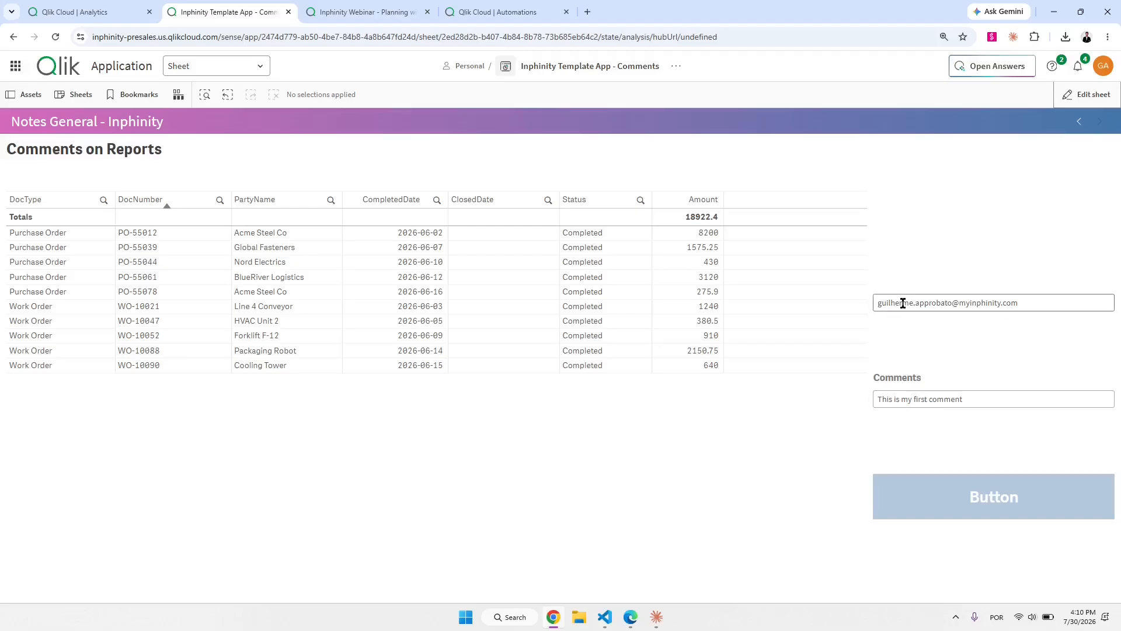
Open the Forms General comments sheet, briefly edit planning webinar values, then return.
click(1078, 121)
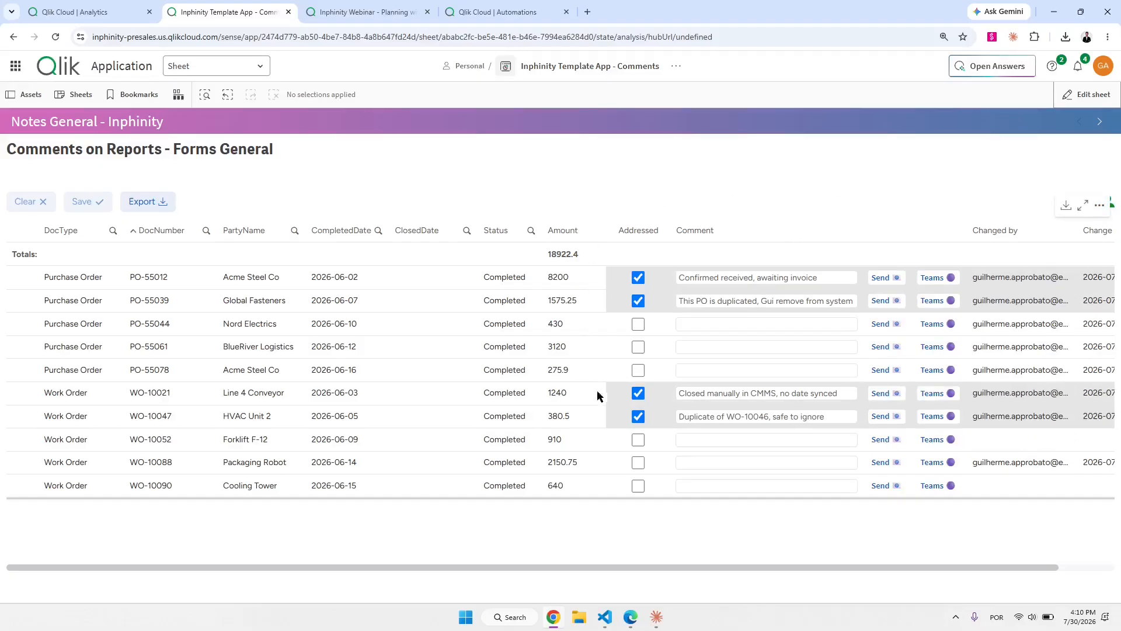
click(363, 12)
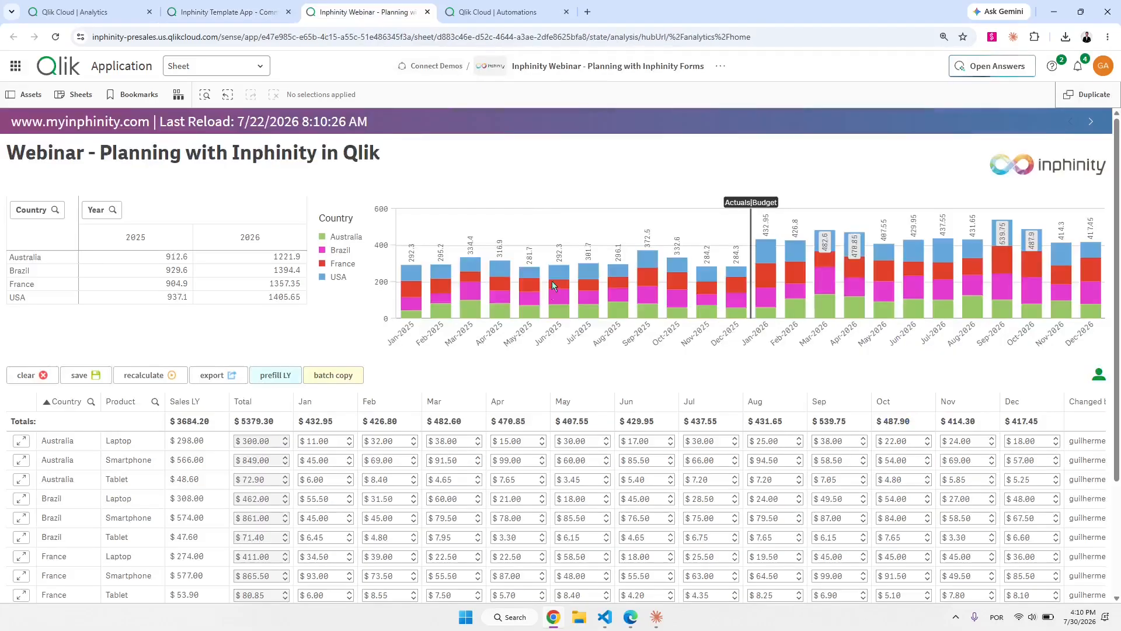
click(429, 461)
click(451, 480)
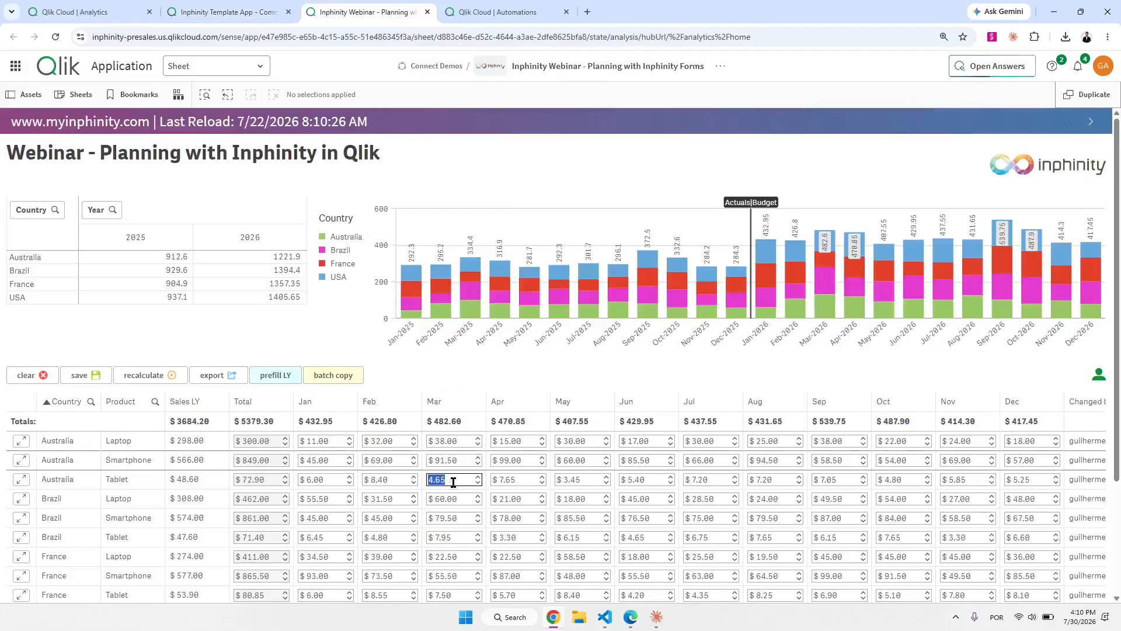
click(497, 480)
click(518, 499)
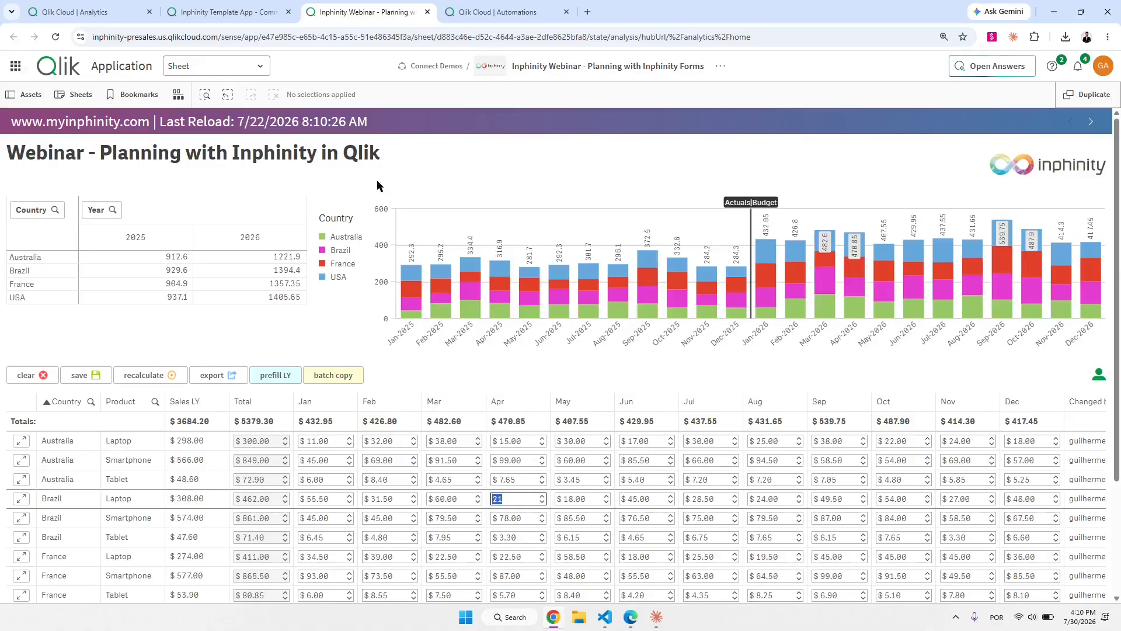
click(233, 12)
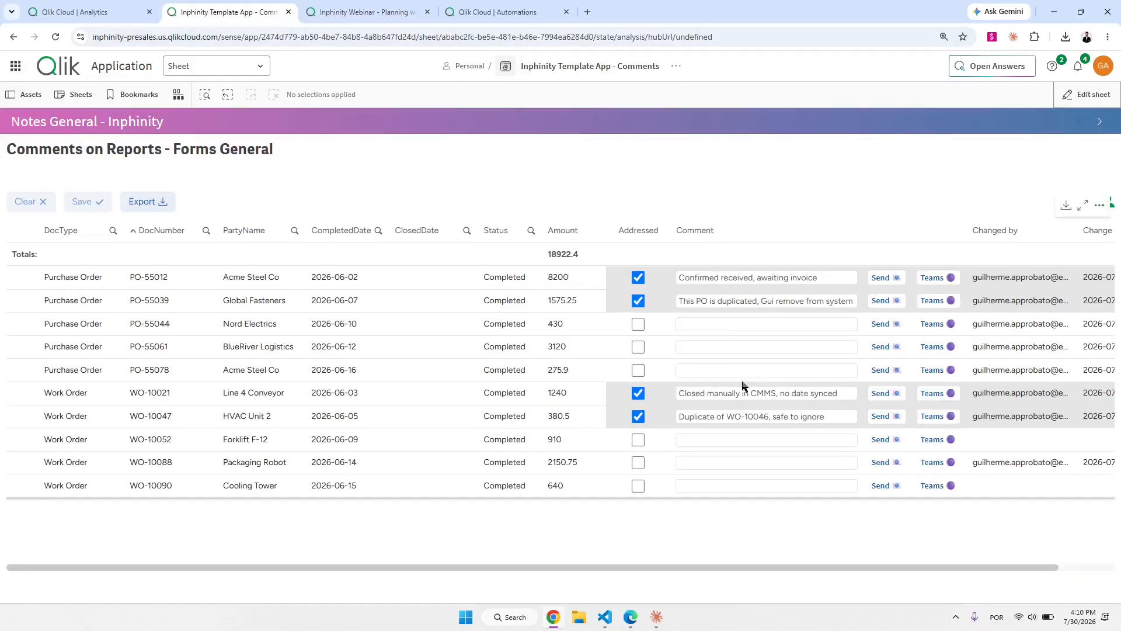
In edit mode on Comments on Reports, delete the email and Comments input objects.
click(1102, 123)
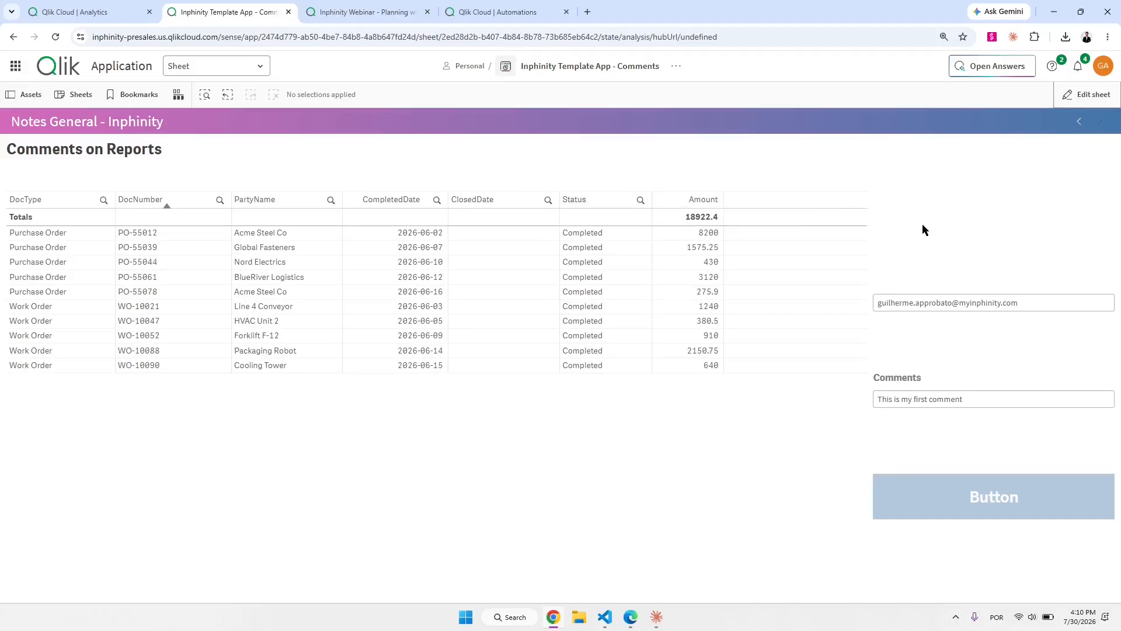
click(1086, 95)
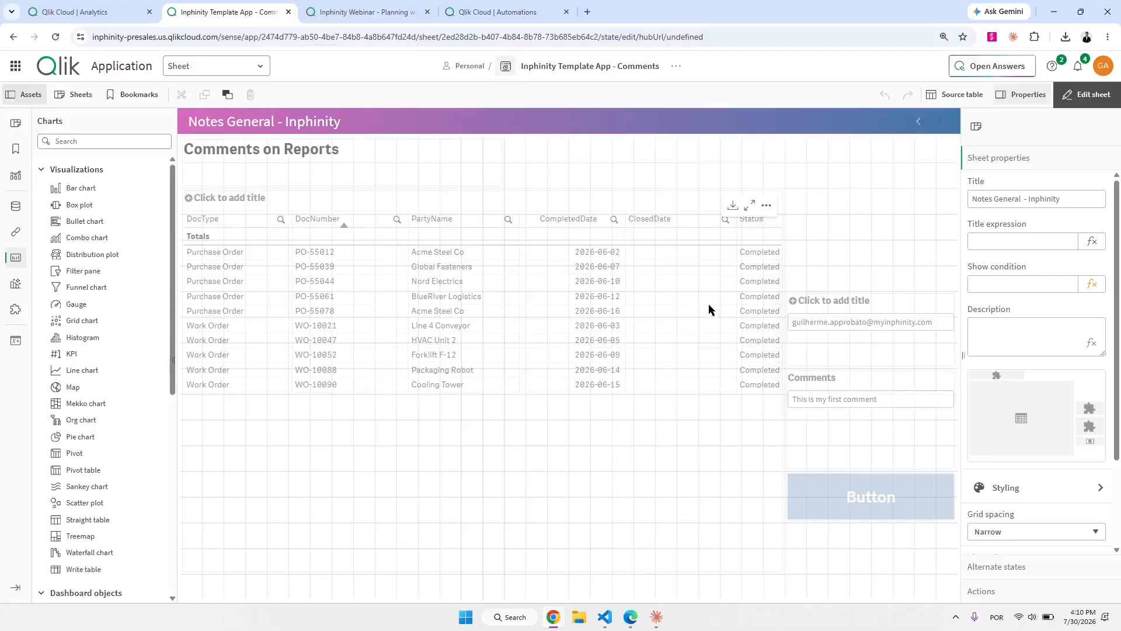
click(709, 310)
click(866, 361)
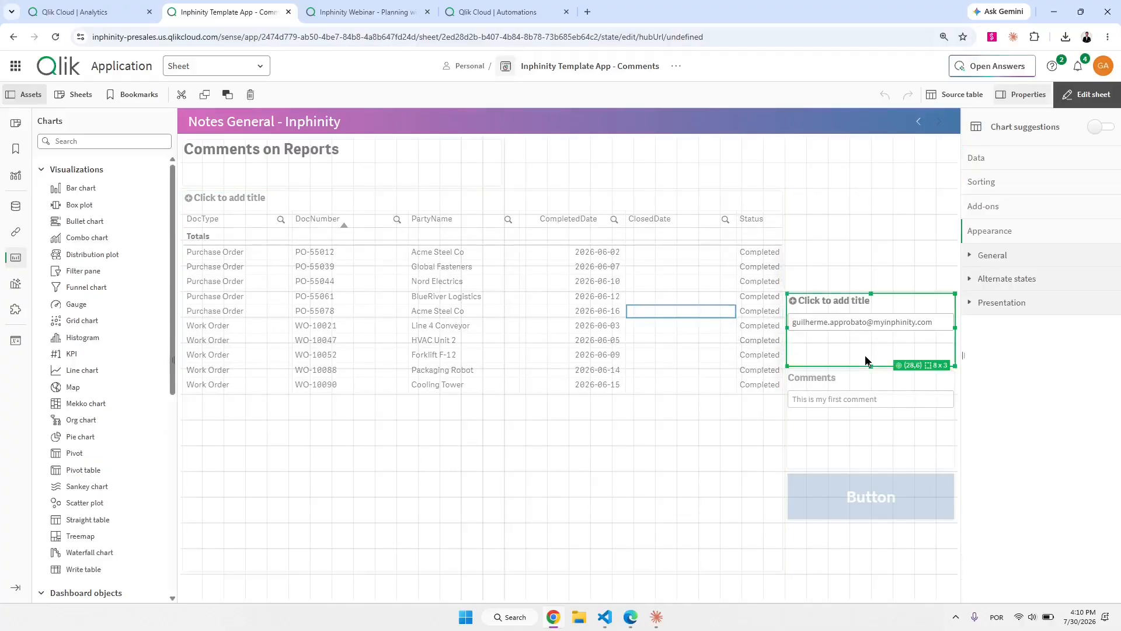
key(Delete)
click(856, 435)
key(Delete)
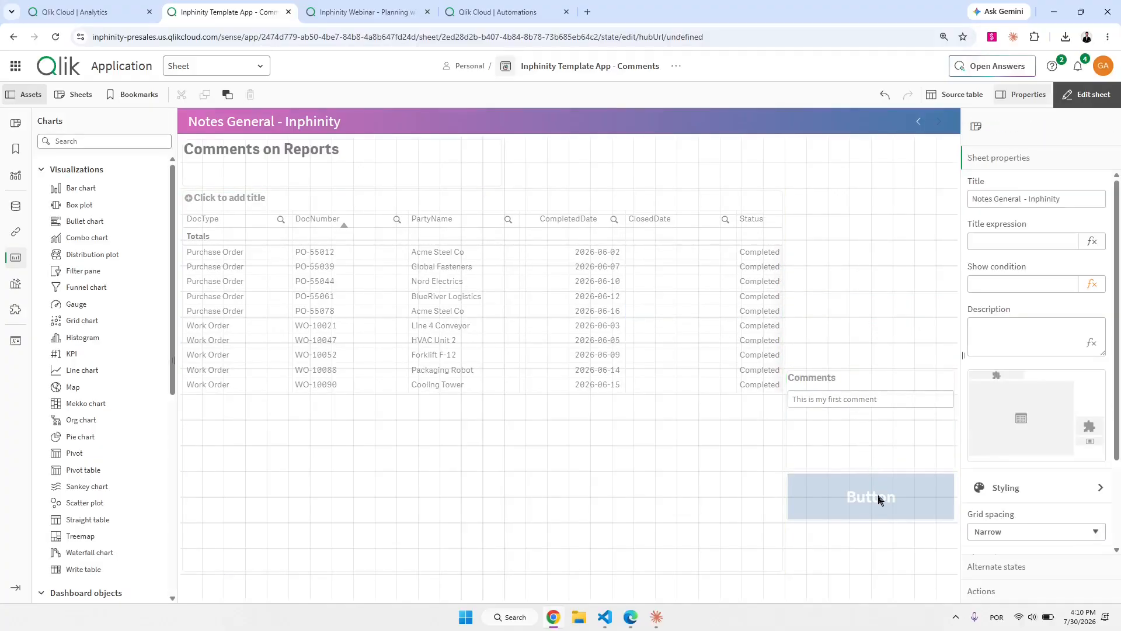
Widen the DocNumber table to reveal the Amount column.
click(697, 426)
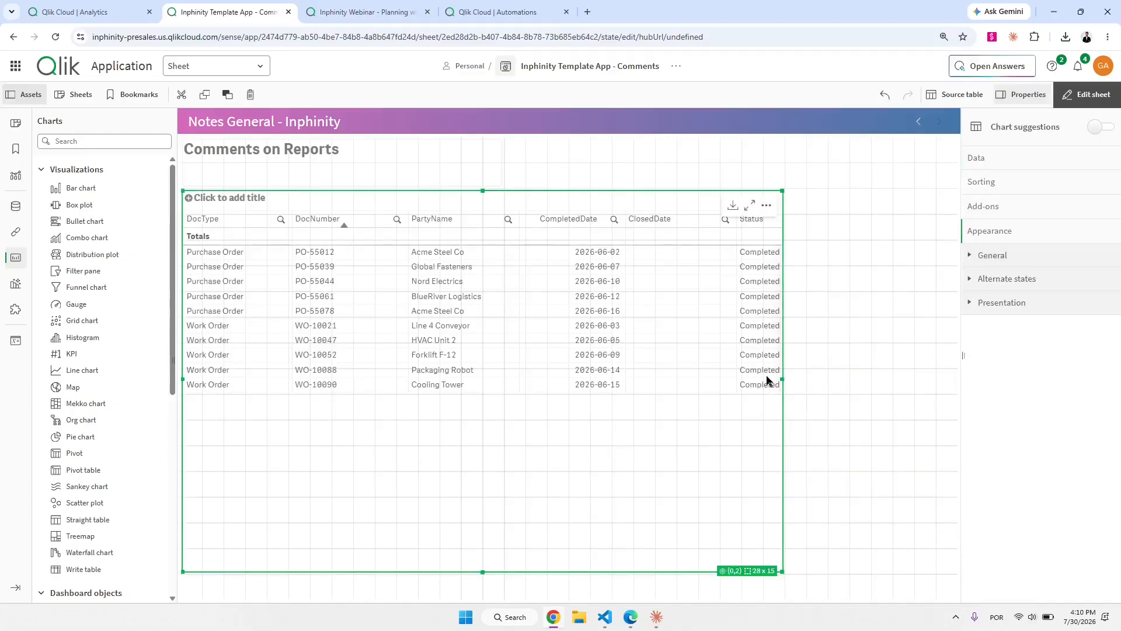
drag(783, 378, 955, 378)
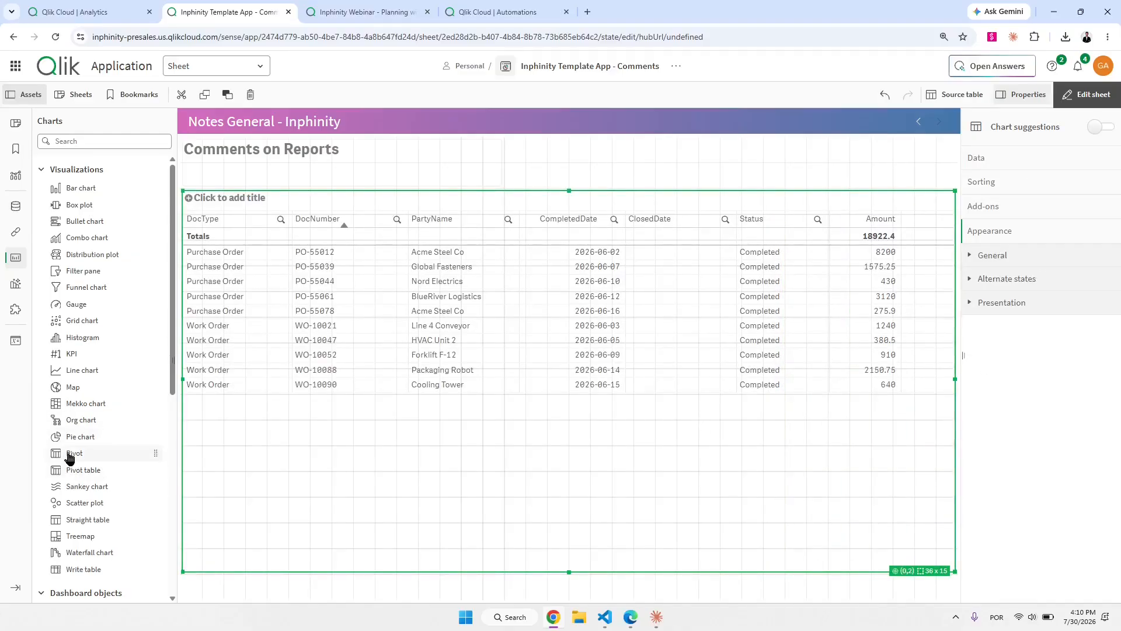
click(16, 310)
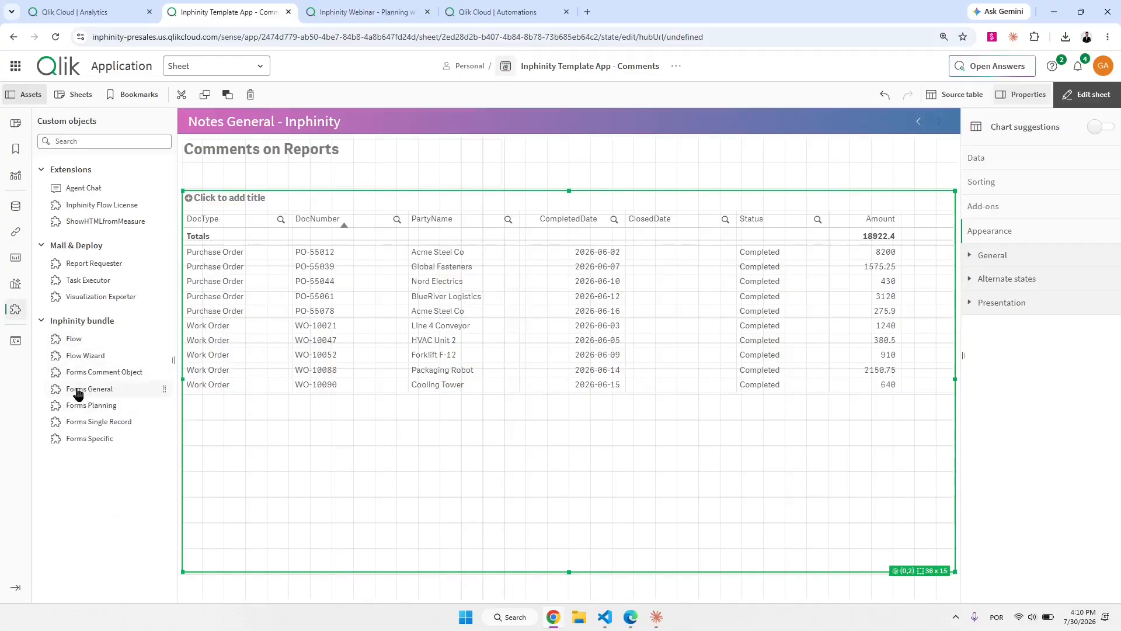
Shorten the DocNumber table and place an enlarged Forms General object below it.
click(107, 392)
click(606, 159)
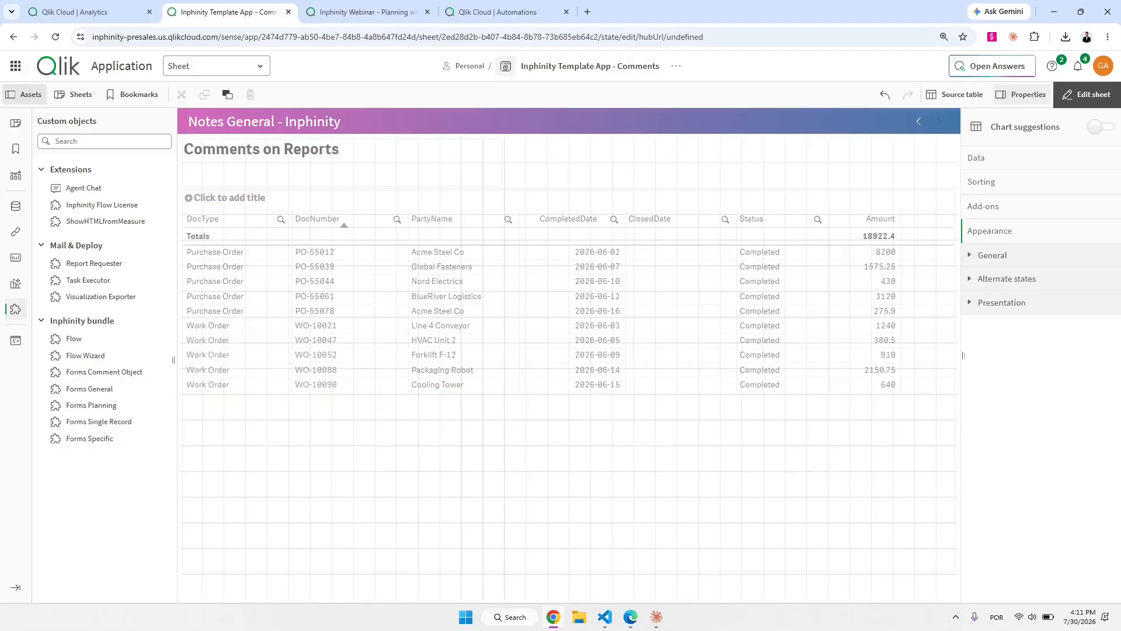
click(536, 564)
drag(568, 572, 563, 341)
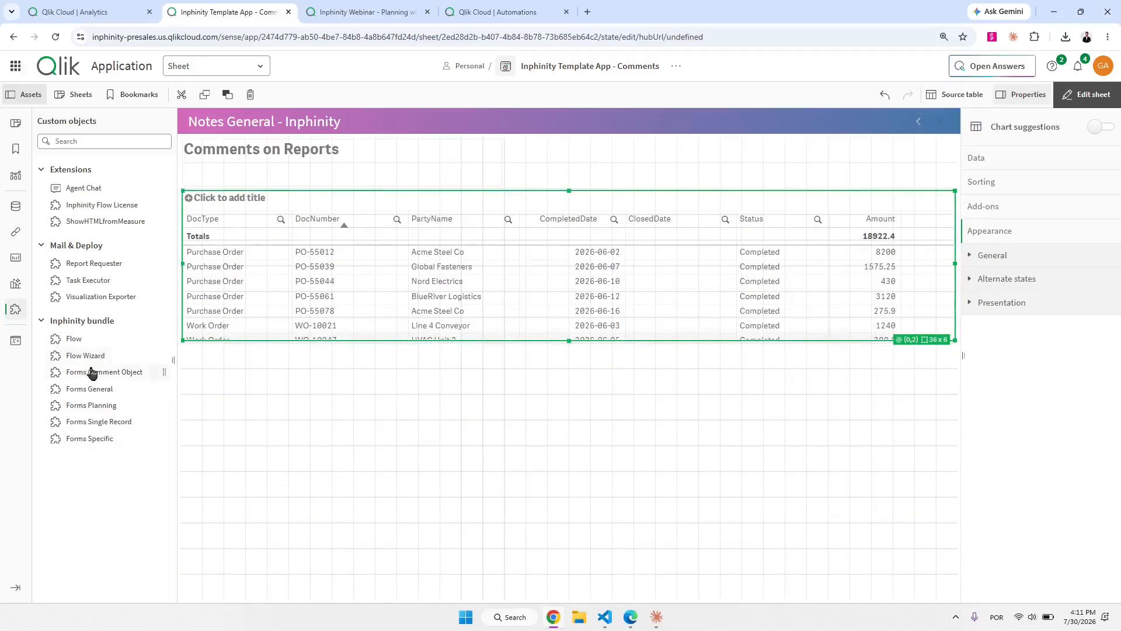
drag(88, 390, 376, 414)
drag(568, 372, 890, 345)
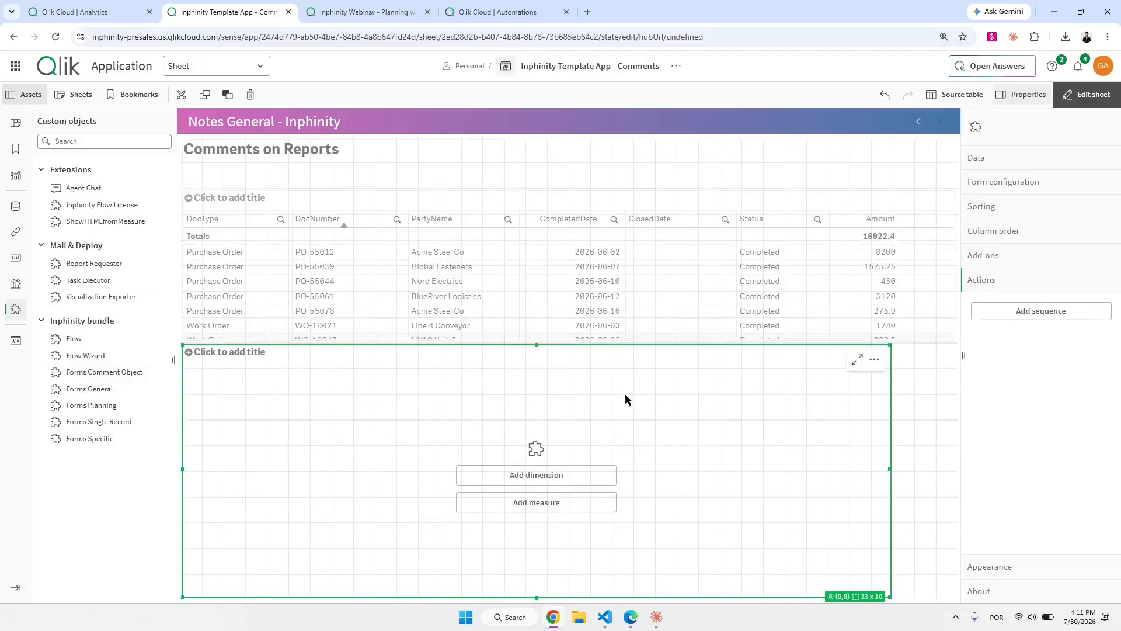
Add DocNumber as the form's first dimension.
click(533, 480)
text(Doc)
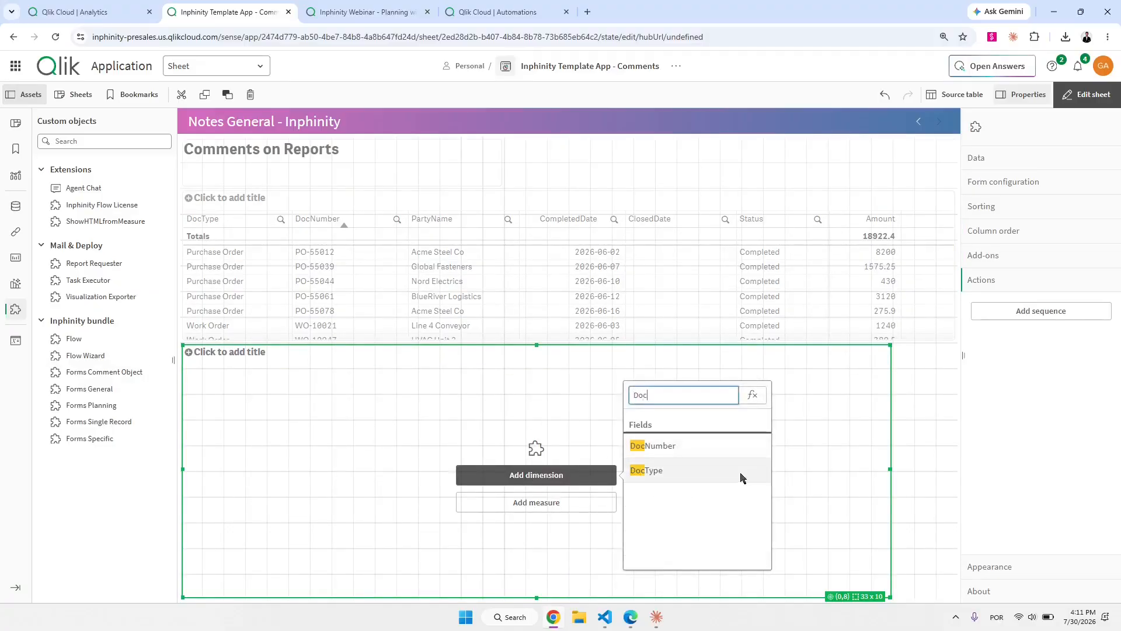
click(720, 448)
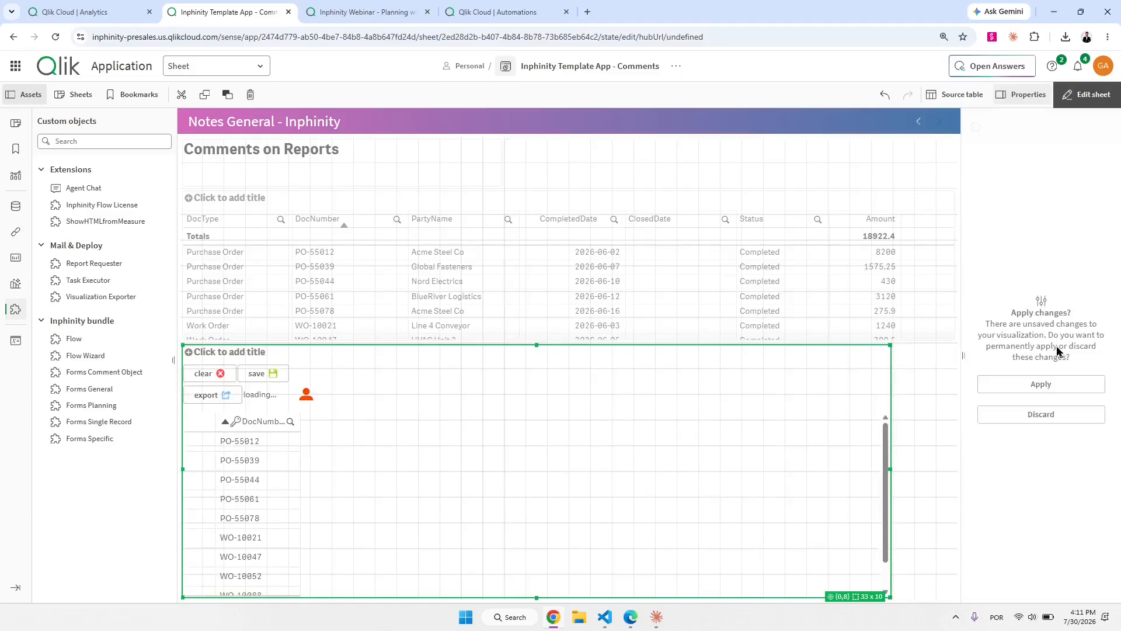
click(1056, 386)
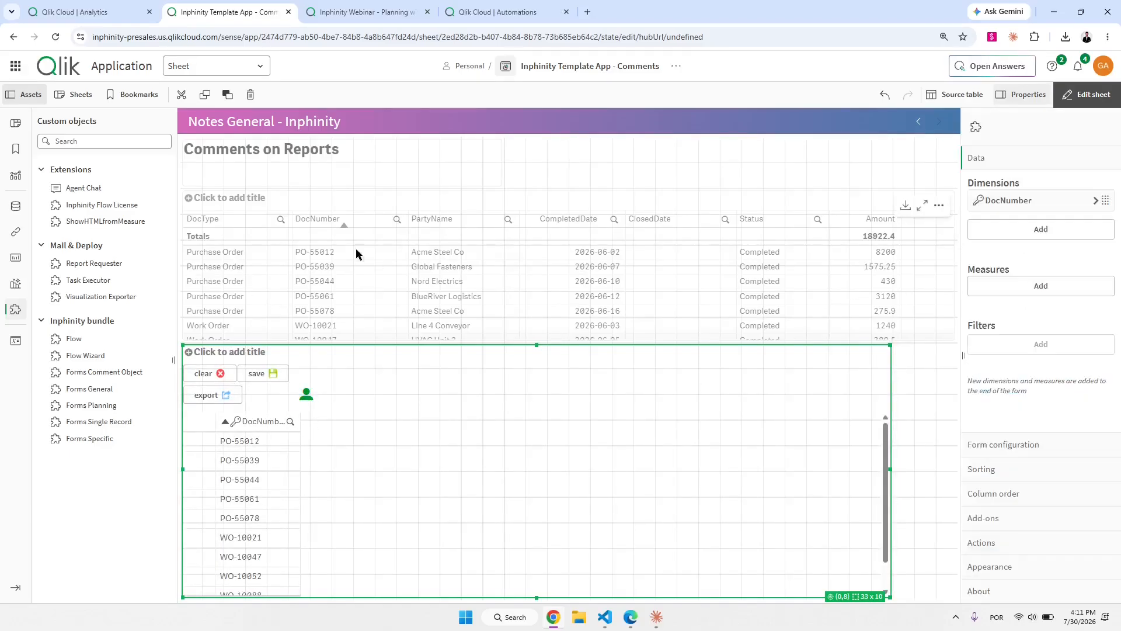
Add DocType, PartyName and CompletedDate dimensions and an Amount measure to the form.
click(1018, 234)
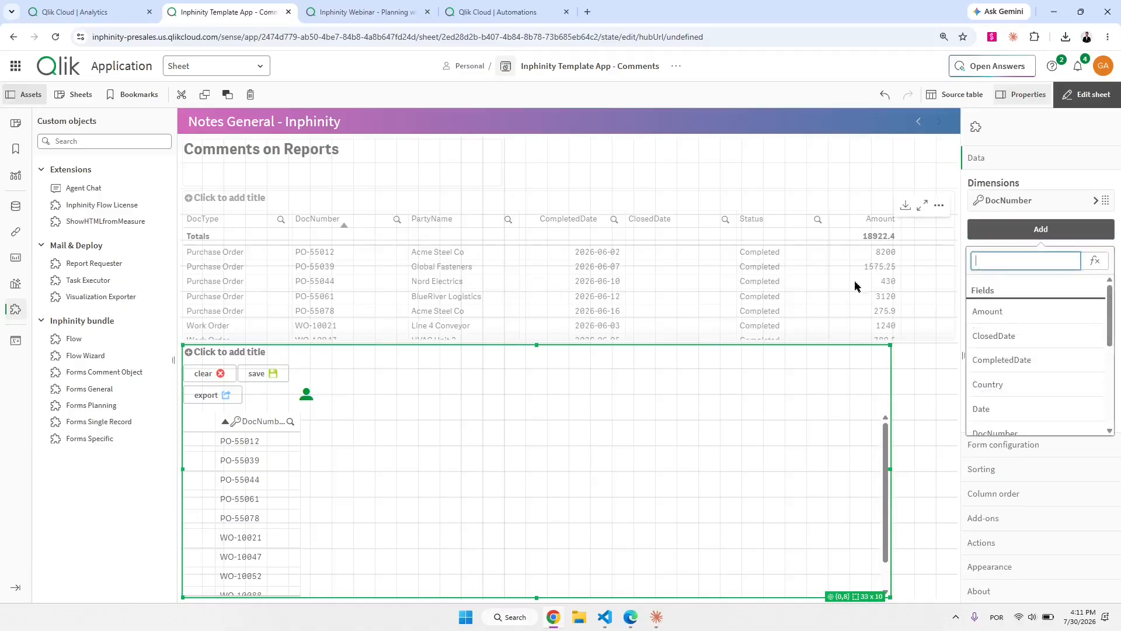
text(Doc)
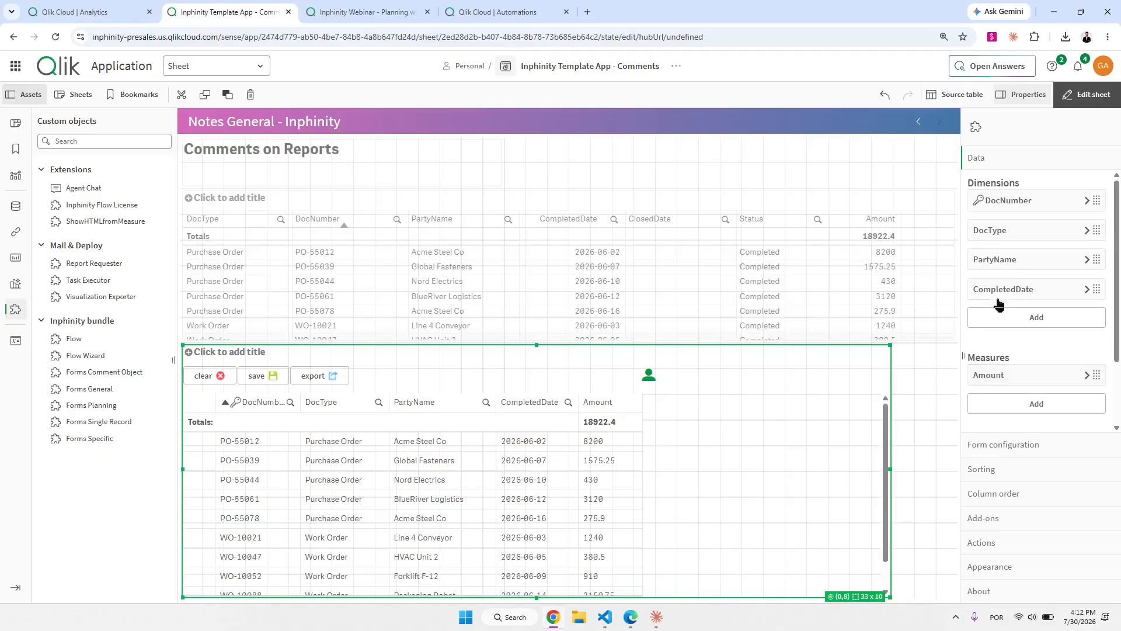
drag(971, 188, 1052, 212)
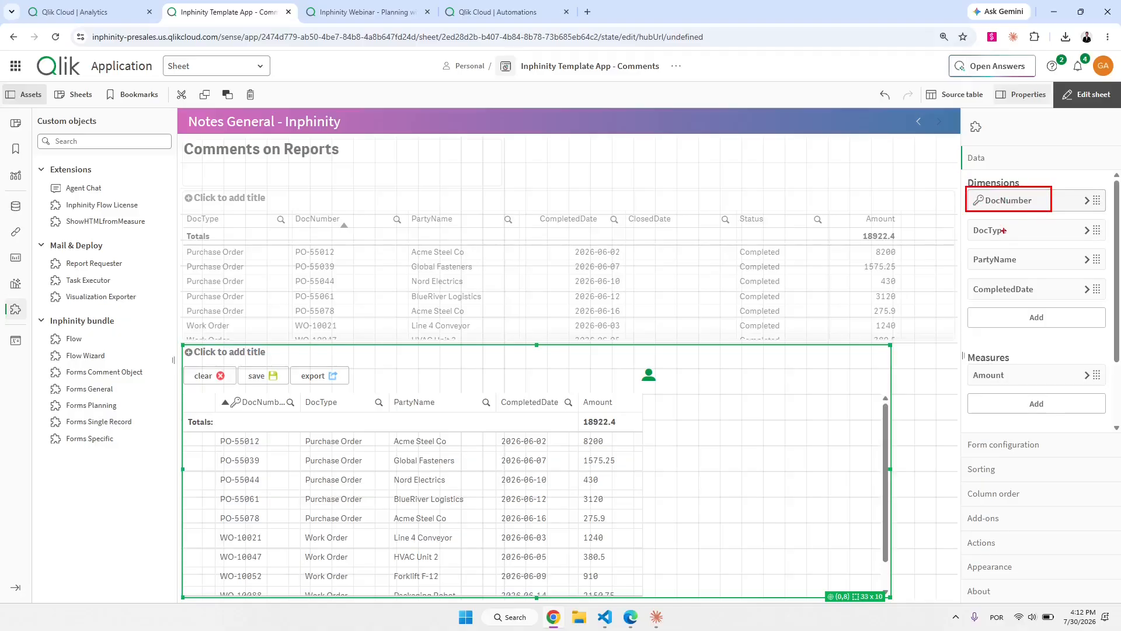
key(Escape)
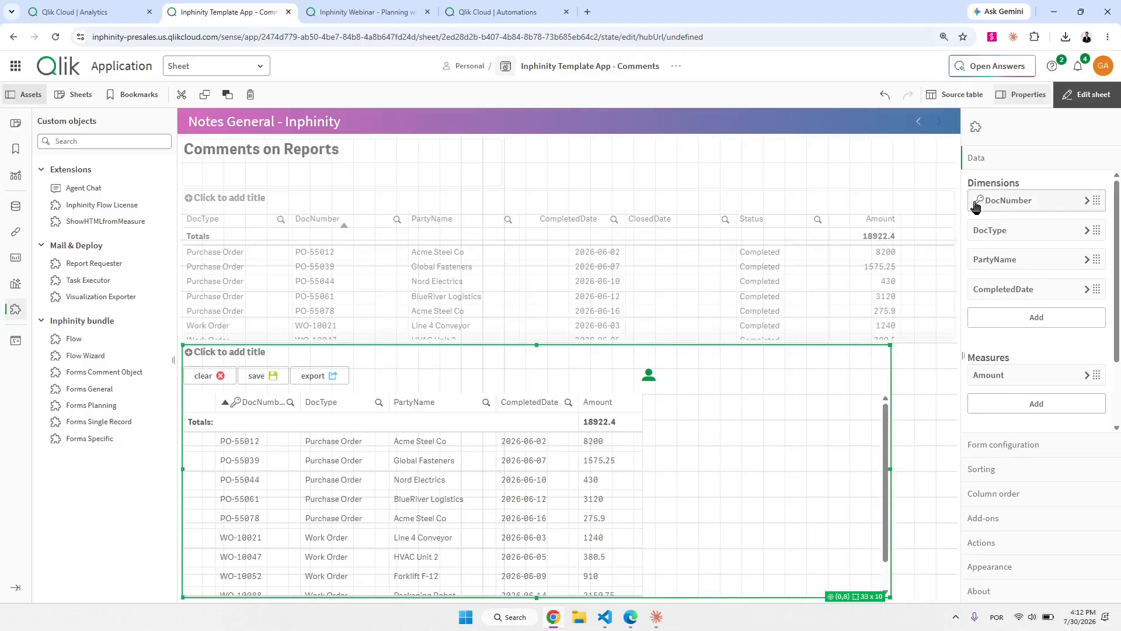
Add a checkbox field with column name and label Assigned, centre-aligned.
click(1004, 446)
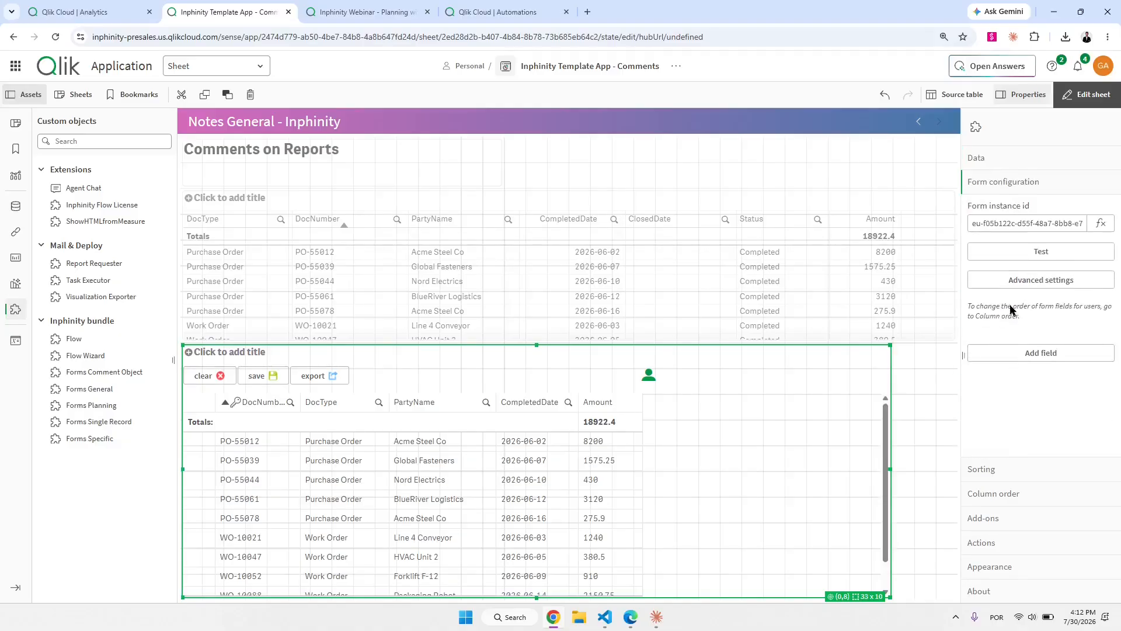
click(1037, 354)
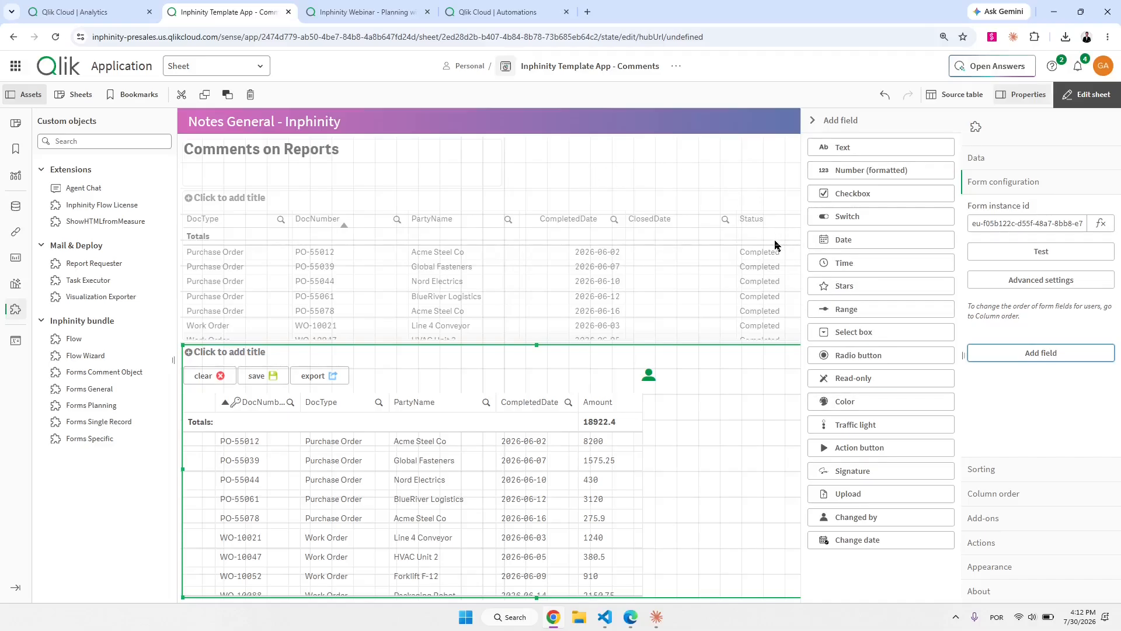
click(854, 194)
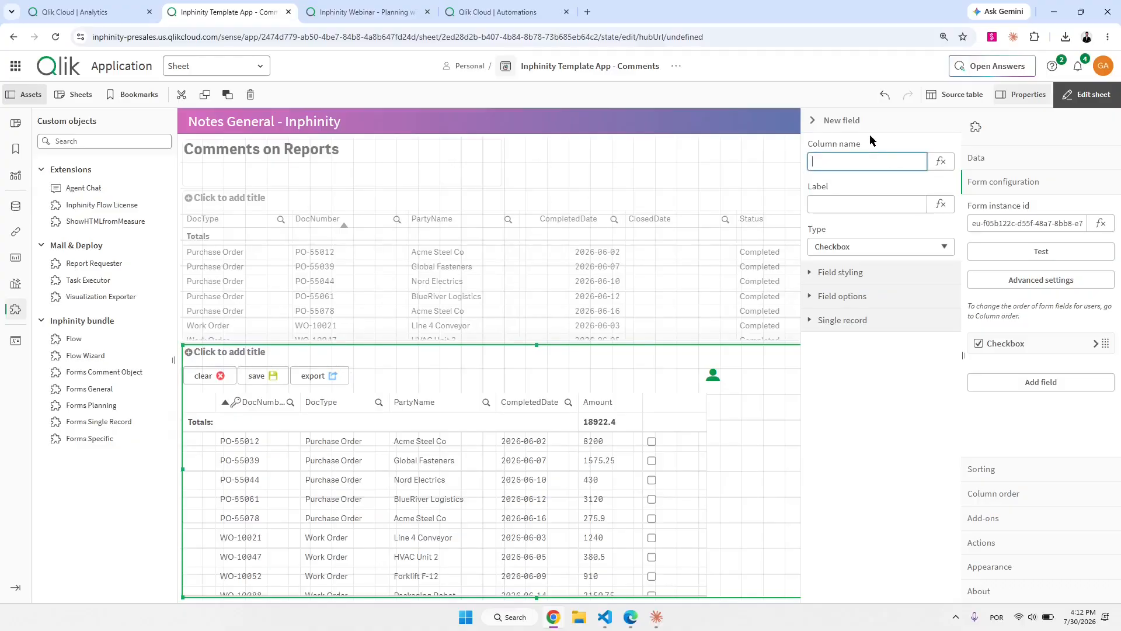
text(Assigned)
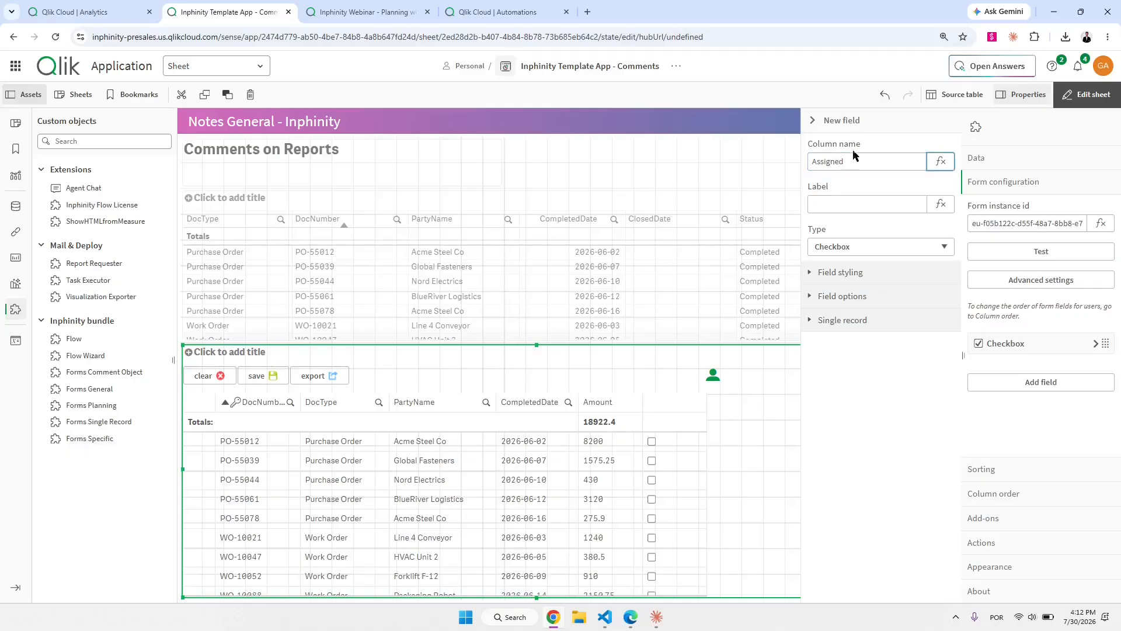
click(824, 203)
text(Assign)
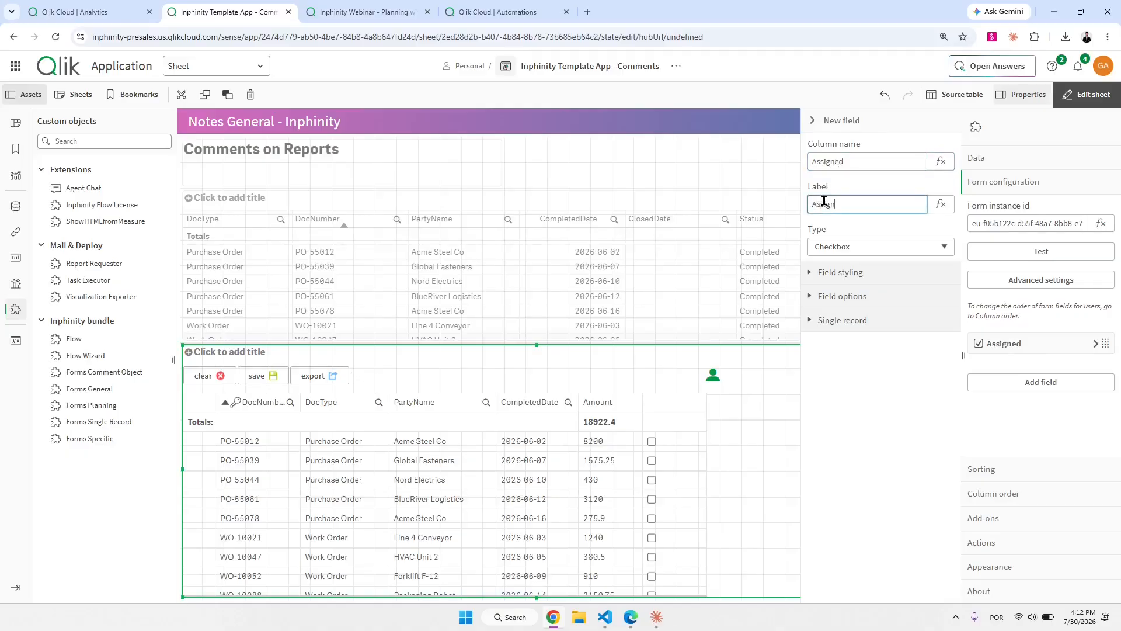
text(ed)
click(858, 189)
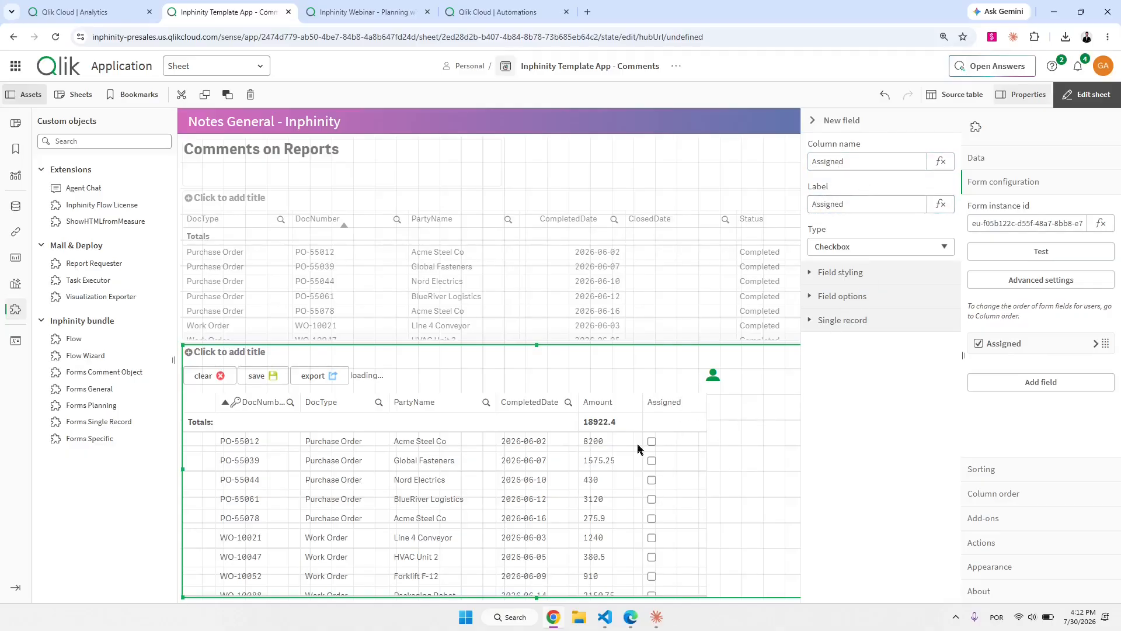
click(869, 274)
click(881, 348)
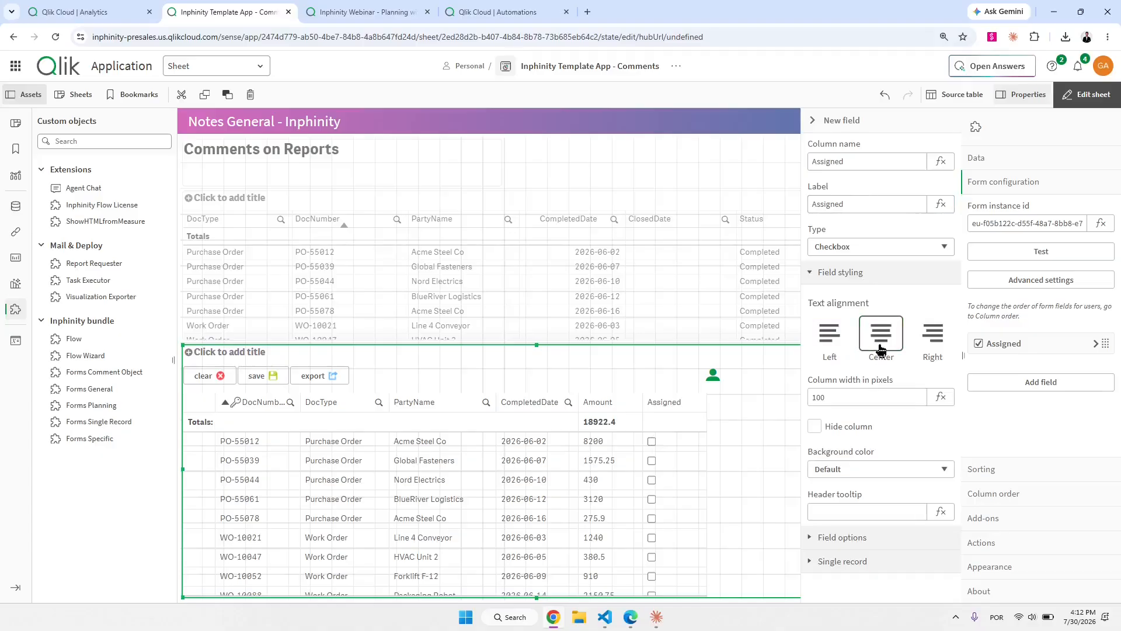
click(832, 120)
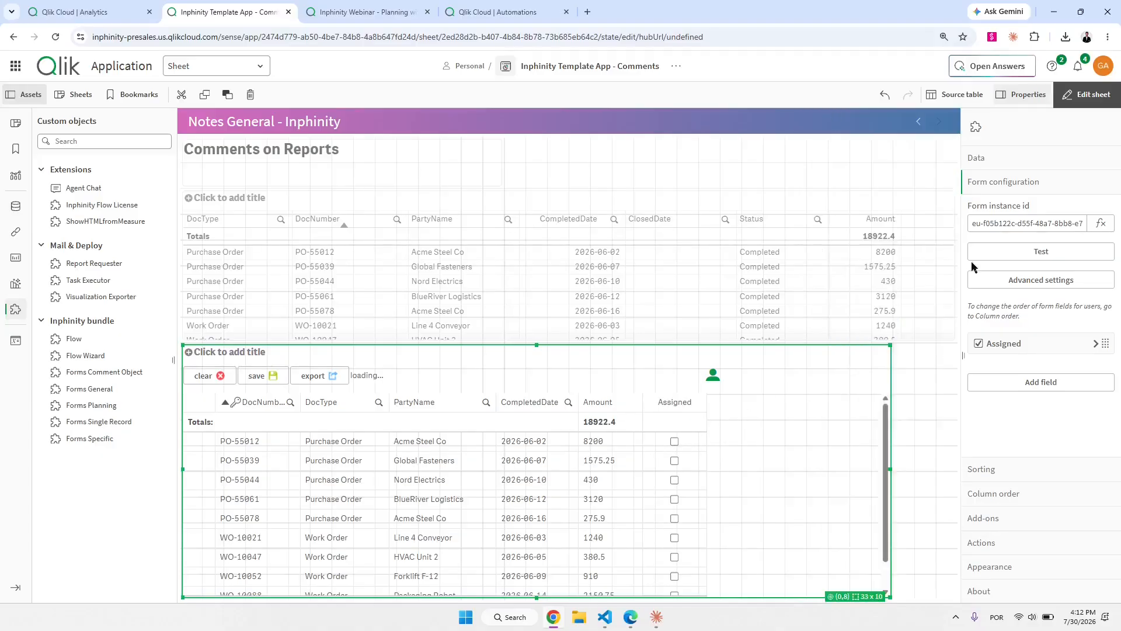
click(1016, 387)
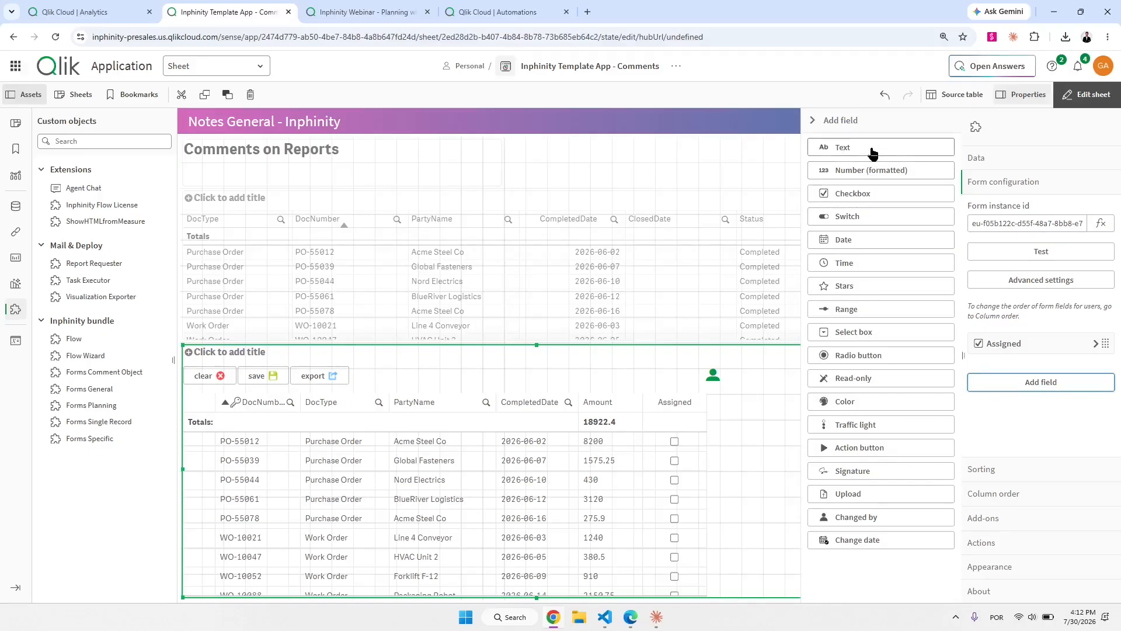
Add a text field with column name and label Notes, column width 200 pixels.
click(872, 154)
click(844, 162)
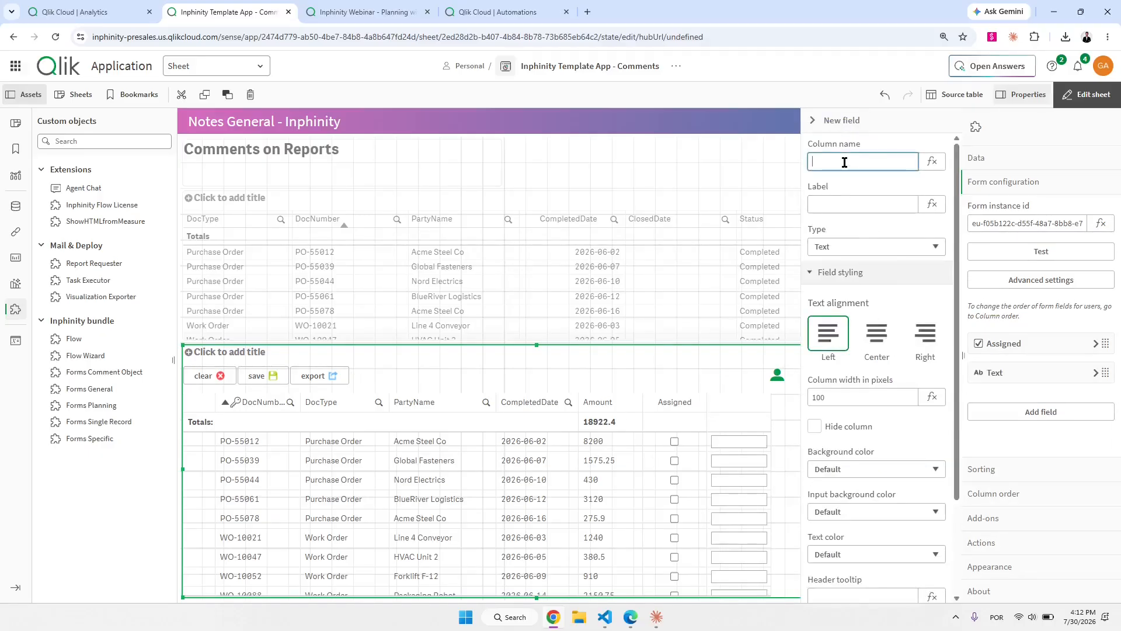
text(Notes)
key(Tab)
key(Tab)
text(Notes)
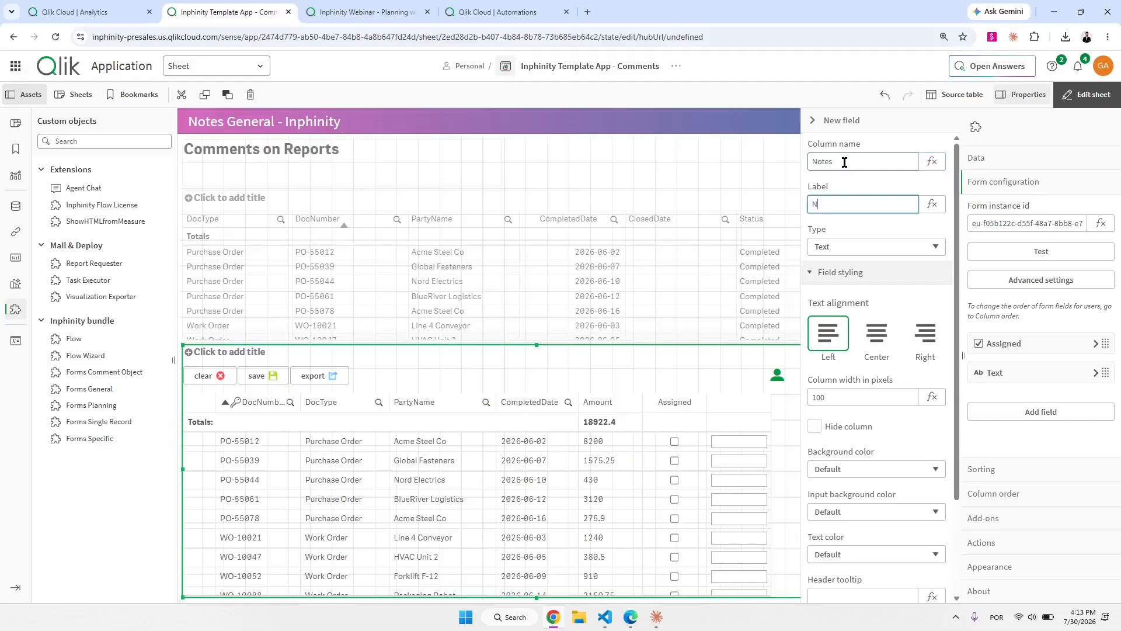
key(Tab)
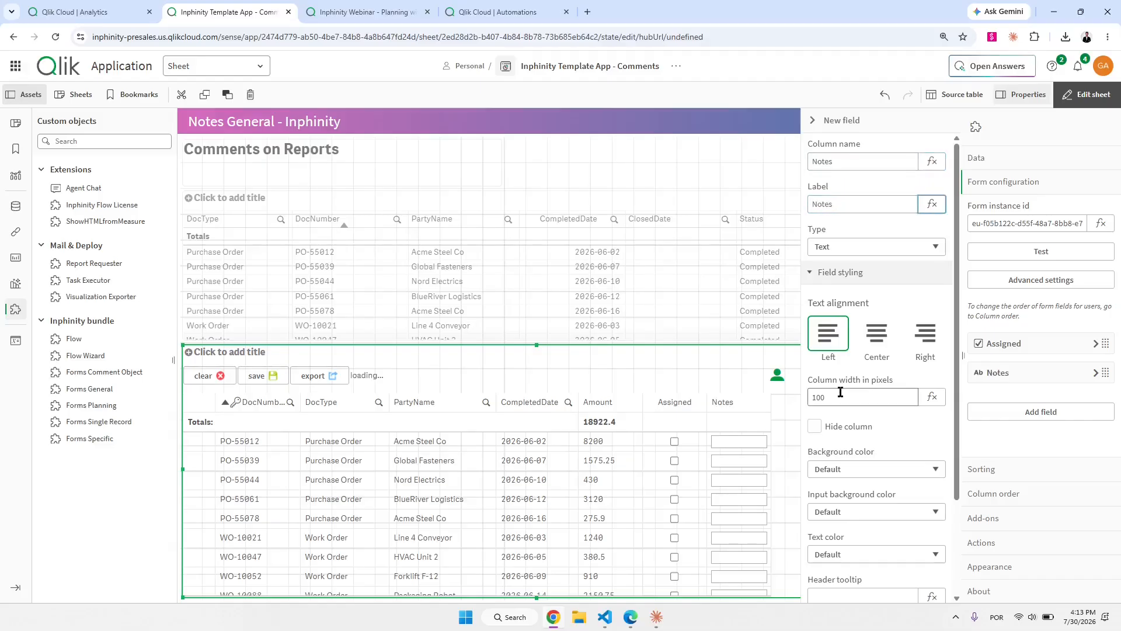
double_click(837, 396)
text(200)
key(Tab)
click(854, 121)
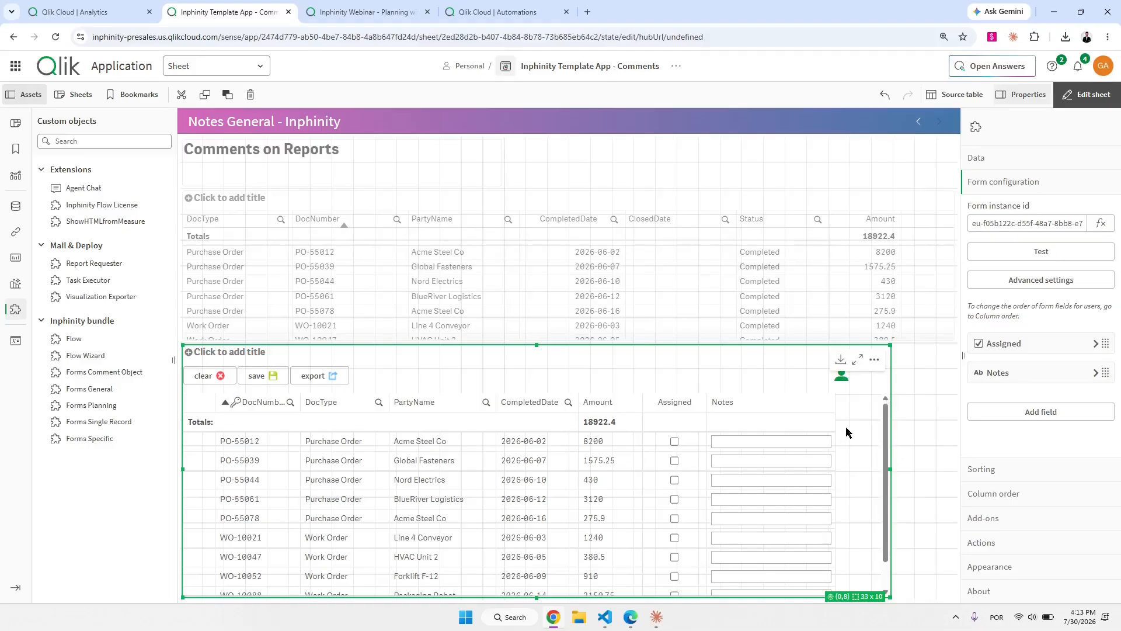
key(ctrl+2)
drag(835, 397, 865, 589)
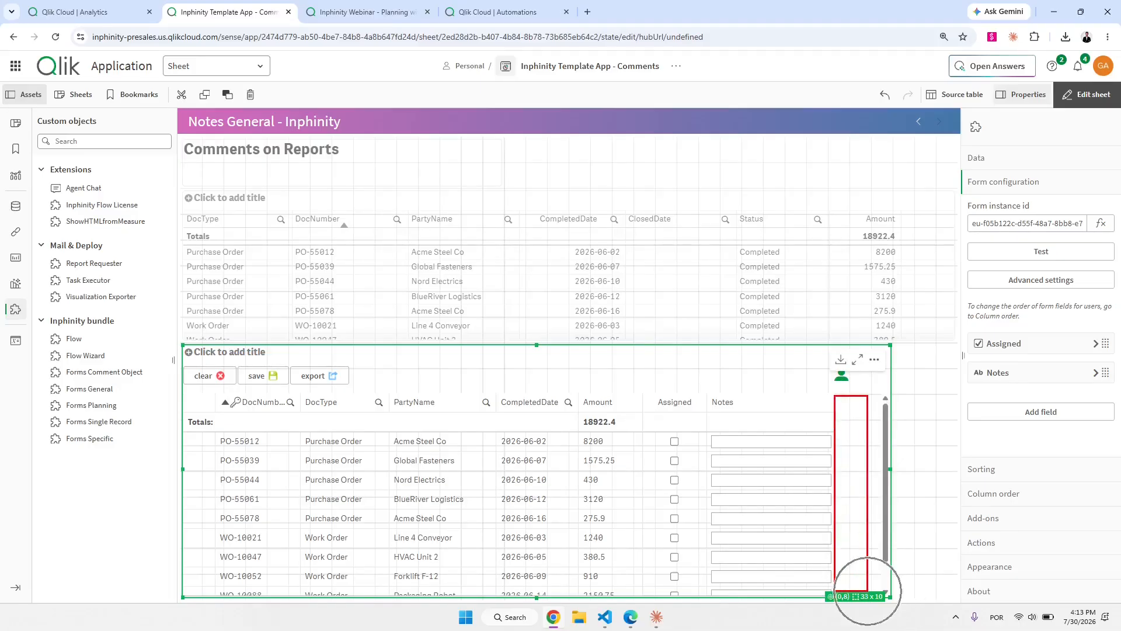
key(Escape)
click(1019, 412)
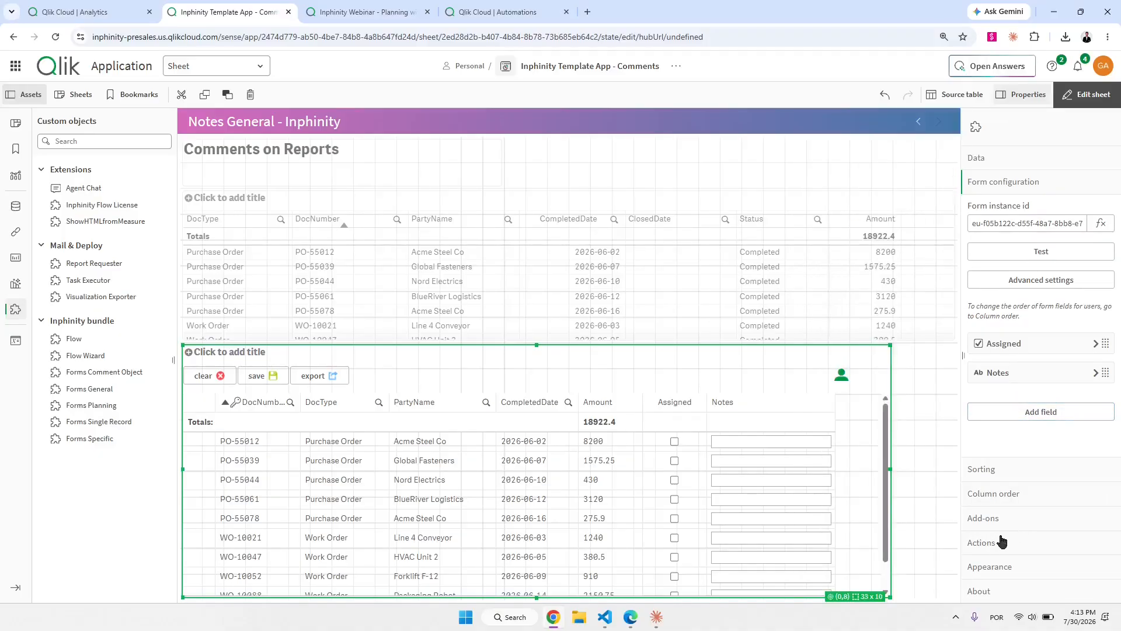
Add a new toolbar action sequence labelled Email and open its Activation type options.
click(969, 540)
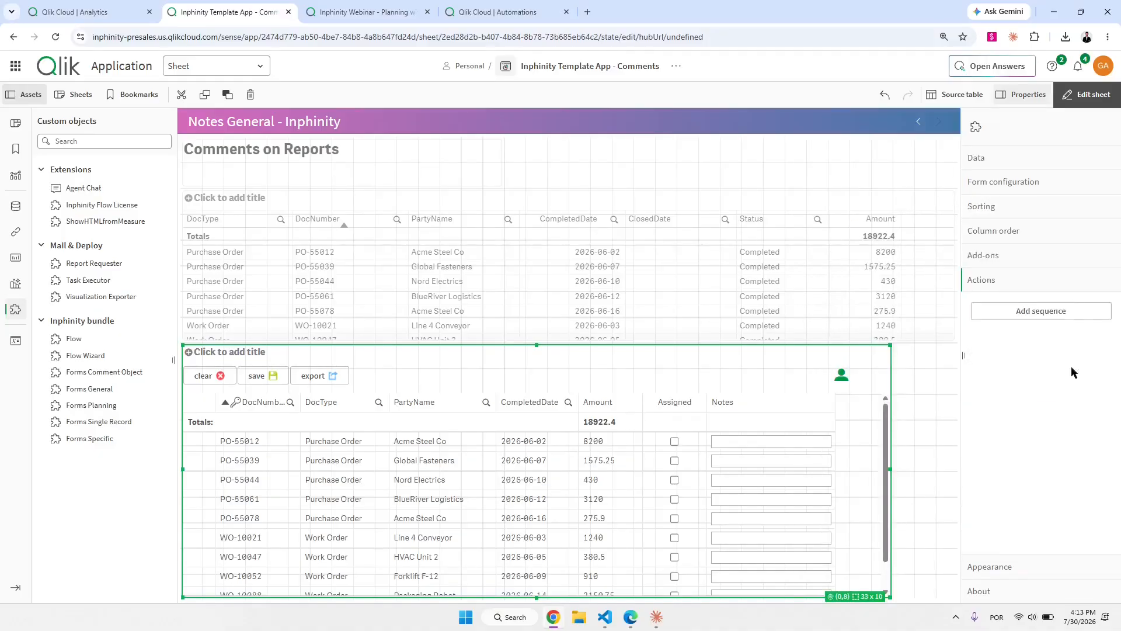
click(1057, 318)
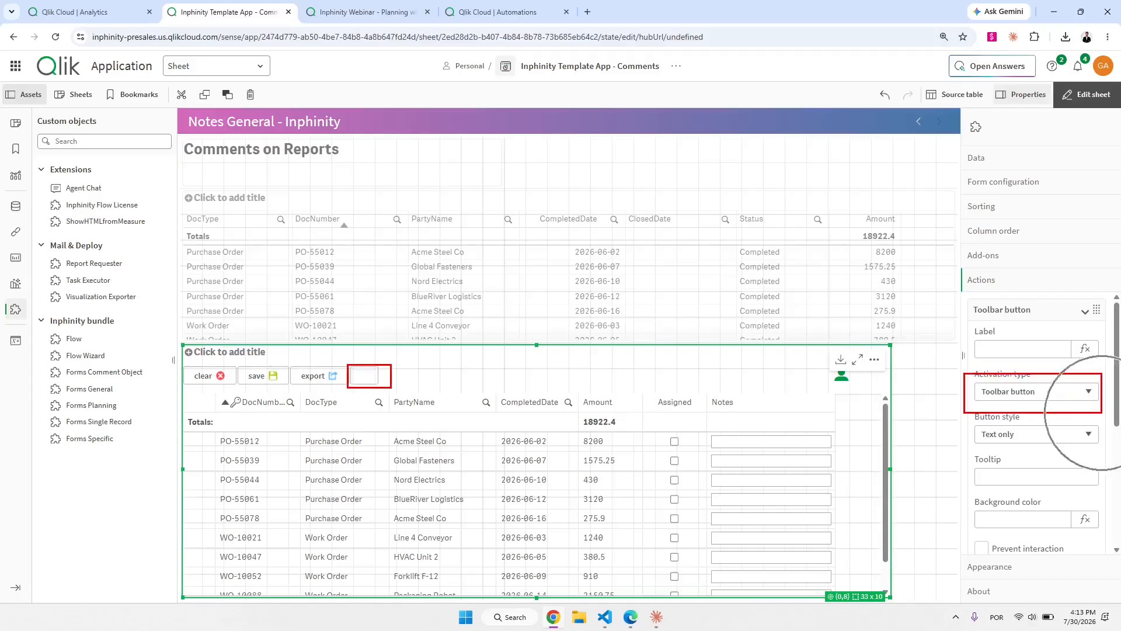
click(1015, 349)
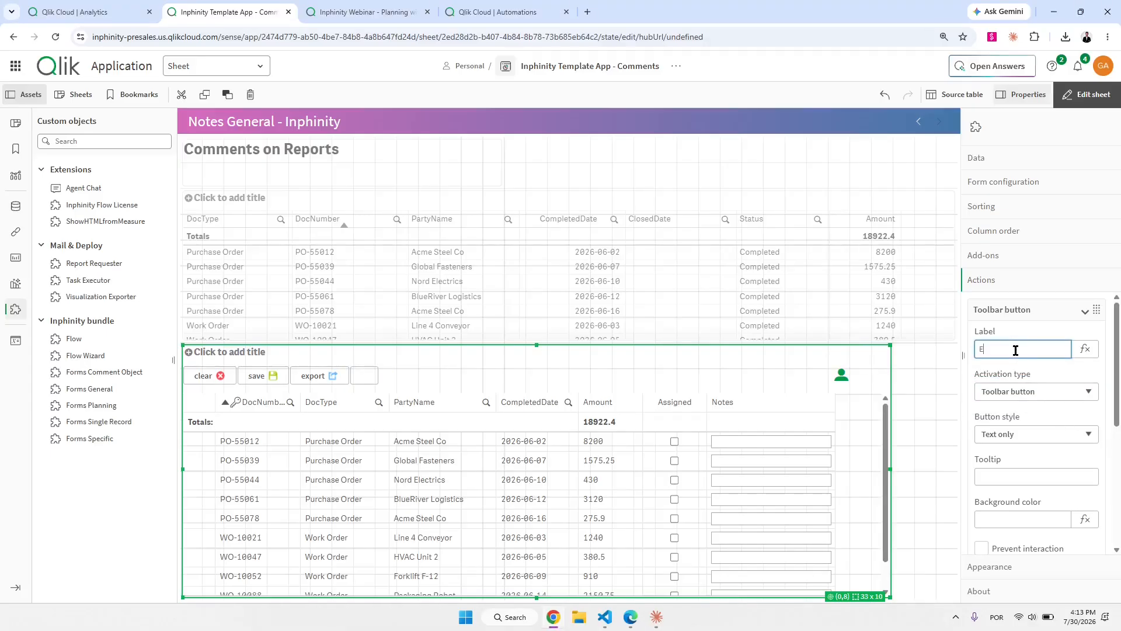
key(Tab)
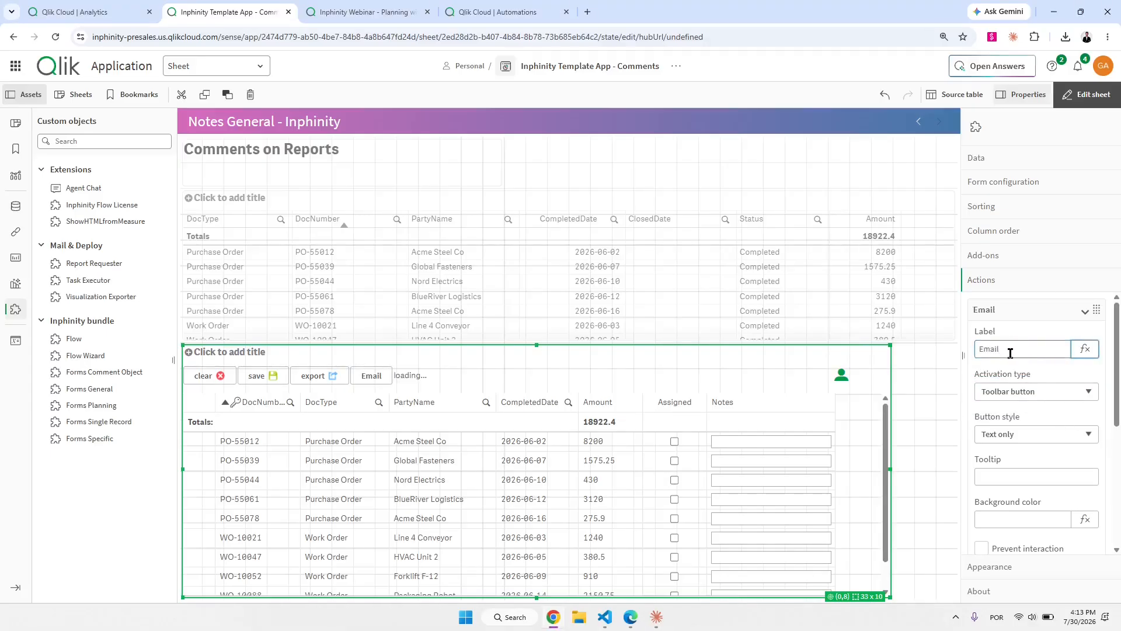
click(1032, 392)
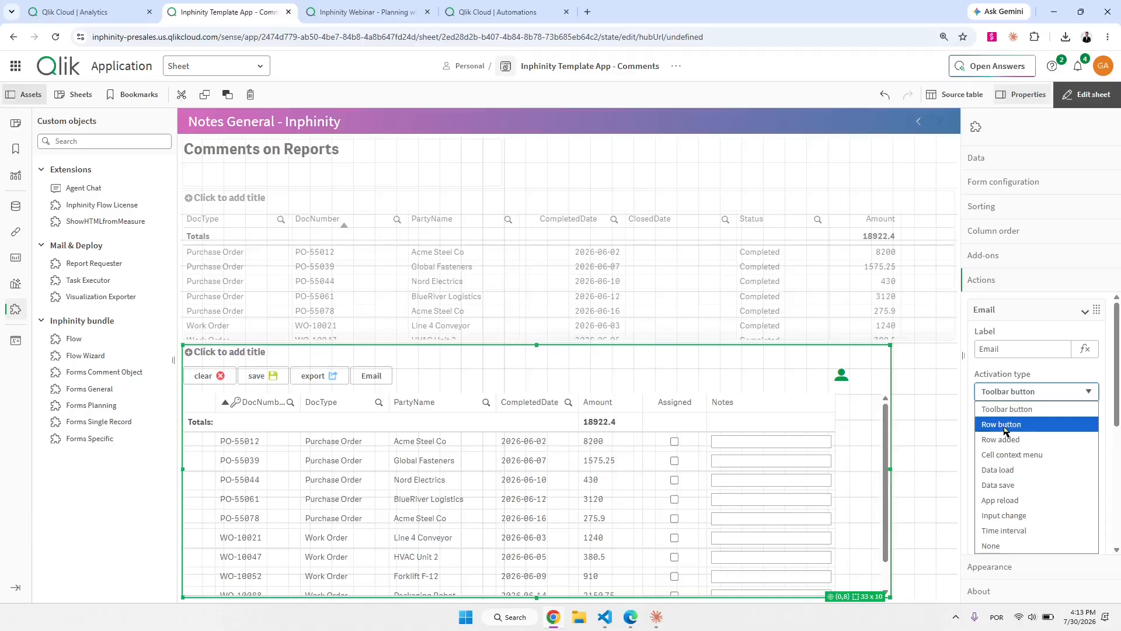
Switch the Email sequence's activation type from toolbar to Row button.
click(1005, 429)
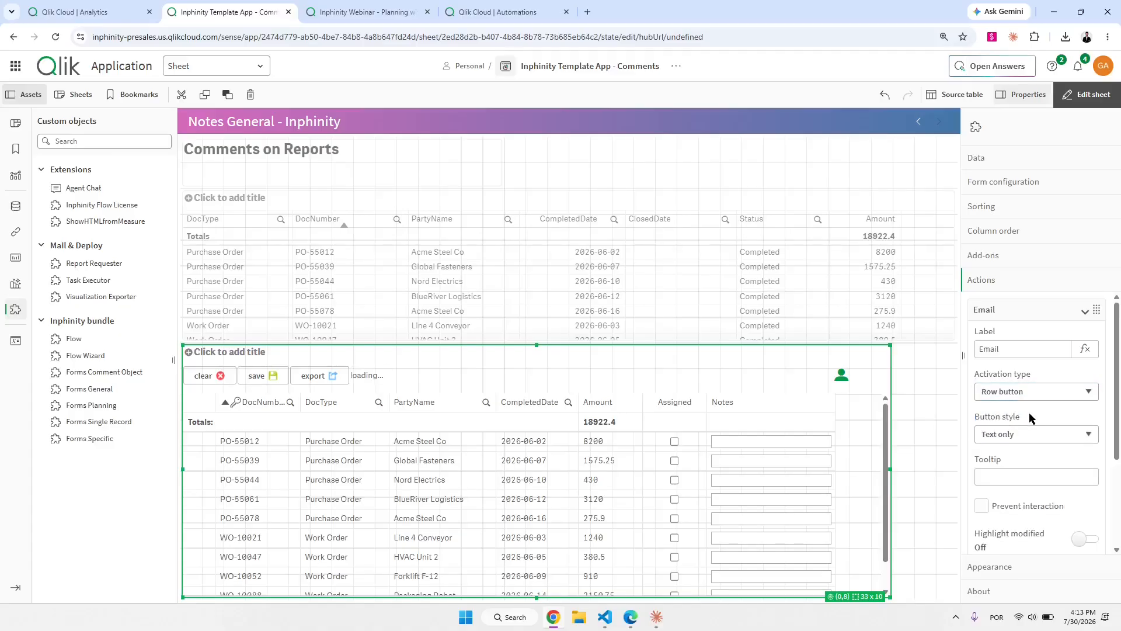
scroll(1039, 408, down, 1)
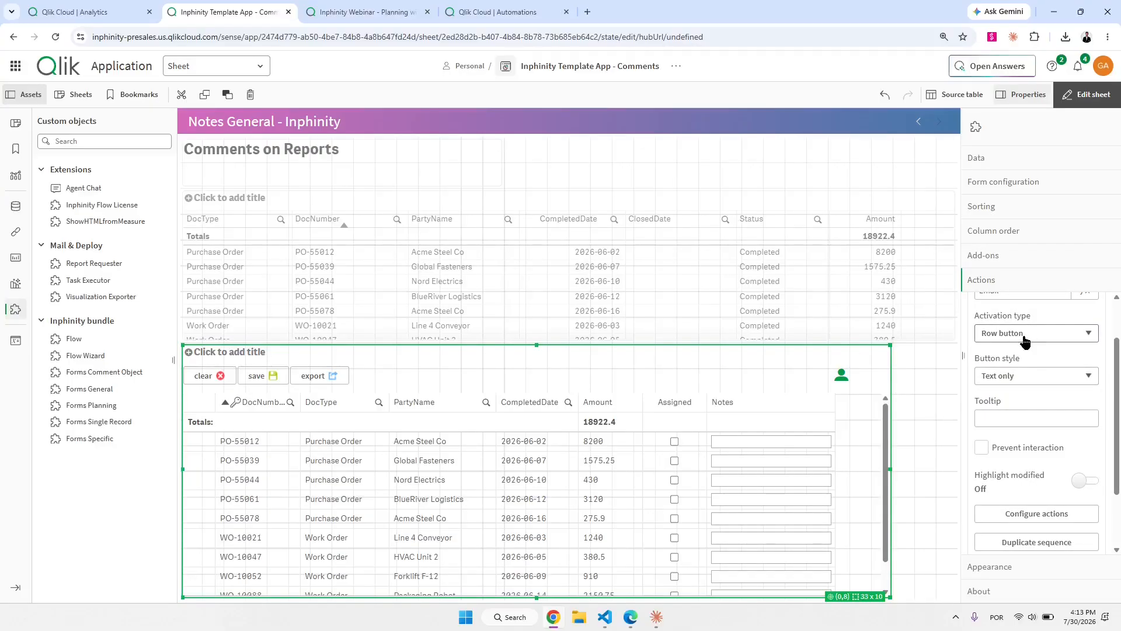
scroll(1033, 456, down, 1)
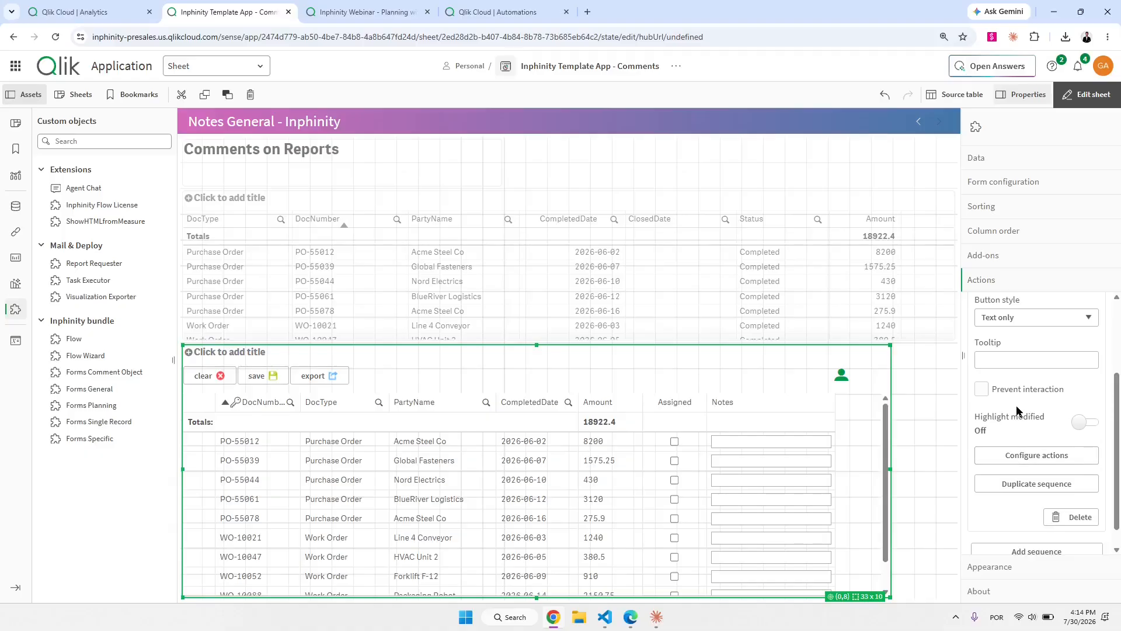
Add an action-button column named 'button' with label '=chr(10)', linked to the Email sequence.
click(1006, 182)
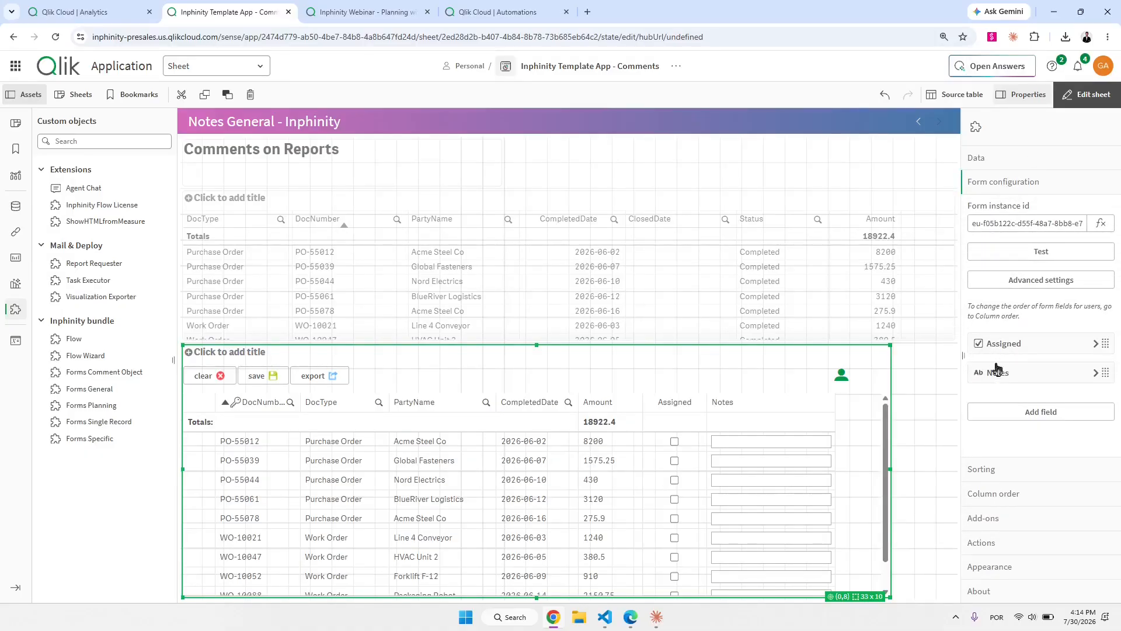
click(1035, 416)
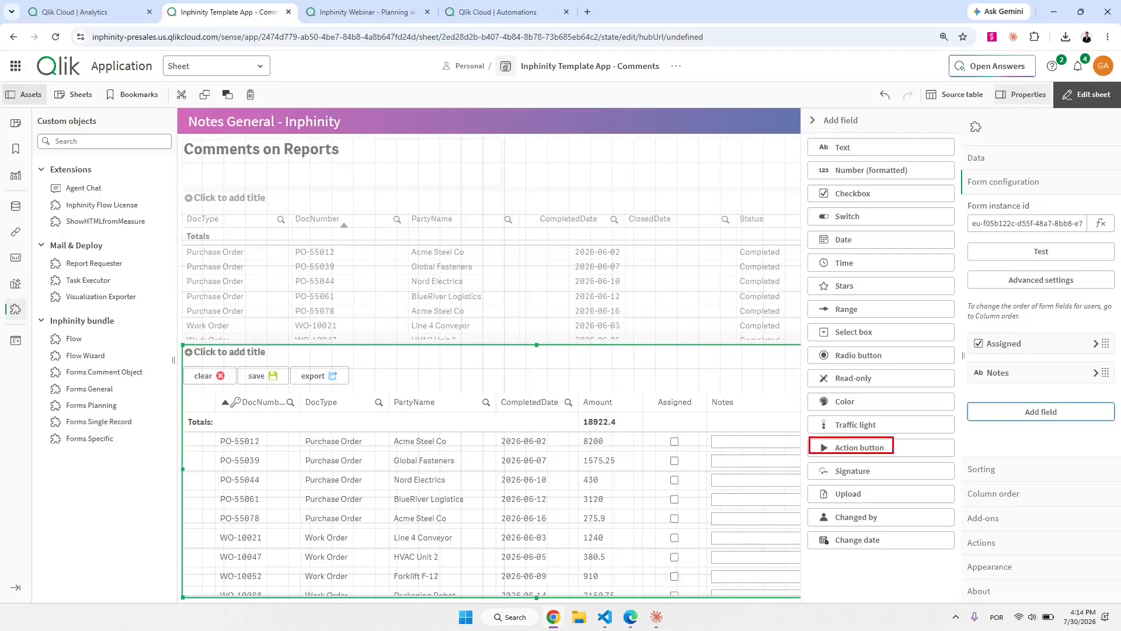
click(892, 448)
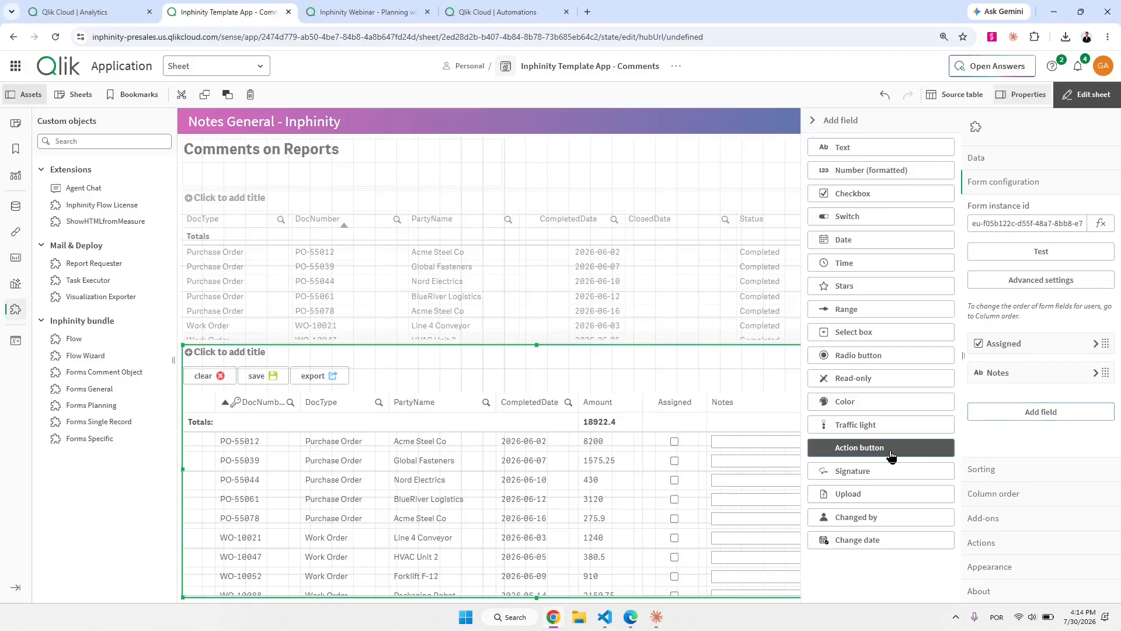
click(840, 159)
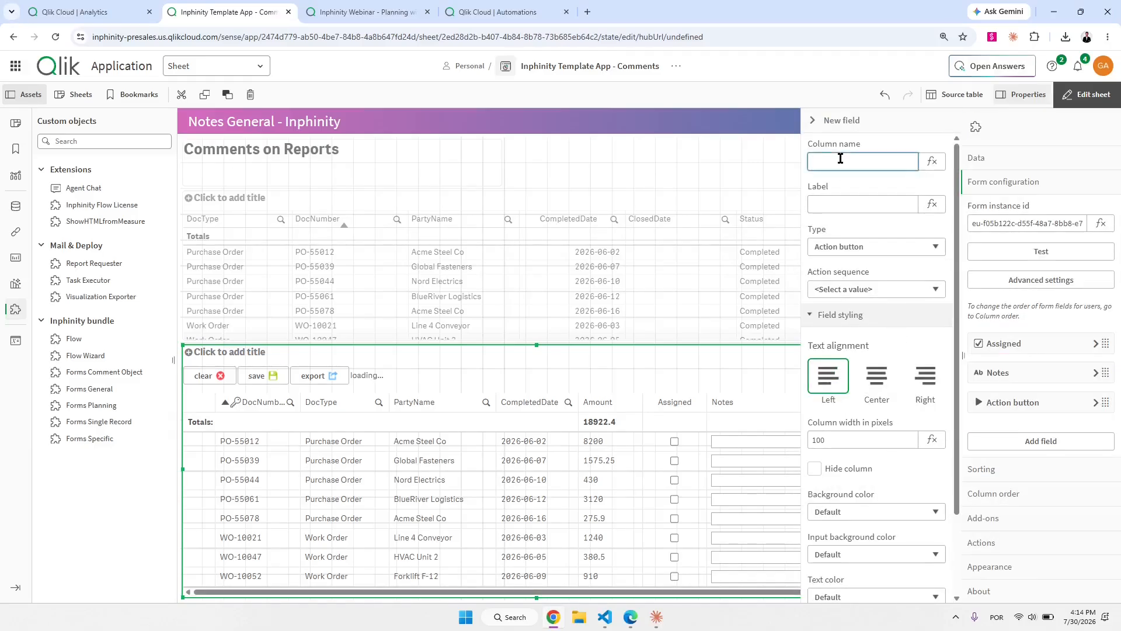
text(button)
key(Tab)
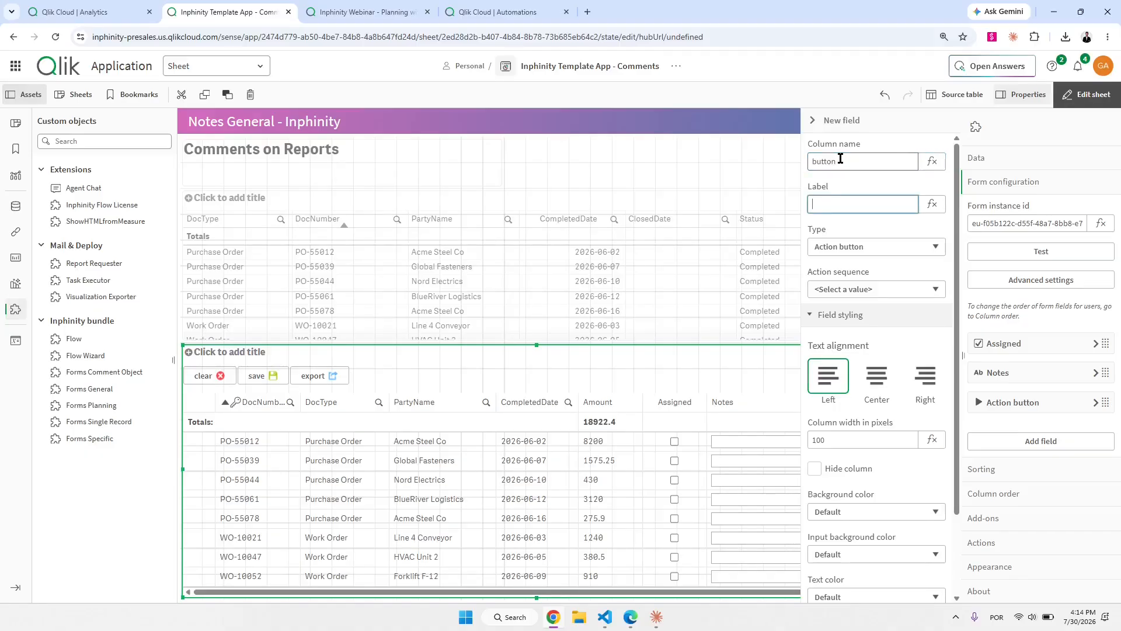
text(=chr(10)
drag(844, 205, 809, 203)
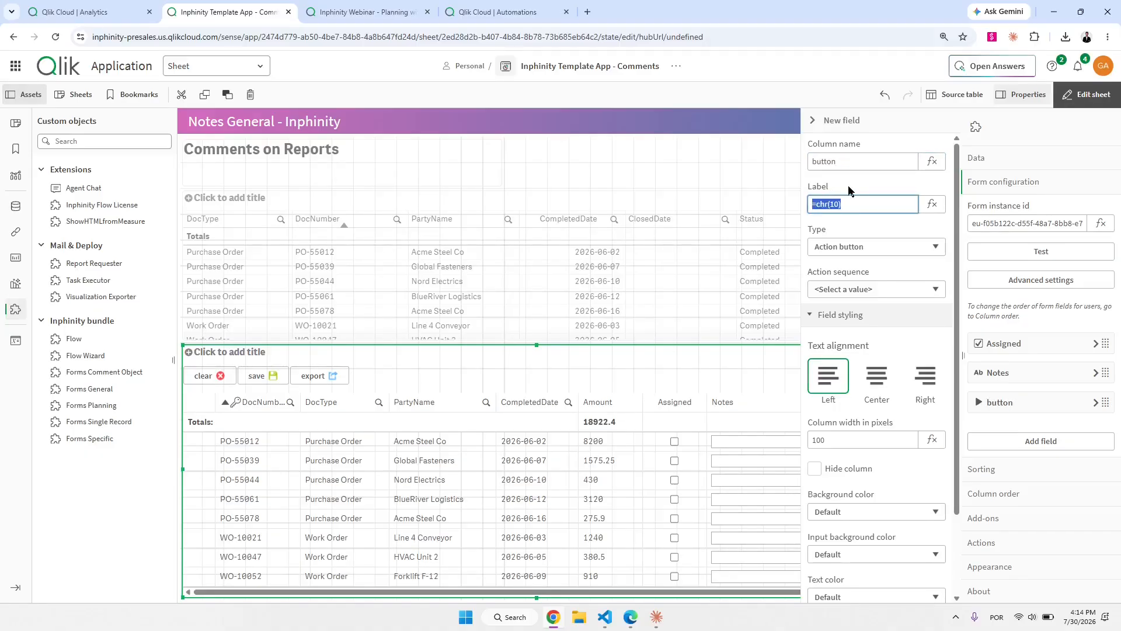
click(849, 189)
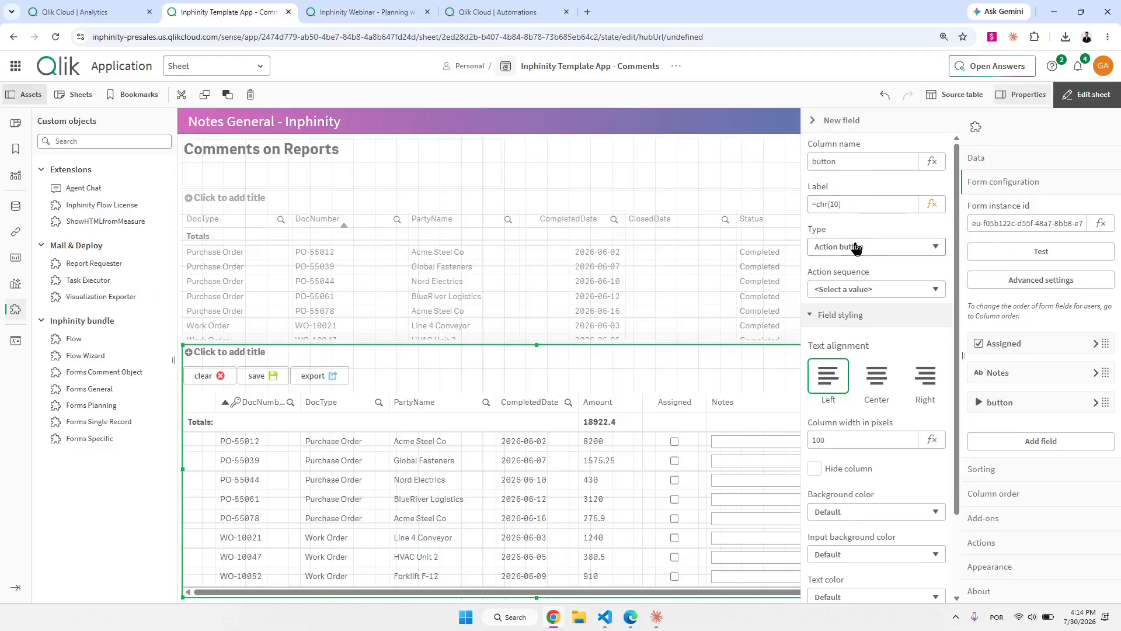
click(850, 291)
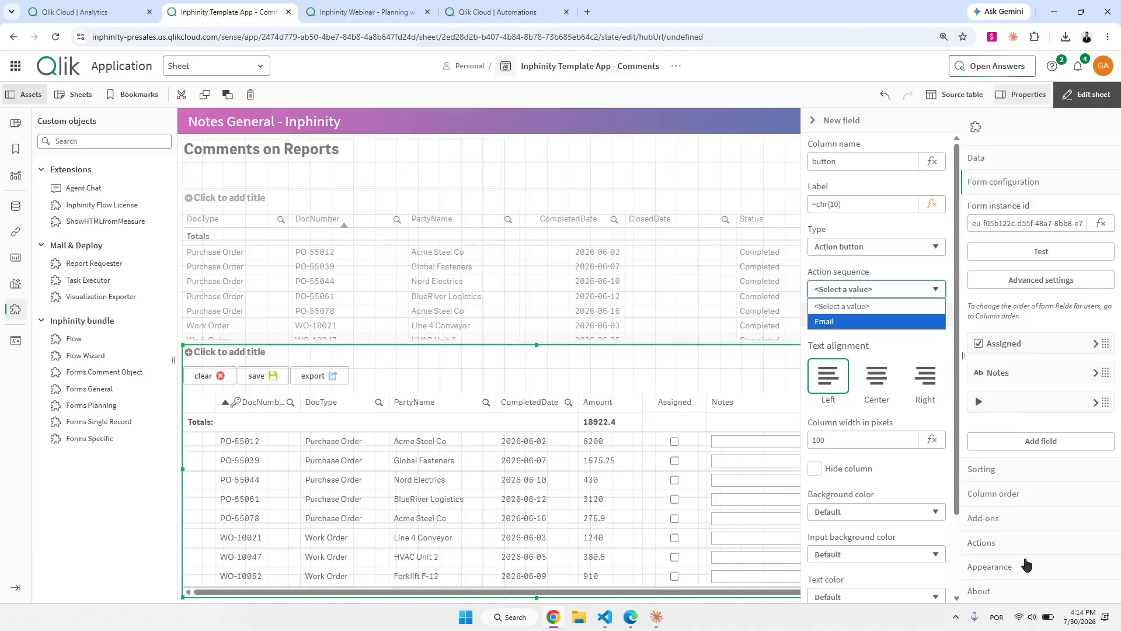
click(845, 325)
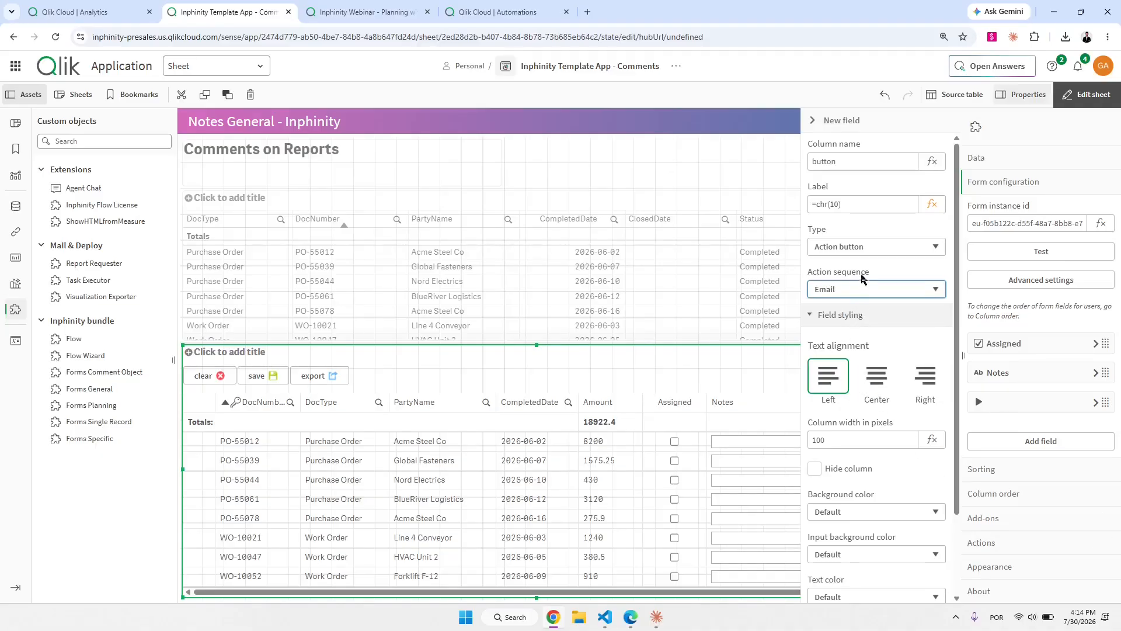
click(855, 124)
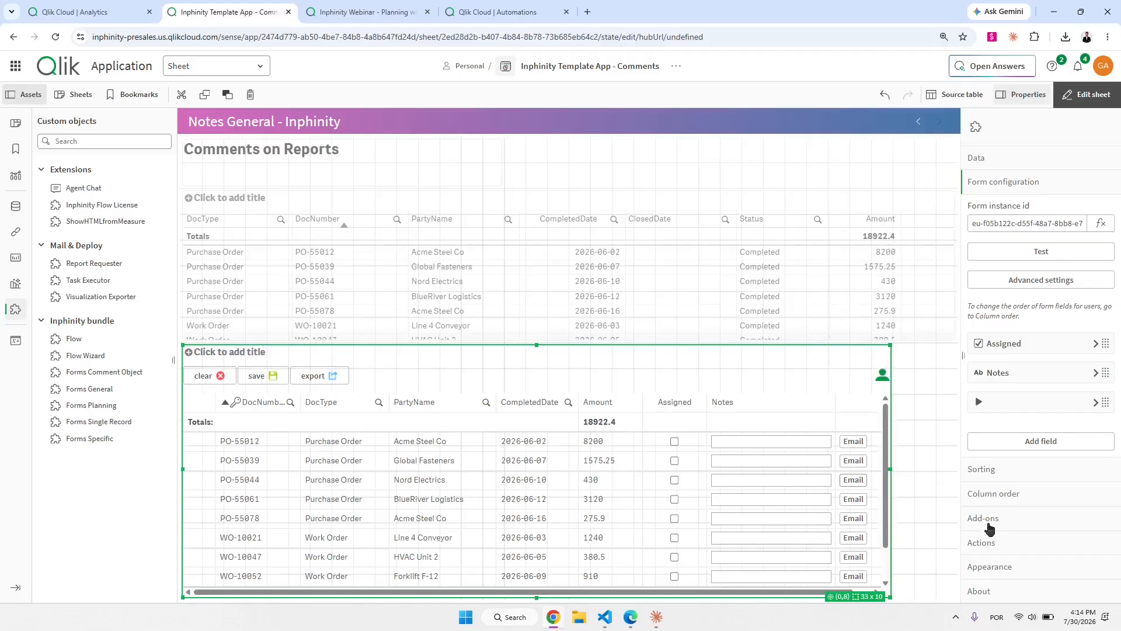
Try the Email button on row PO-55039, then add a new action to the Email sequence.
click(853, 462)
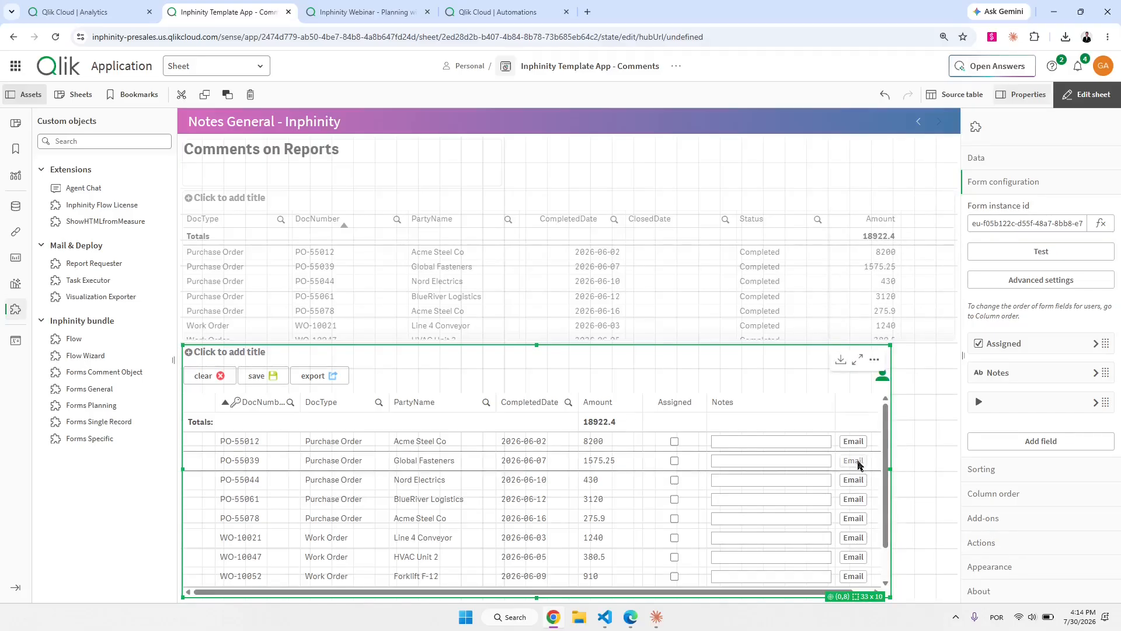
click(1001, 545)
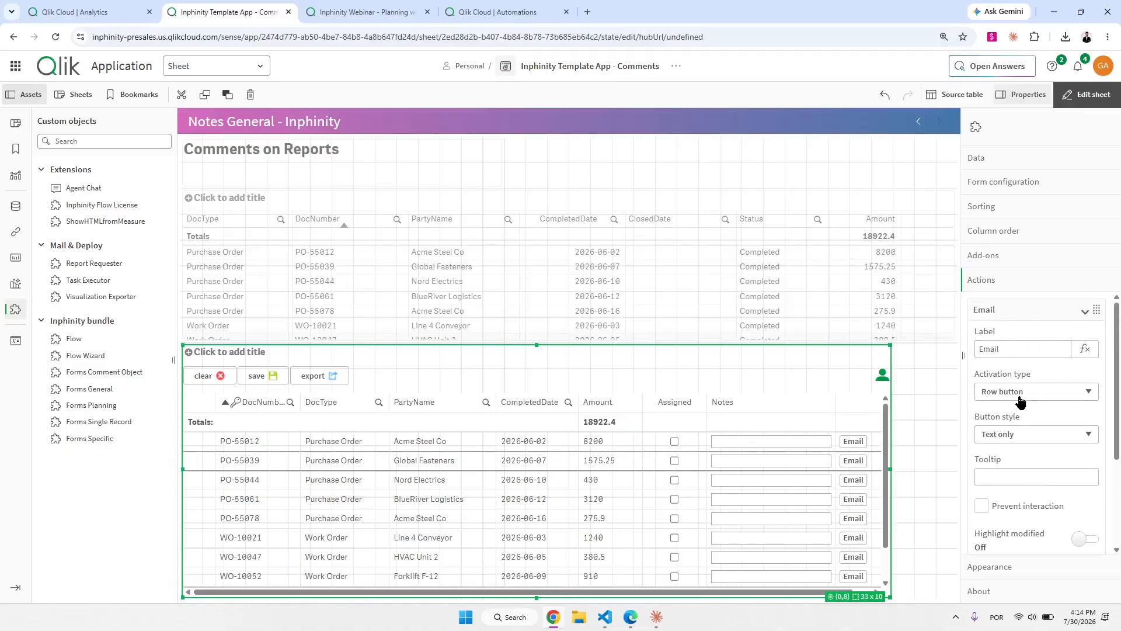
scroll(1021, 409, down, 2)
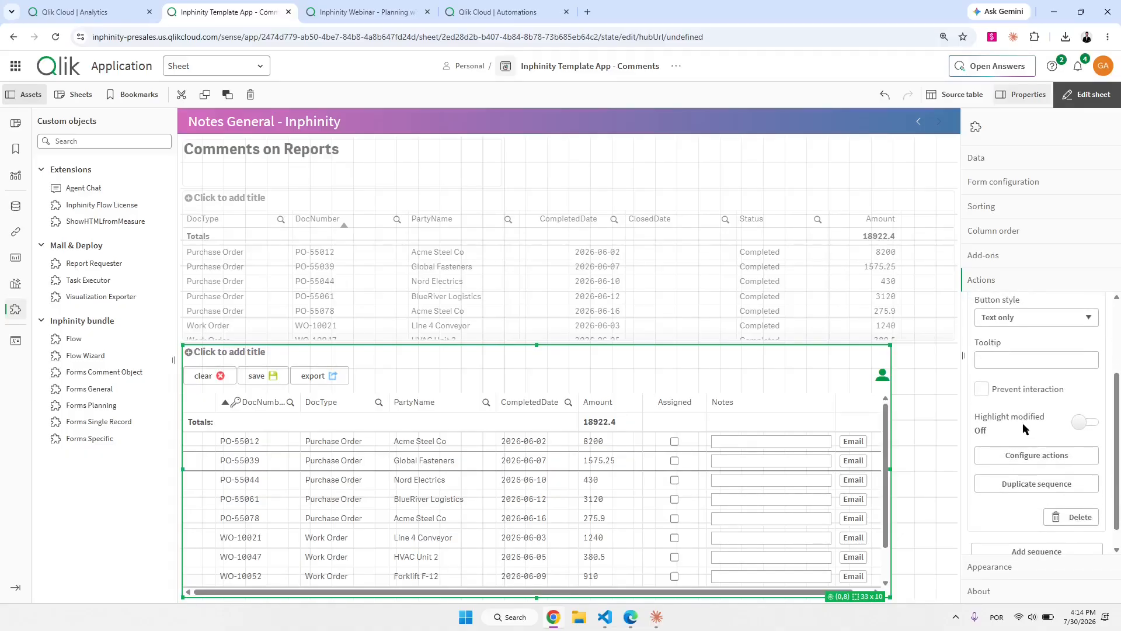
click(1021, 461)
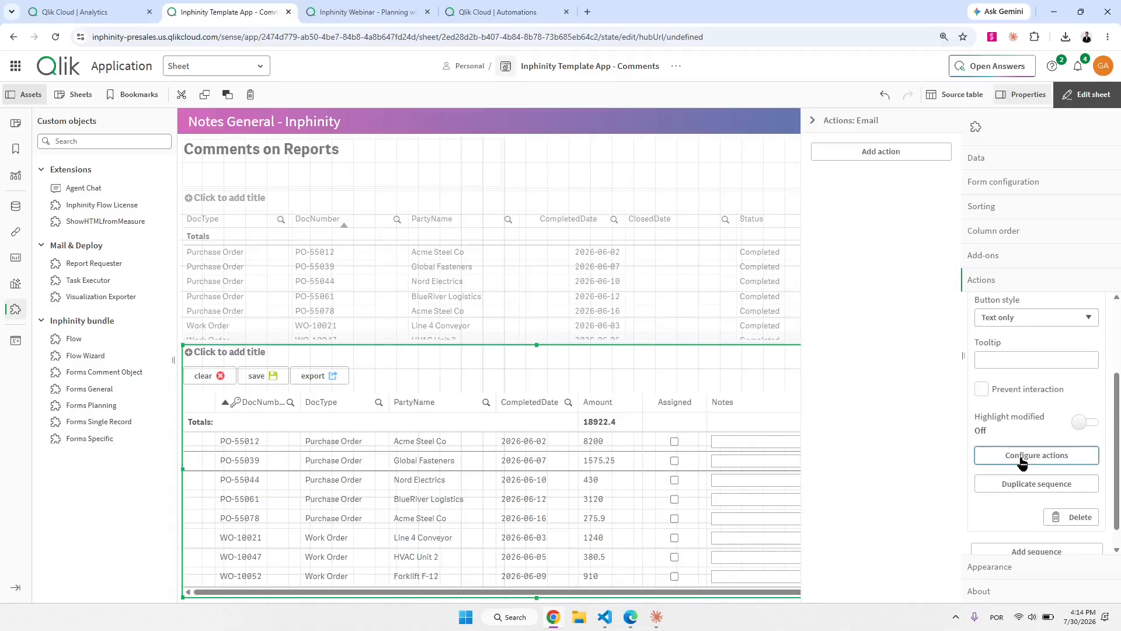
click(898, 156)
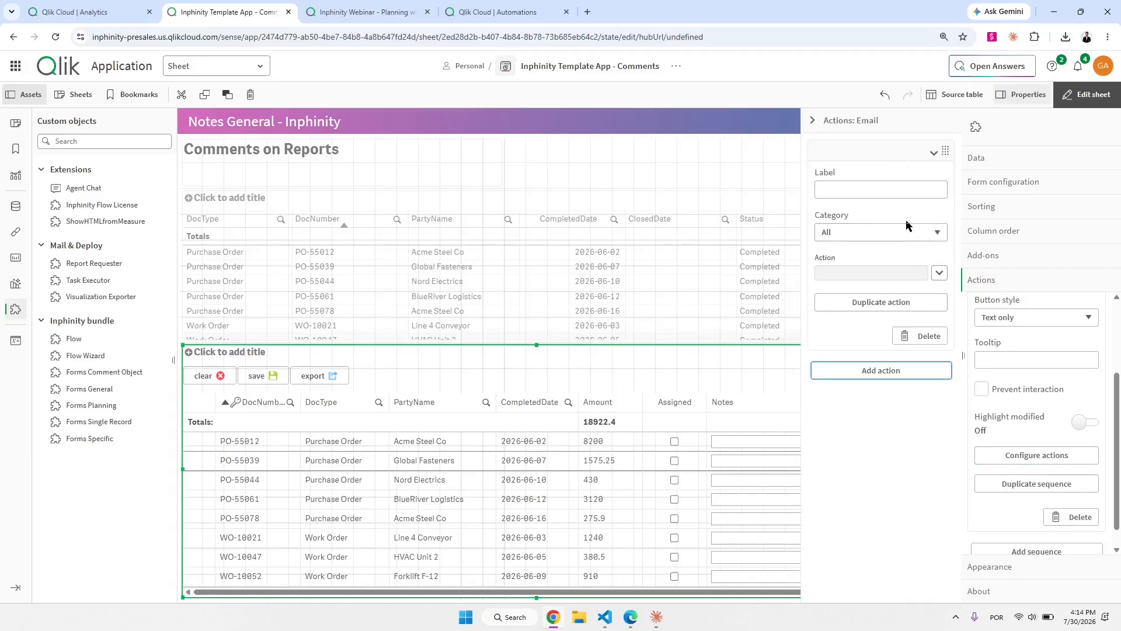
Make the new action Run QAA with MyFirstAutomation as the automation to run.
click(940, 273)
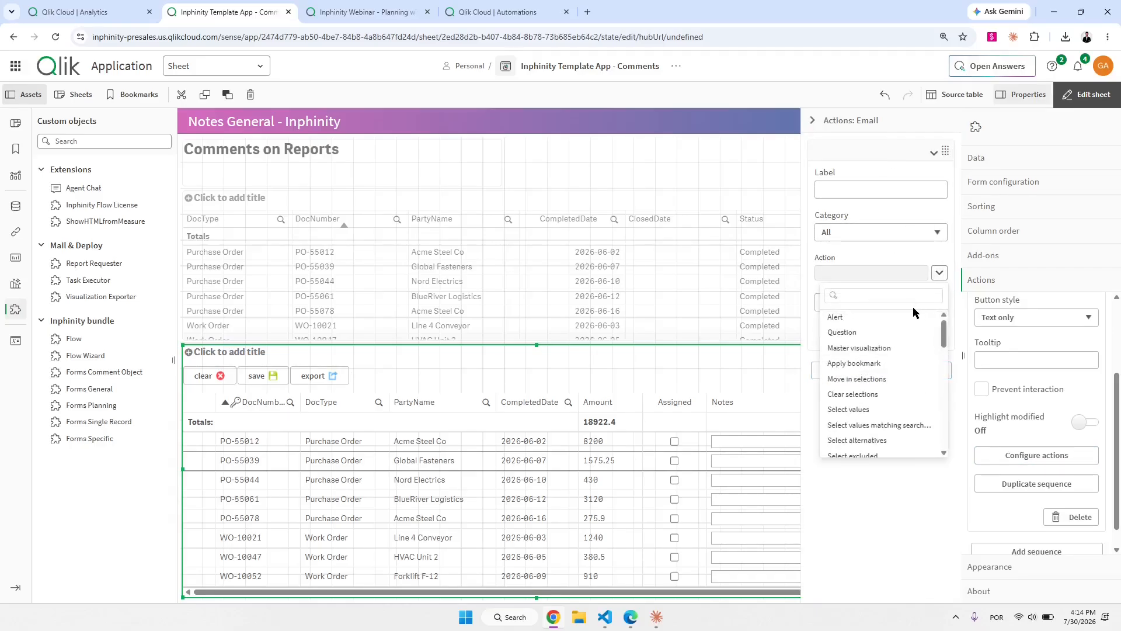
scroll(899, 369, down, 3)
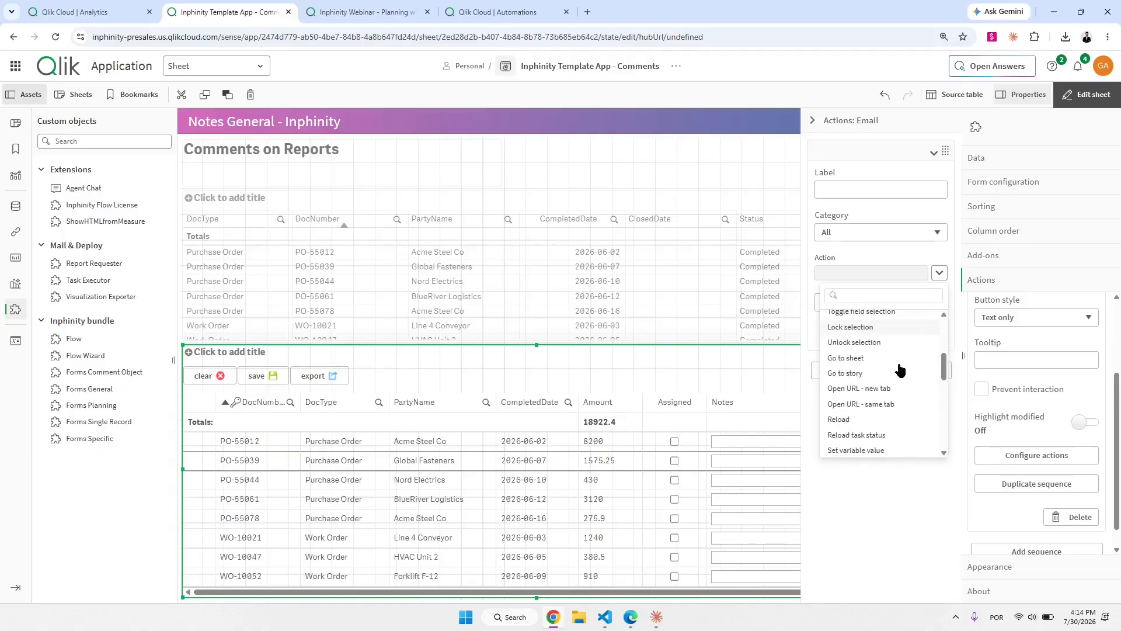
scroll(900, 370, down, 4)
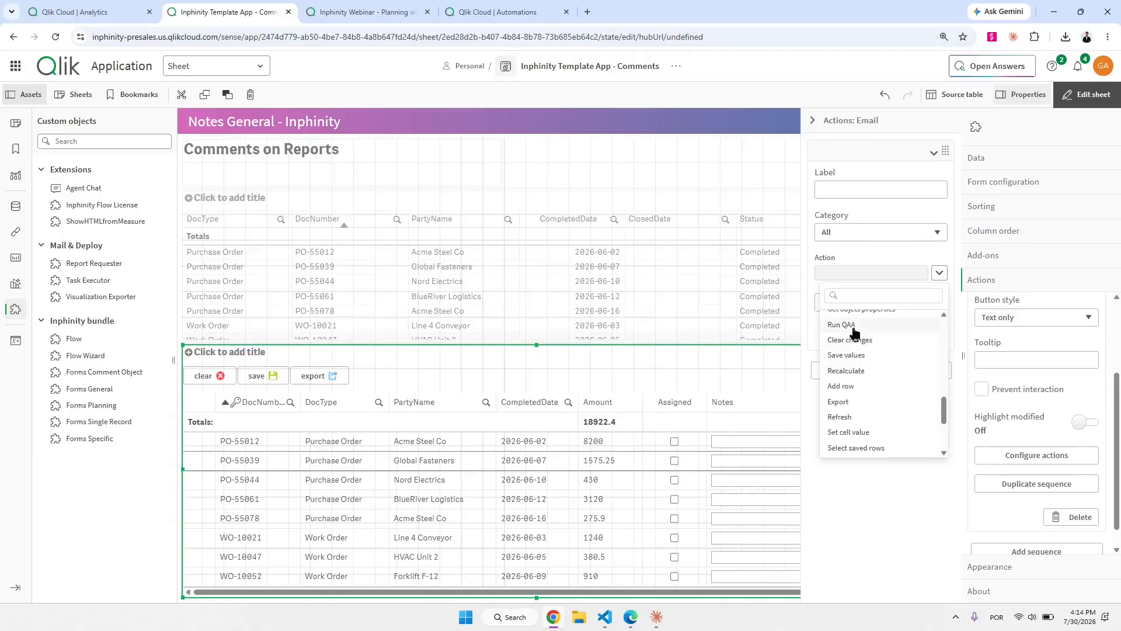
click(851, 330)
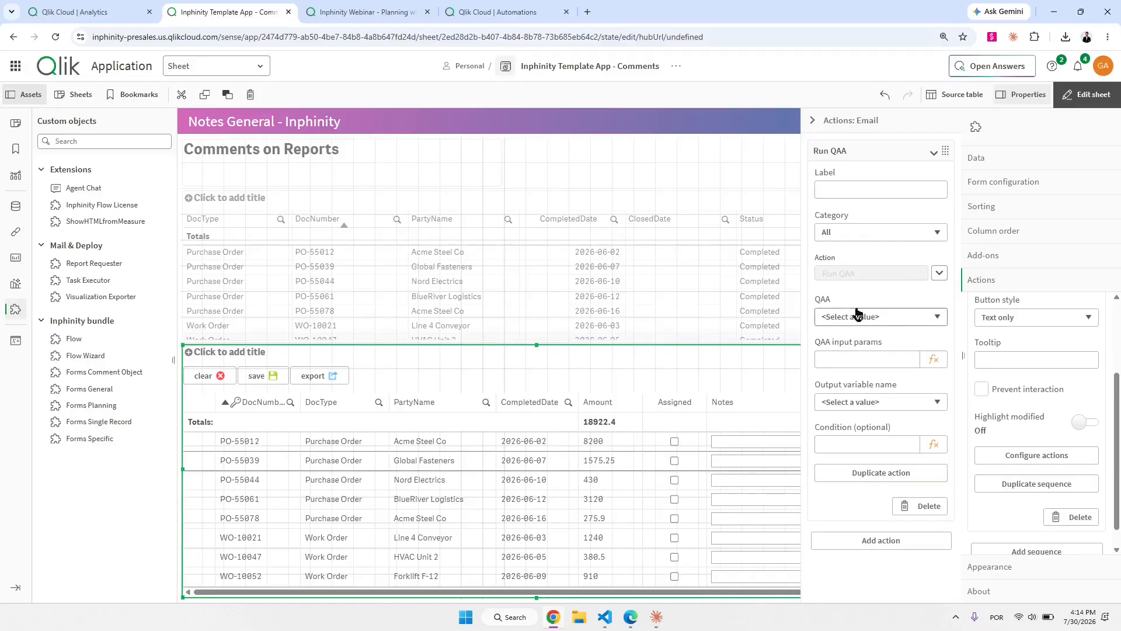
click(878, 320)
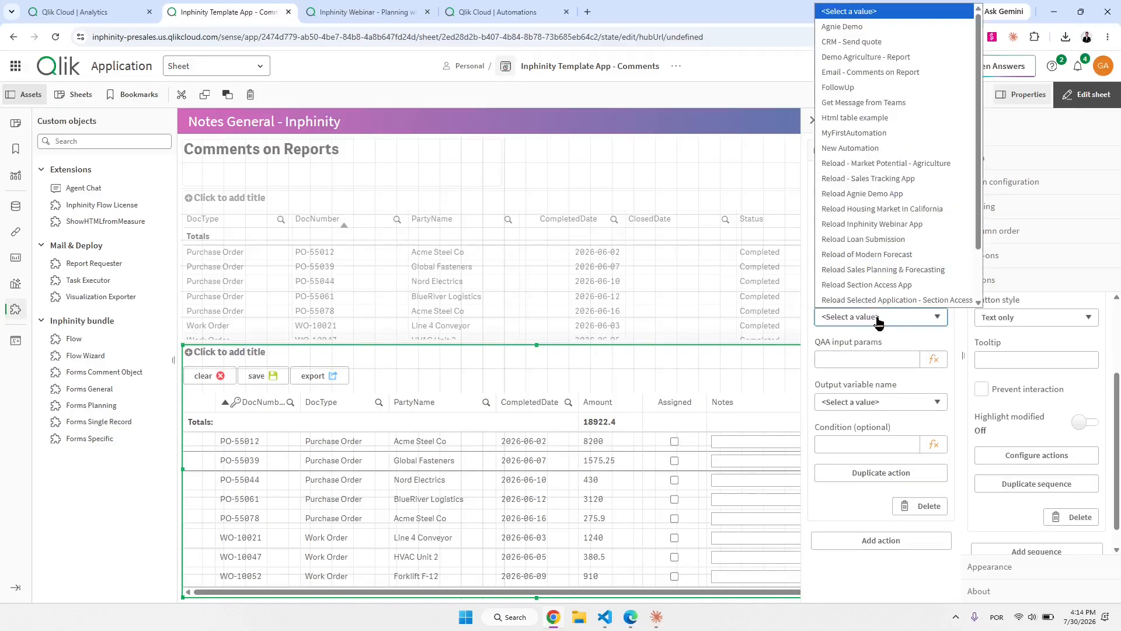
click(839, 134)
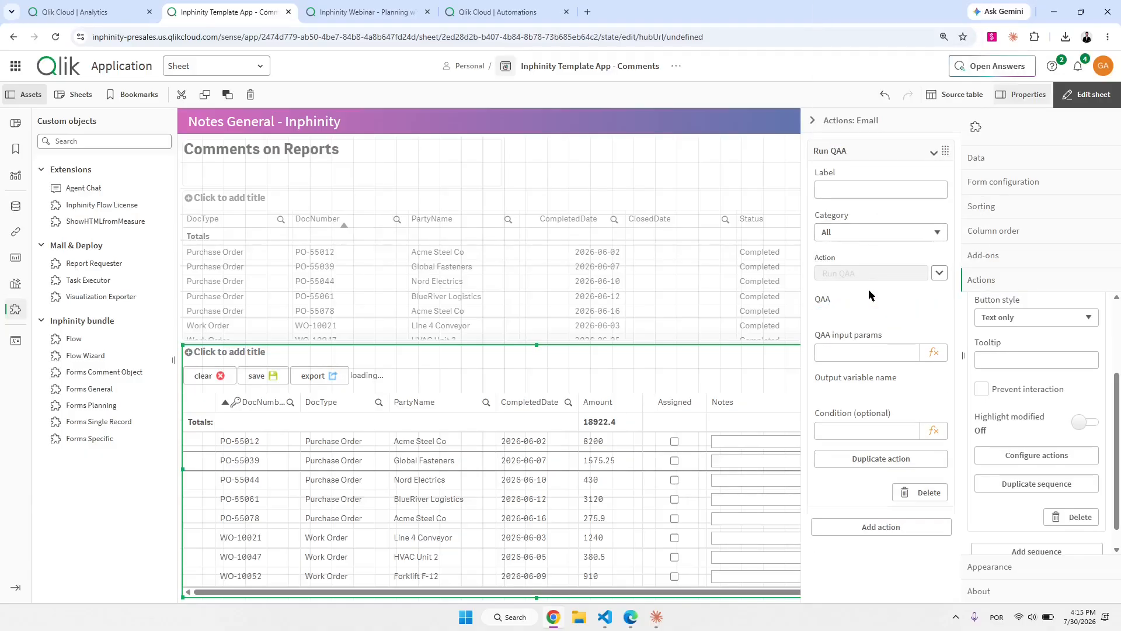
click(856, 360)
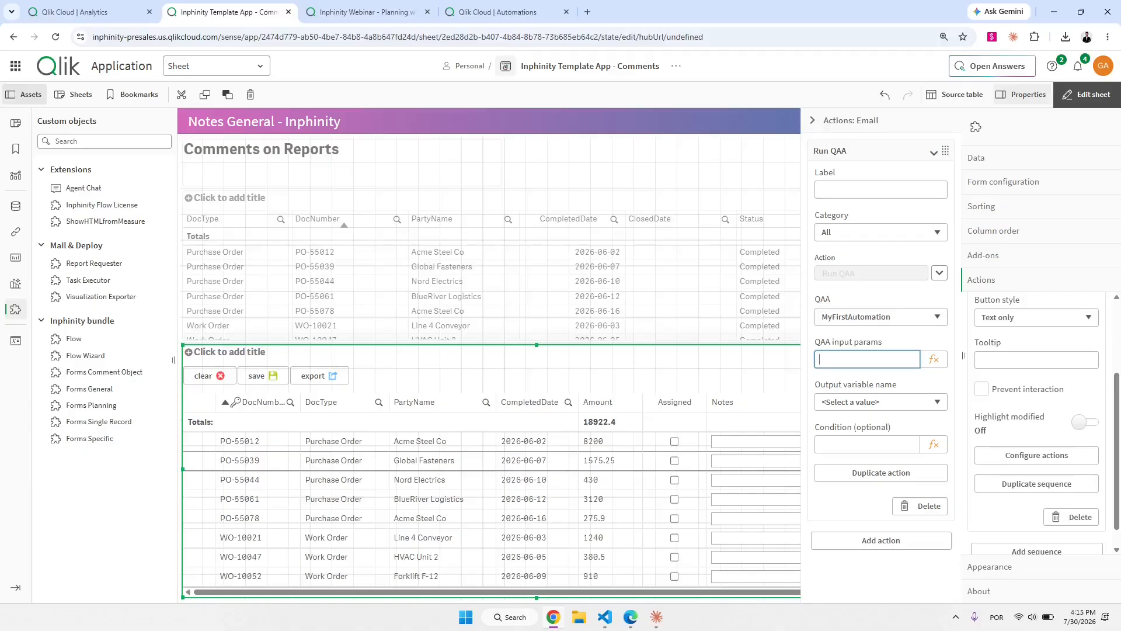
click(496, 11)
Show the Send Mail step's inputs as raw expressions such as { $.Start.email }.
click(551, 255)
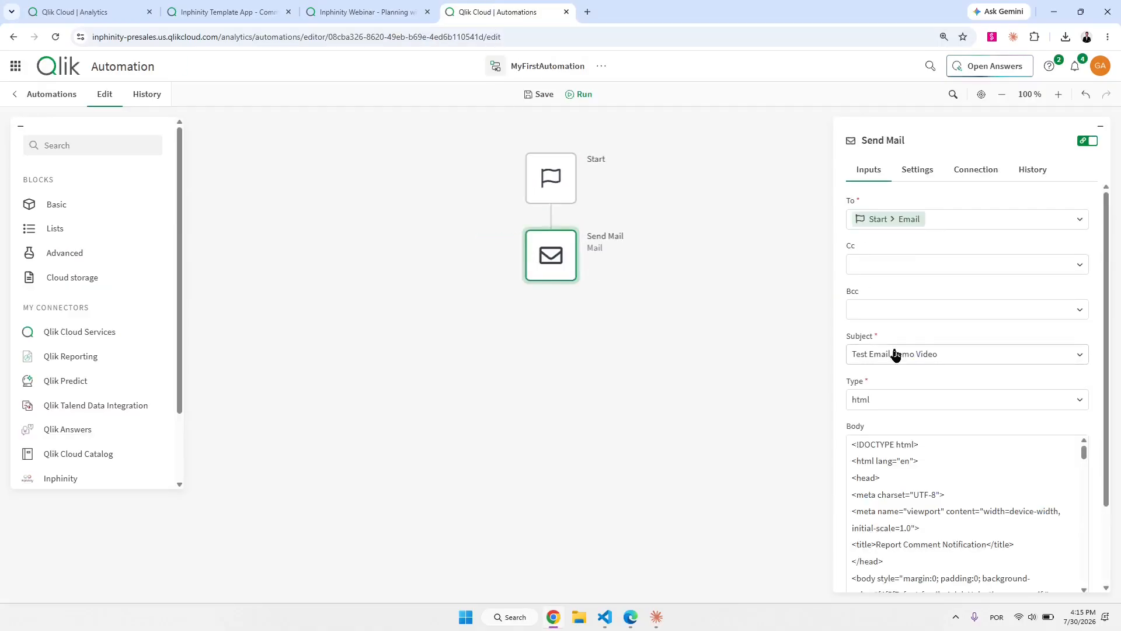
scroll(972, 520, down, 5)
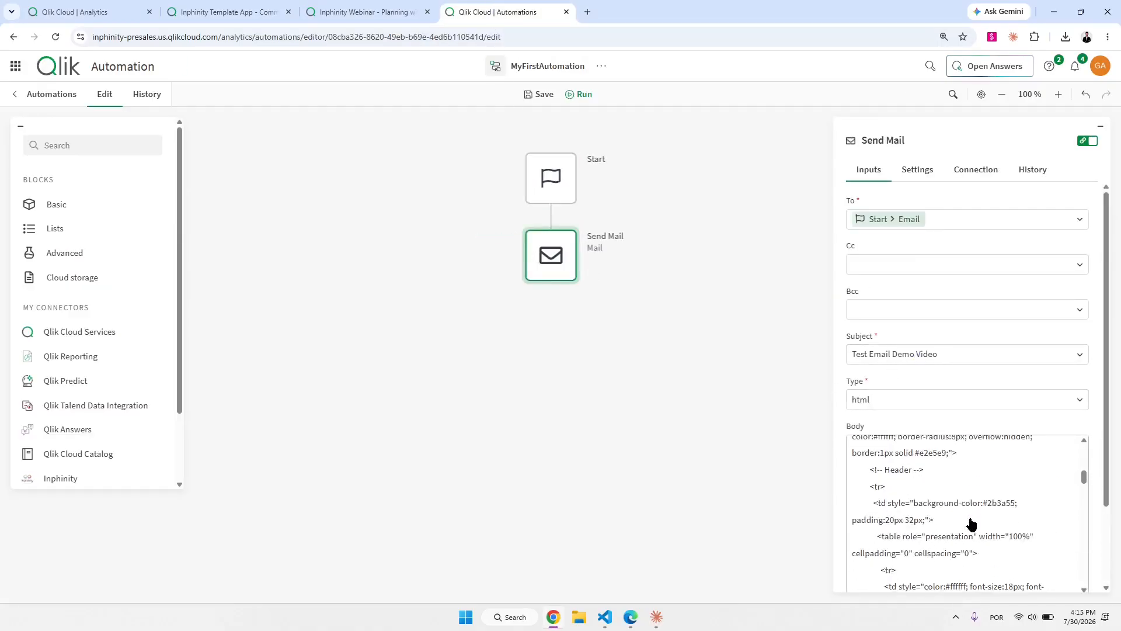
scroll(971, 521, down, 5)
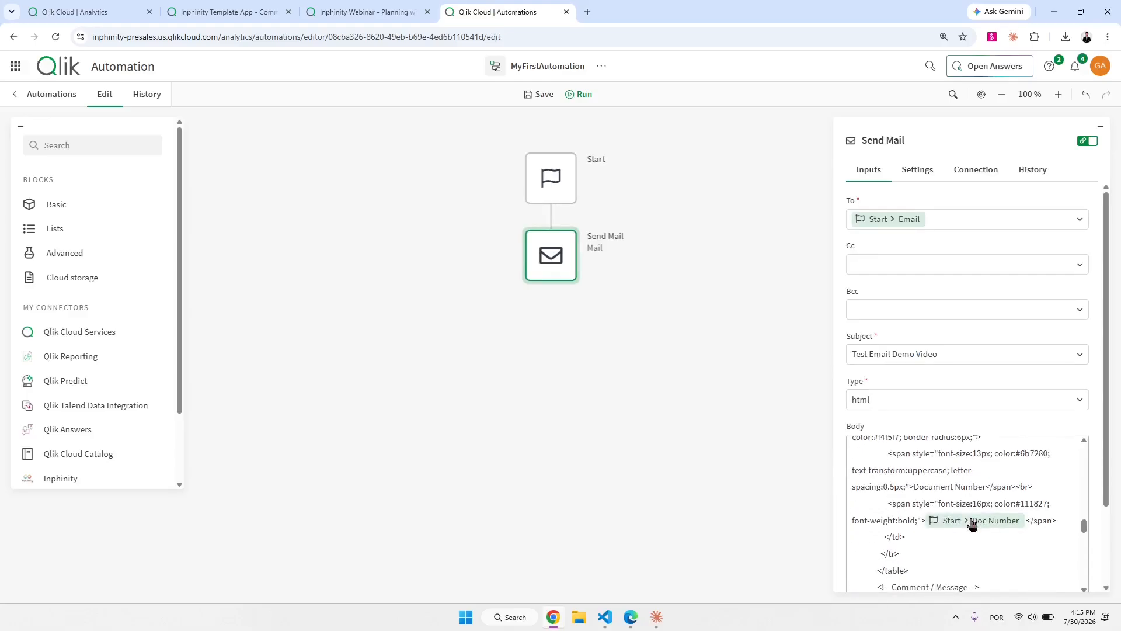
scroll(972, 521, down, 1)
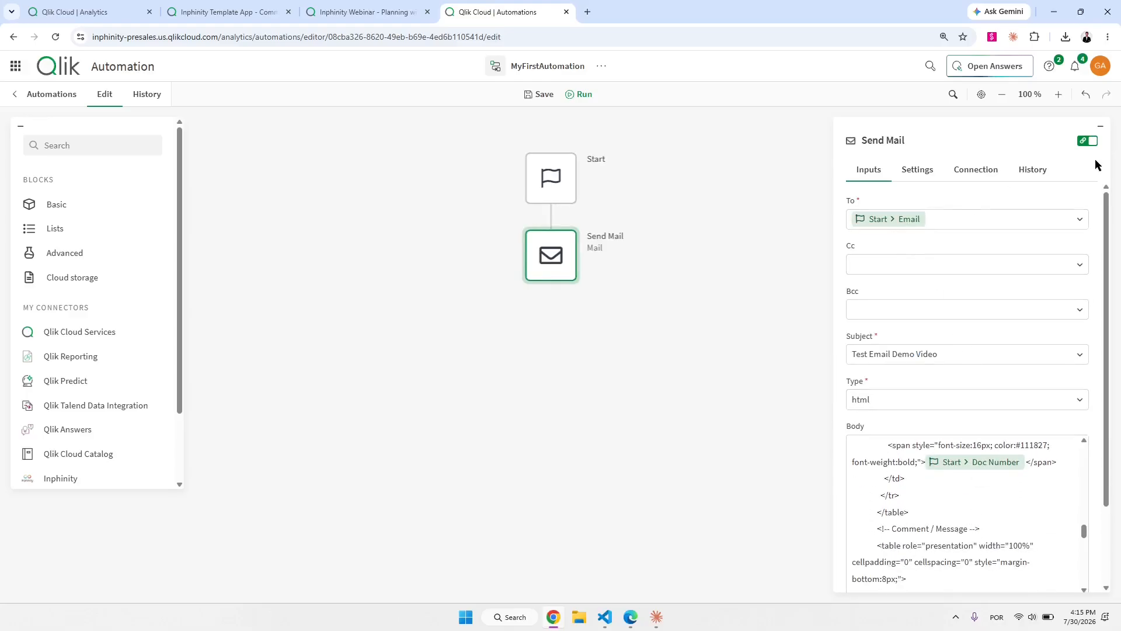
click(1089, 141)
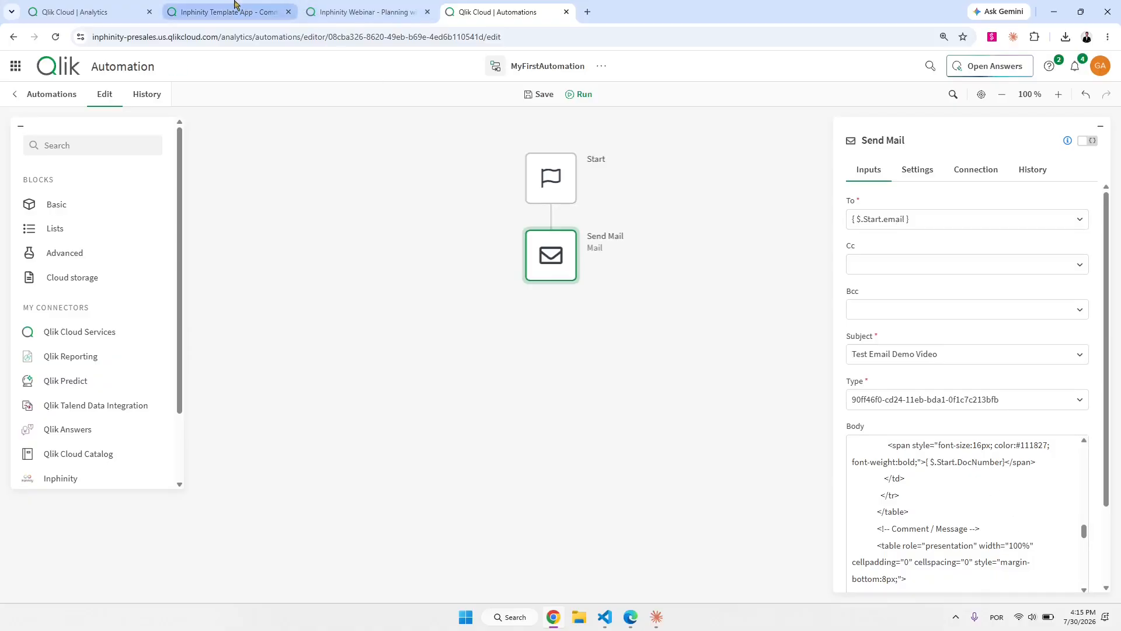
click(181, 11)
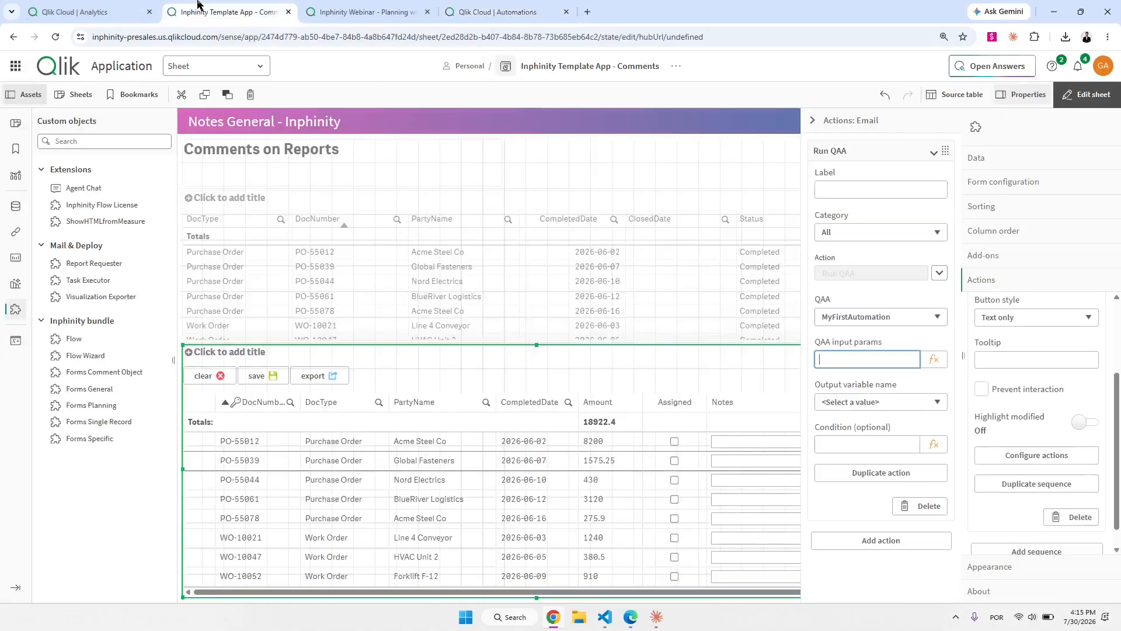
Start the Run QAA input parameters with DocNumber= and the DocNumber column's copied row reference.
click(934, 359)
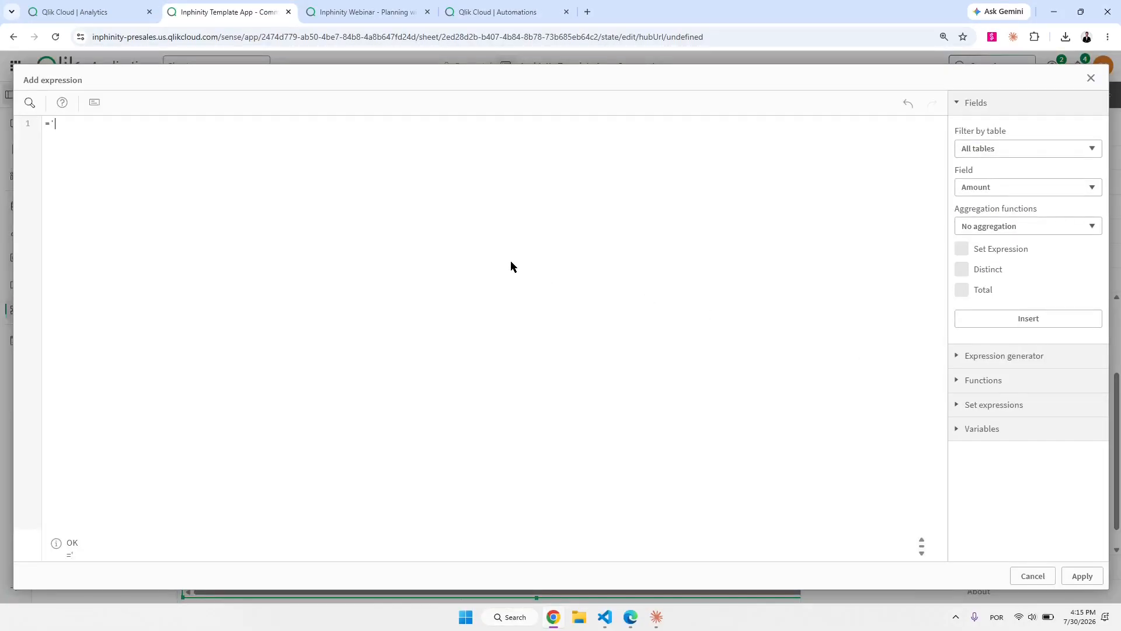
text(DocNumber=)
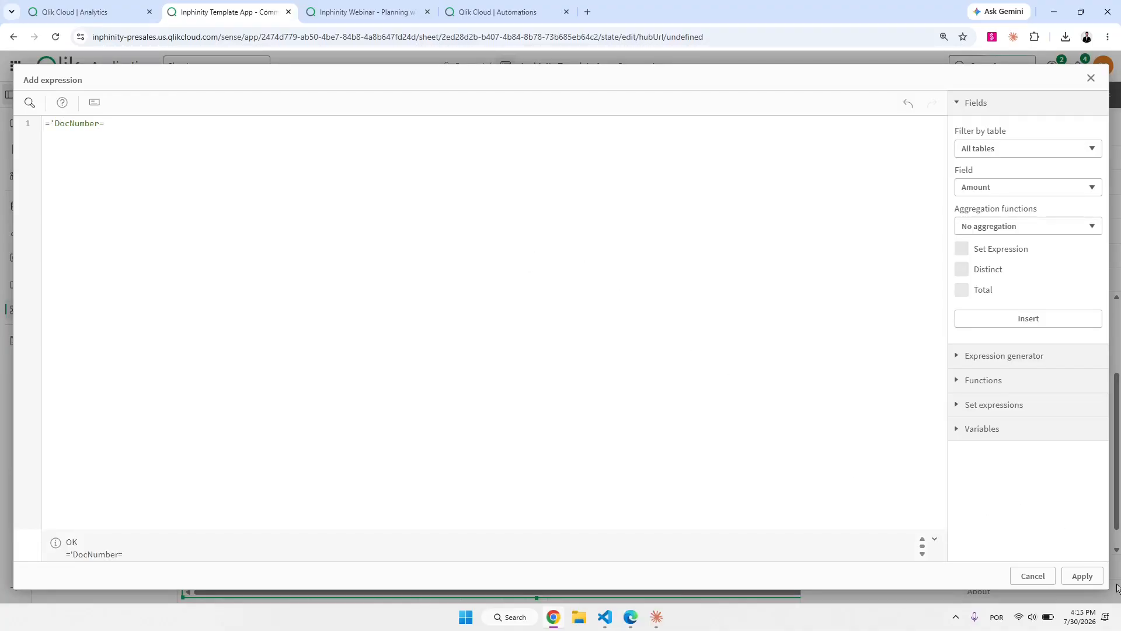
text(')
click(1081, 576)
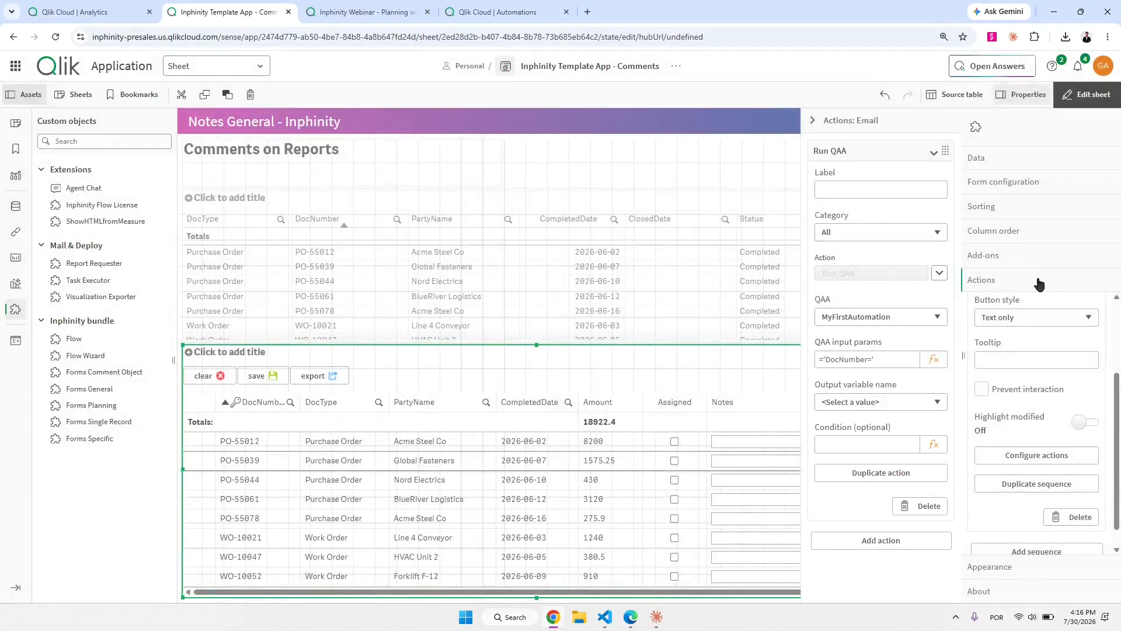
click(1031, 234)
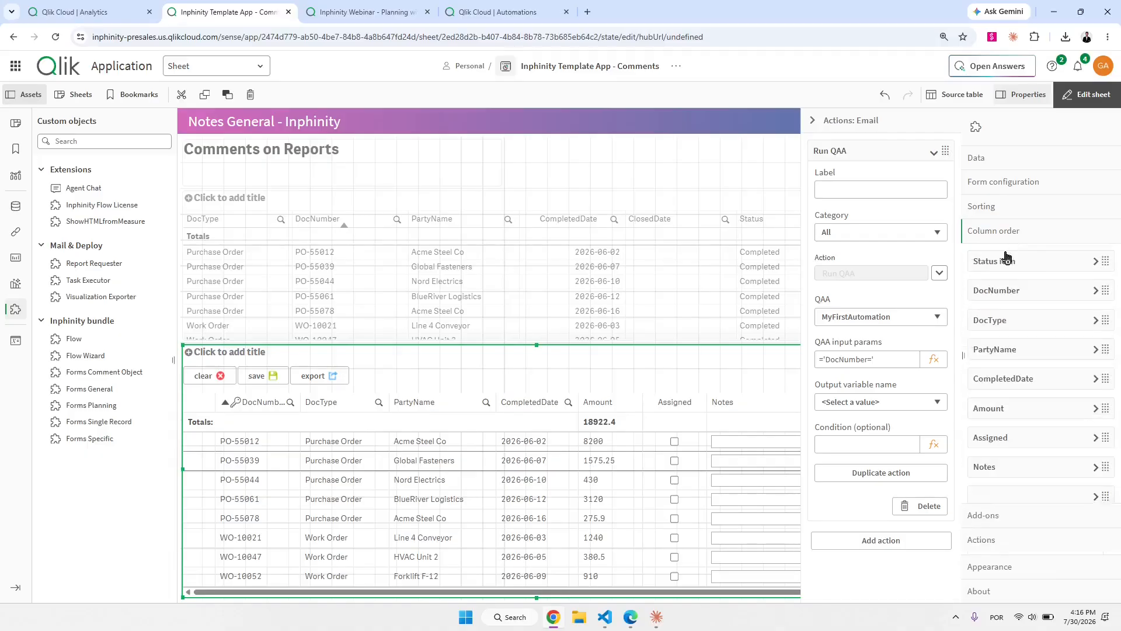
click(1022, 292)
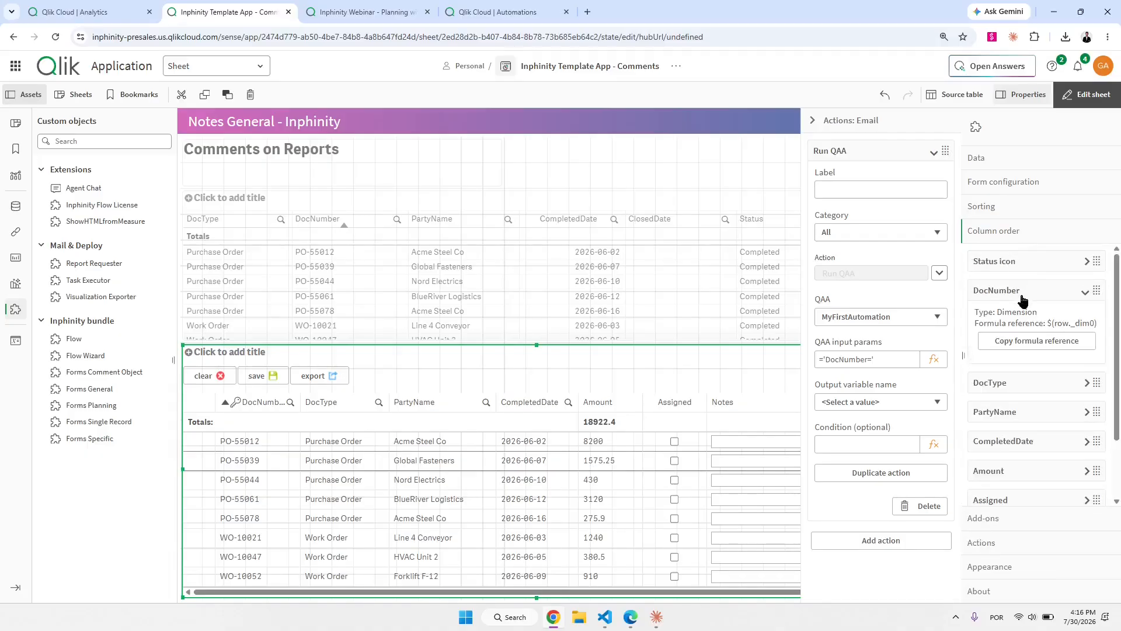
click(1039, 347)
click(934, 359)
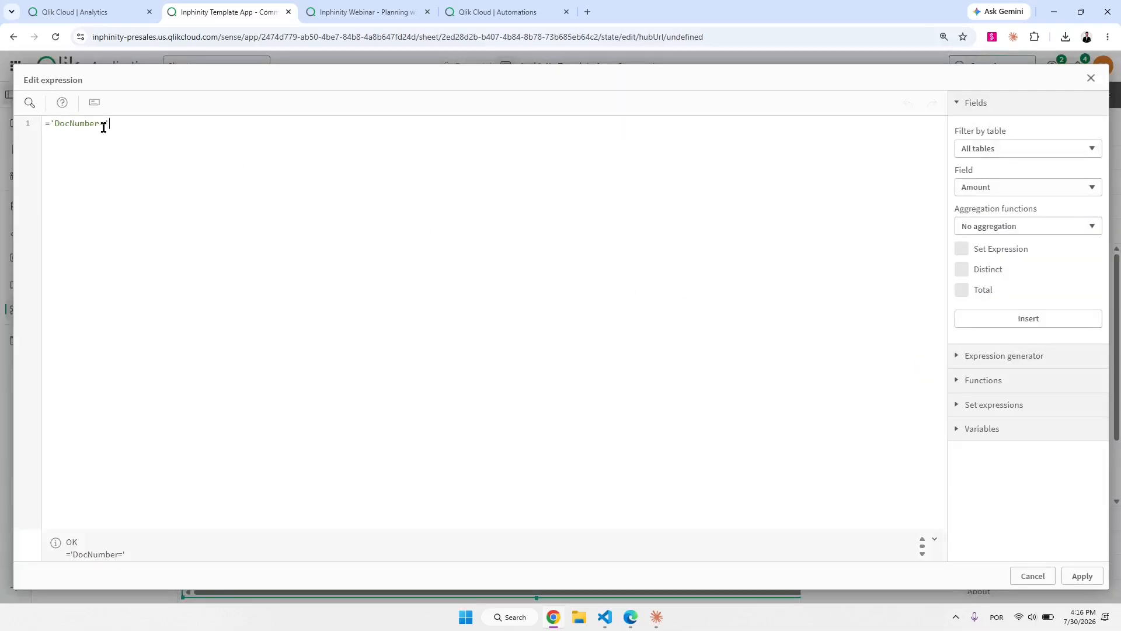
key(ctrl+v)
Complete the parameters with email=$(vEmail)&message=$(row.Notes) and apply the expression.
text(email=$(vEmail))
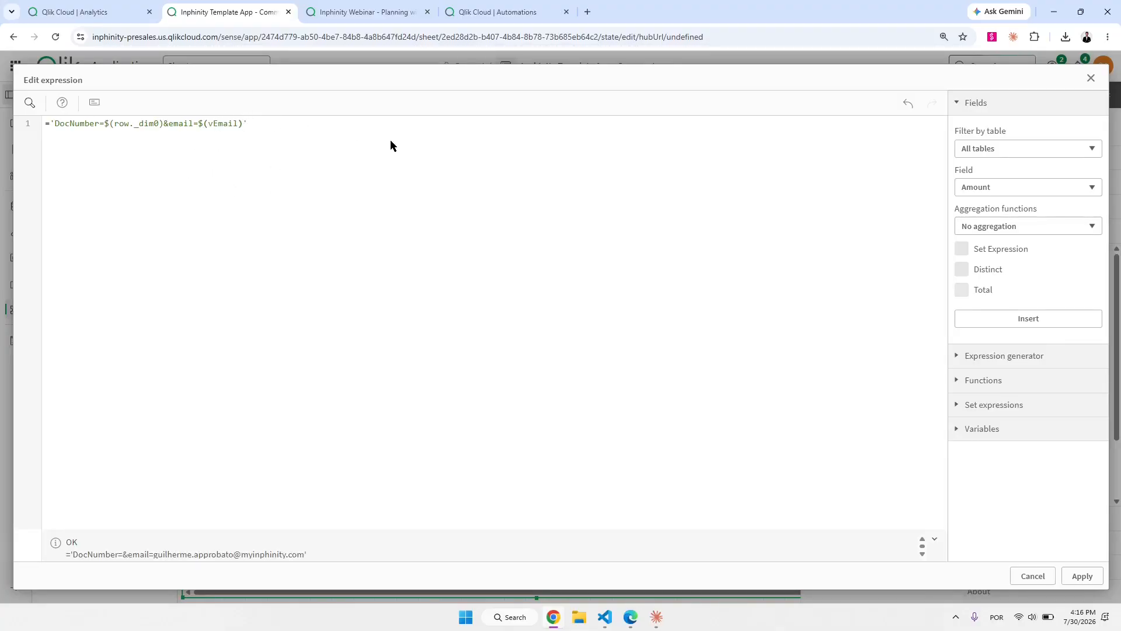
text(&message=)
key(ctrl+v)
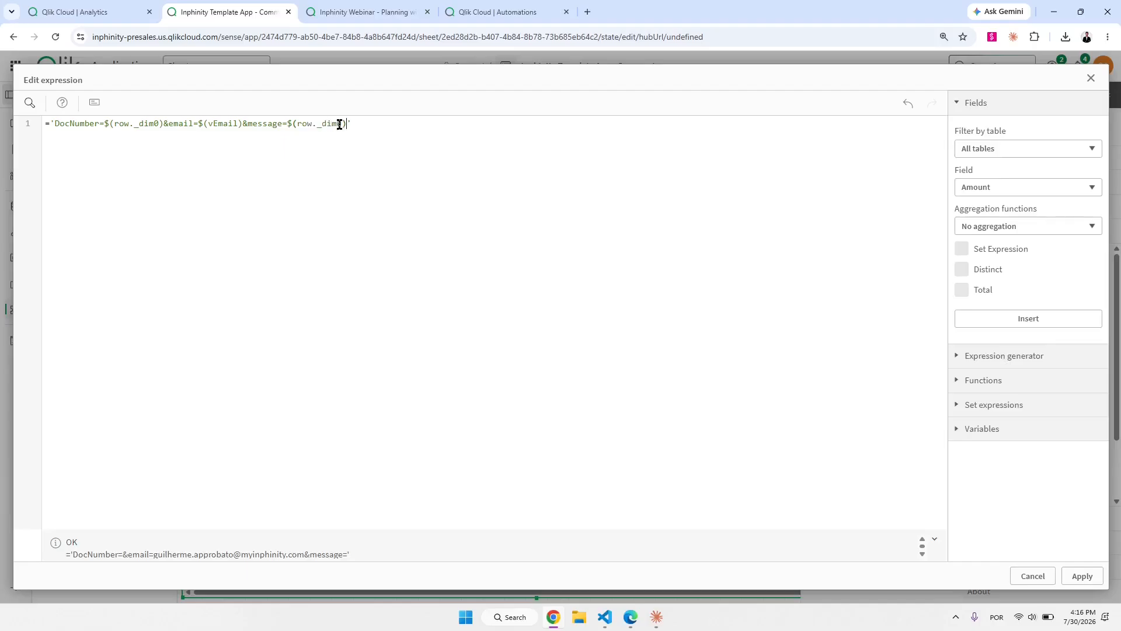
drag(342, 124, 319, 124)
key(BackSpace)
drag(316, 125, 343, 125)
click(342, 125)
double_click(336, 123)
click(391, 159)
click(1082, 576)
click(880, 146)
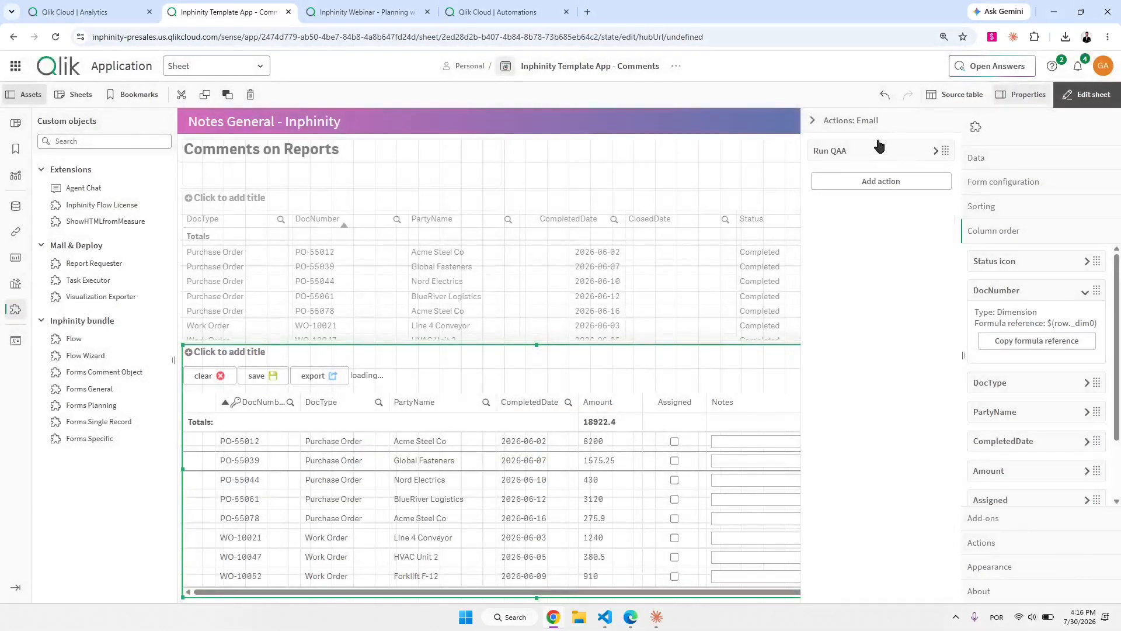
Save the MyFirstAutomation automation in the automation editor.
click(881, 124)
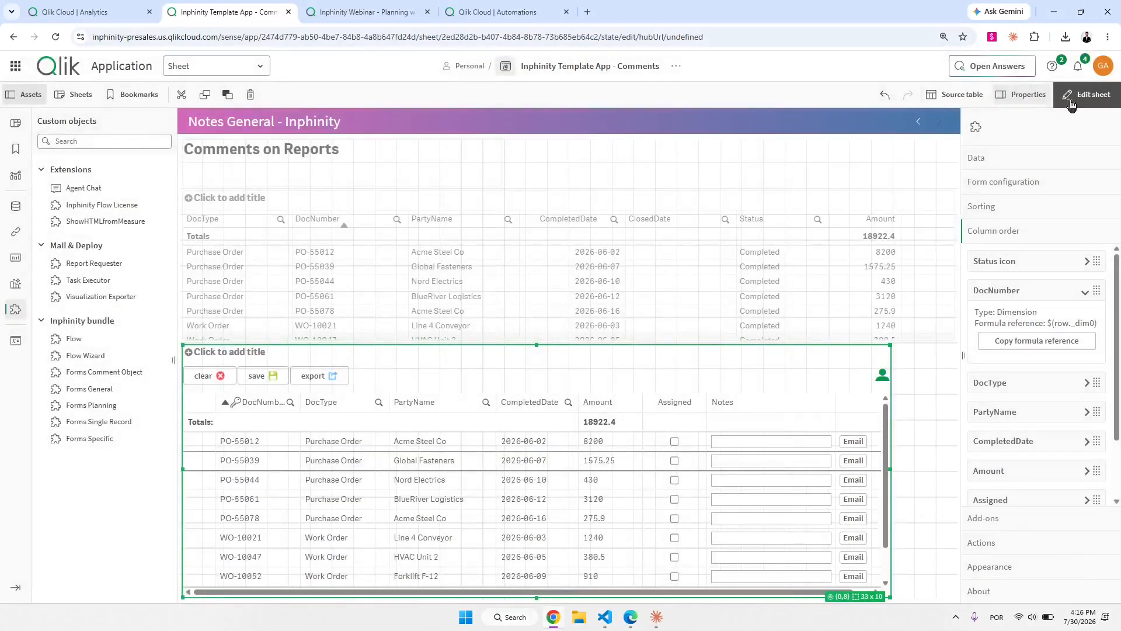
click(496, 12)
drag(558, 254, 629, 407)
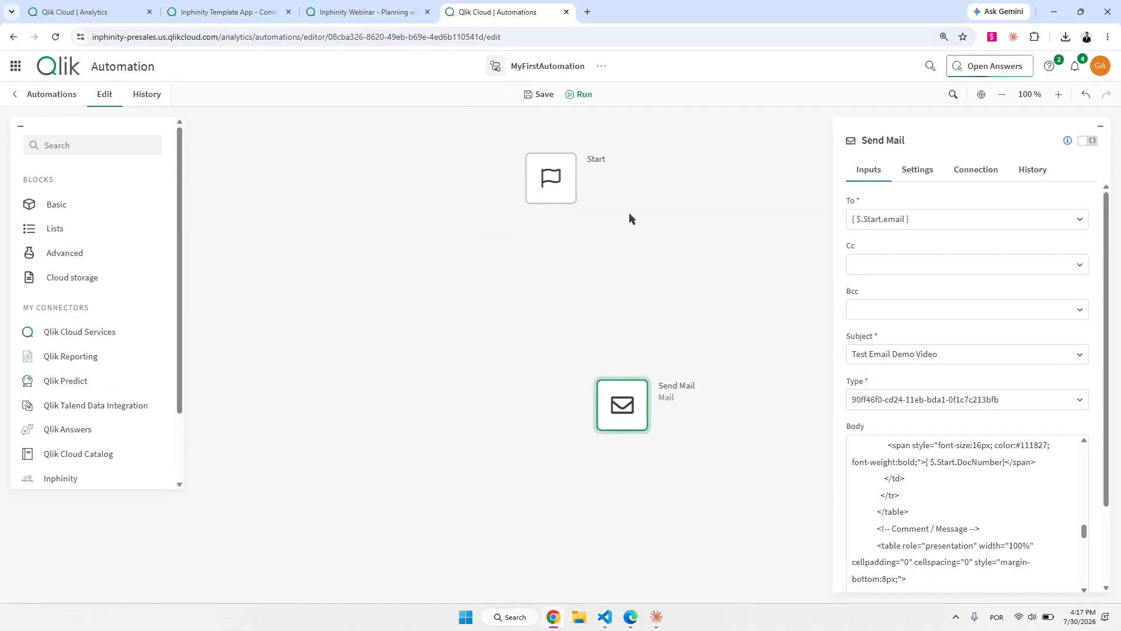
click(542, 95)
click(552, 186)
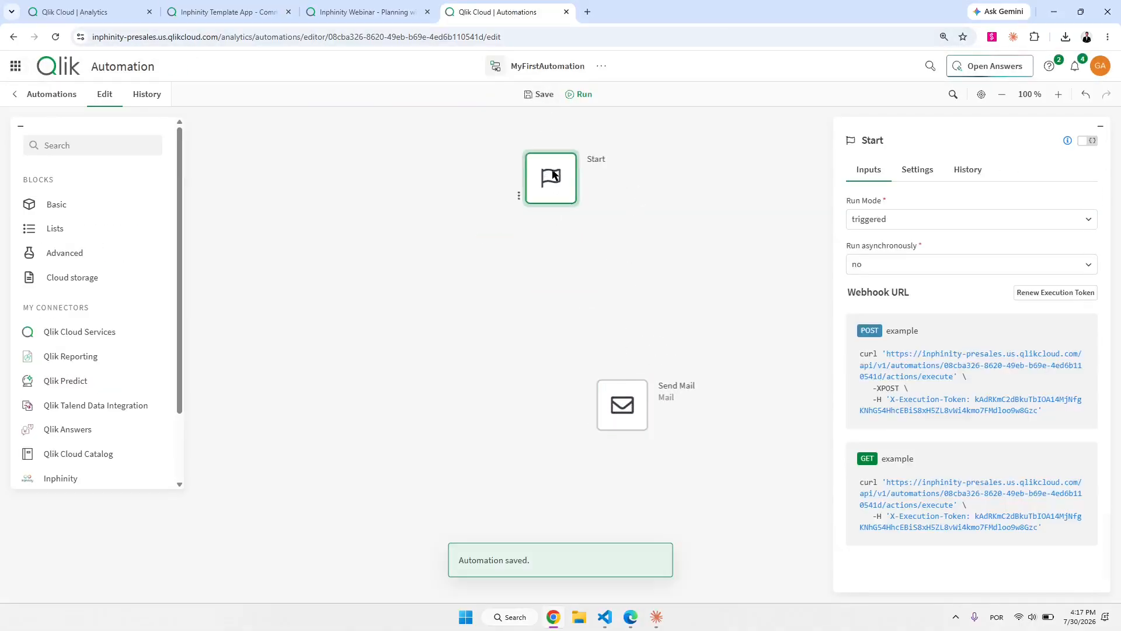
click(157, 95)
Leave edit mode, enter note 123 for row PO-55012 and send its email.
click(233, 5)
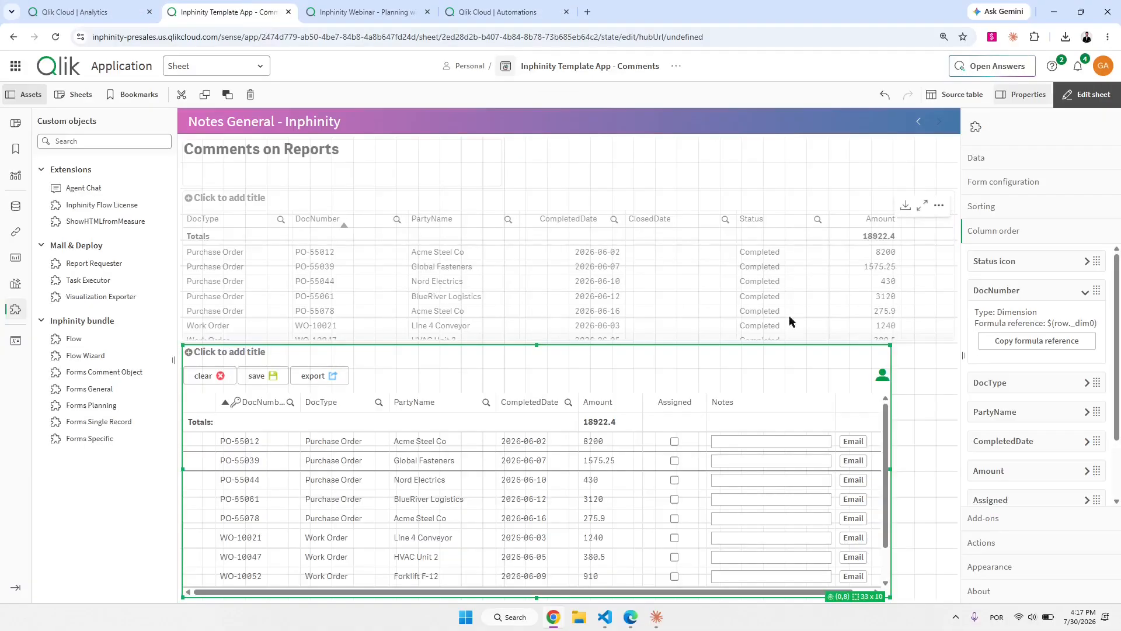
click(1086, 95)
click(548, 421)
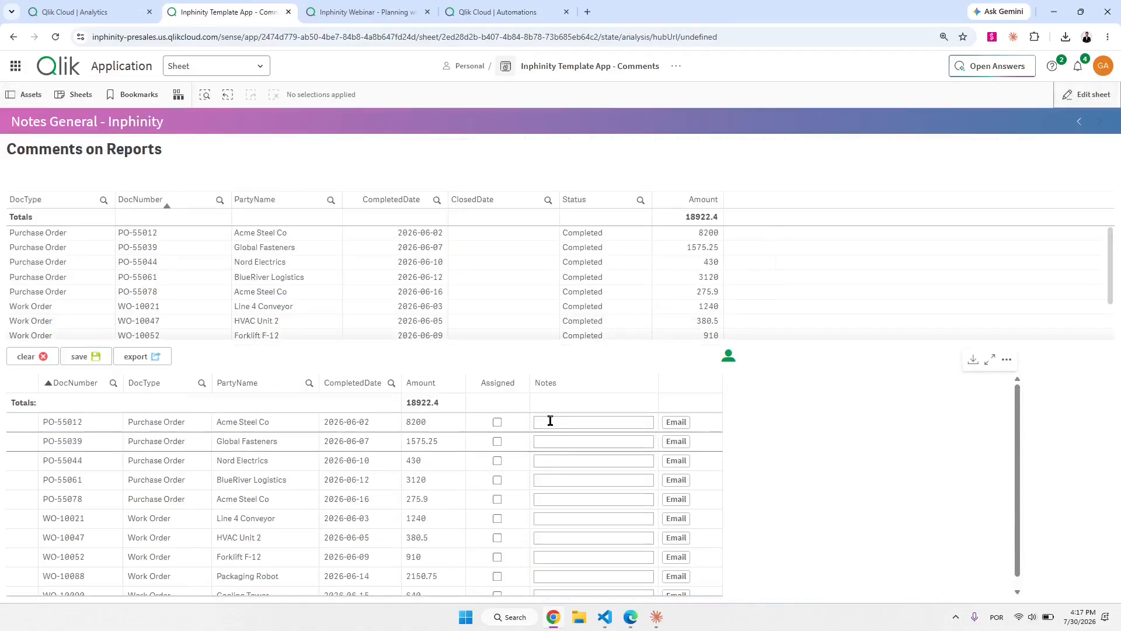
text(123)
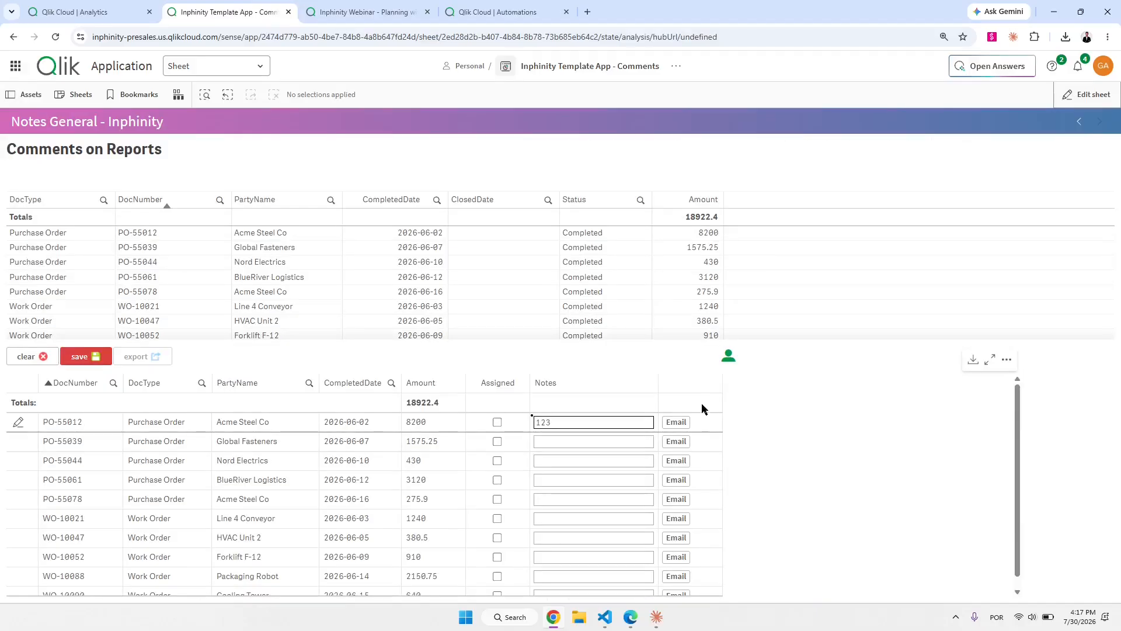
click(682, 427)
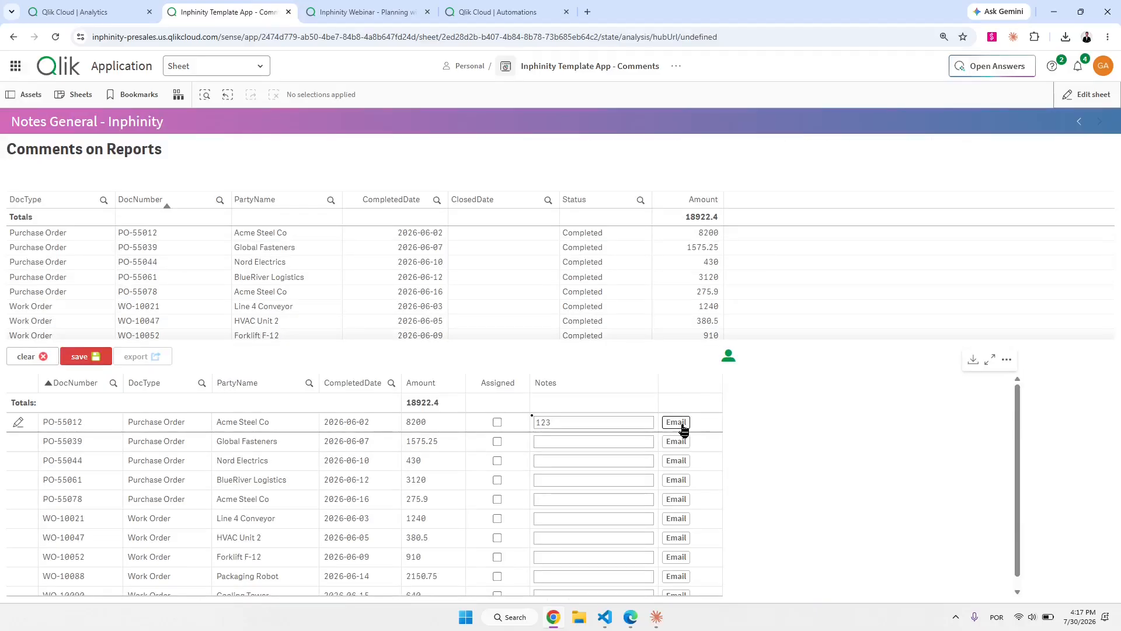
Check that the latest run's Start block received DocNumber PO-55012 and message 123.
click(474, 10)
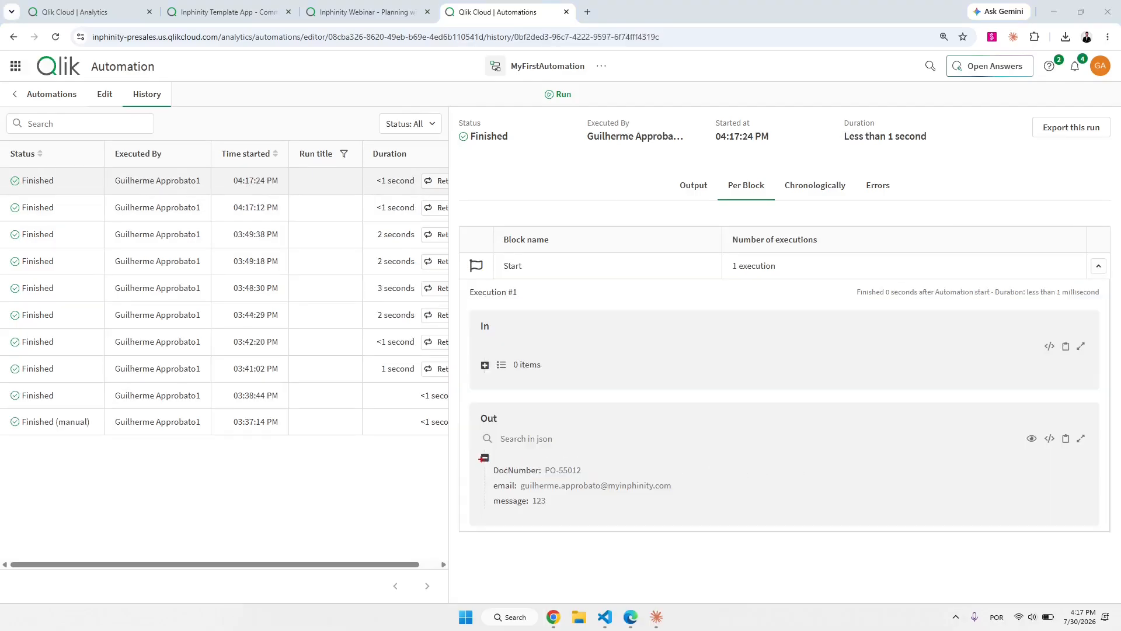
drag(481, 458, 737, 531)
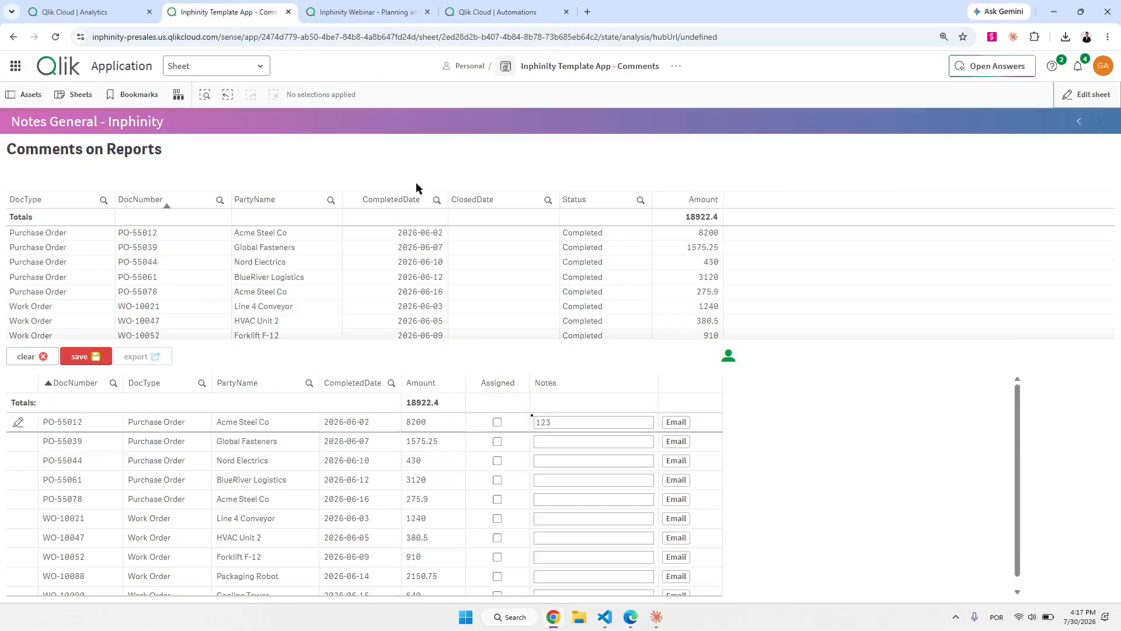
Return to edit mode and open the Email sequence's list of actions.
click(1086, 94)
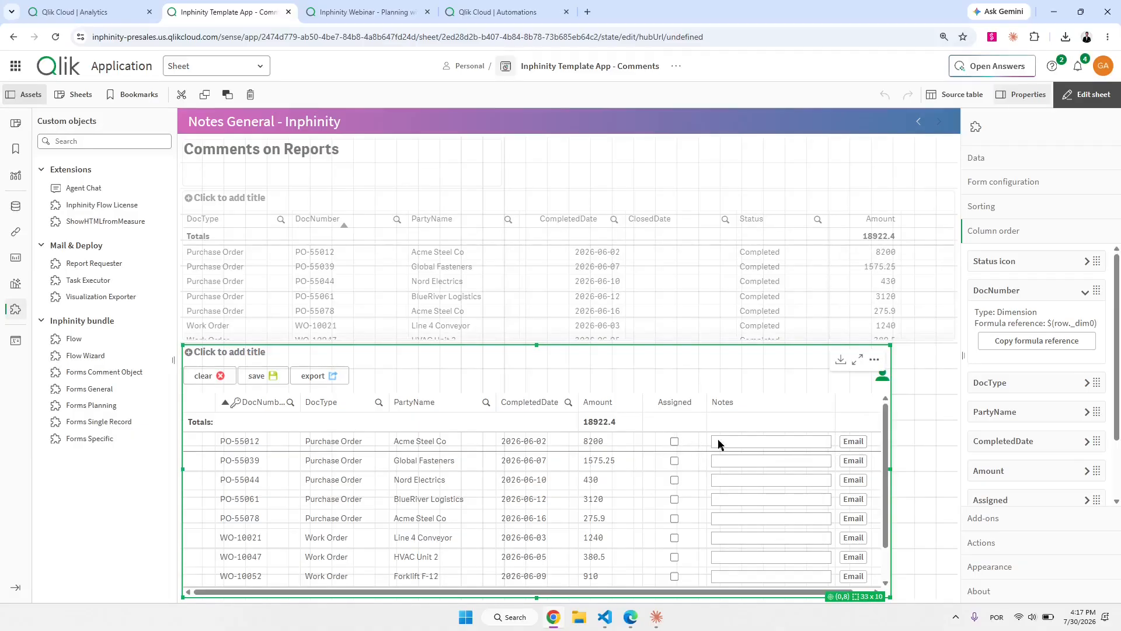
click(1018, 294)
click(1006, 542)
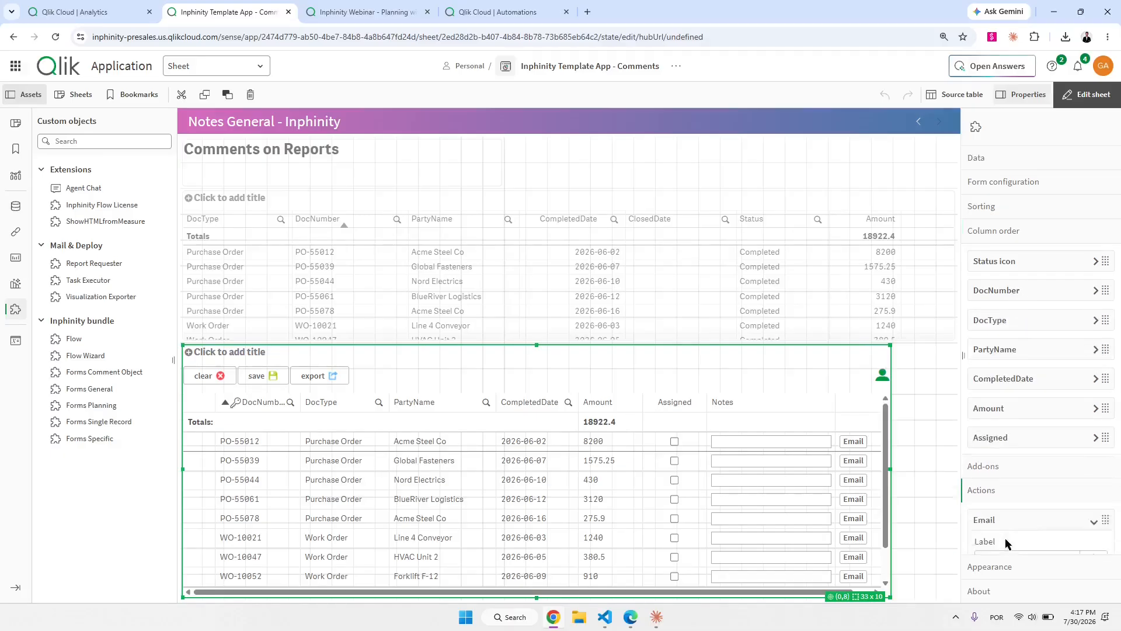
scroll(1037, 465, down, 6)
click(1036, 432)
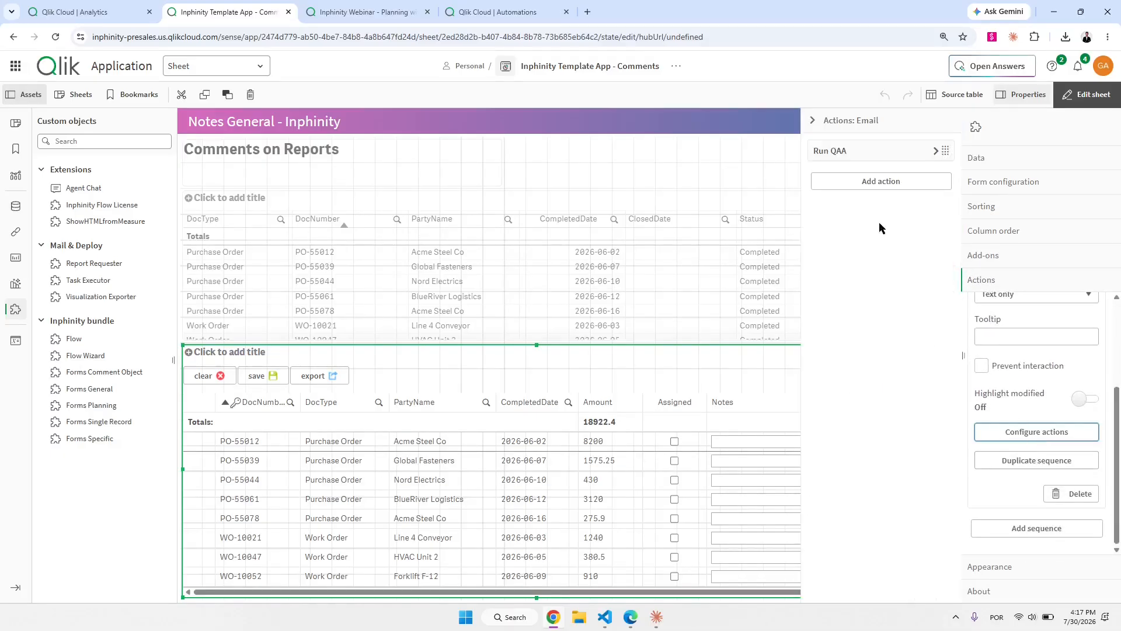
click(878, 153)
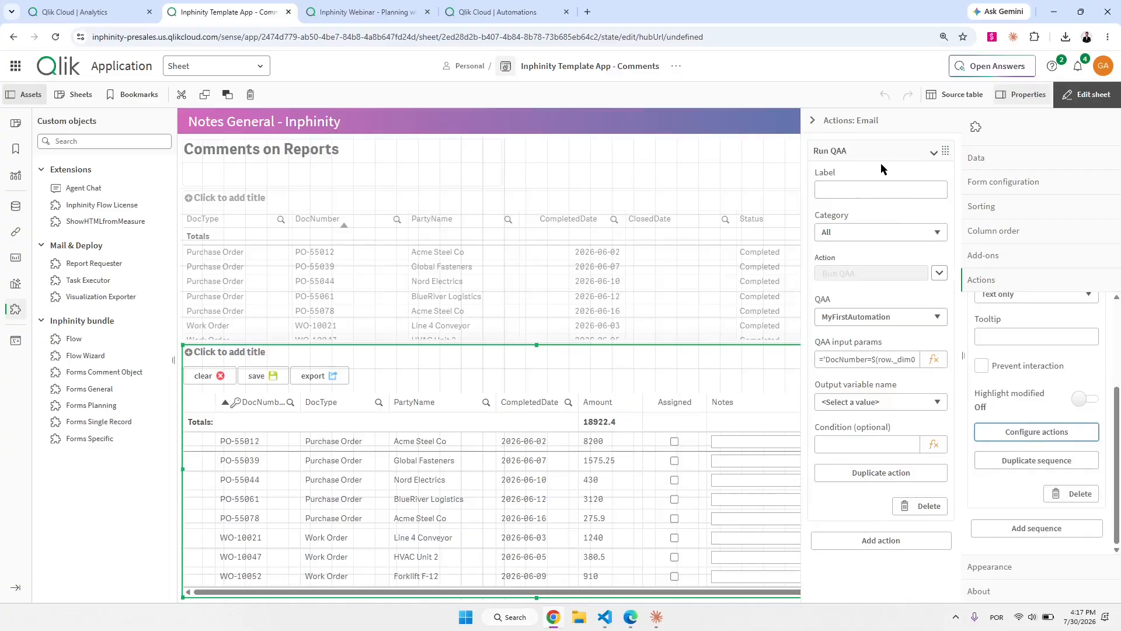
click(882, 153)
Add a Set cell value action that sets the Assigned column to 1.
click(882, 182)
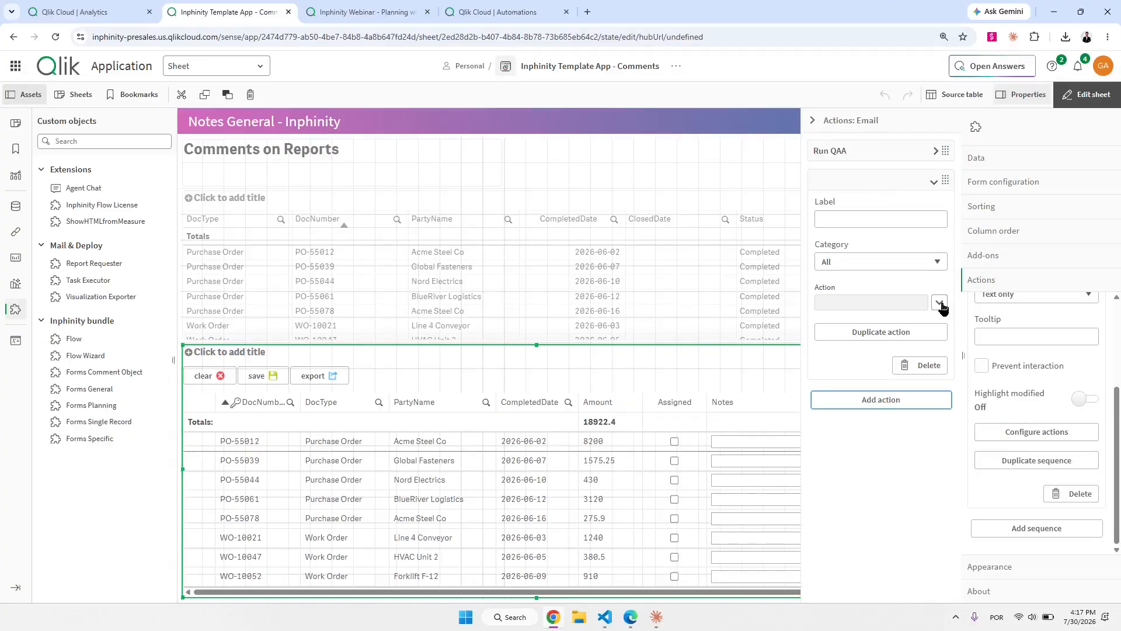
click(940, 302)
click(893, 326)
text(set)
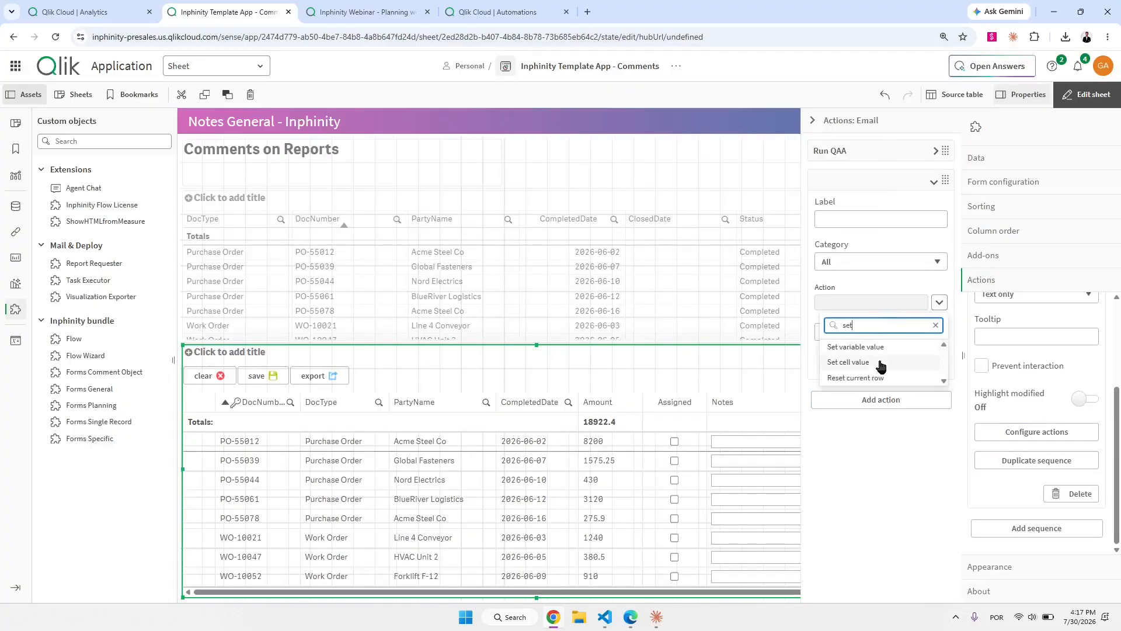
click(879, 363)
click(851, 346)
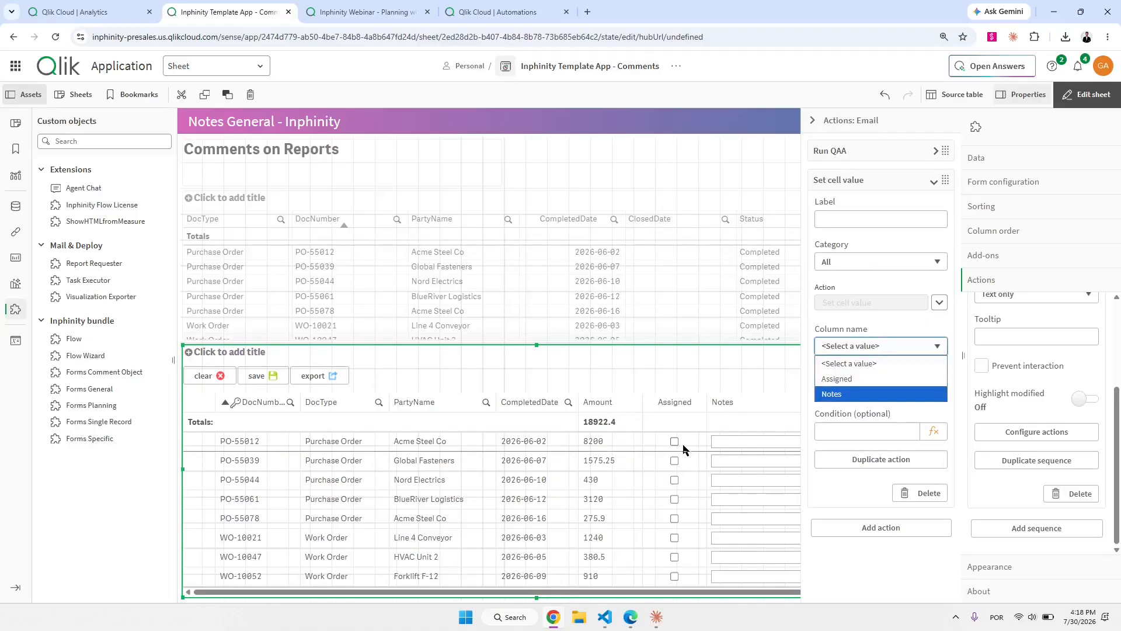
click(837, 379)
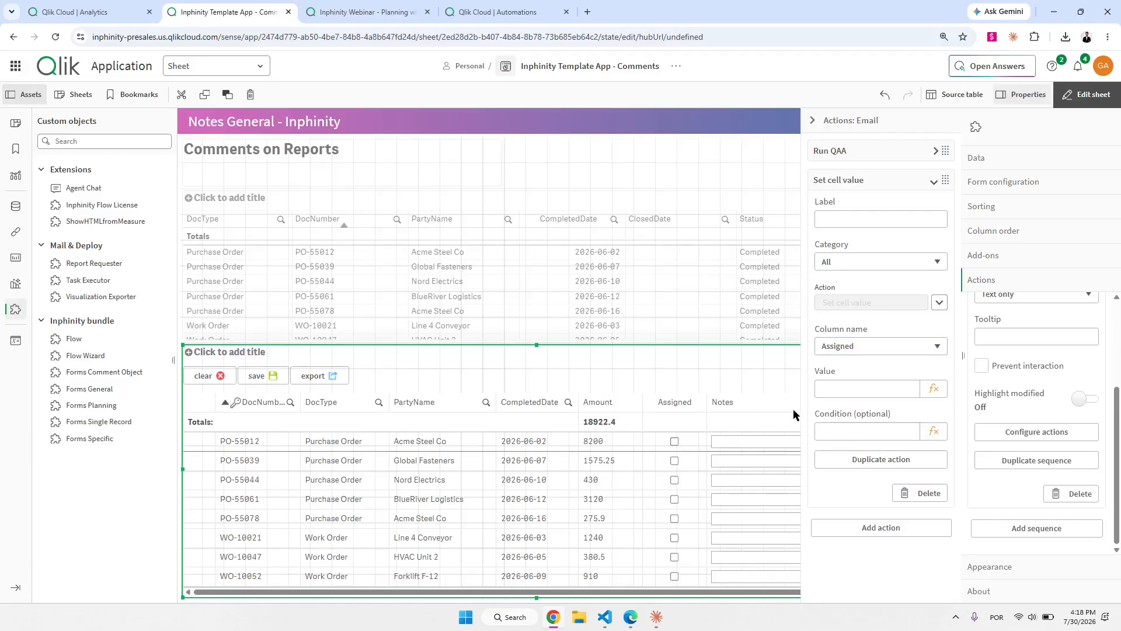
click(843, 392)
text(1)
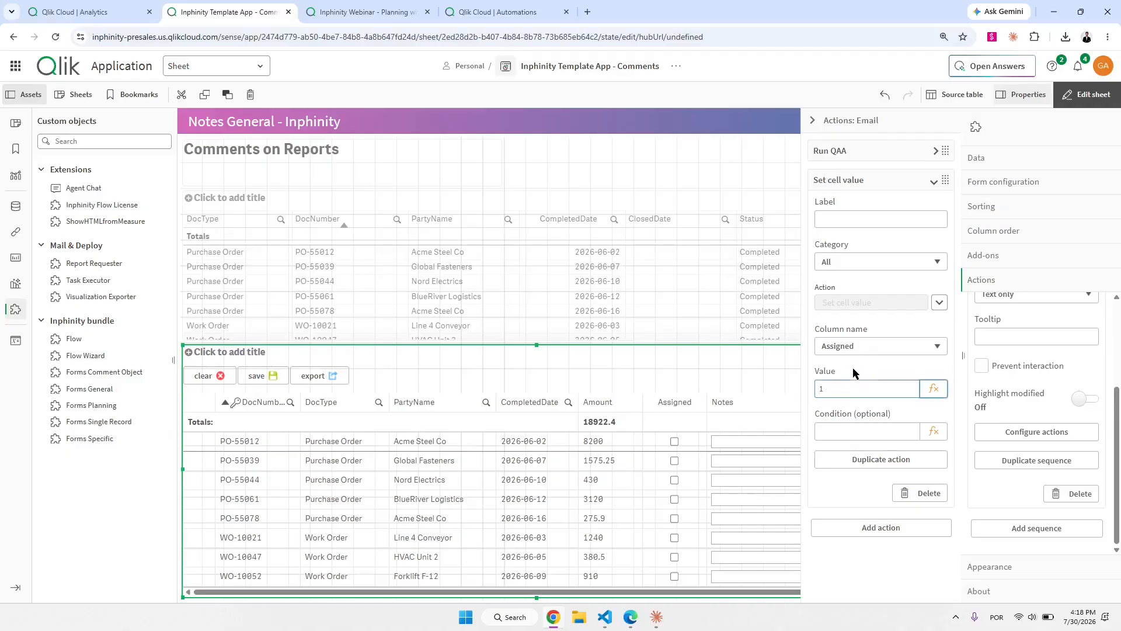
click(868, 182)
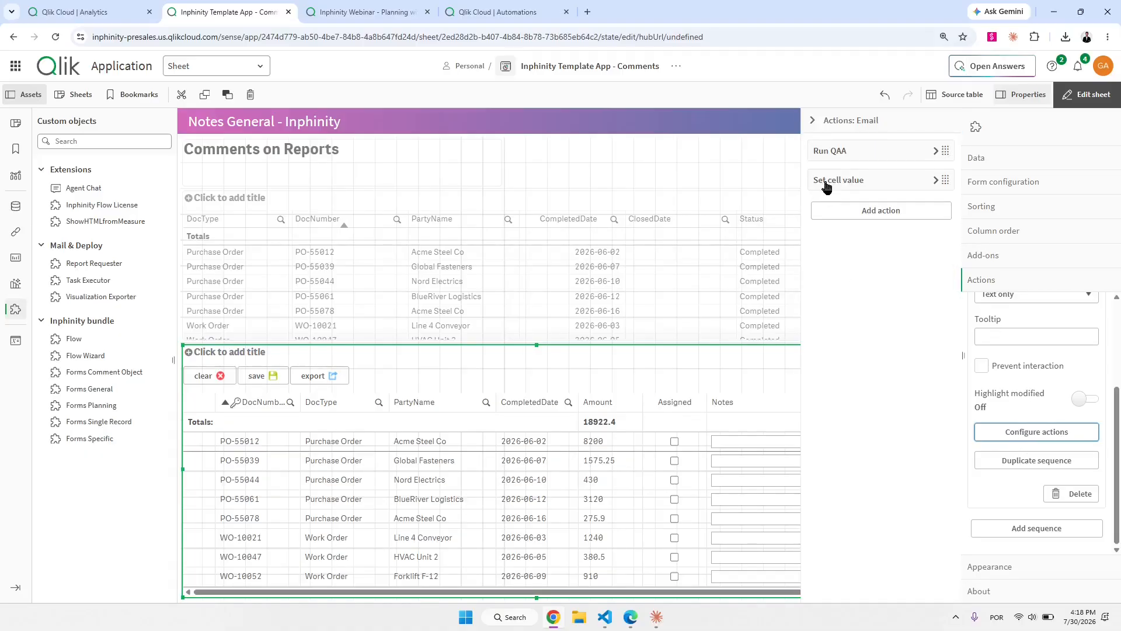
Add a Save values action as the sequence's third action.
click(867, 211)
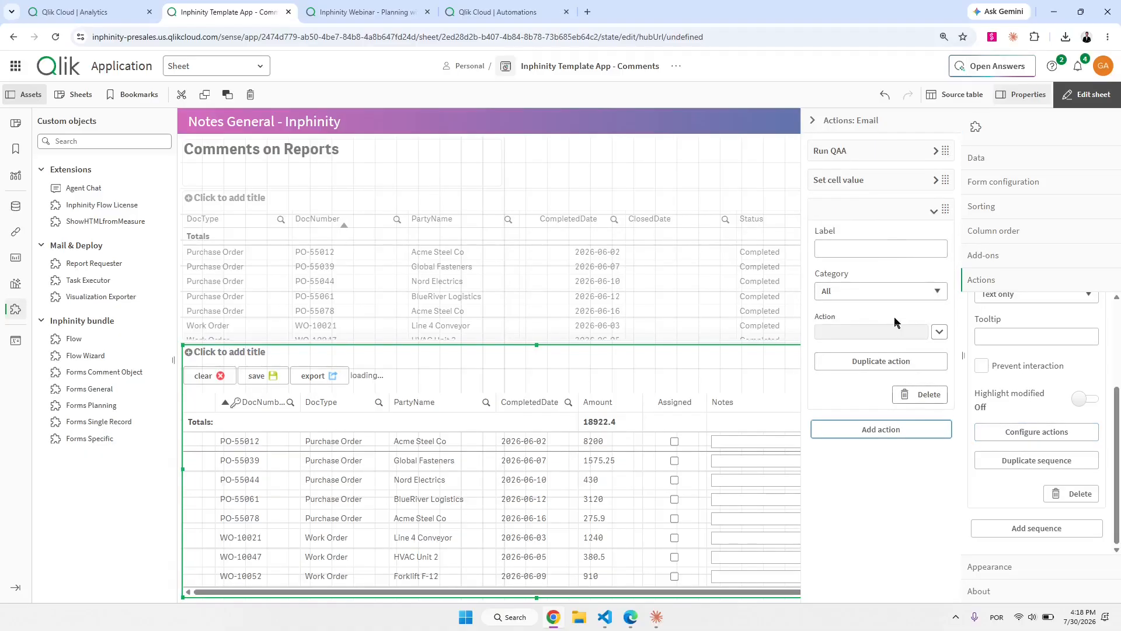
click(940, 332)
text(save)
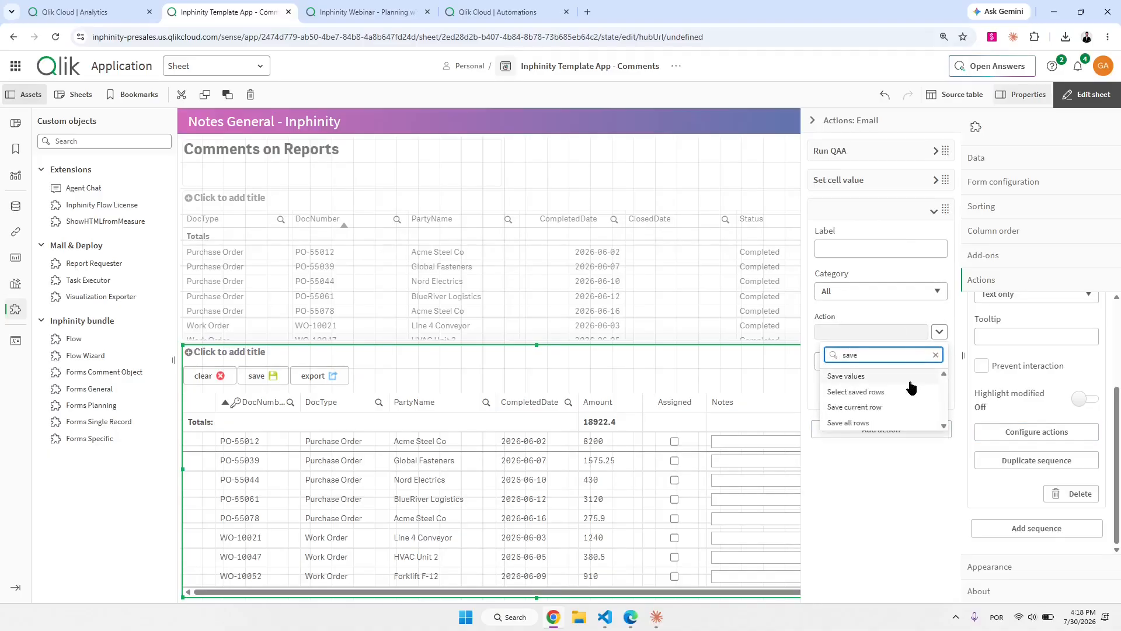
click(912, 386)
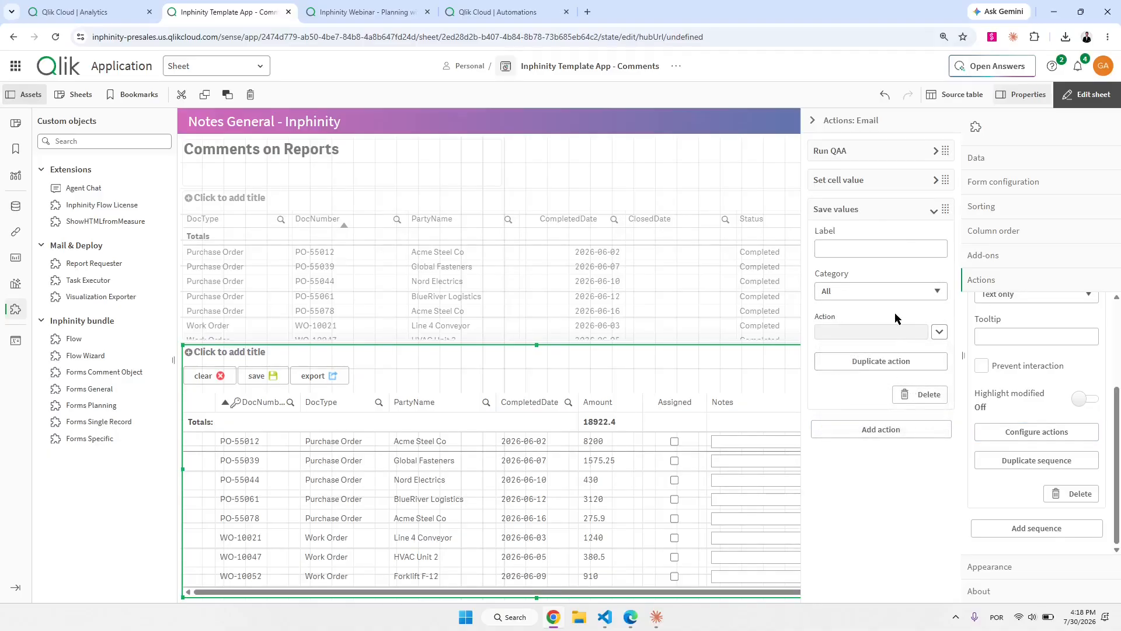
click(887, 216)
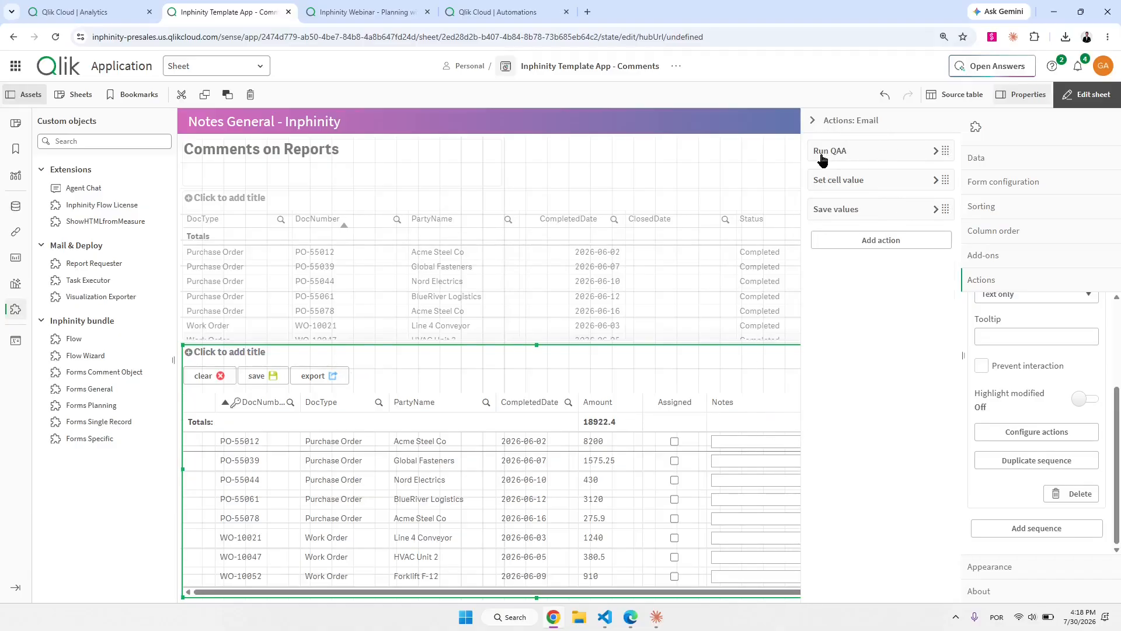
click(859, 130)
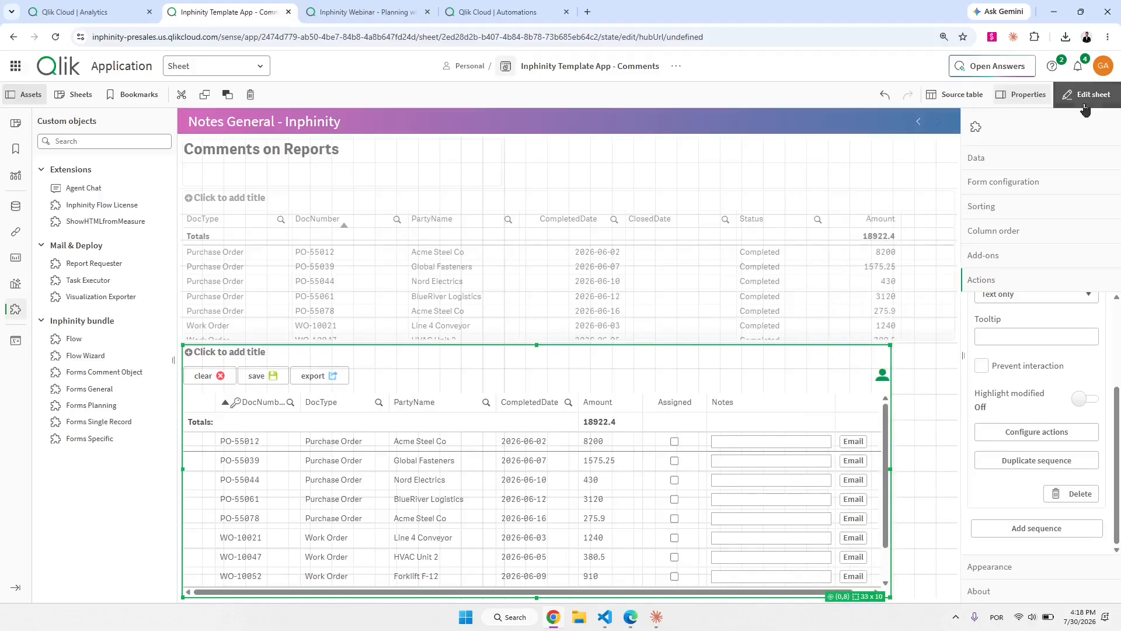
Set the Notes field's background colour option to Form field expression.
click(1024, 182)
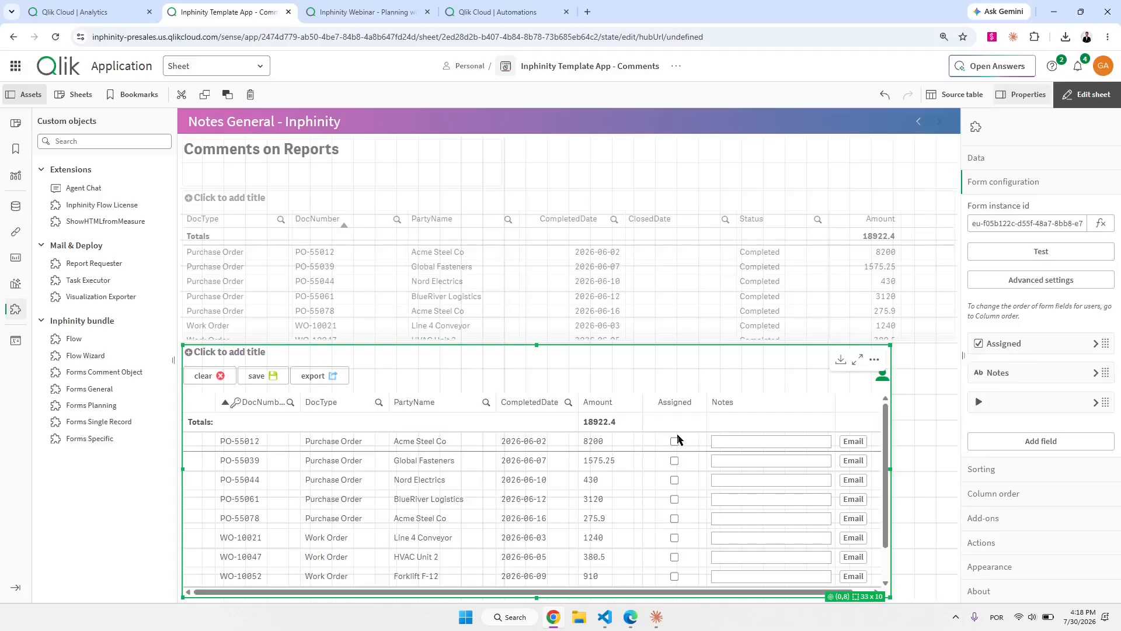
click(1008, 374)
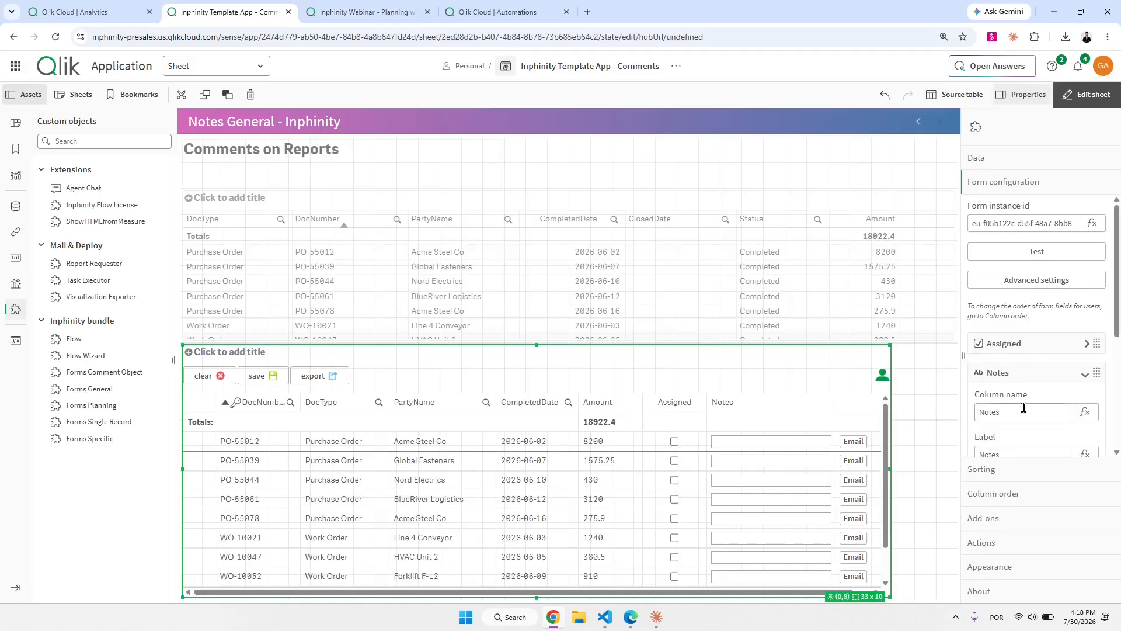
scroll(1024, 408, down, 1)
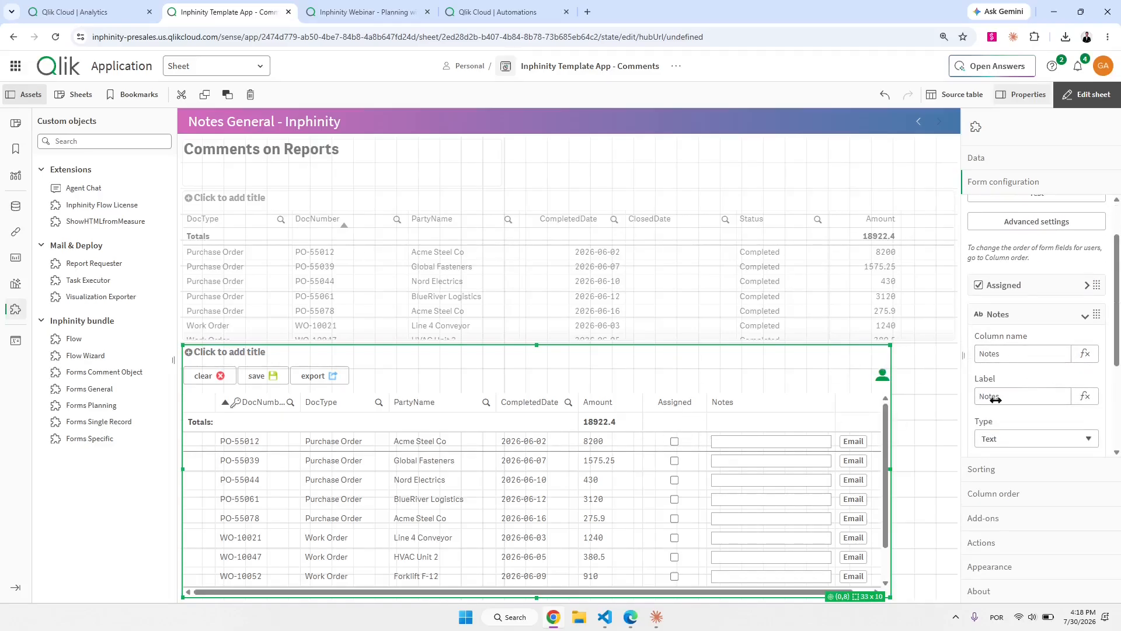
scroll(996, 399, down, 2)
click(1035, 353)
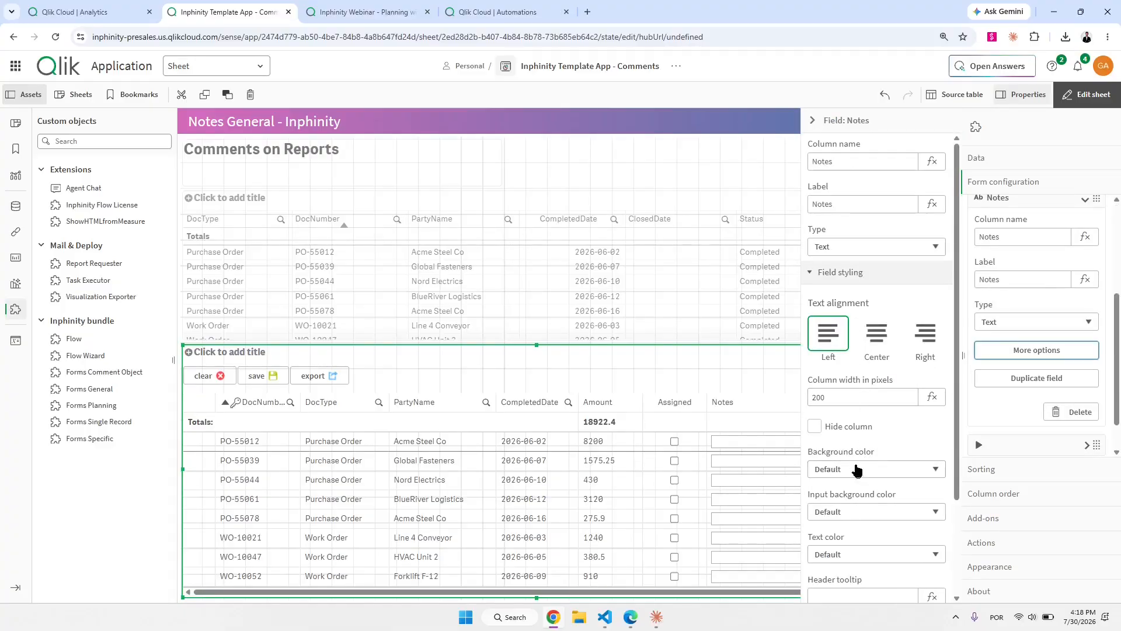
click(872, 472)
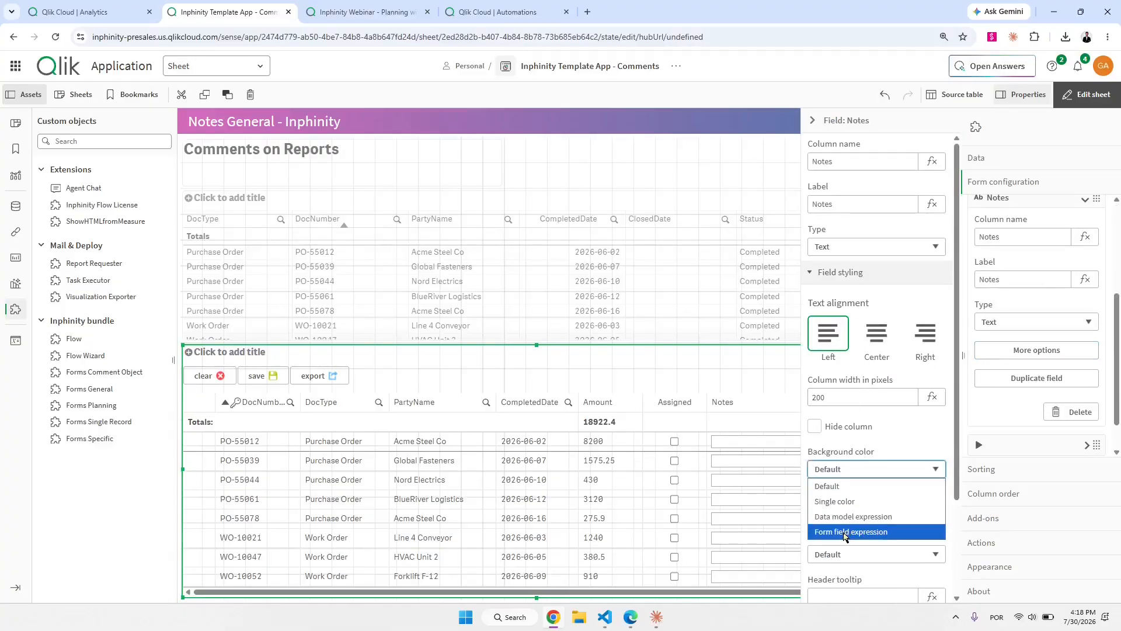
click(857, 531)
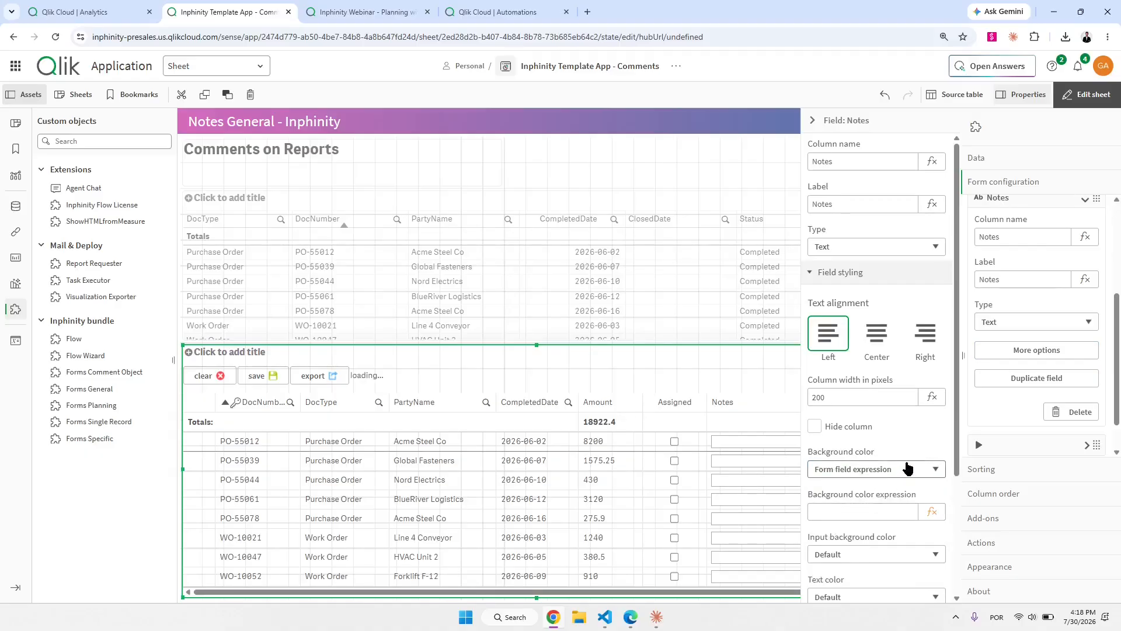
scroll(900, 461, down, 1)
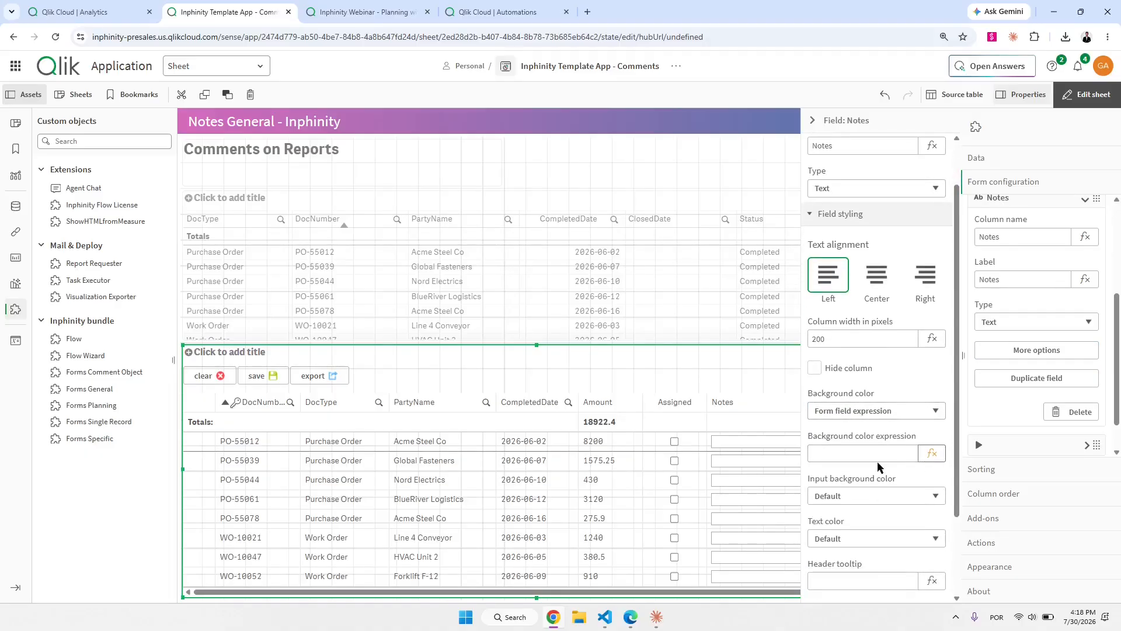
drag(656, 433, 696, 451)
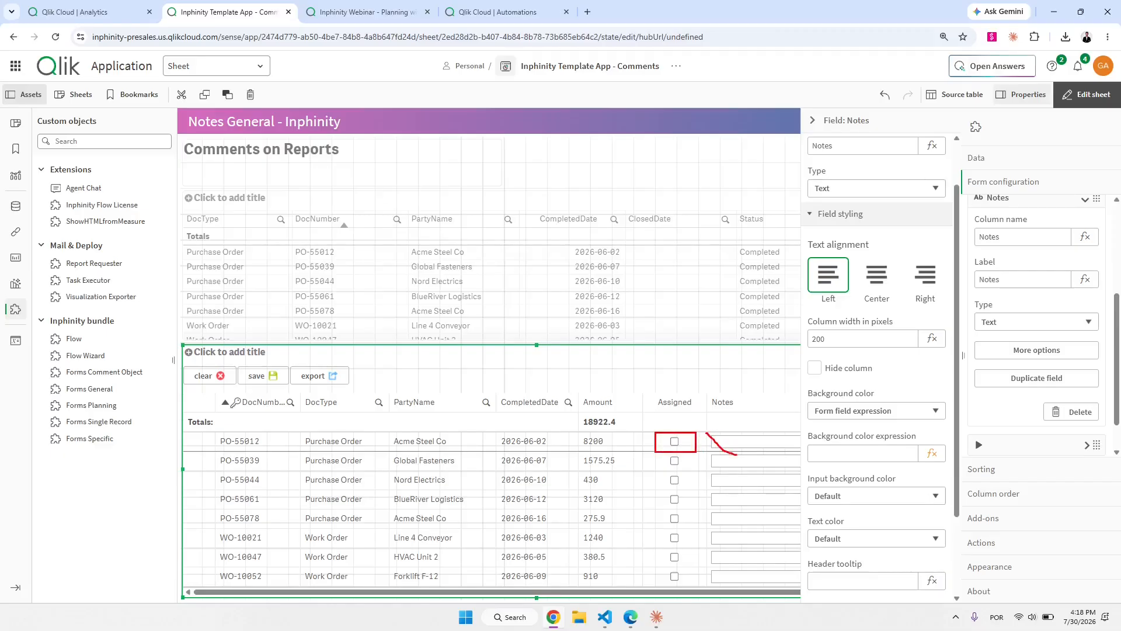
key(ctrl+z)
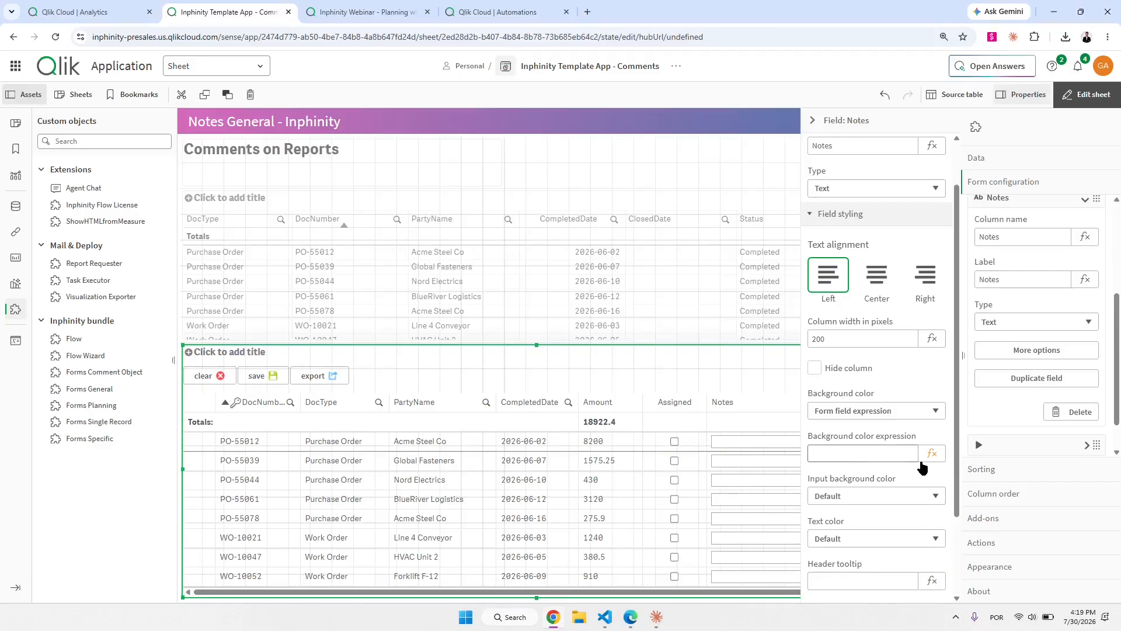
Apply =if('$(row.Assigned)'=1,rgb(242, 242, 242)) as the Notes background expression.
click(931, 454)
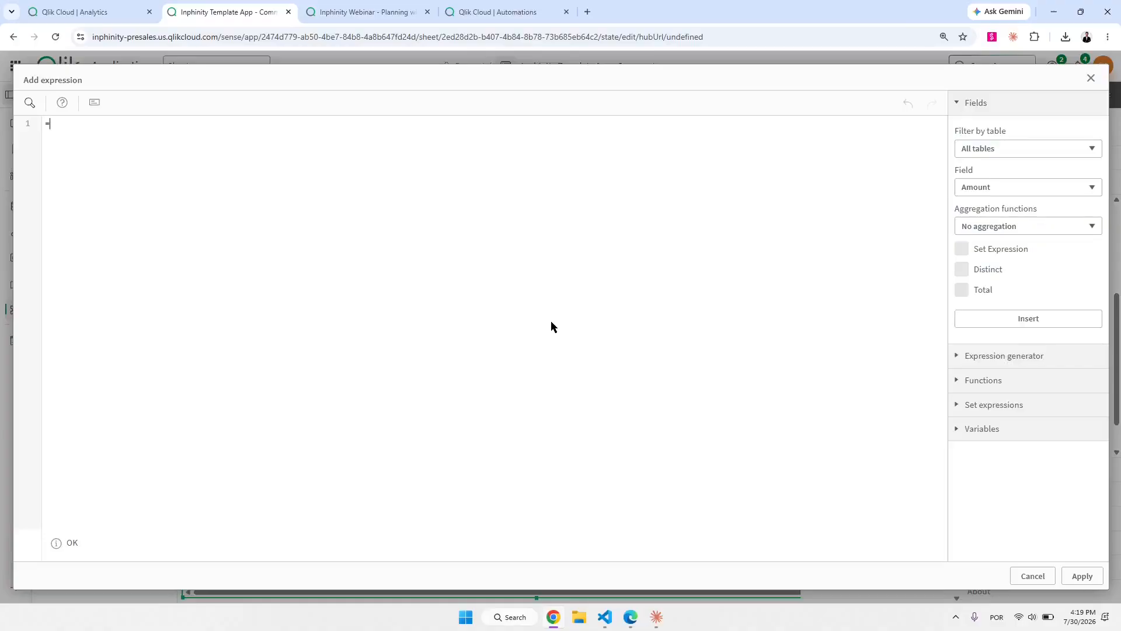
text(if()
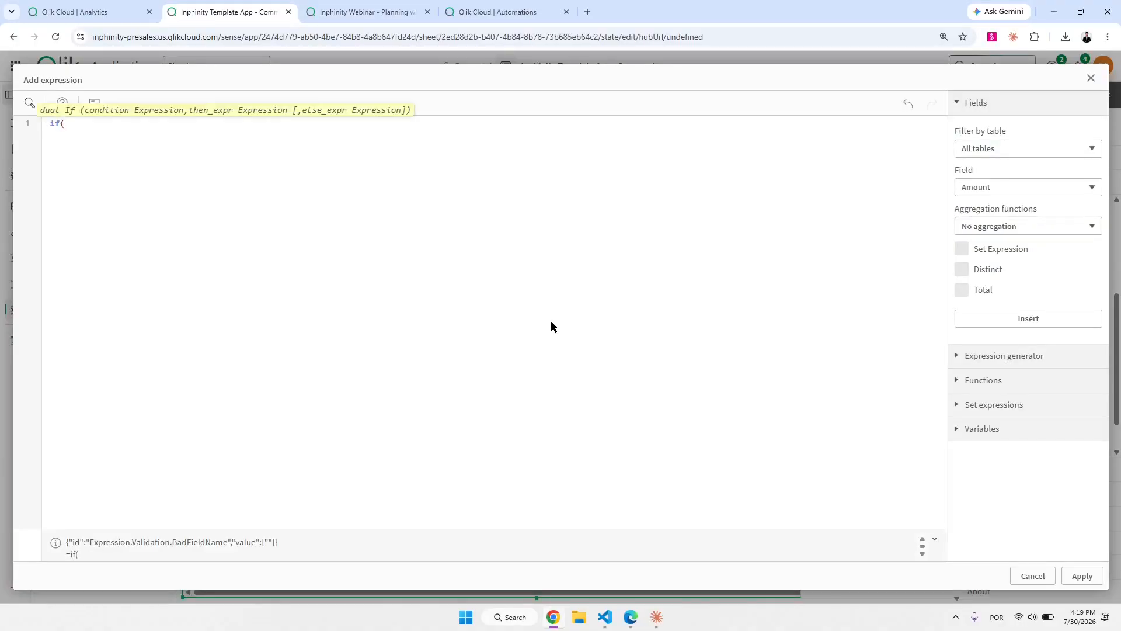
text('$(r)
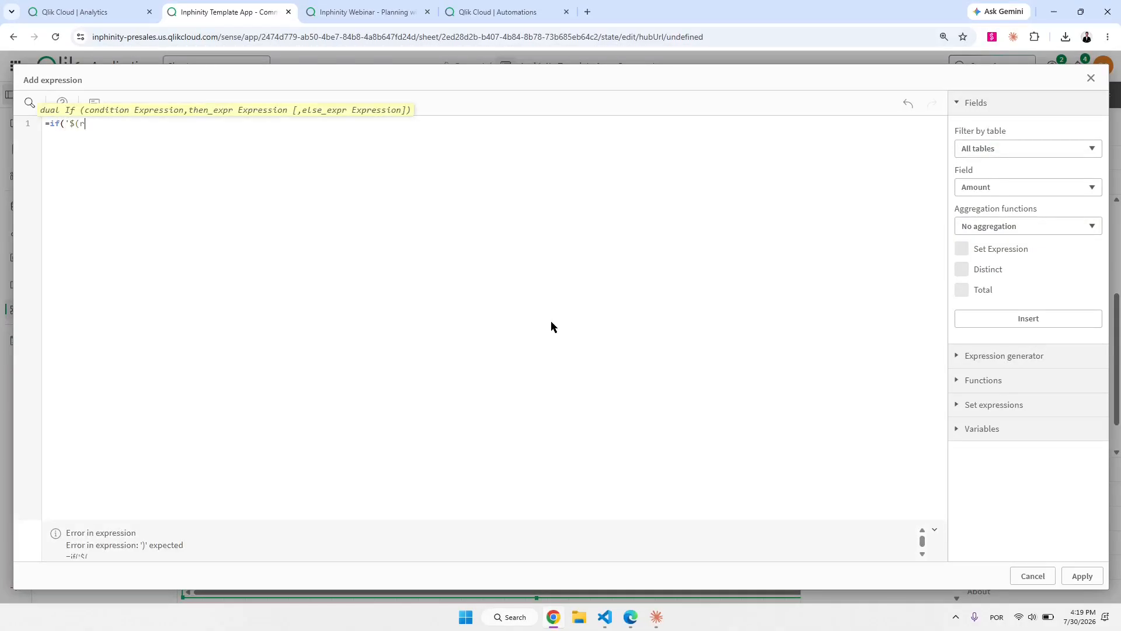
text(ow.Assigne)
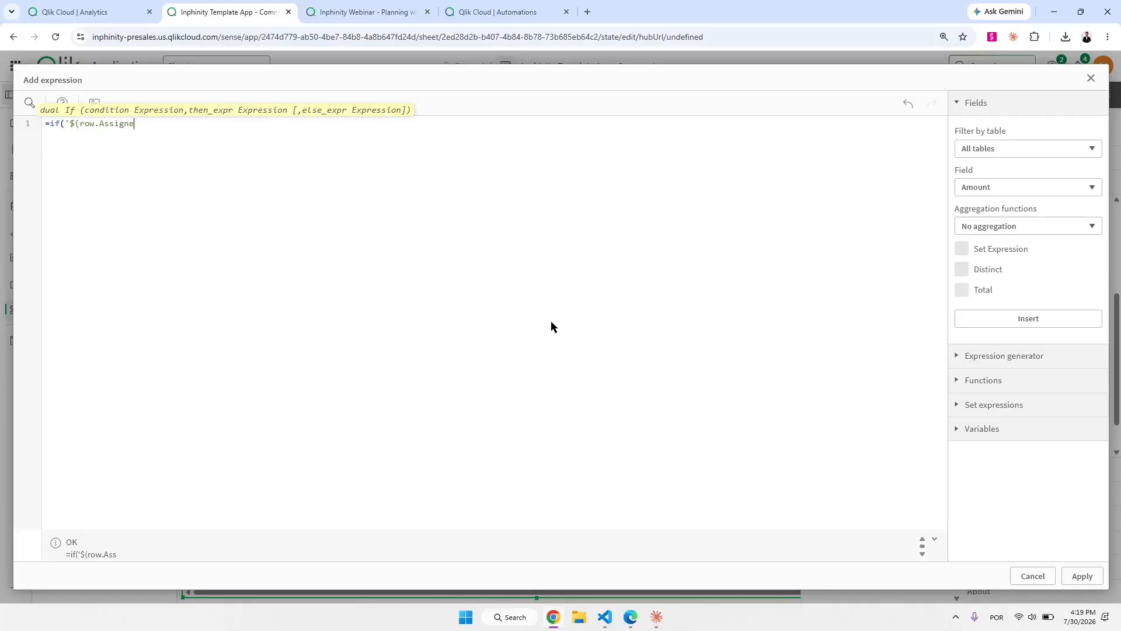
text(d)'=1,)
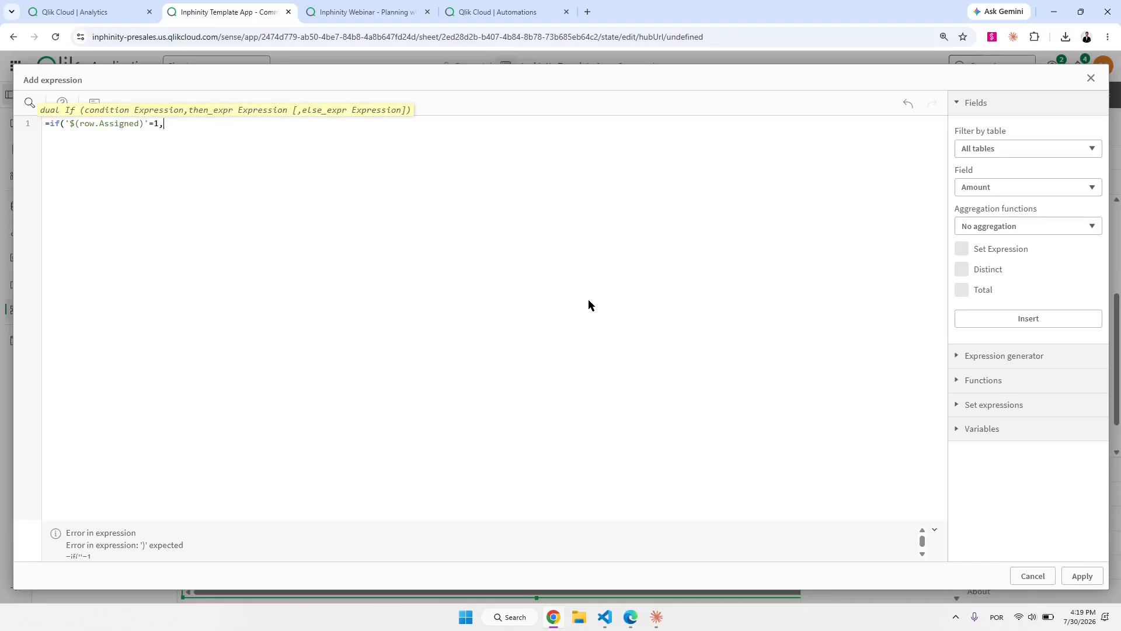
key(F1)
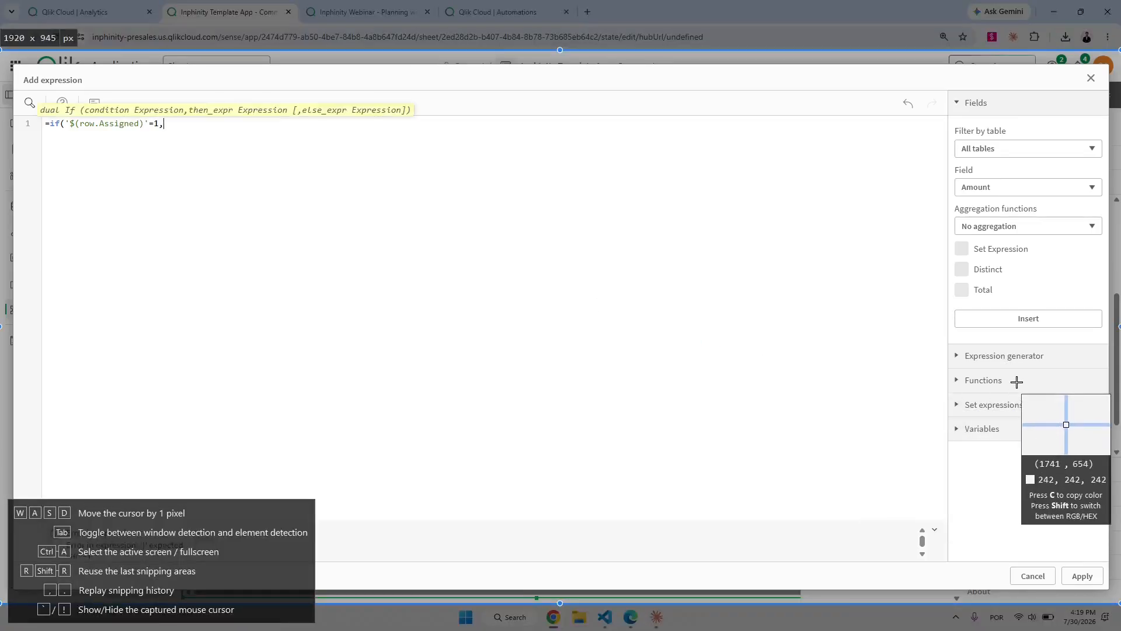
key(Escape)
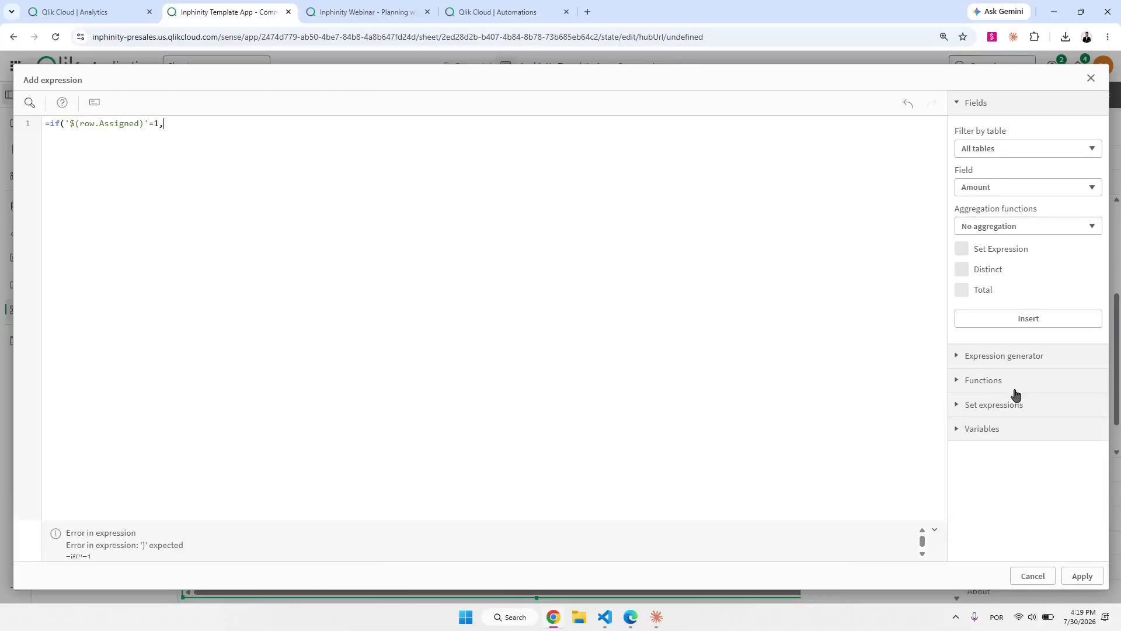
click(955, 617)
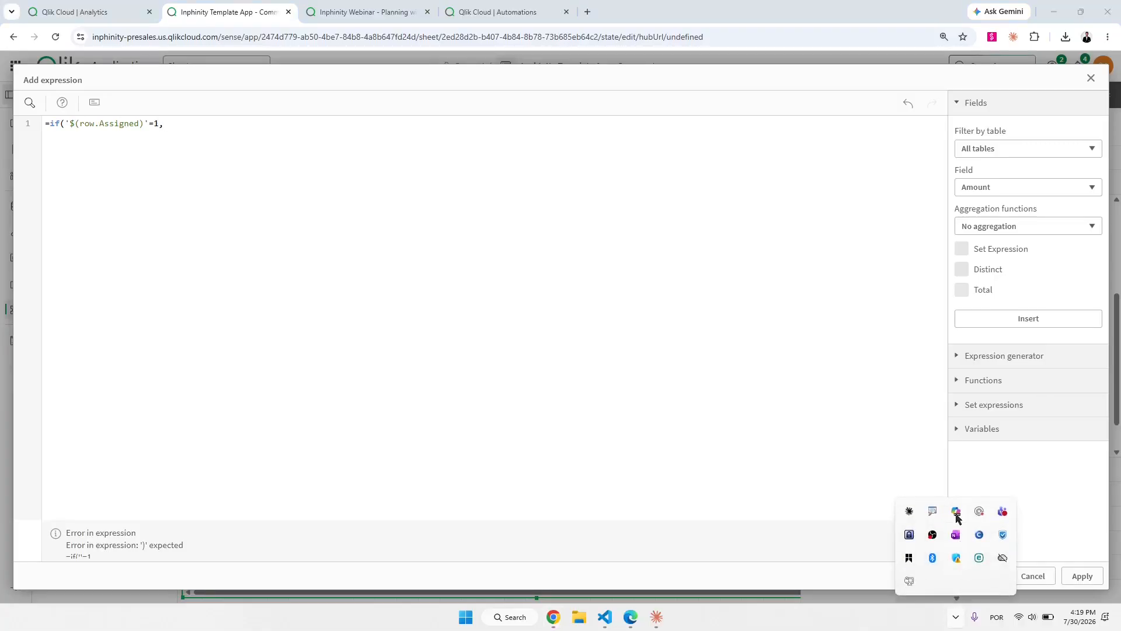
click(558, 227)
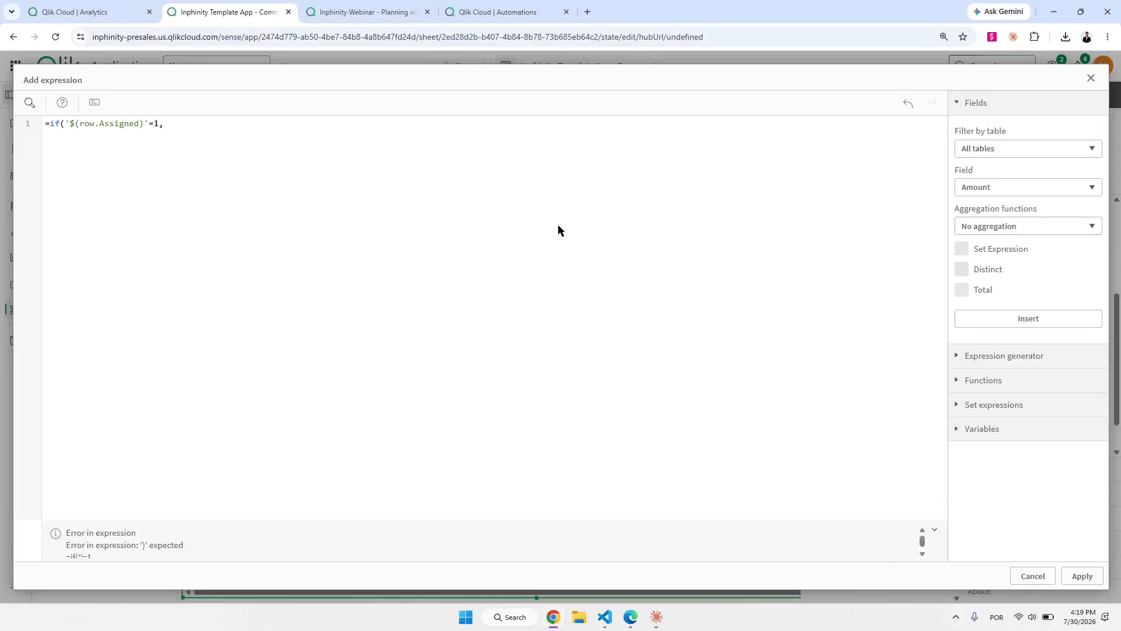
text(rgb(242, 242, 242)
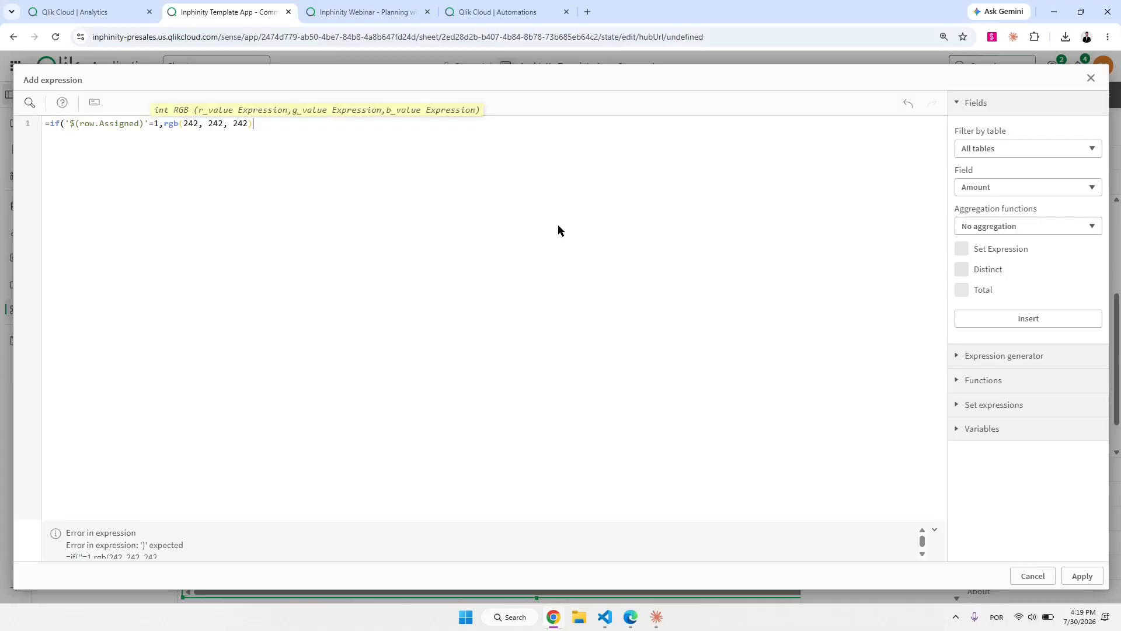
text()))
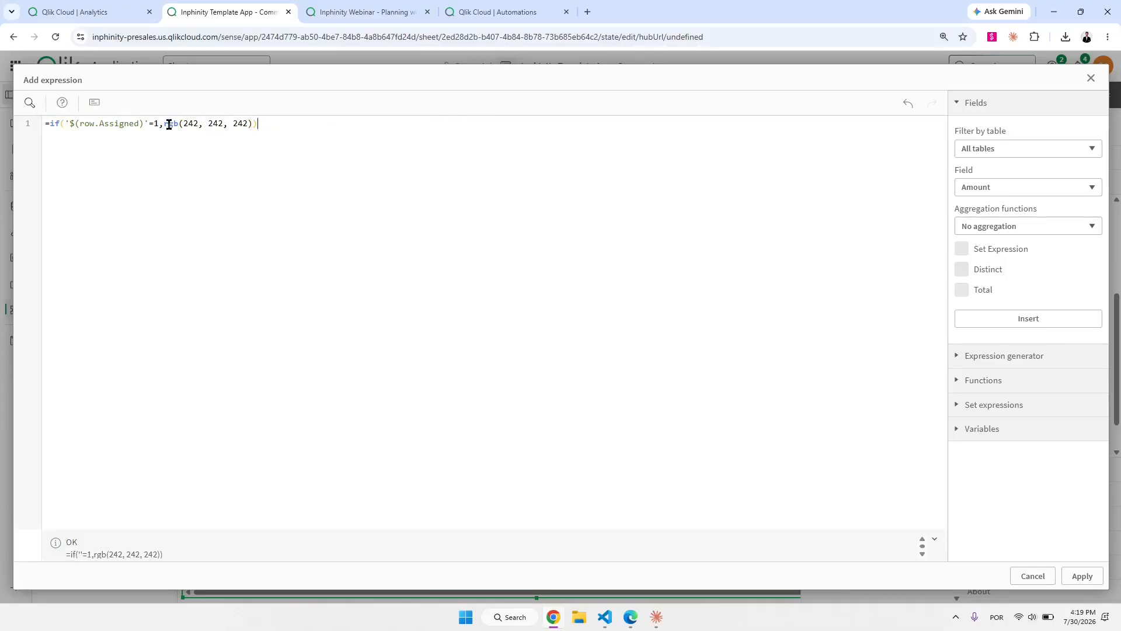
drag(165, 124, 258, 124)
click(291, 138)
click(1083, 576)
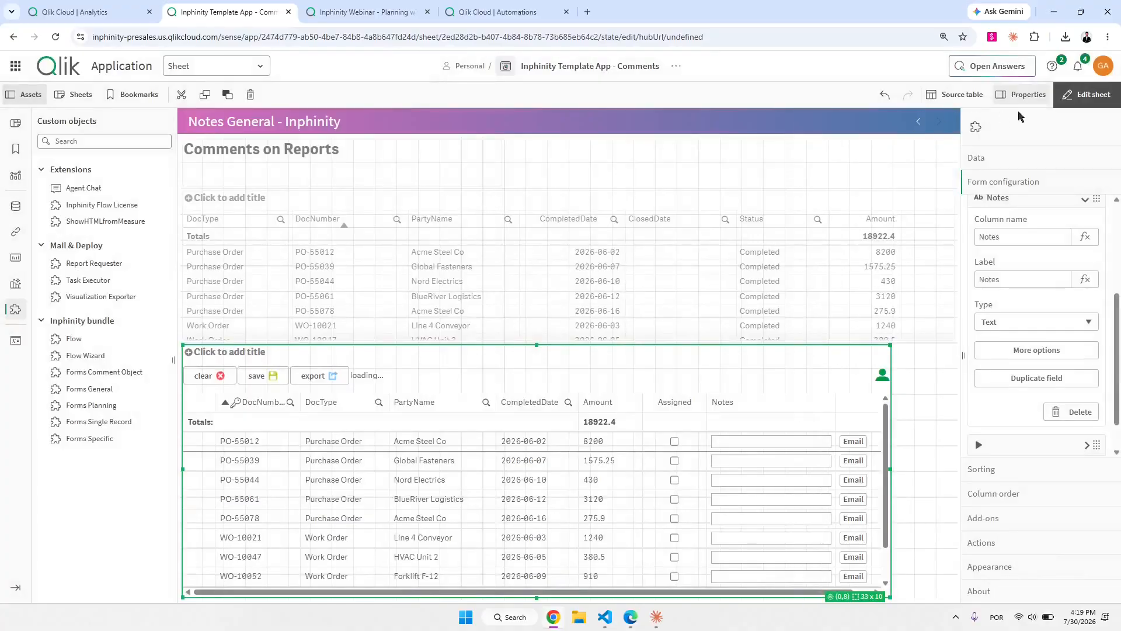
Leave edit mode and type the note 'This is my test' in row PO-55012.
click(1071, 94)
click(610, 421)
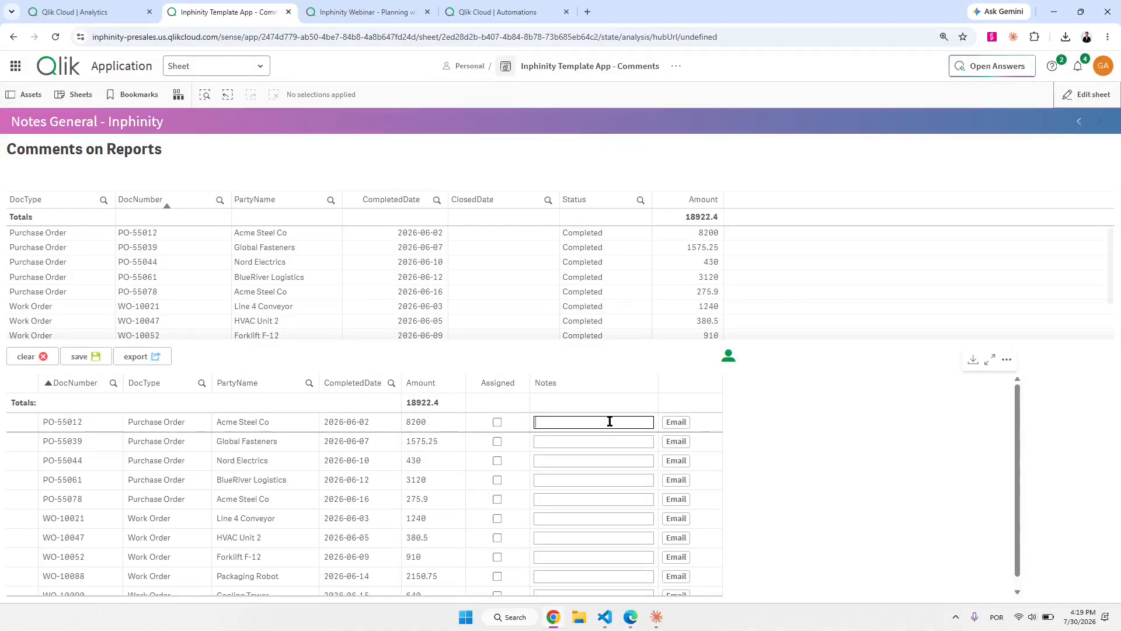
text(This is )
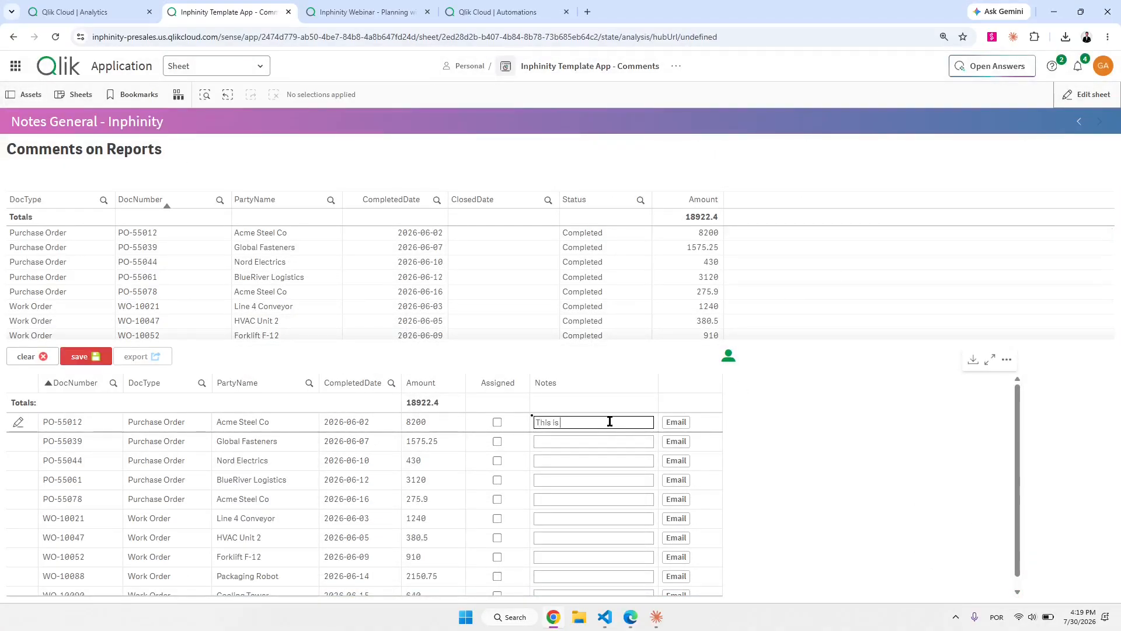
text(my test)
Attach the Send Mail block under Start in the automation and save it.
click(473, 14)
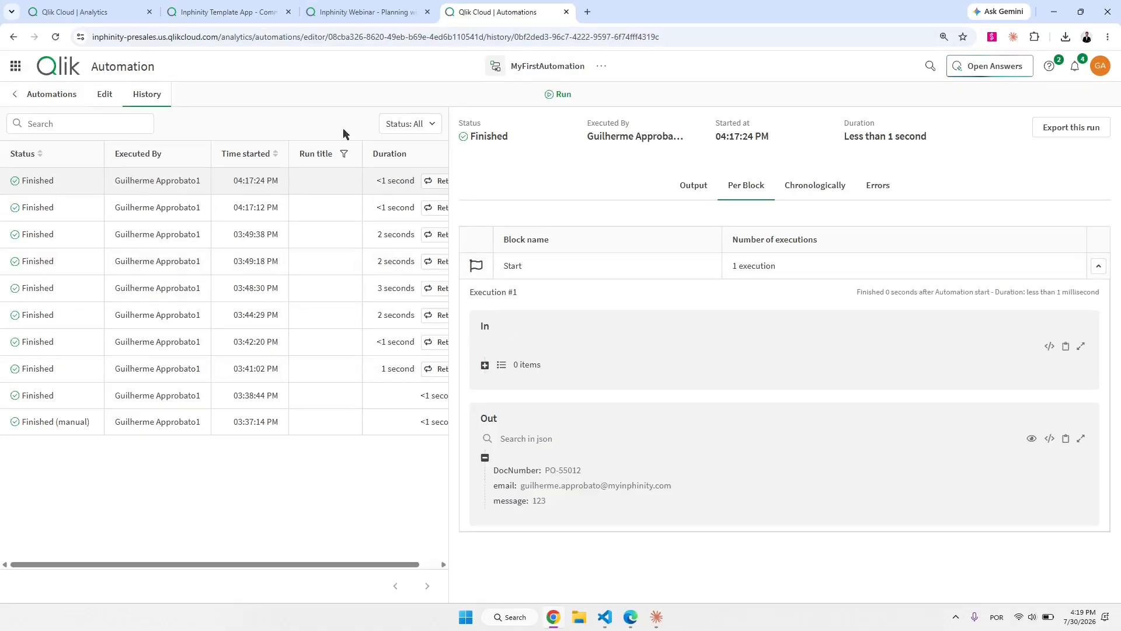
click(104, 94)
drag(640, 381, 584, 234)
click(539, 96)
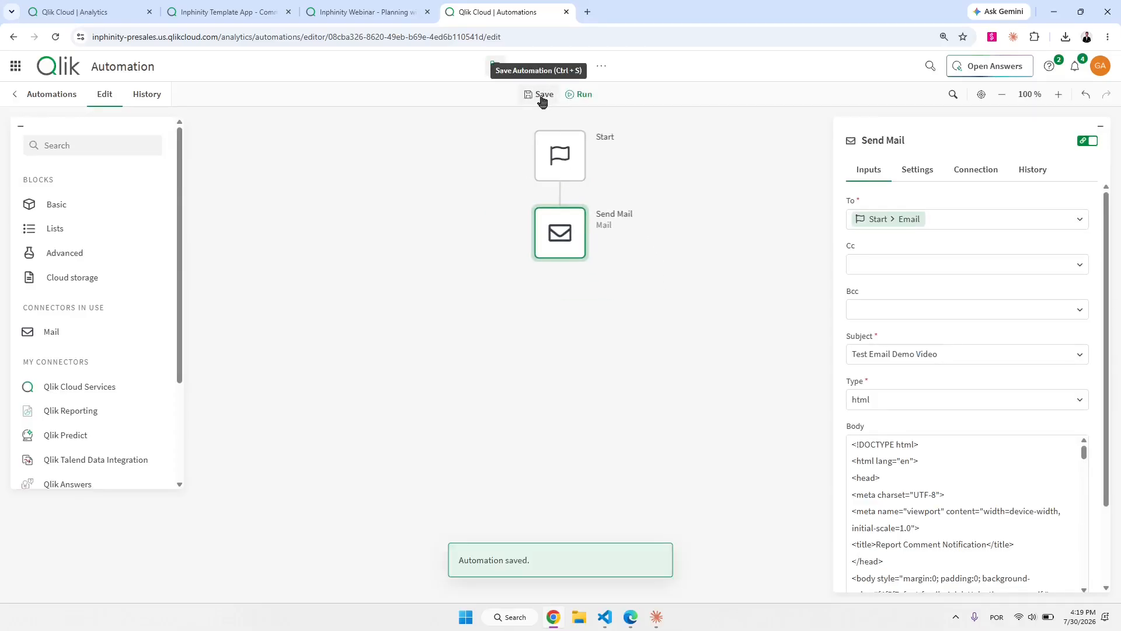
Back in the app, email row PO-55012's note, leaving the row marked Assigned.
click(371, 12)
click(244, 15)
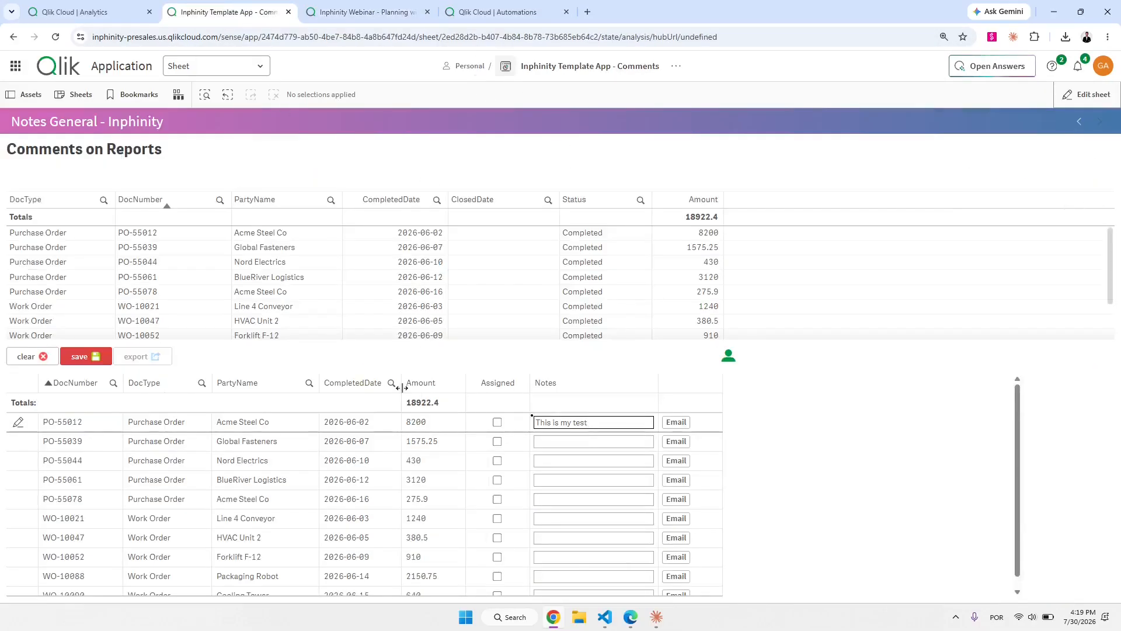
click(675, 422)
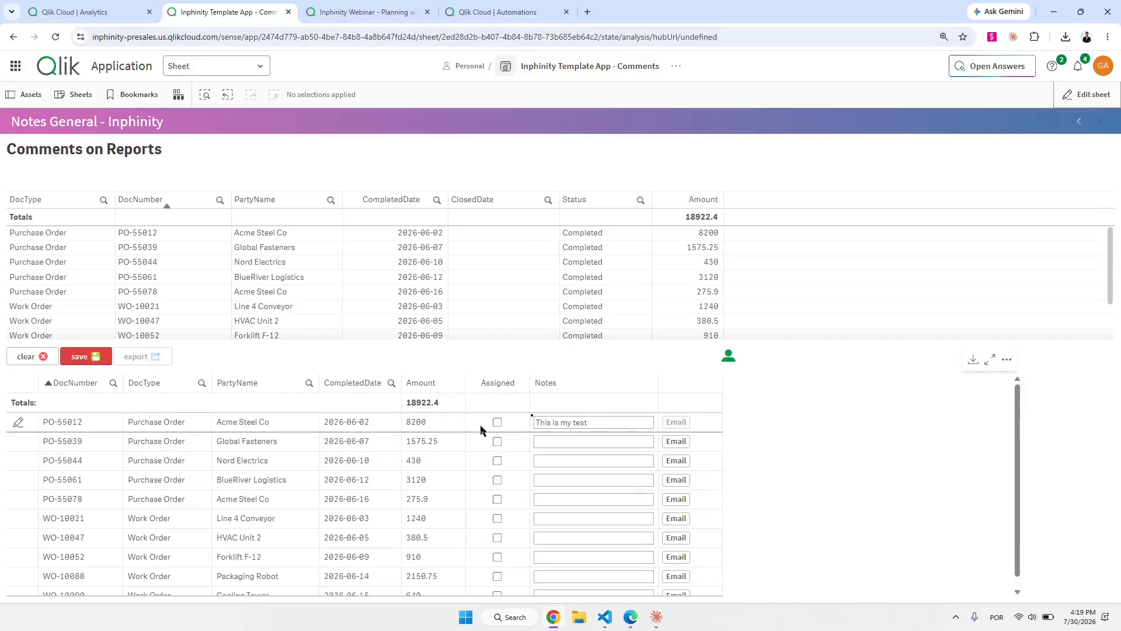
click(496, 422)
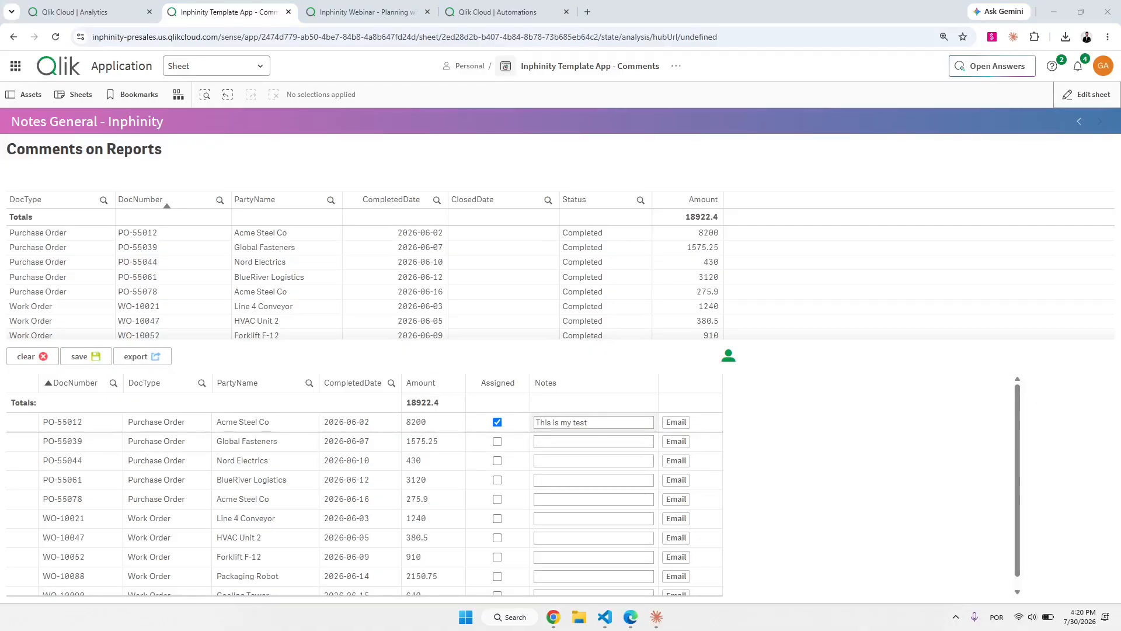
Check the received email for the document number and comment text, then return to the Qlik sheet.
drag(1120, 146, 591, 104)
scroll(392, 451, down, 2)
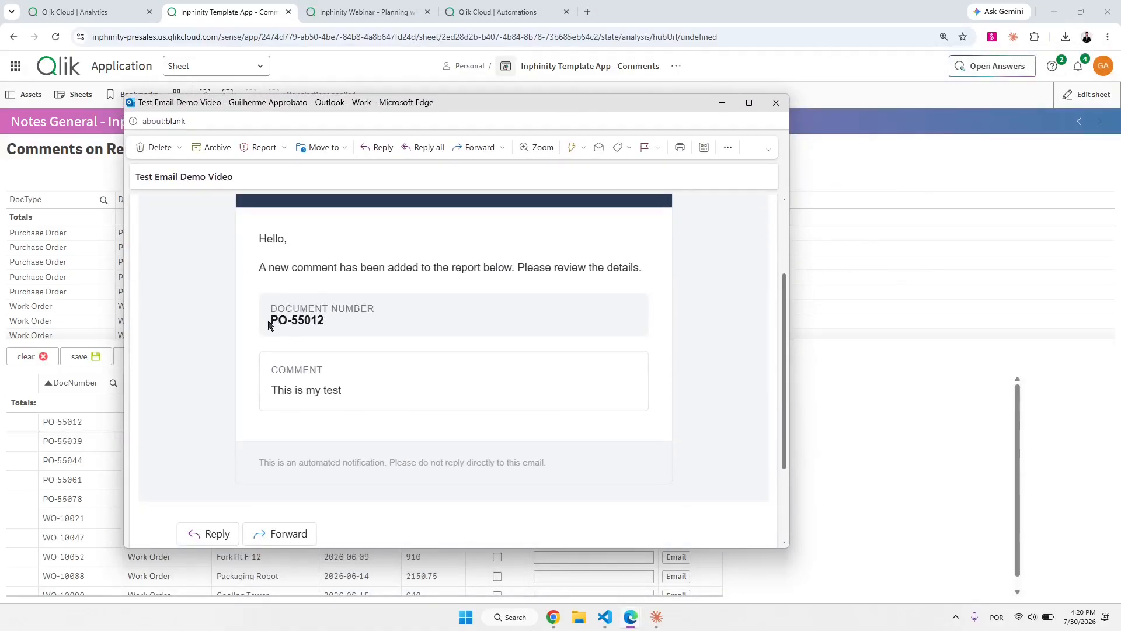
drag(275, 320, 318, 351)
drag(272, 390, 336, 392)
click(947, 427)
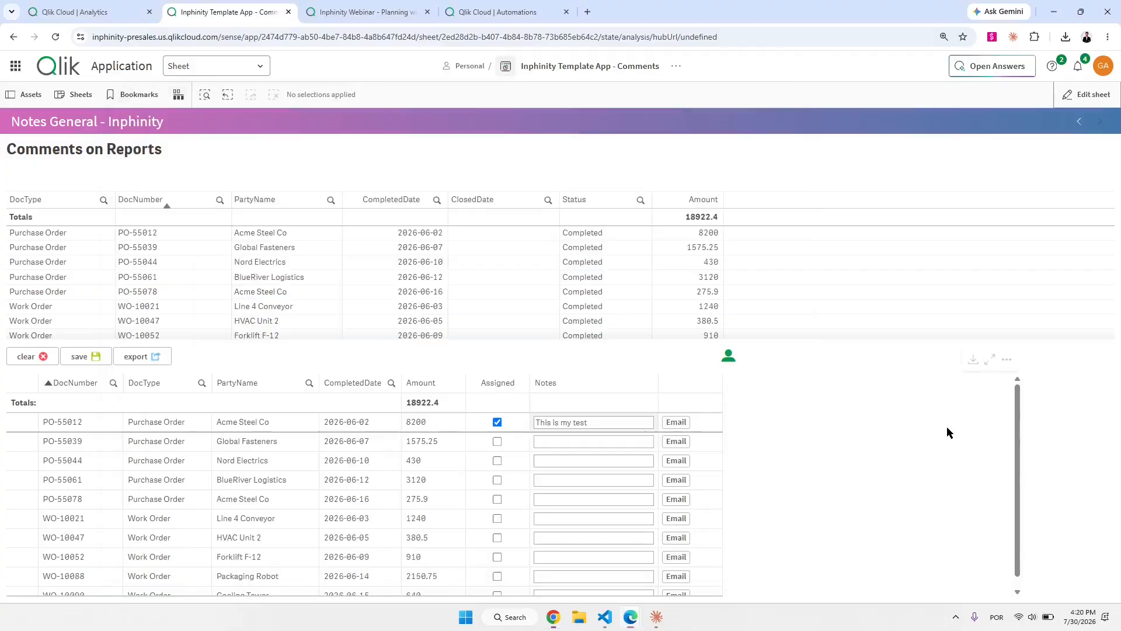